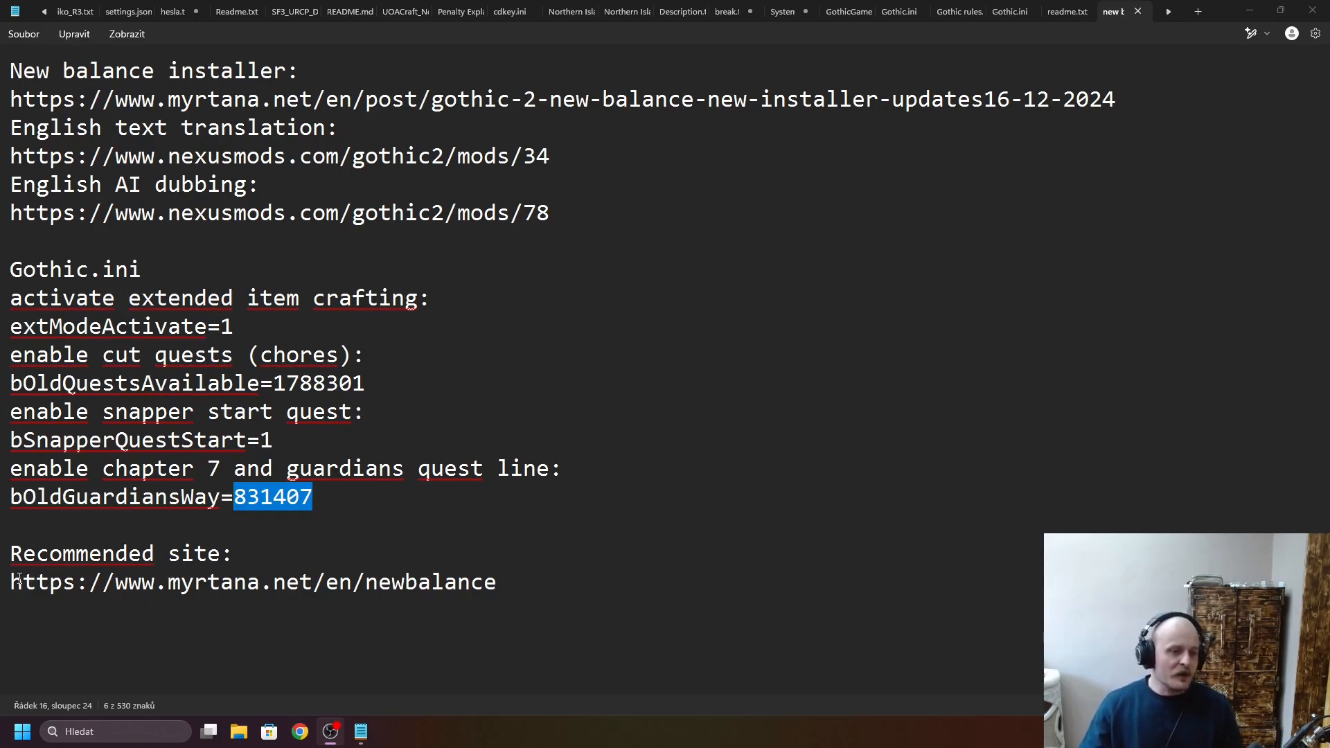
- Examine the notes for the recommended site, New Balance installer, English text translation and English AI dubbing links
left_click_drag(9, 582, 527, 576)
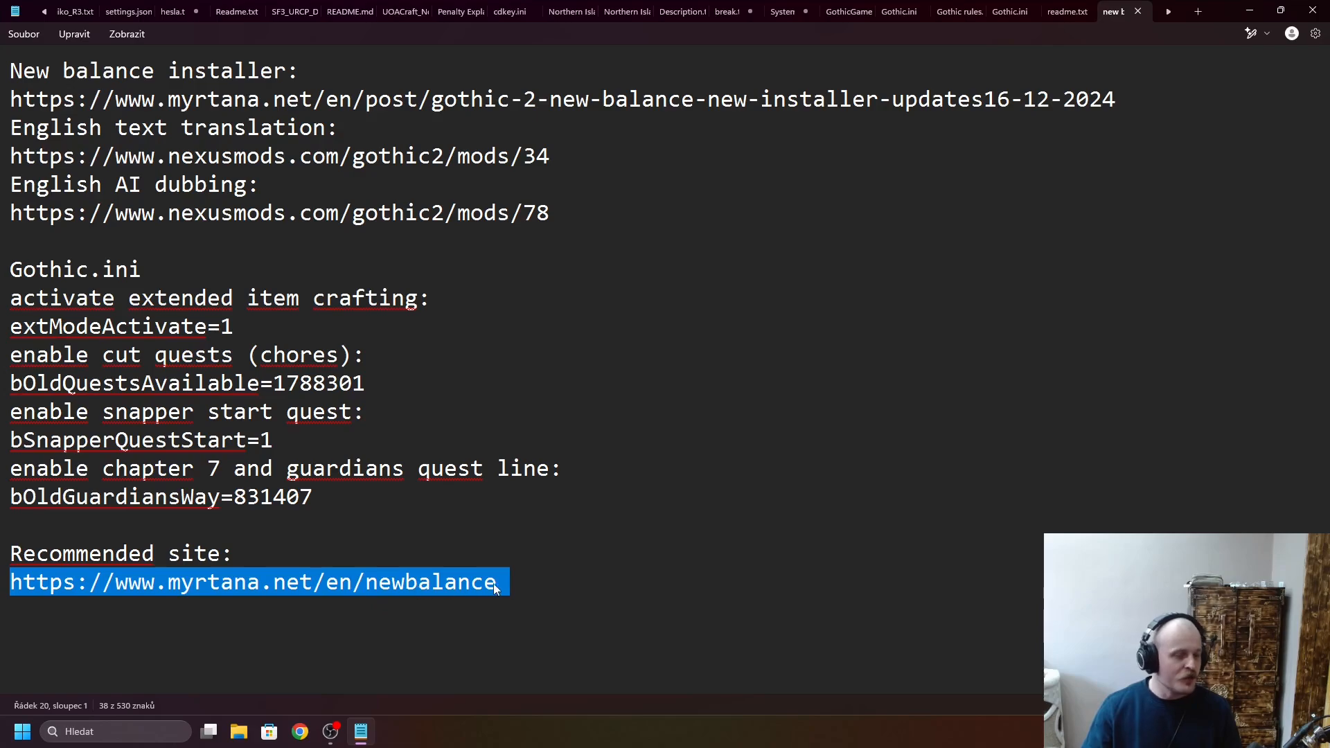
left_click(653, 574)
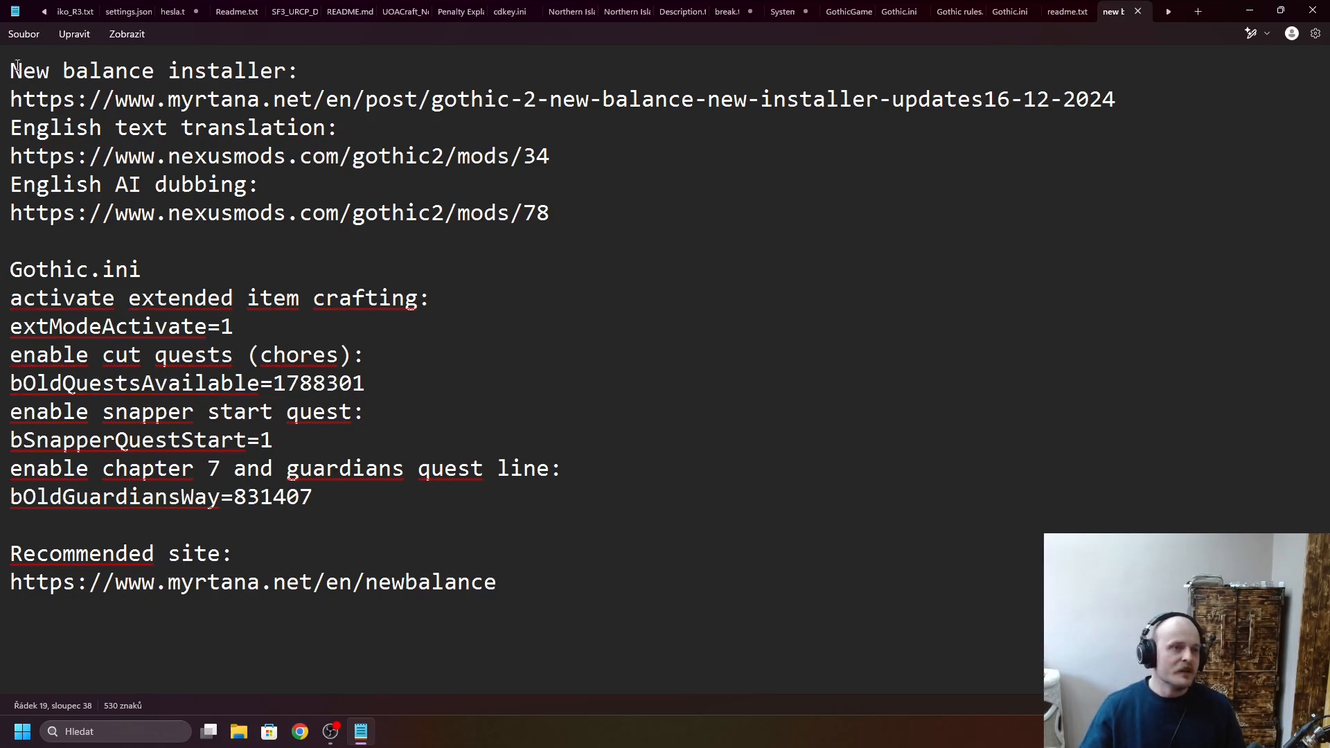
left_click_drag(17, 66, 295, 50)
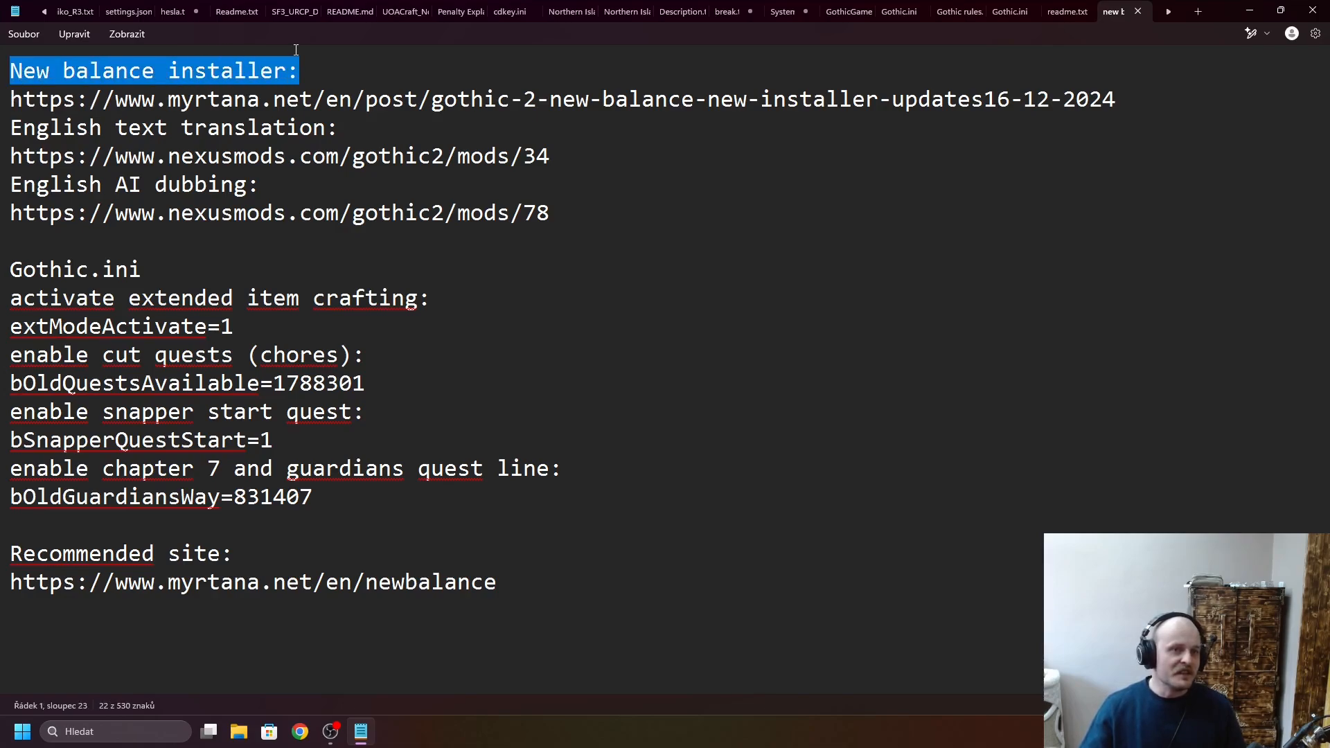
left_click(345, 64)
left_click_drag(18, 129, 343, 121)
left_click(365, 122)
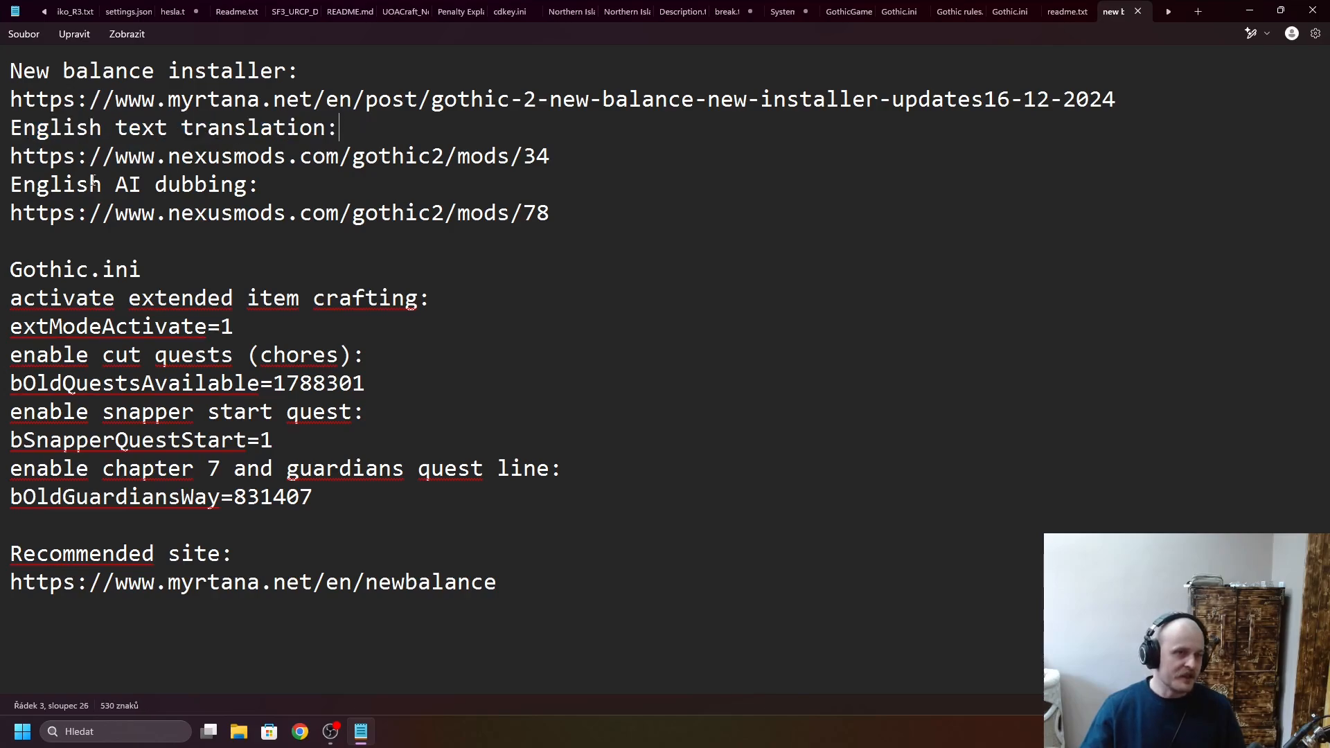
triple_click(12, 186)
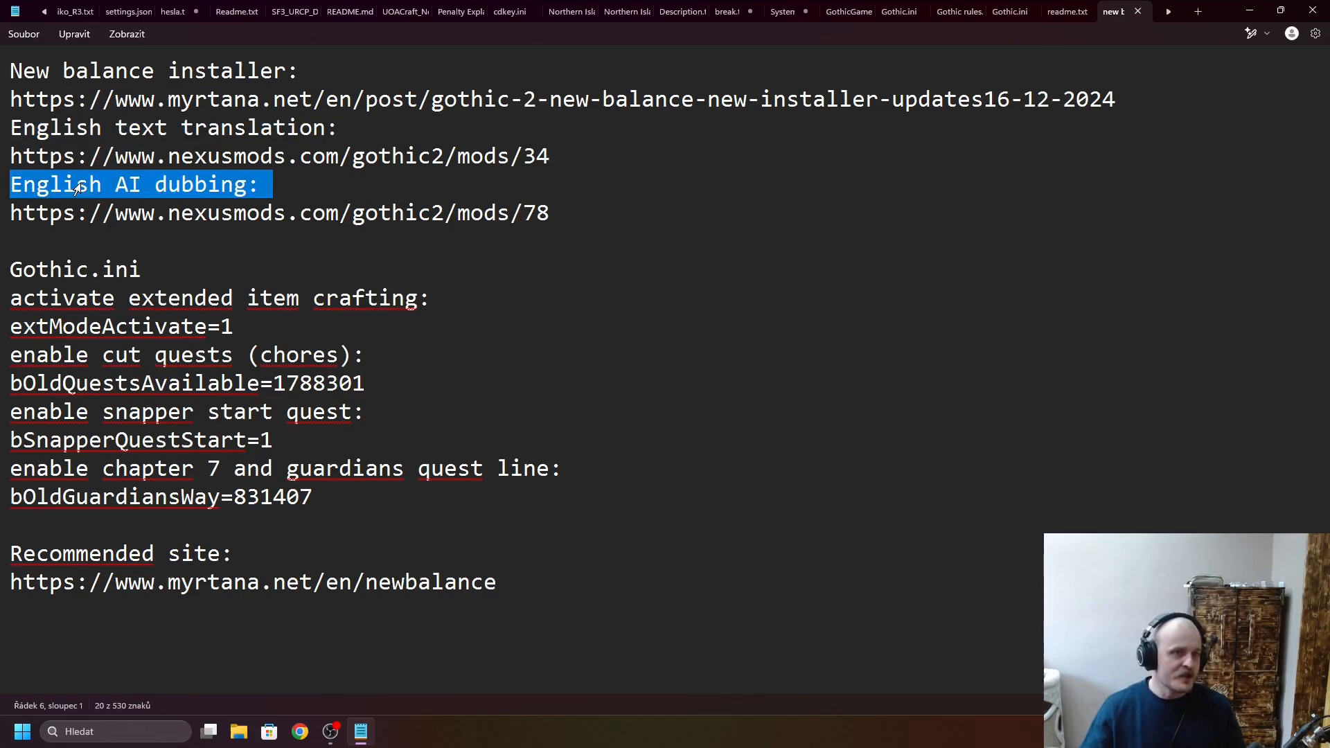
left_click(663, 331)
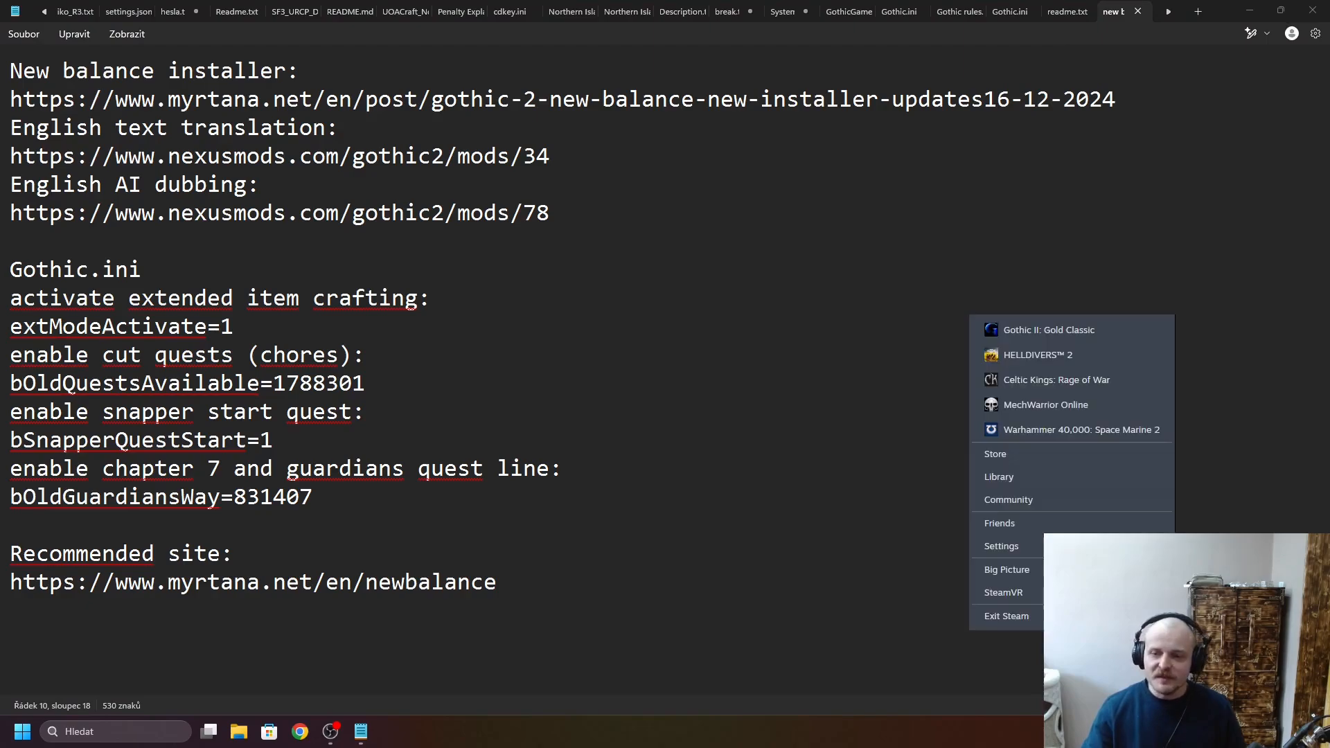
- Switch to the Steam library in a maximized window and show the Gothic II: Gold Classic page
left_click(1066, 471)
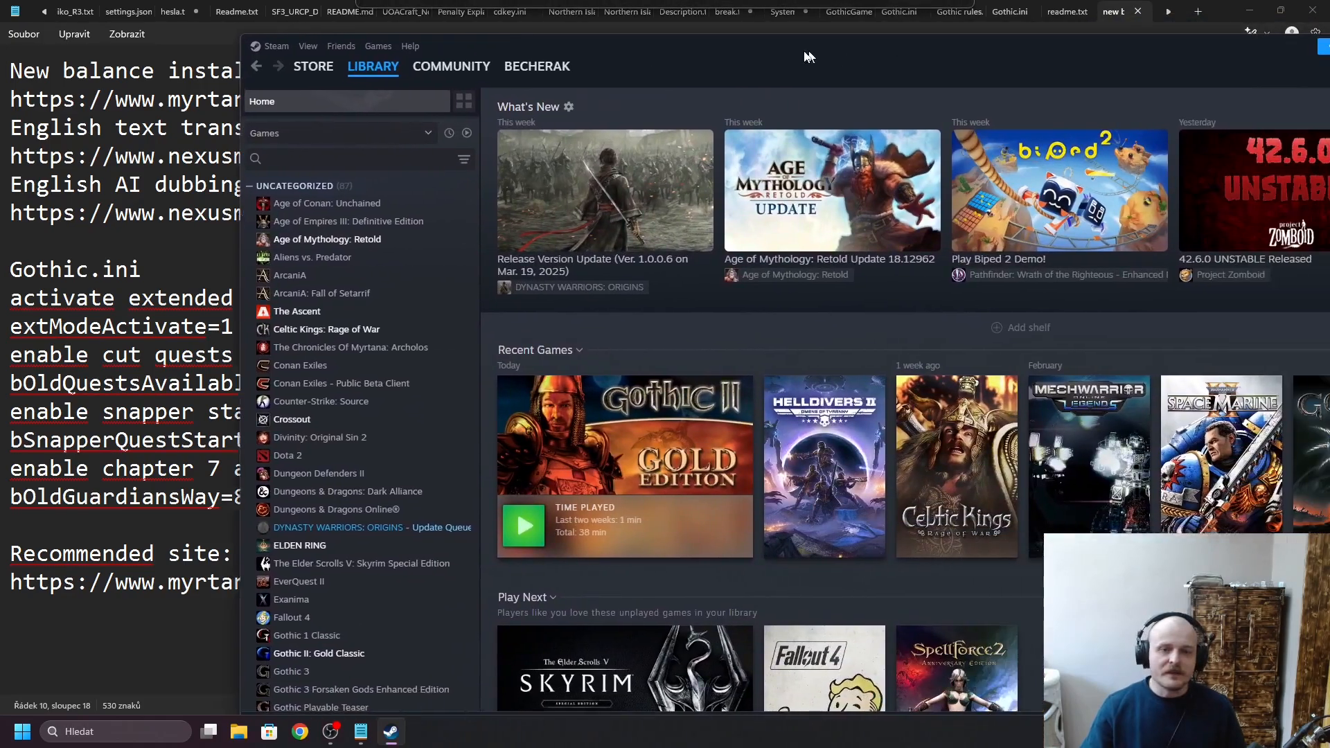
left_click_drag(809, 57, 564, 35)
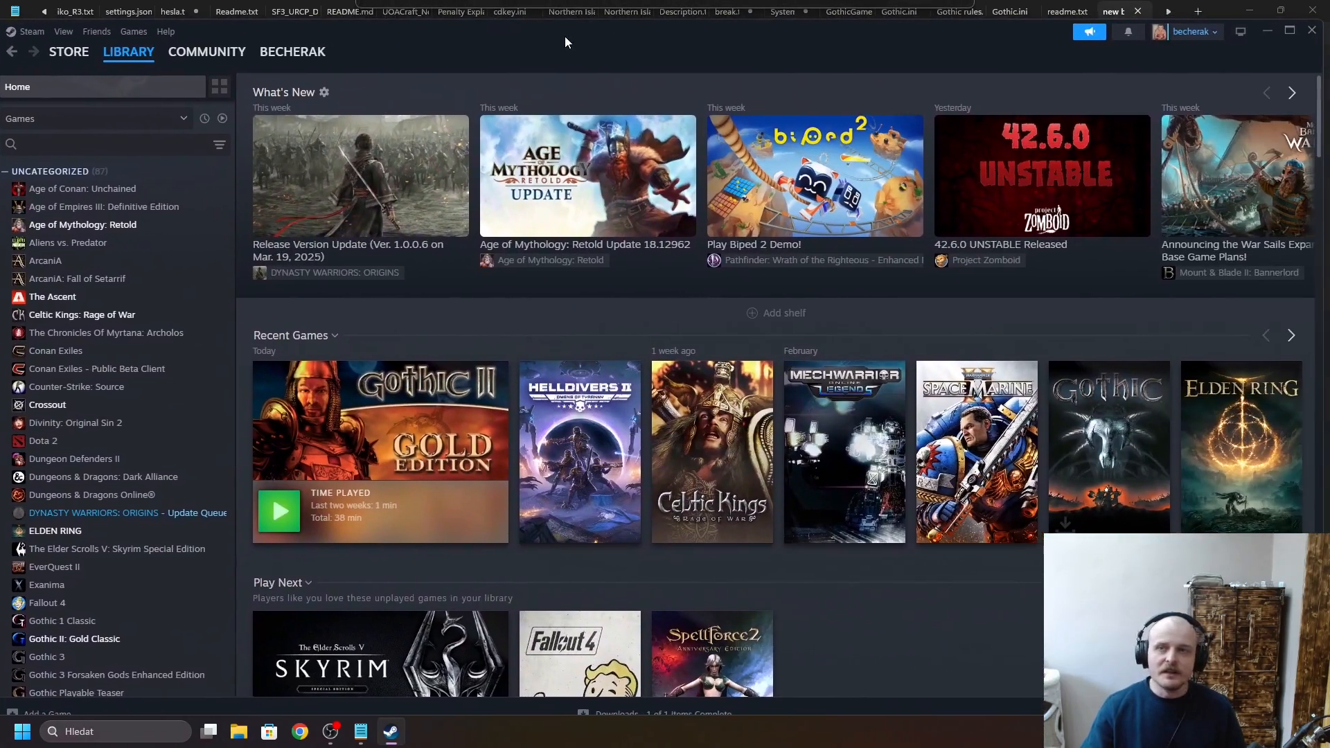
left_click(1287, 32)
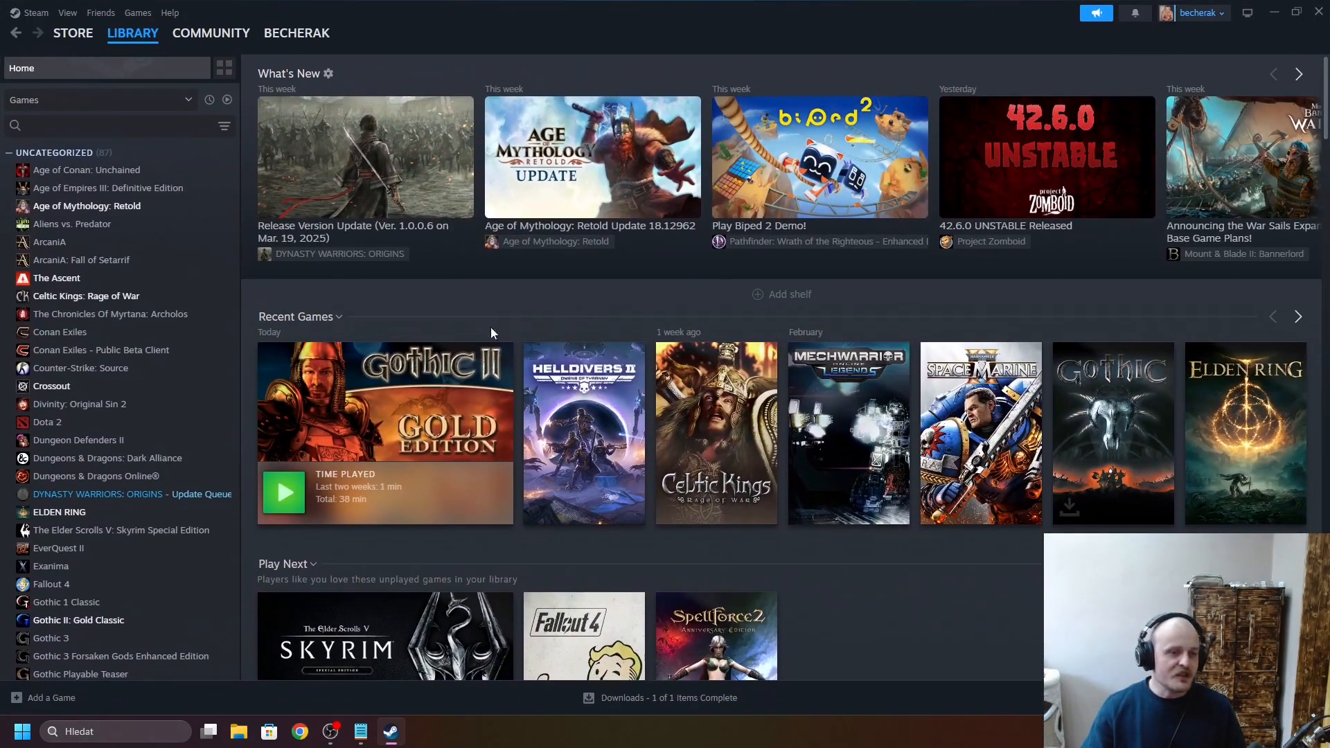
scroll(109, 518, "down", 2)
left_click(114, 552)
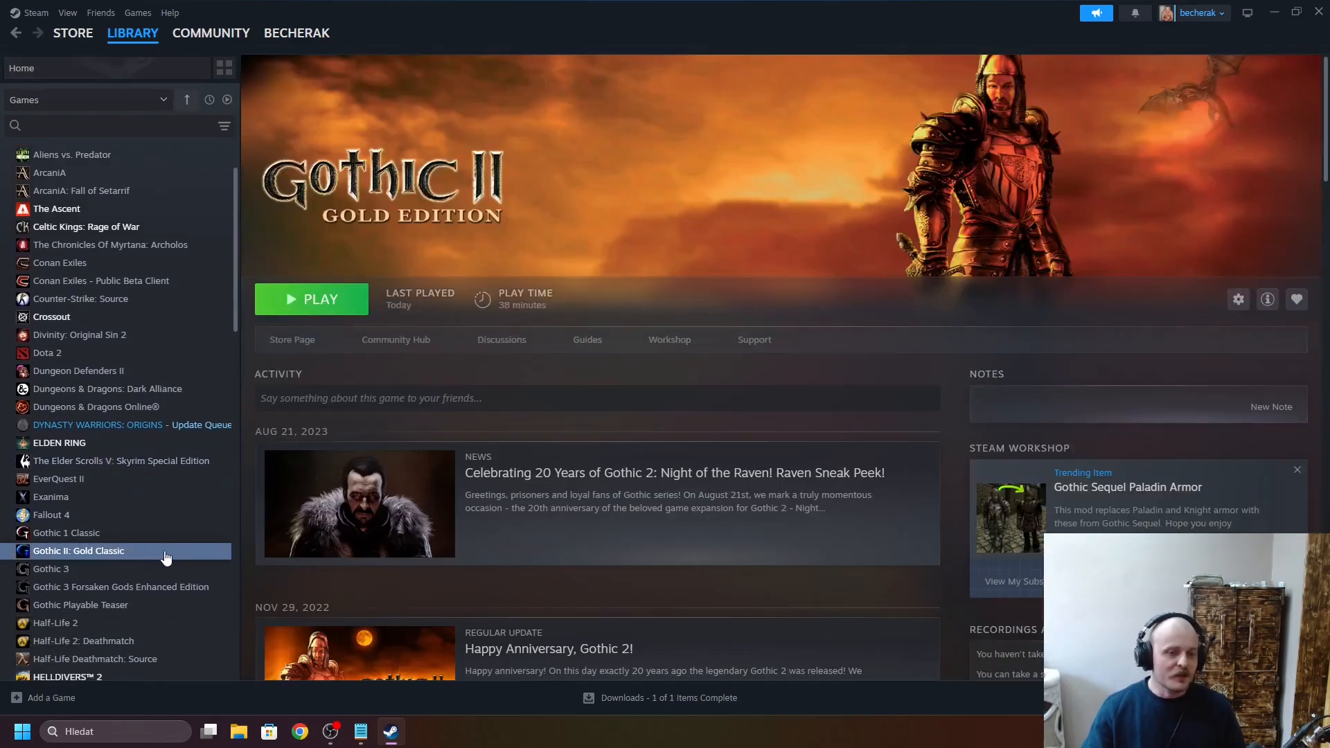
- Uninstall Gothic II: Gold Classic from Steam and confirm the removal
right_click(150, 553)
mouse_move(211, 636)
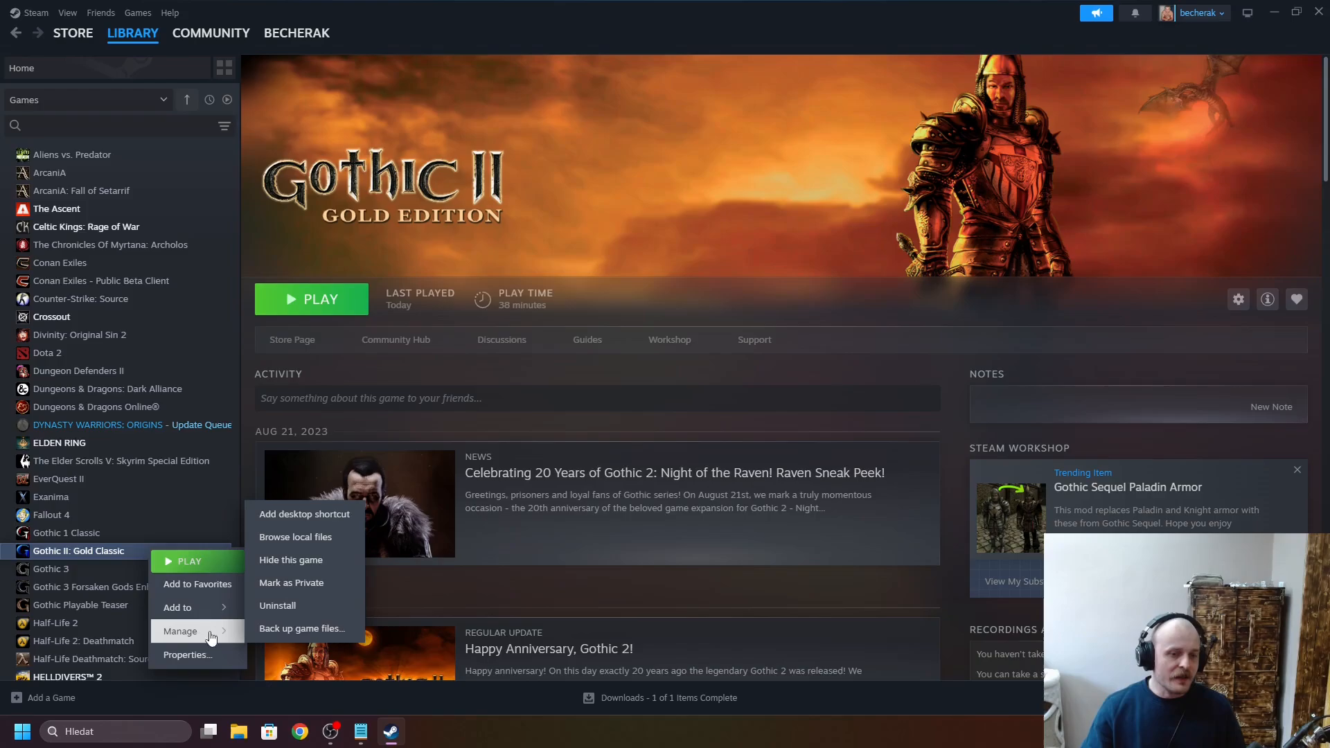
left_click(278, 606)
left_click(755, 408)
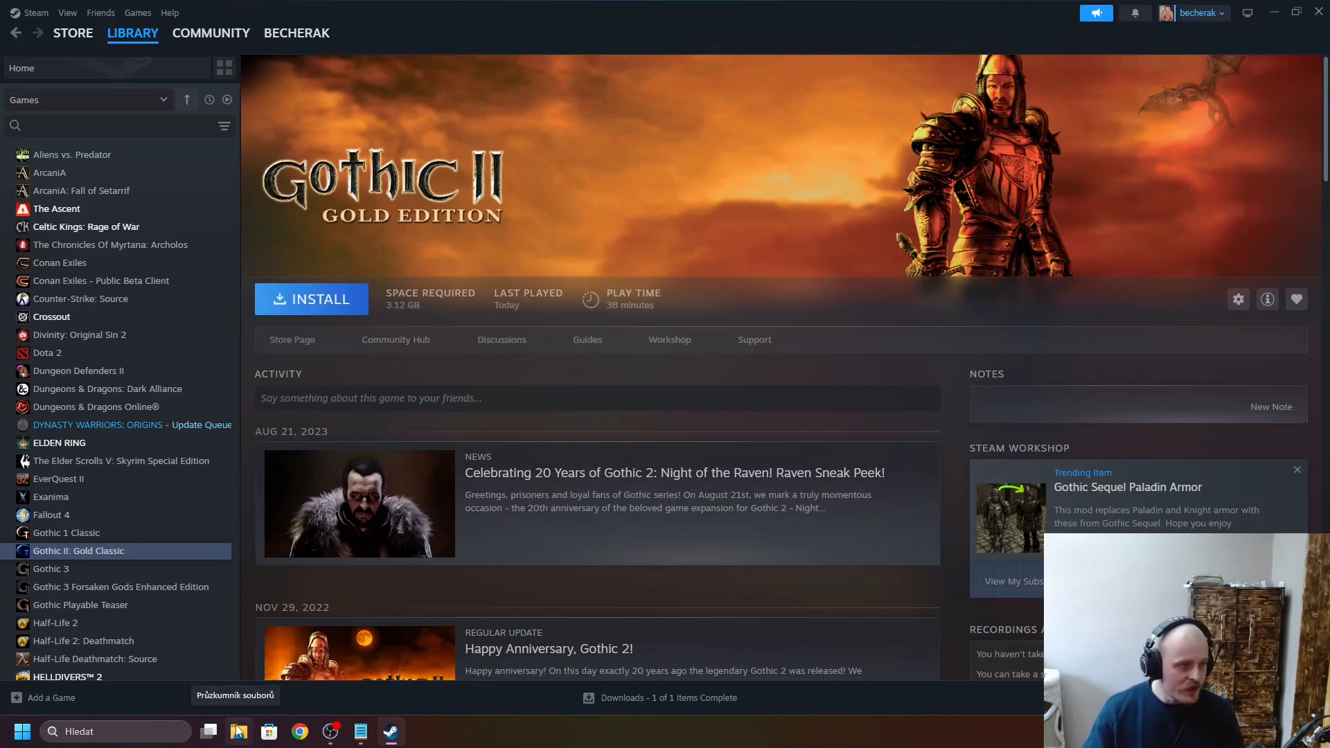
- Switch to File Explorer and open C:\Program Files (x86)\Steam\steamapps\common
left_click(238, 731)
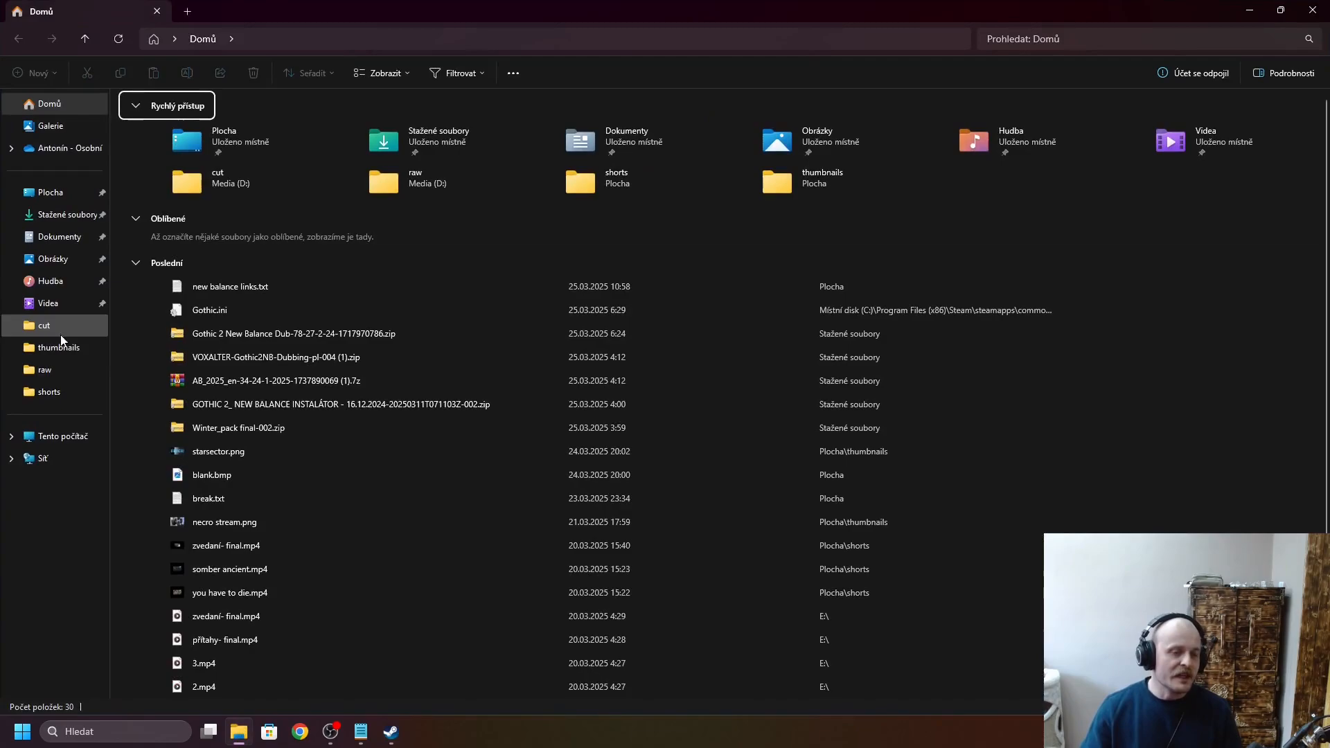
left_click(53, 436)
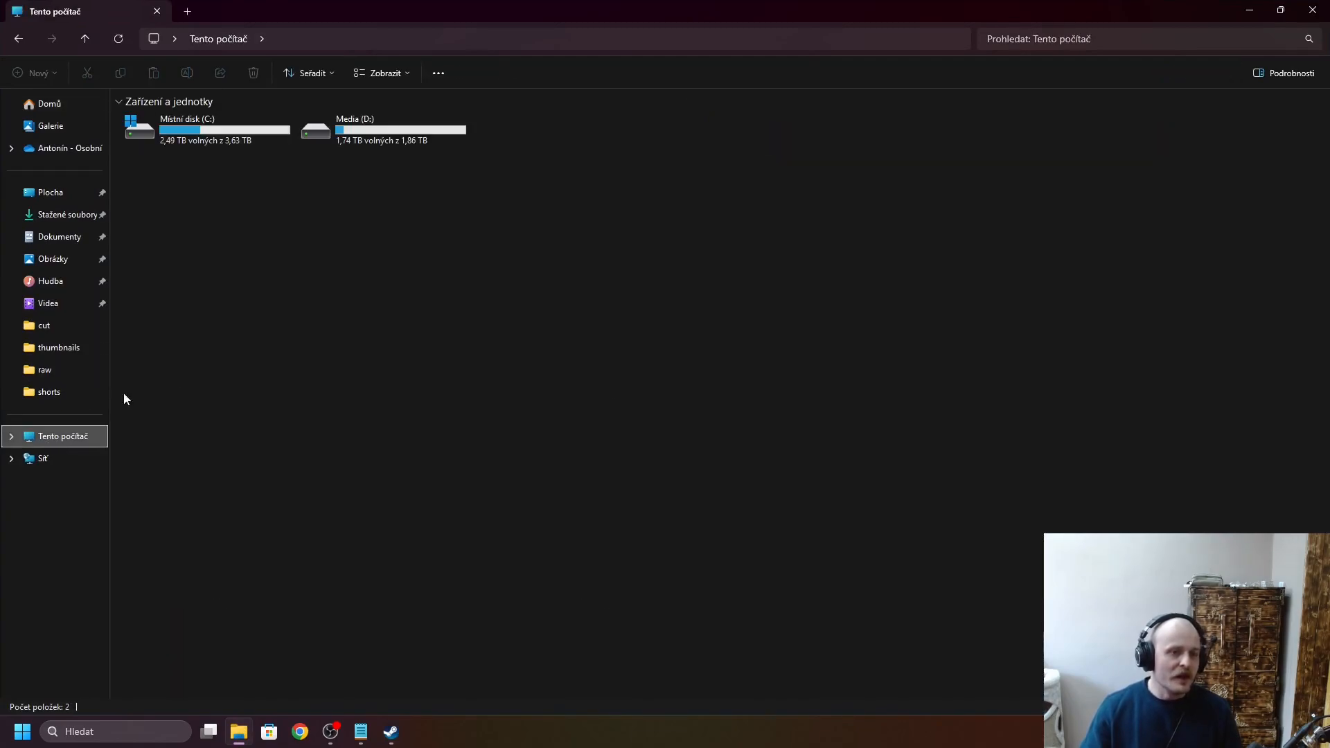
double_click(213, 135)
double_click(196, 272)
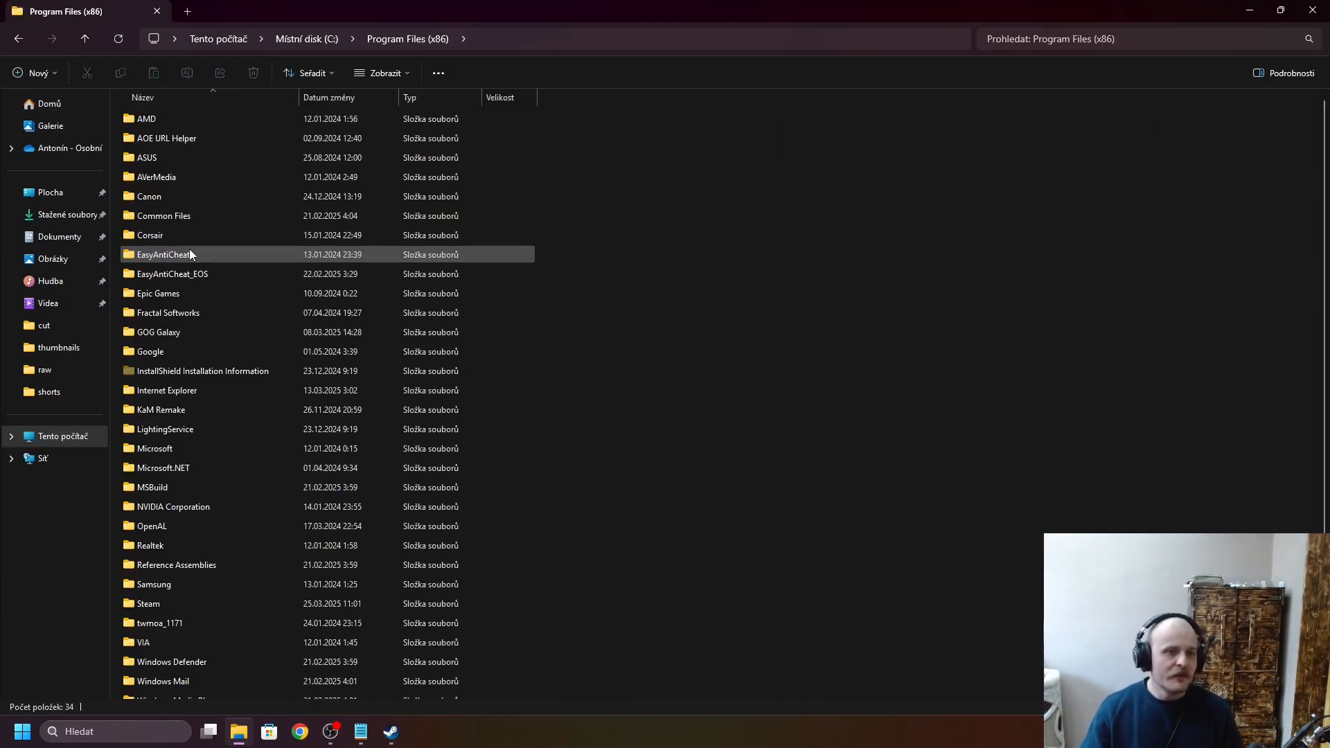
left_click(191, 254)
left_click(166, 583)
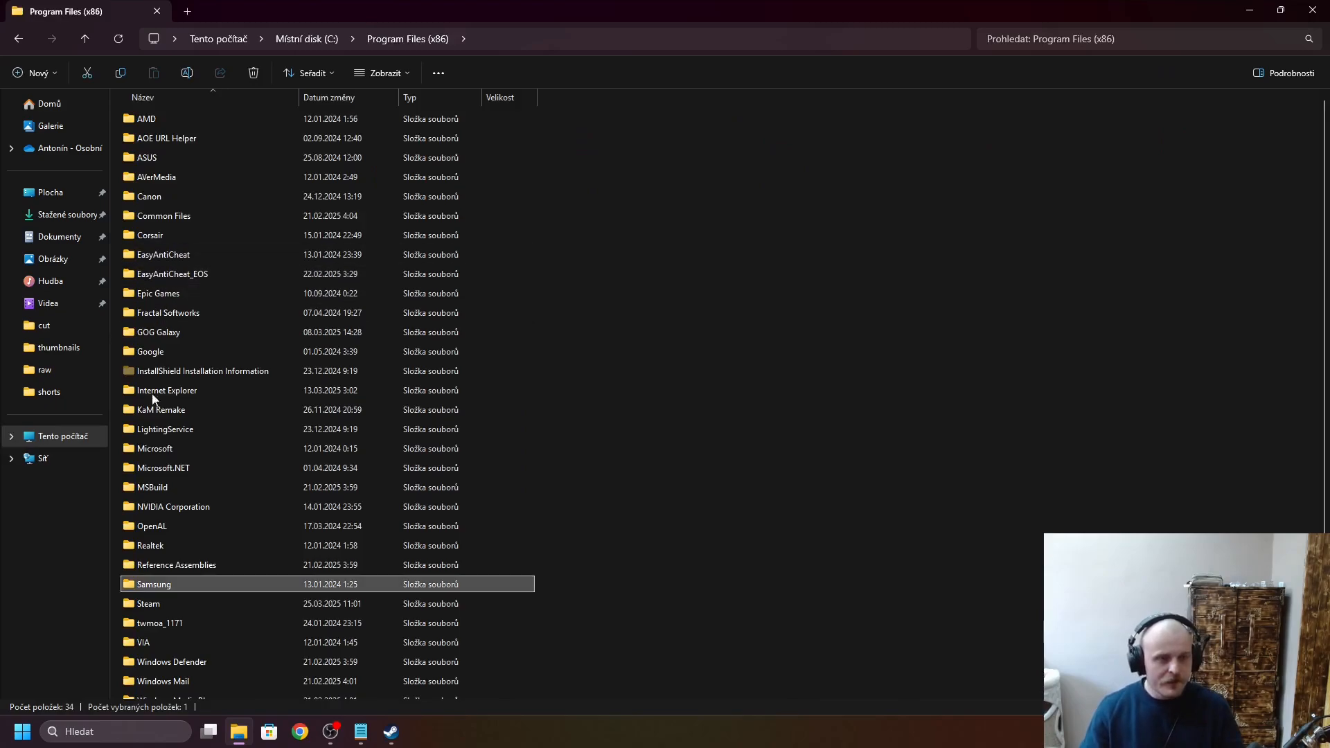
double_click(169, 602)
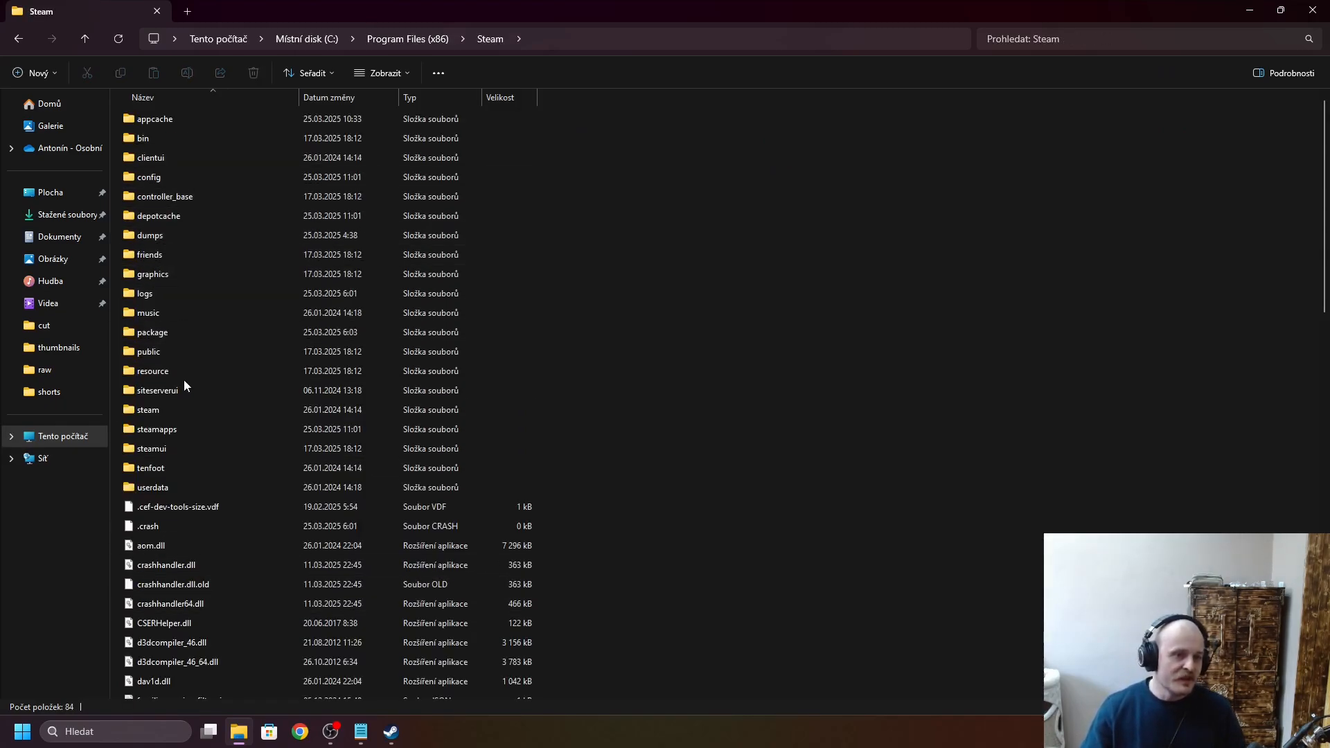
double_click(181, 427)
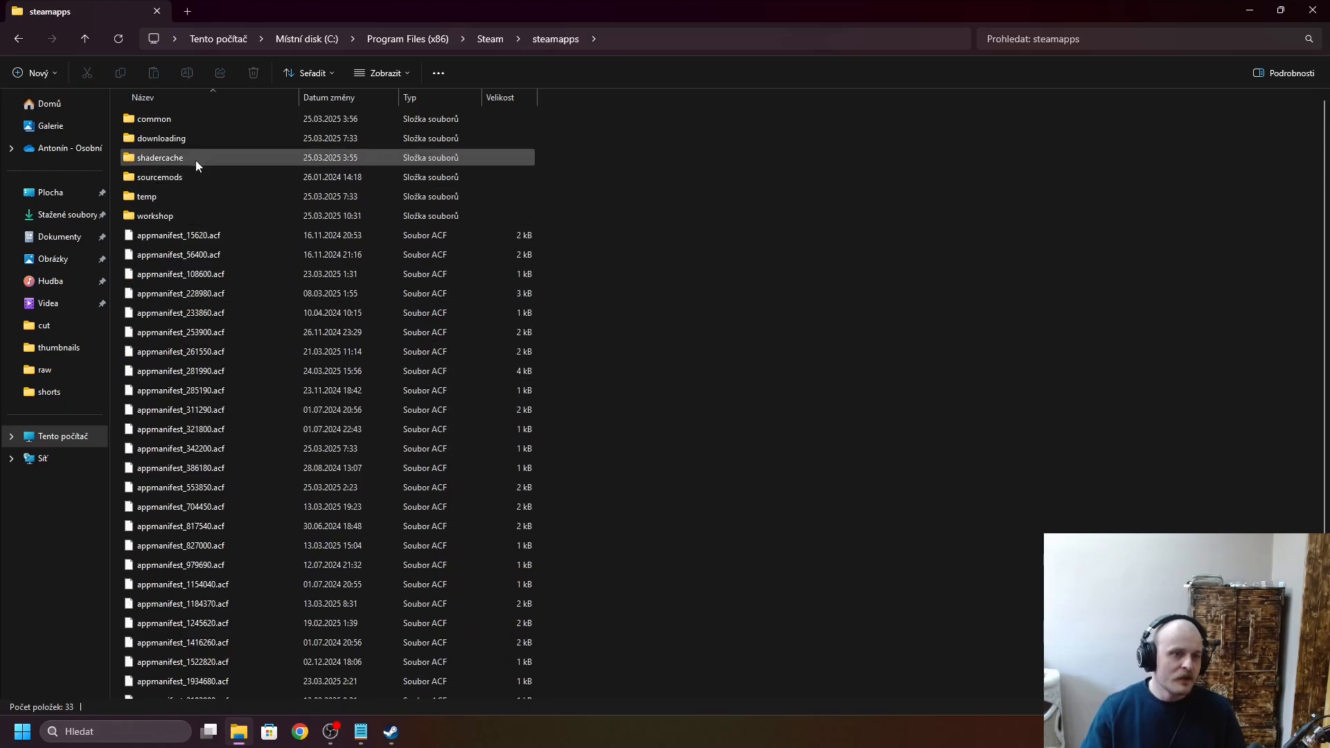
double_click(195, 120)
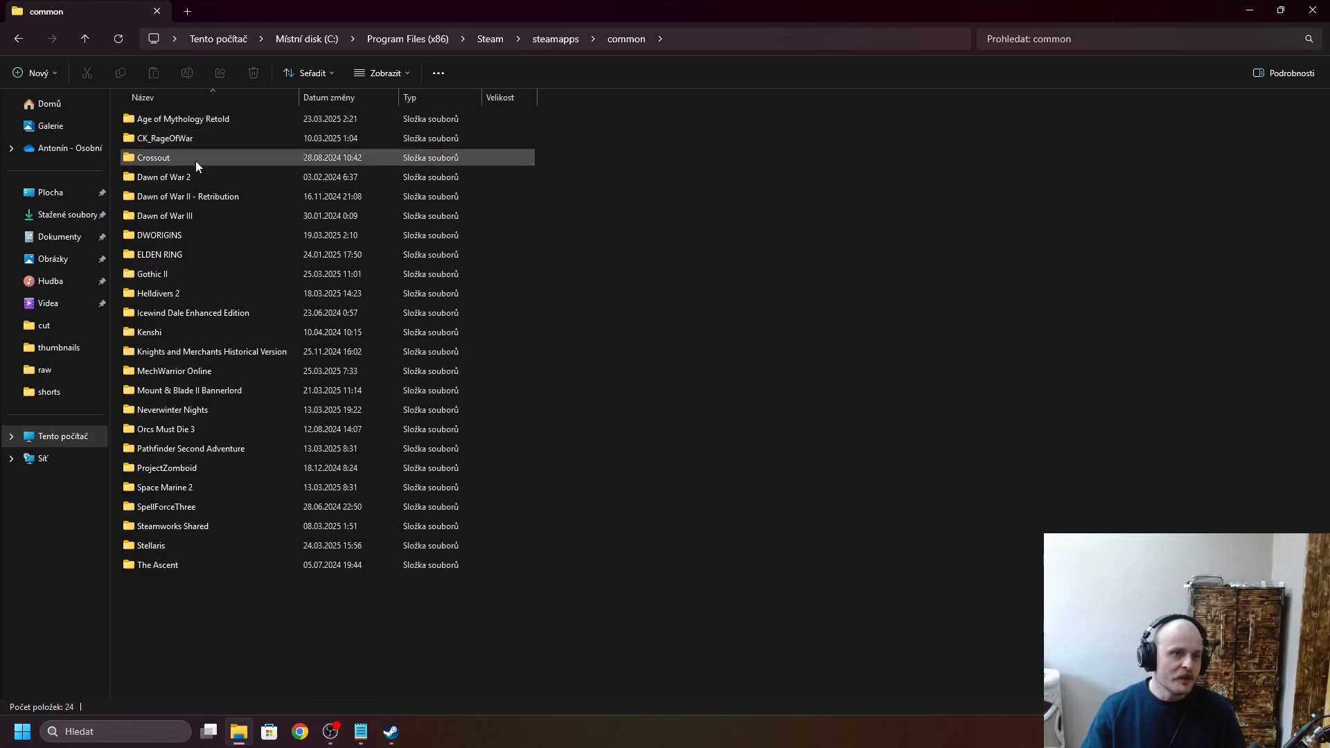
- Permanently delete the leftover Gothic II folder from the common folder and close File Explorer
left_click(205, 280)
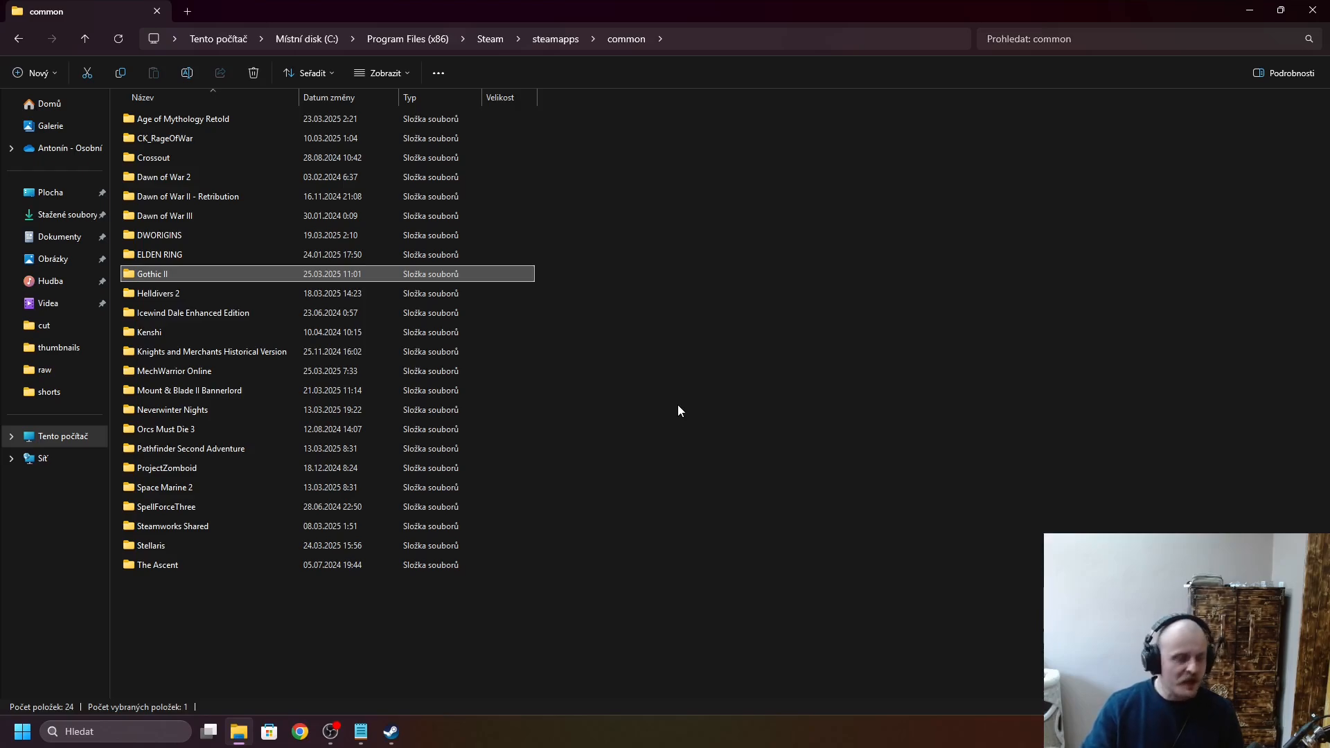
key("shift+Delete")
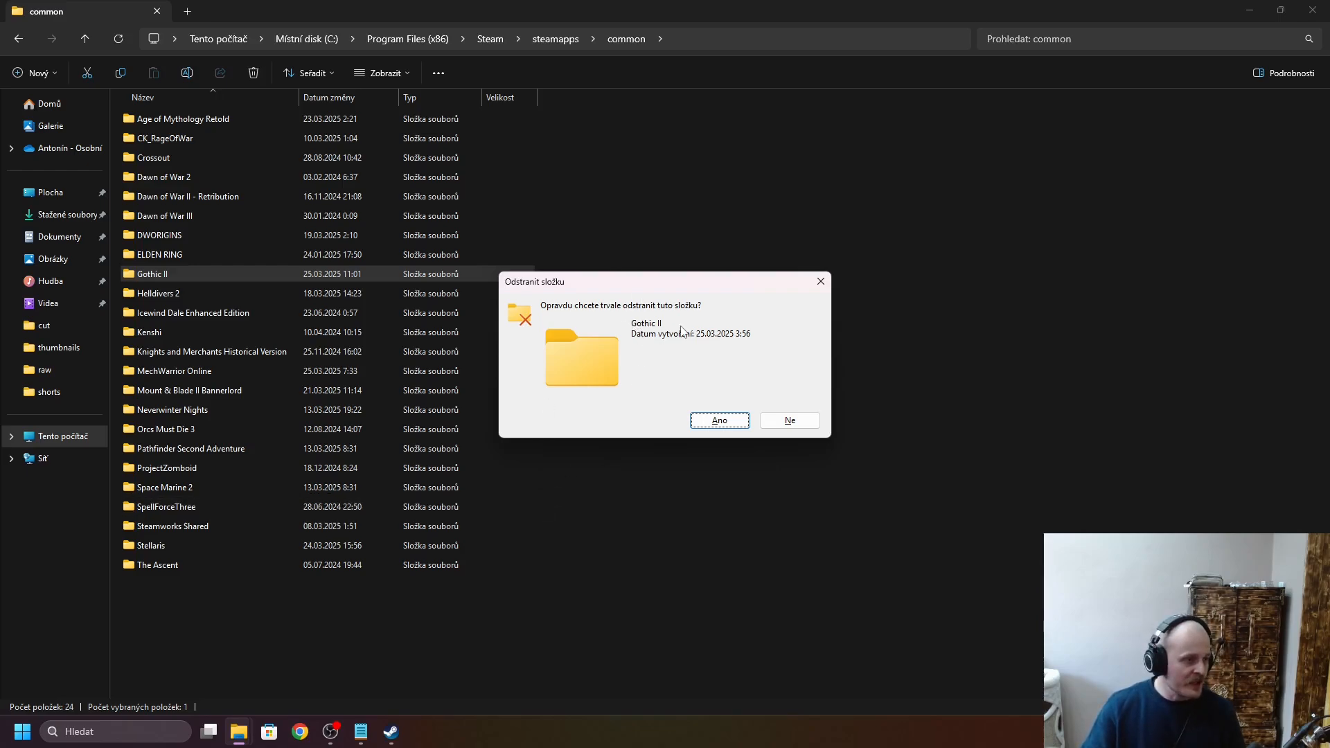
left_click(733, 424)
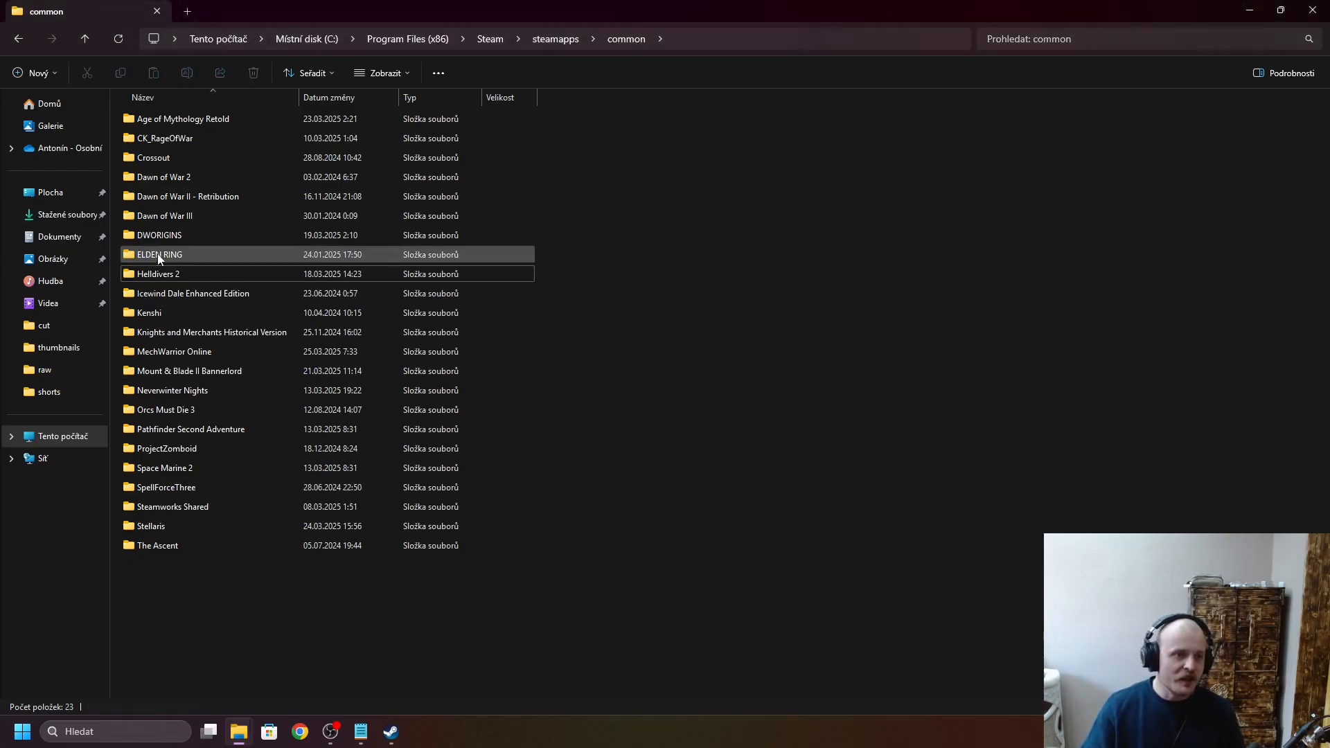
left_click(1311, 17)
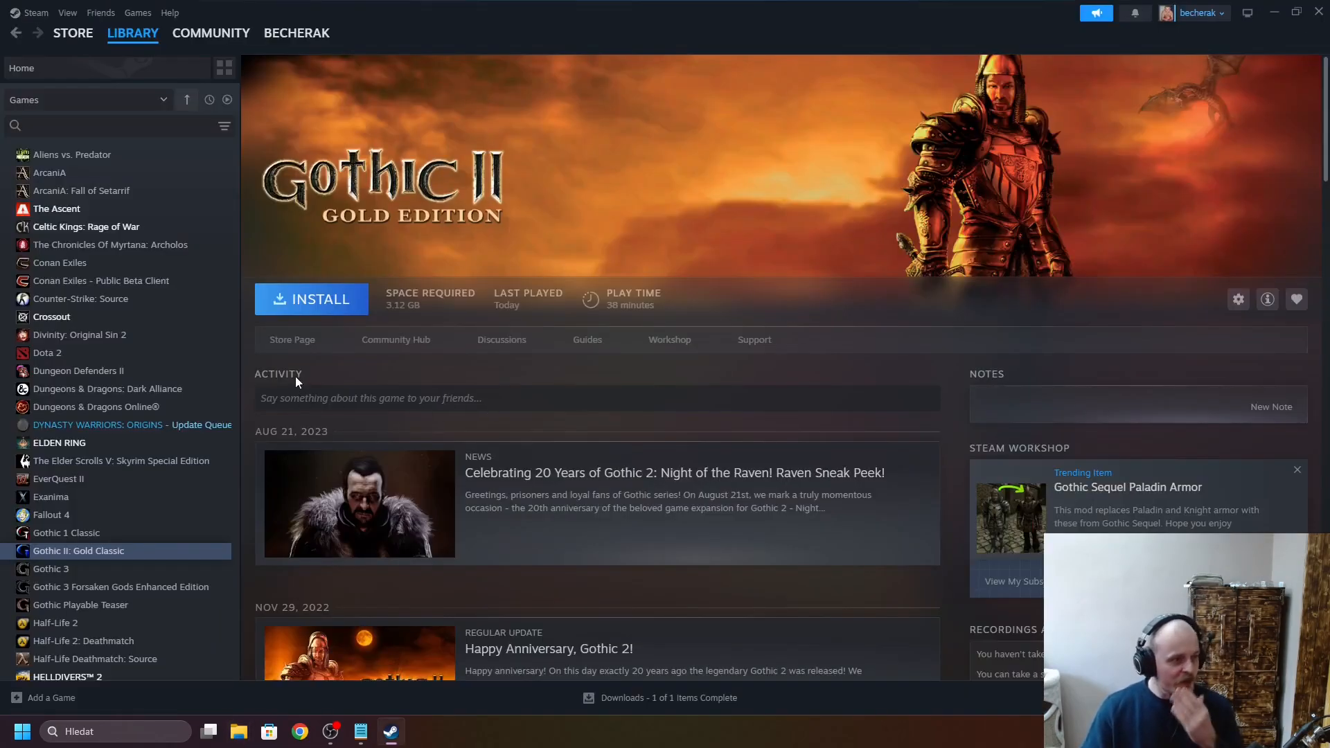
- Install a fresh copy of Gothic II: Gold Classic in Steam, then close the Steam window
left_click(337, 305)
left_click(618, 485)
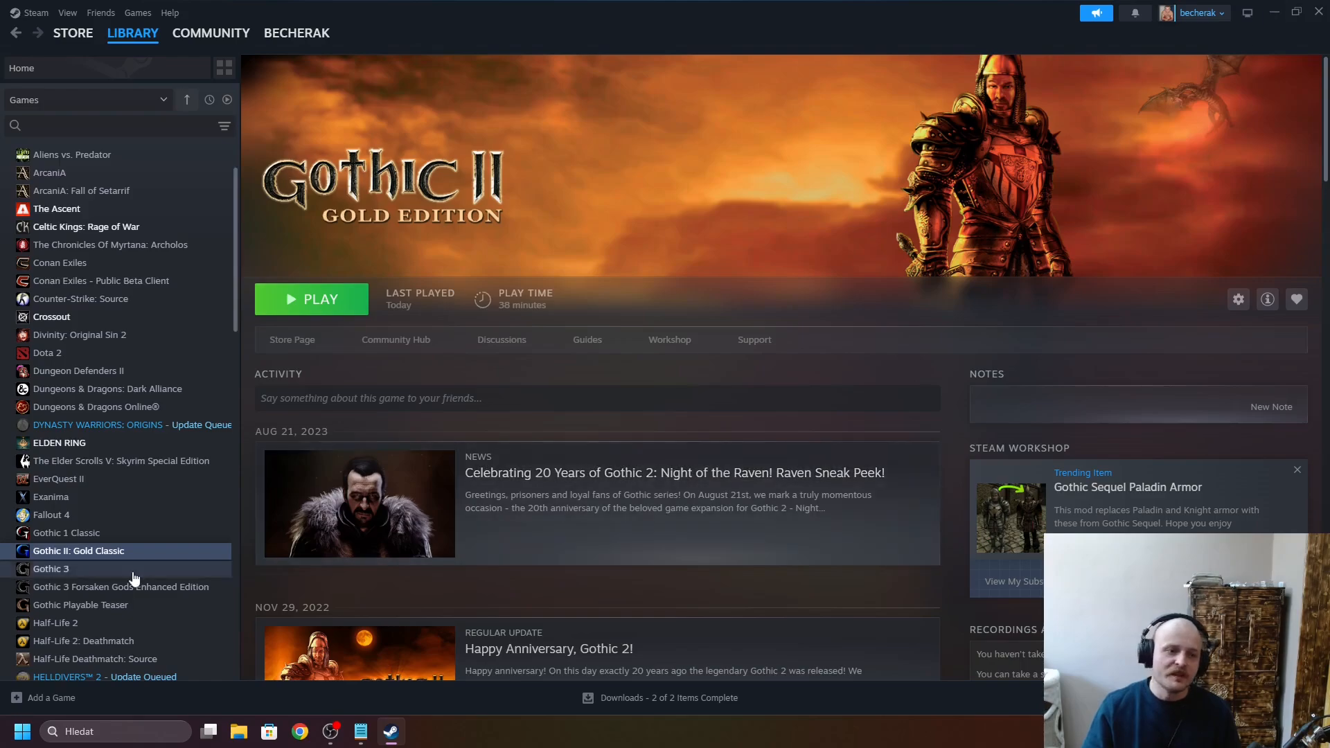
left_click(1325, 19)
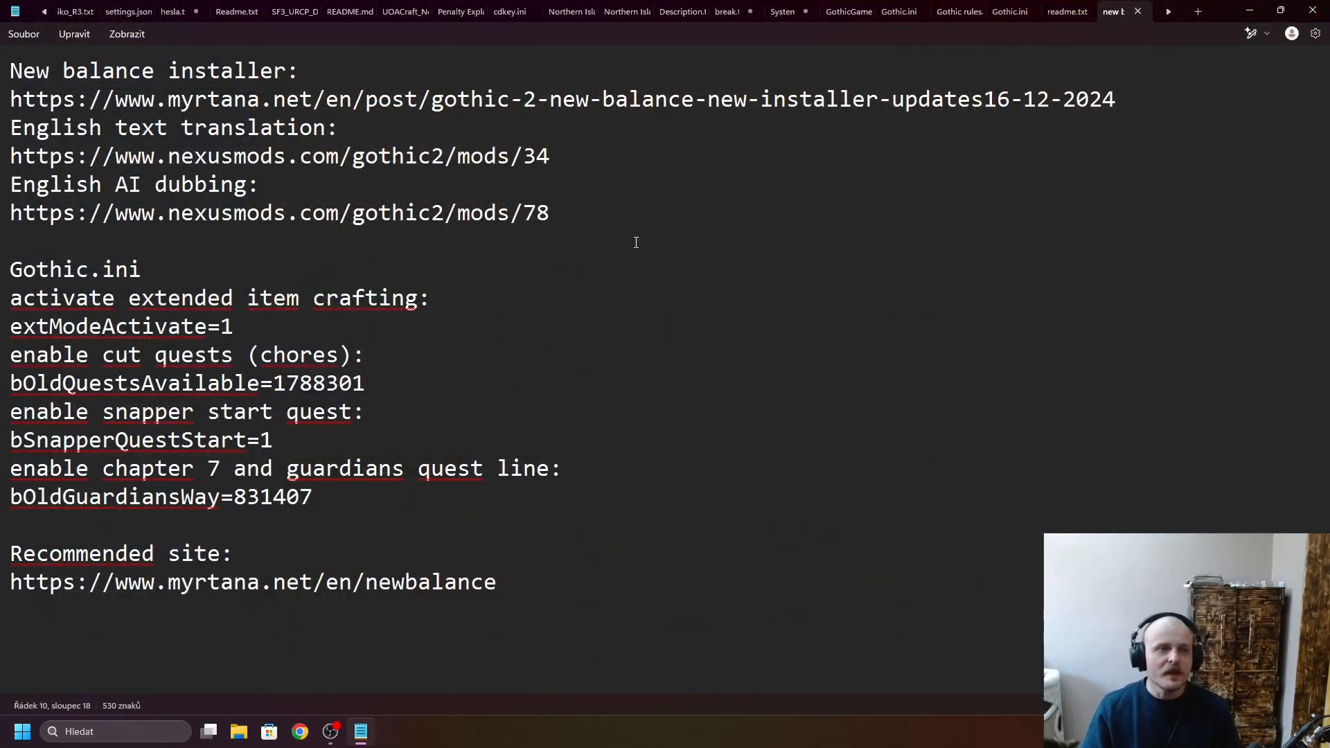
- Copy the myrtana.net link listed under New balance installer in the notes
left_click(636, 243)
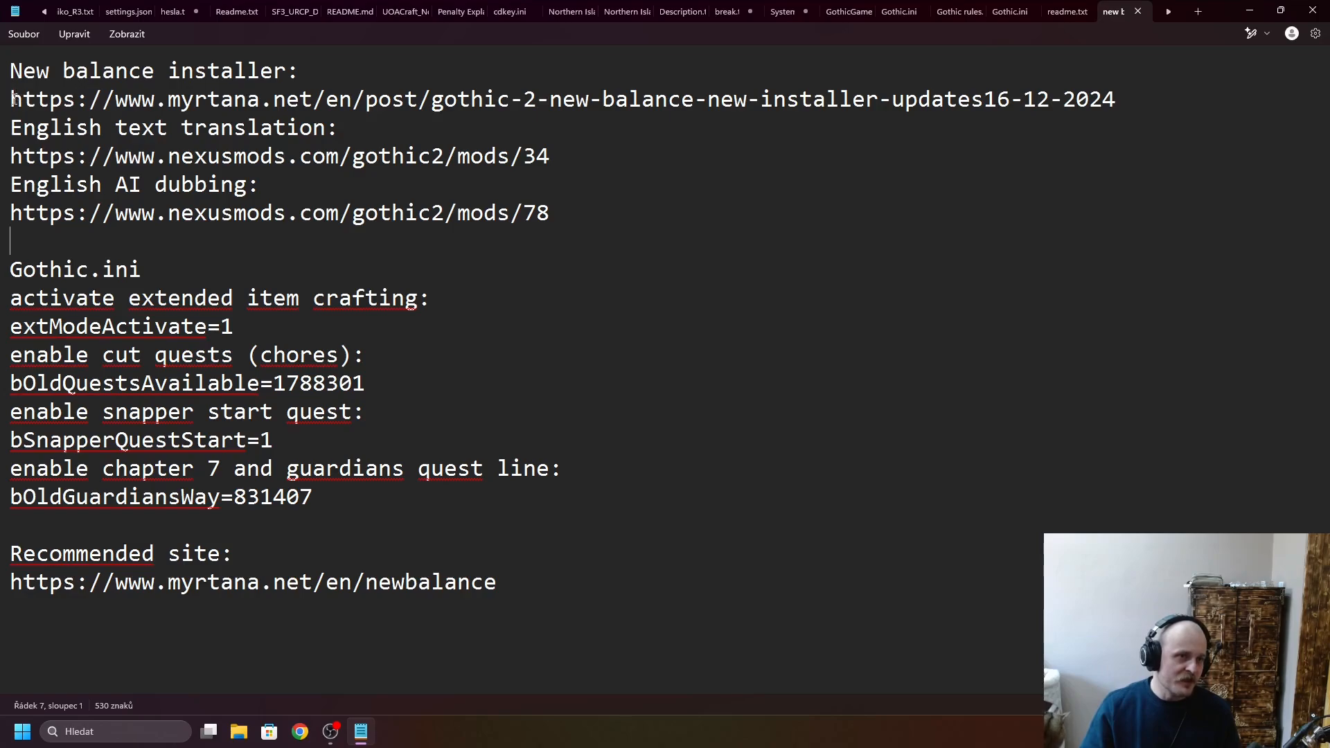
left_click_drag(11, 71, 306, 73)
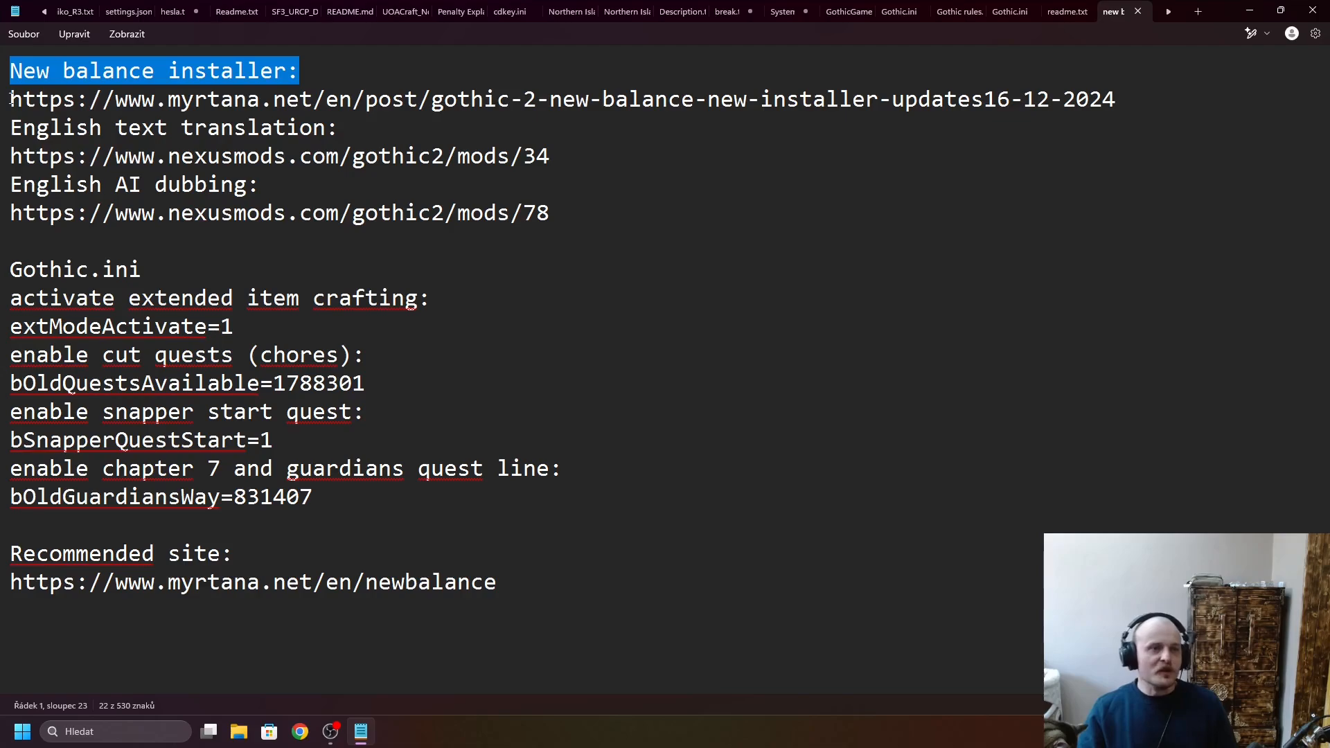
left_click_drag(9, 104, 1118, 100)
key("ctrl+c")
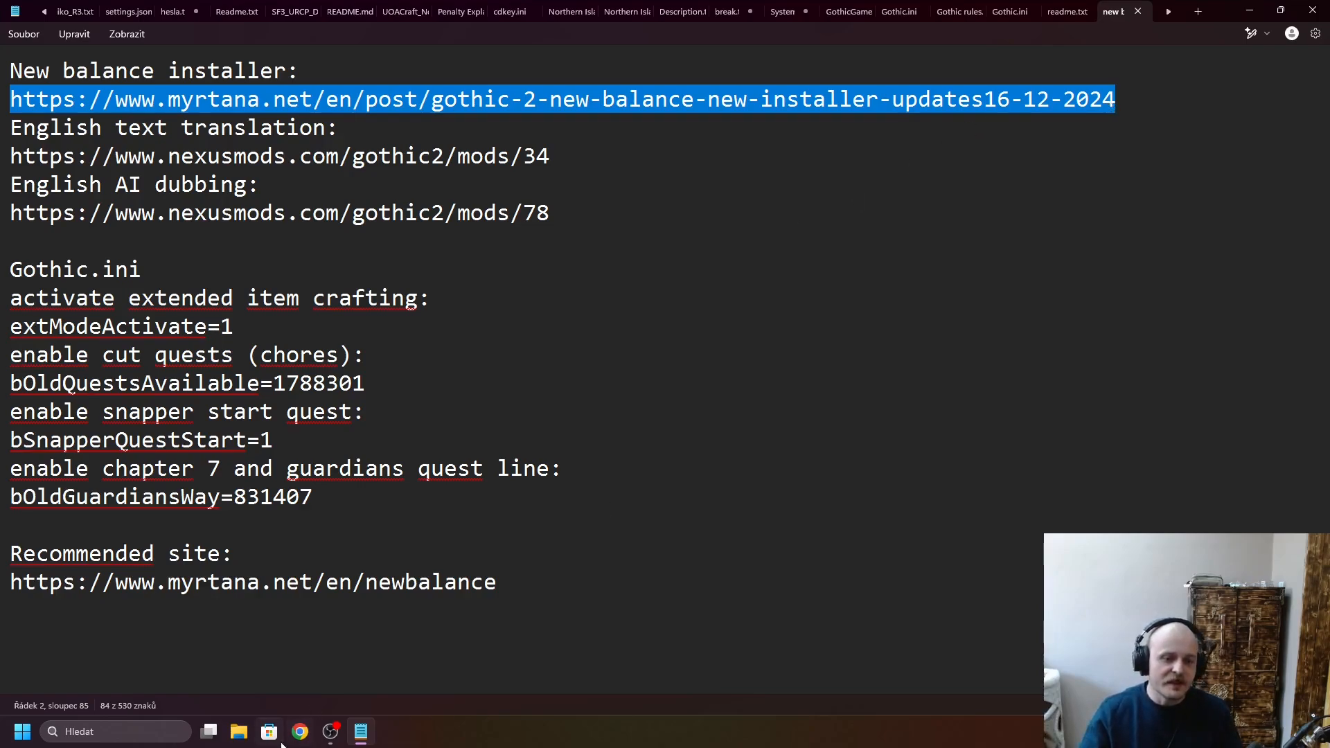
- Switch to Chrome with the striped-avatar profile and open the copied installer post at its "How to proceed?" instructions
left_click(303, 735)
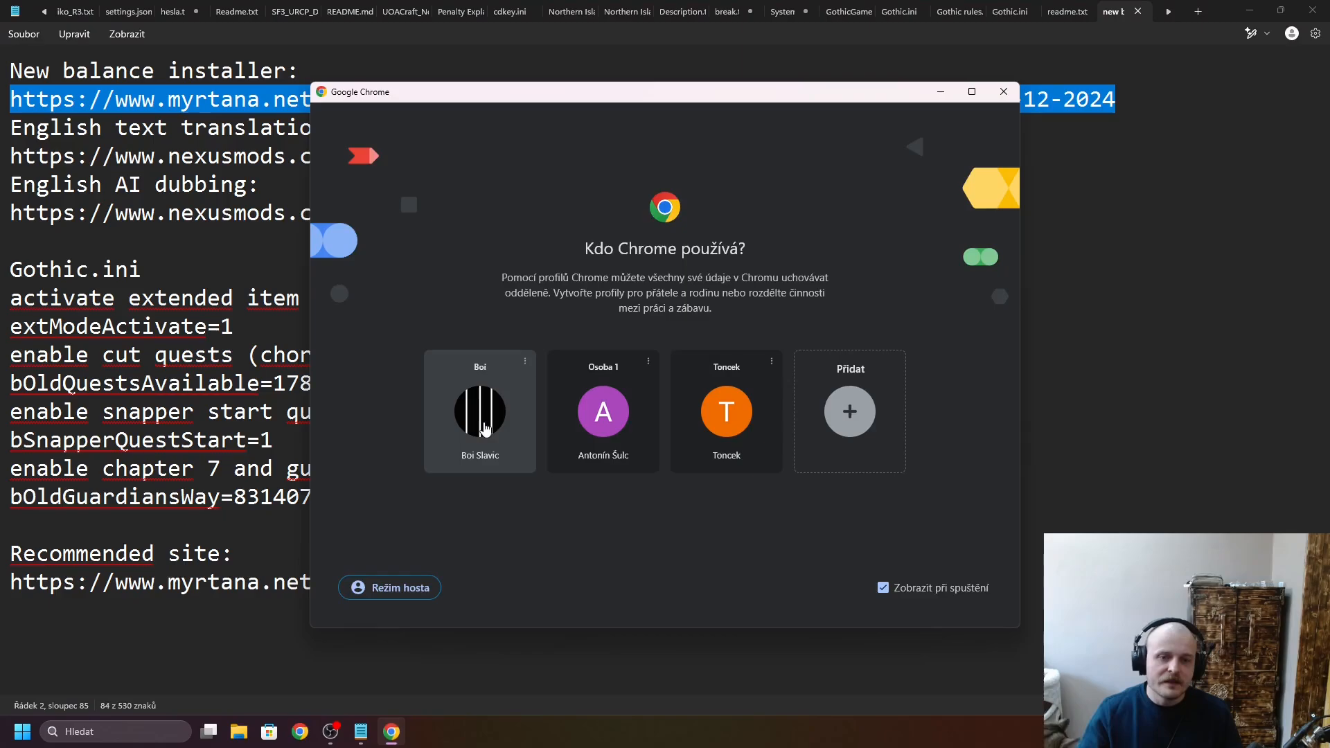
left_click(485, 424)
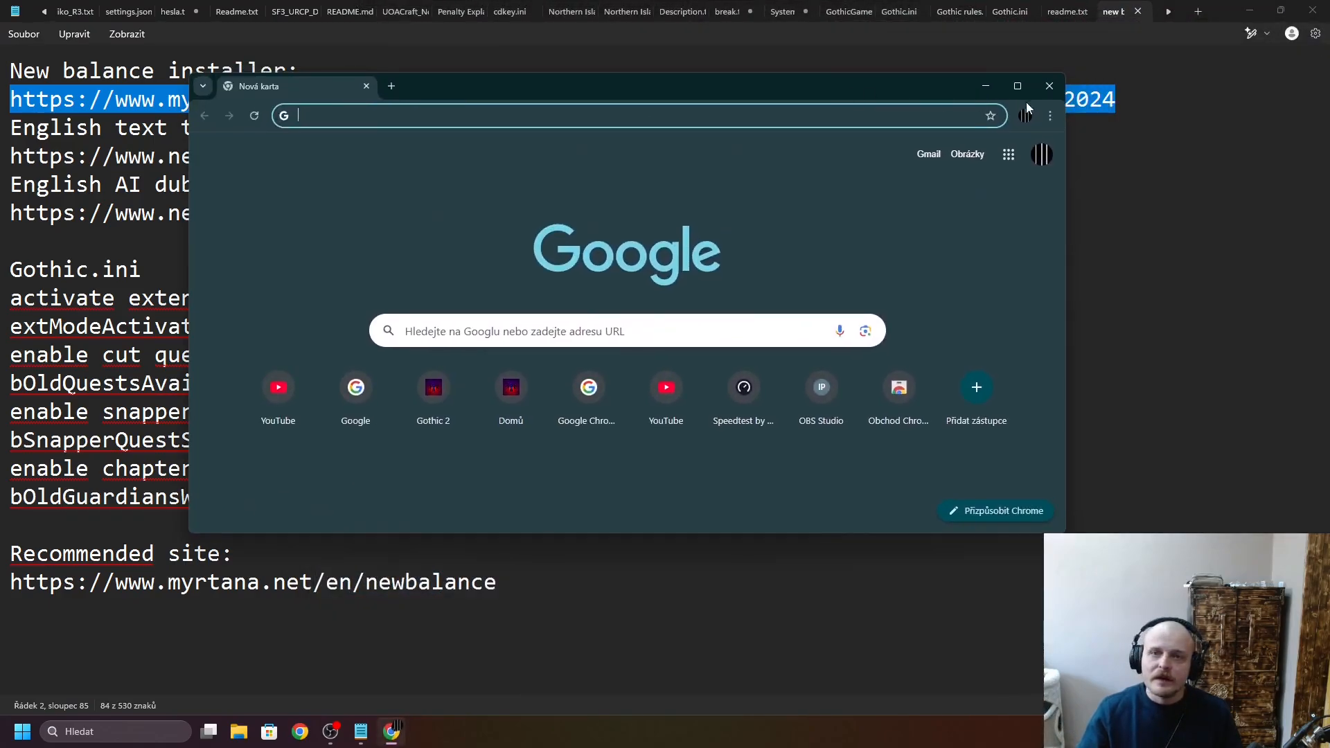
left_click(1018, 86)
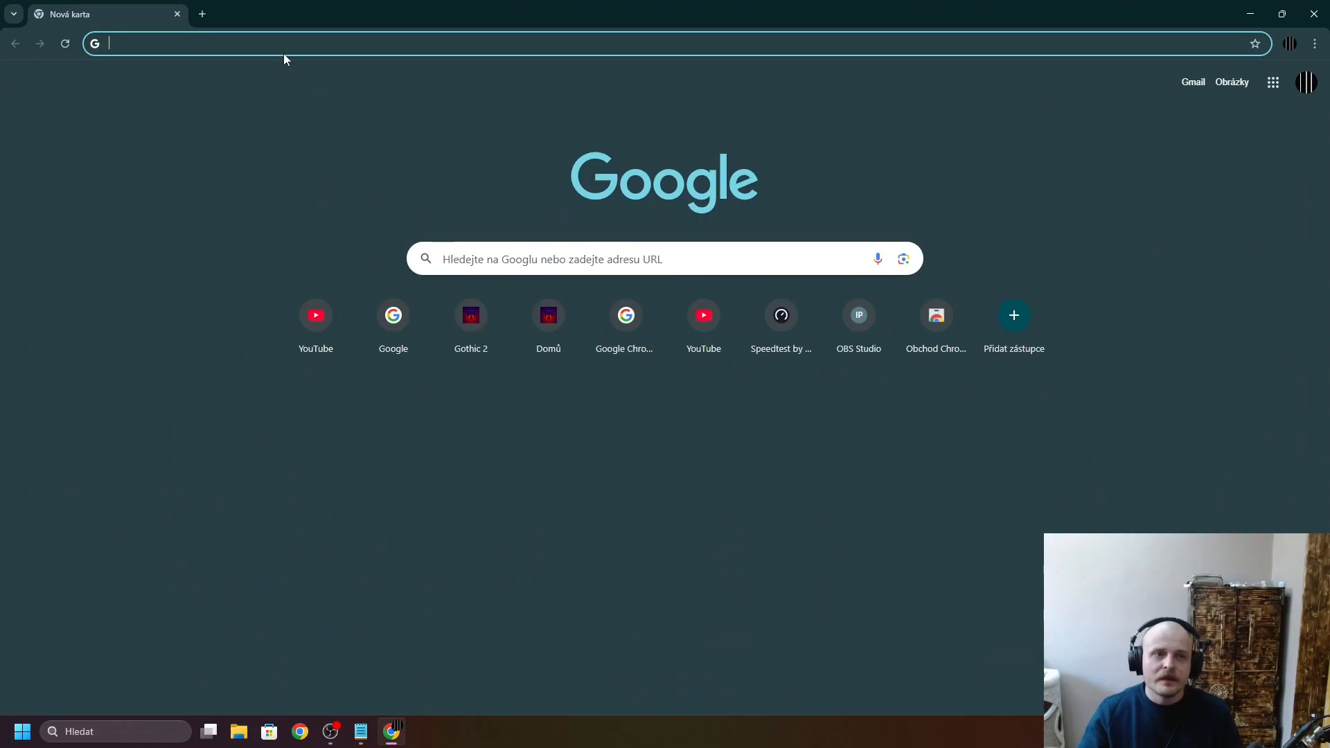
key("ctrl+v")
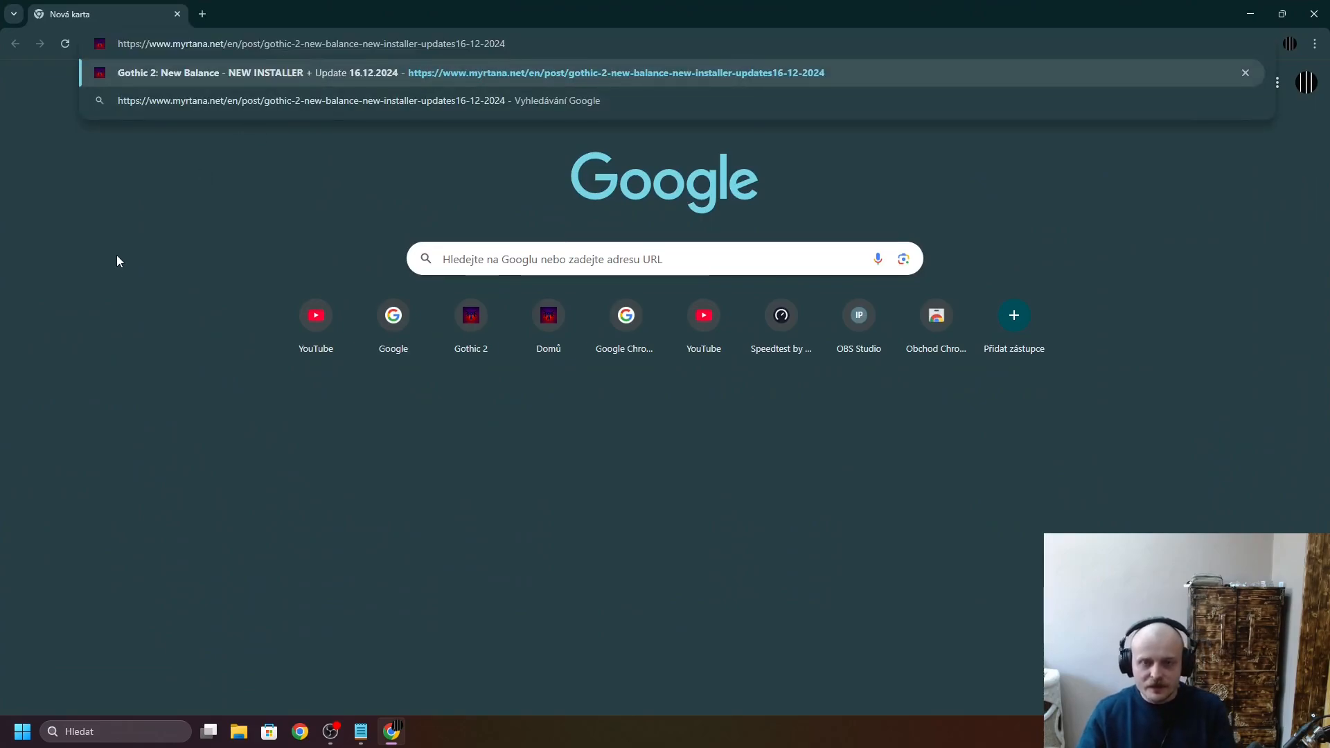
key("Return")
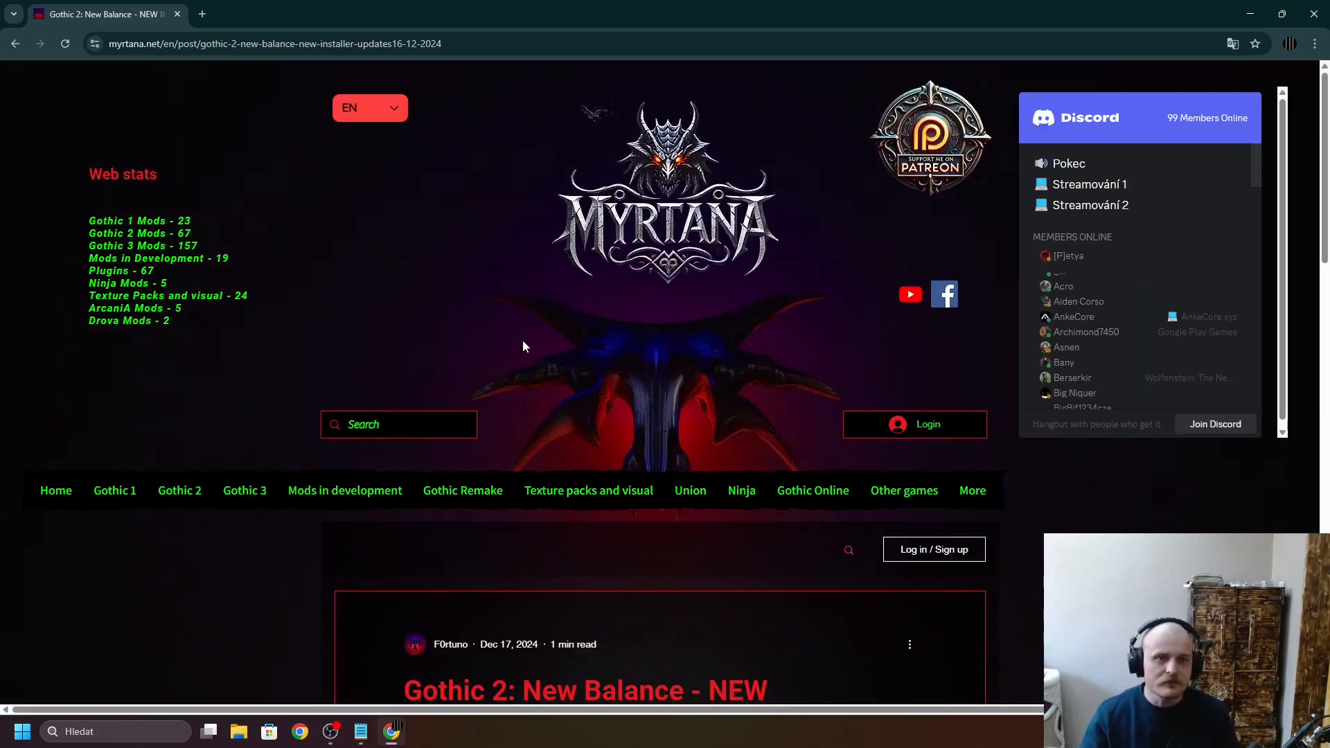
scroll(569, 342, "down", 8)
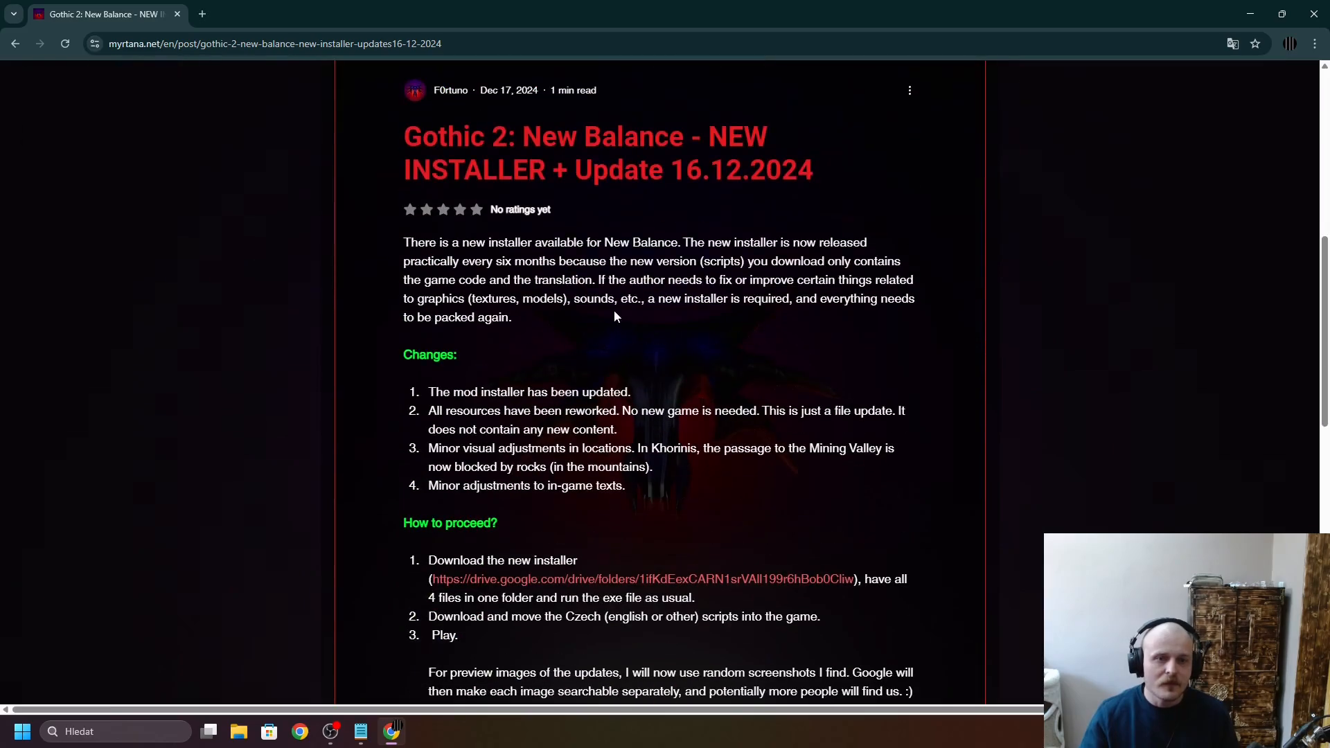
scroll(615, 317, "down", 4)
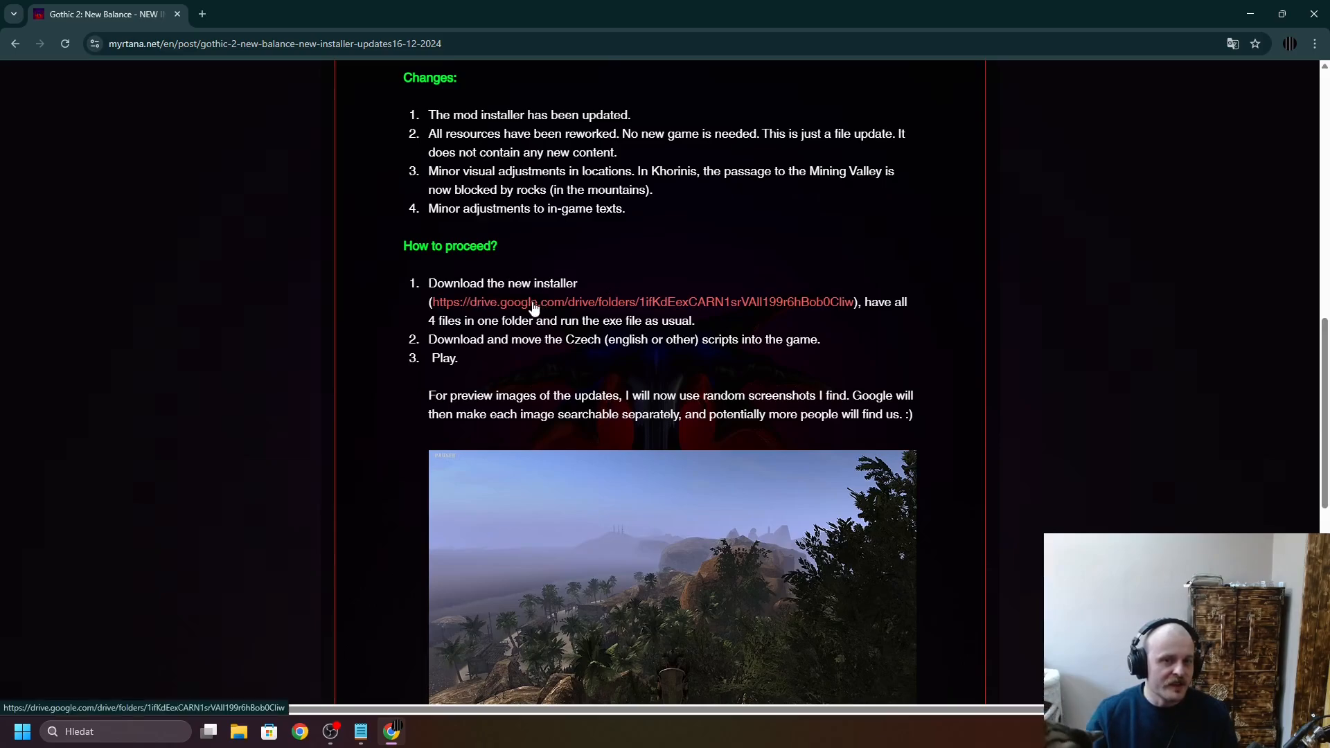
- Review the installer post's changes and instructions, and open its Google Drive link for the new installer
scroll(540, 306, "up", 6)
scroll(422, 376, "up", 2)
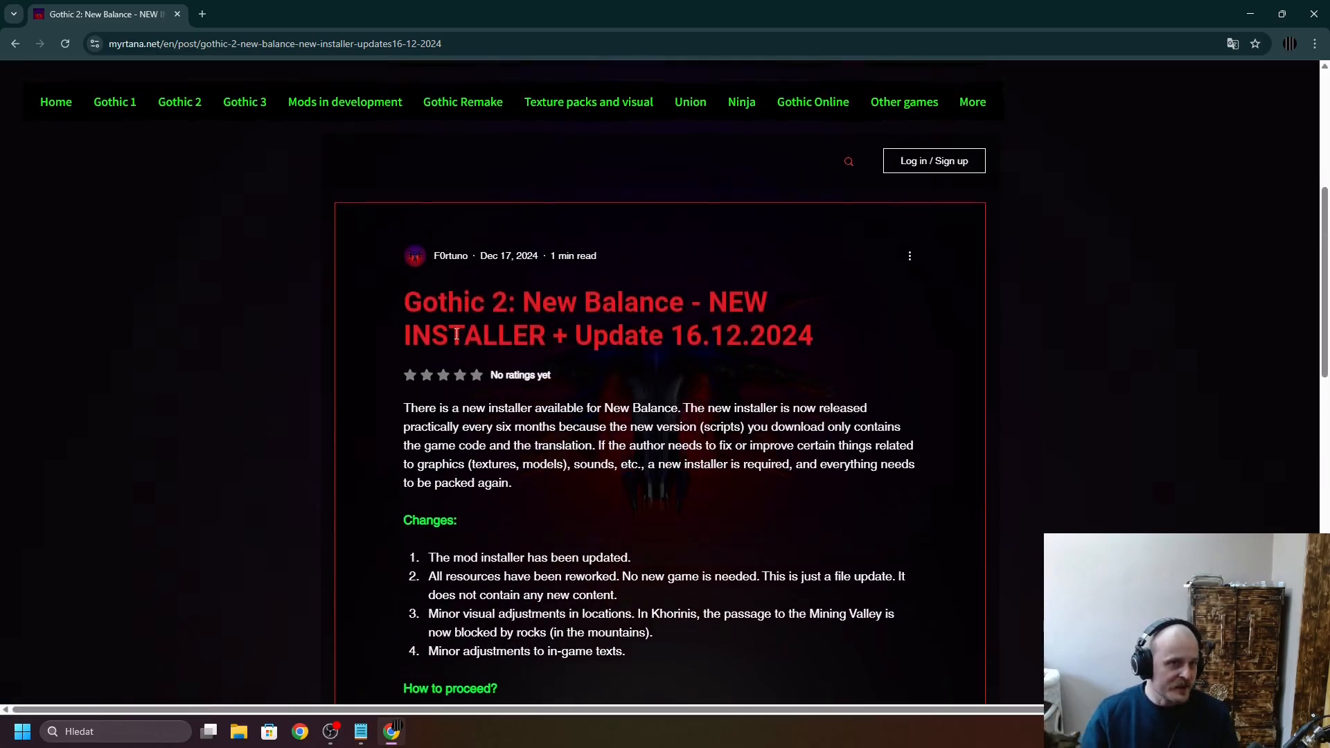
scroll(471, 262, "down", 4)
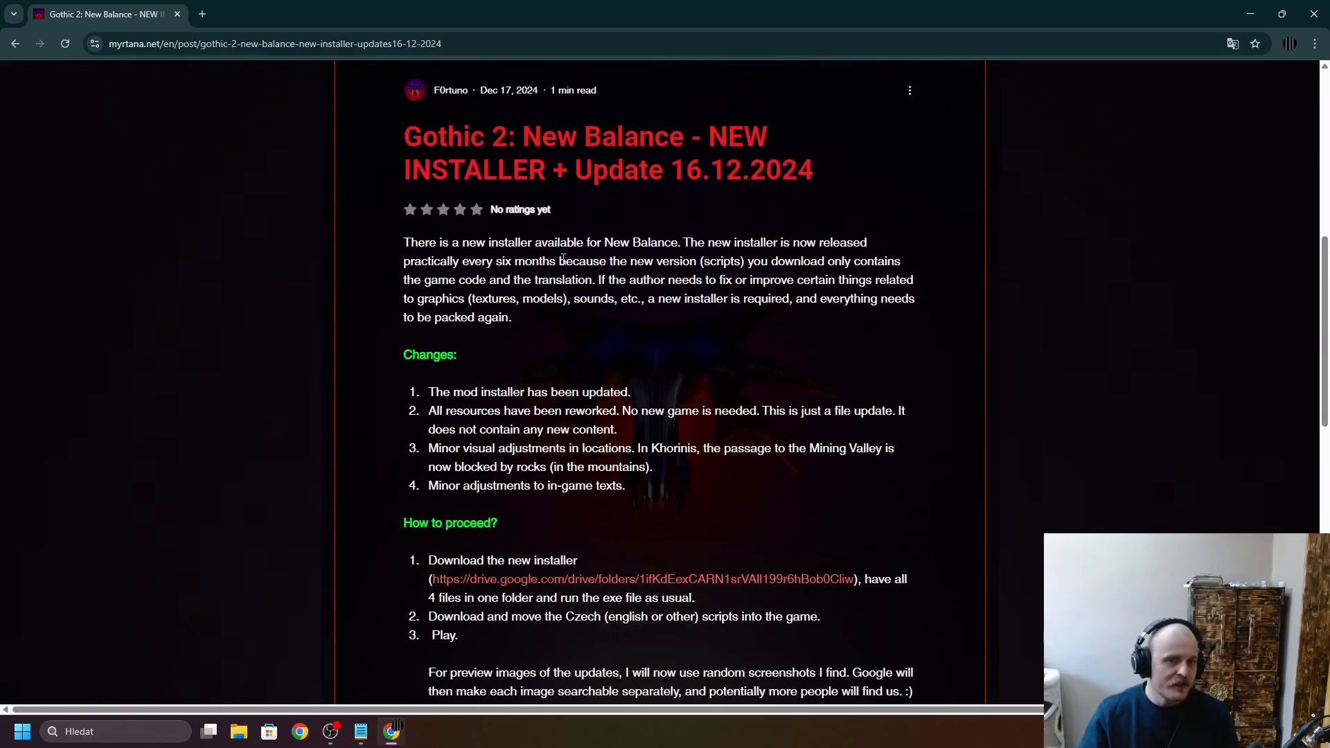
scroll(547, 406, "down", 2)
scroll(582, 340, "down", 7)
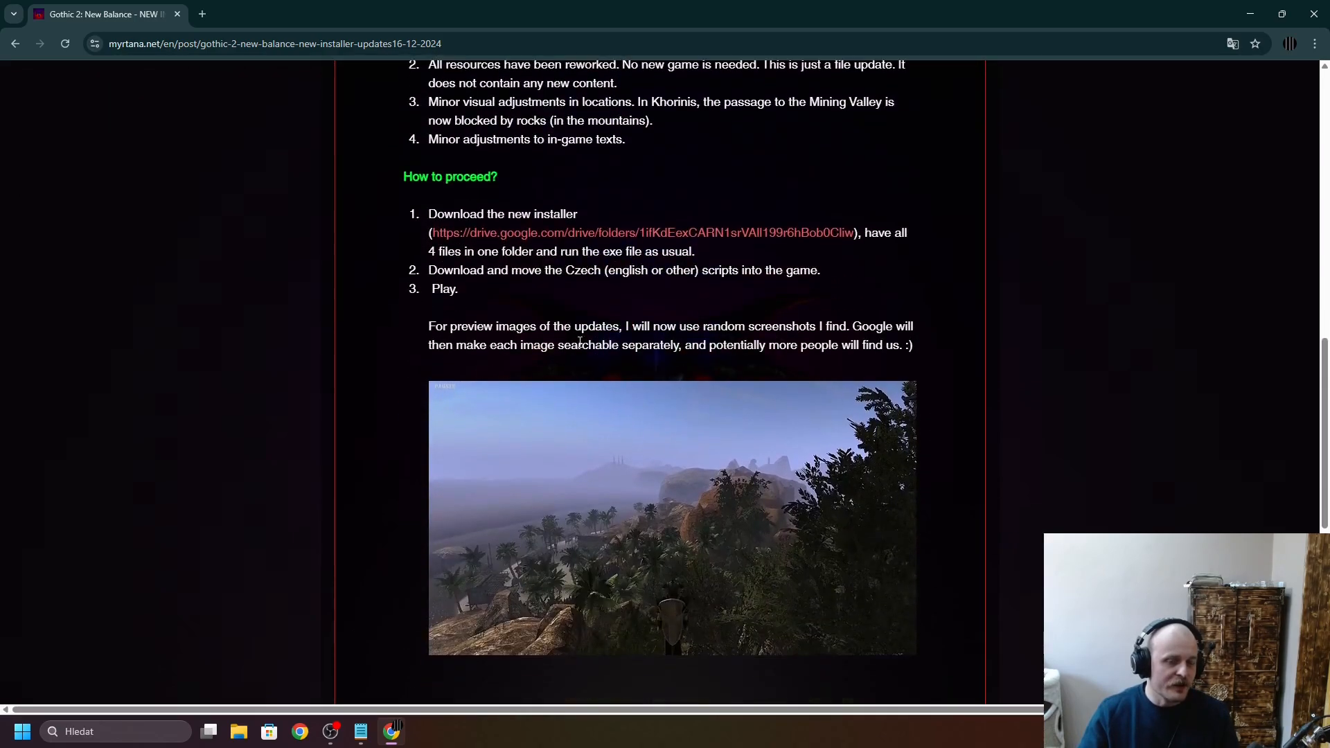
scroll(583, 340, "up", 4)
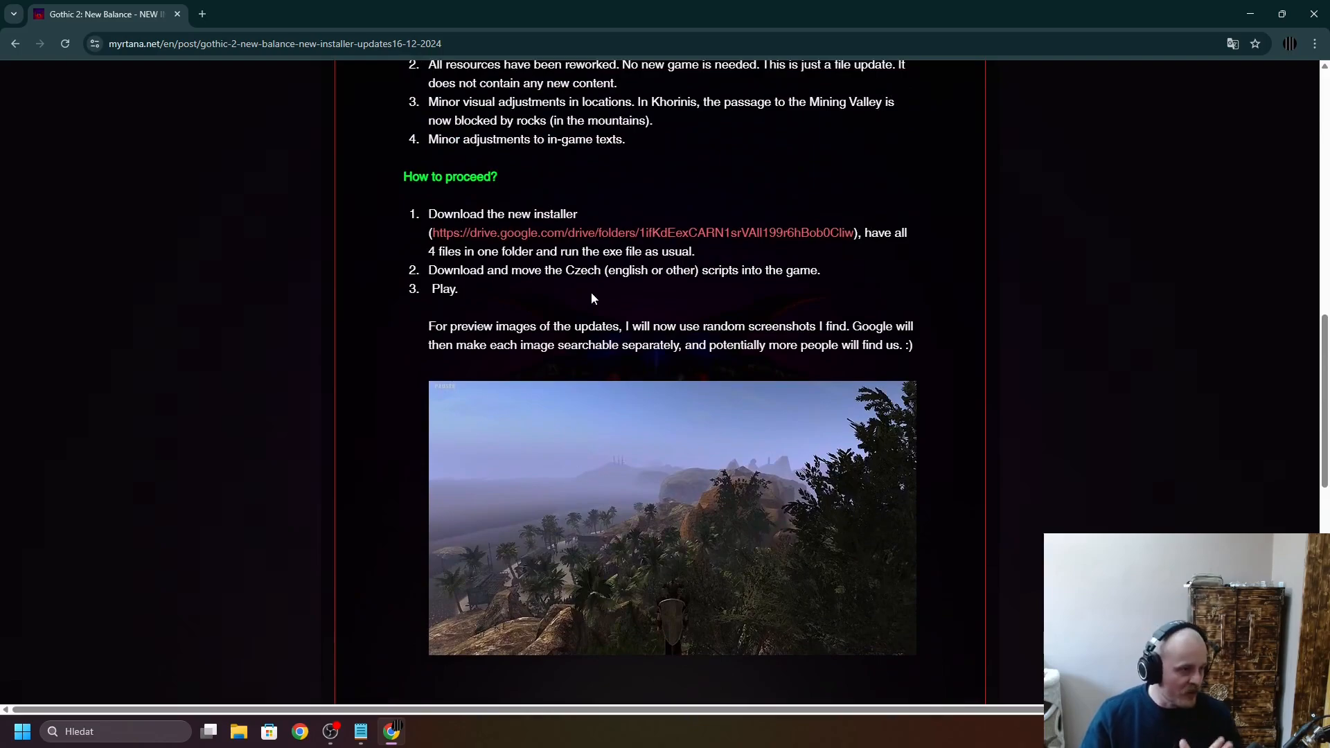
scroll(600, 298, "up", 2)
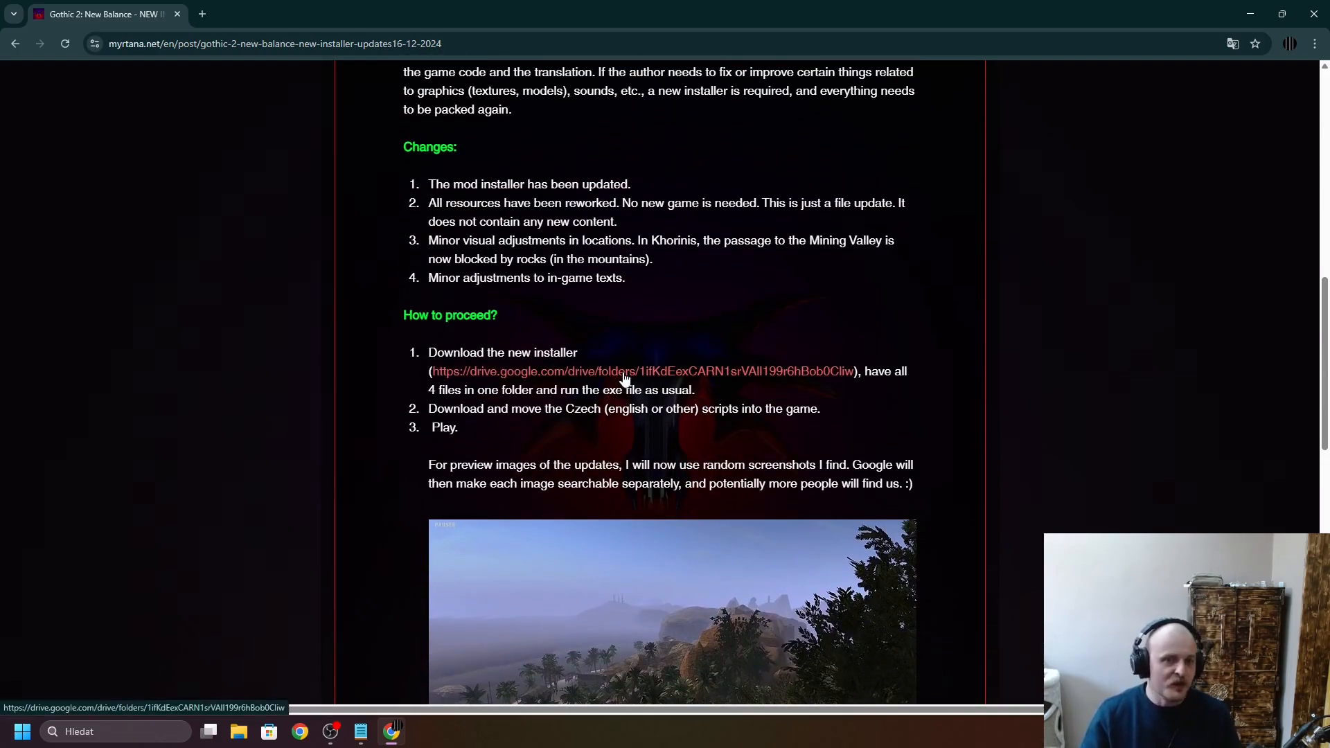
left_click(623, 374)
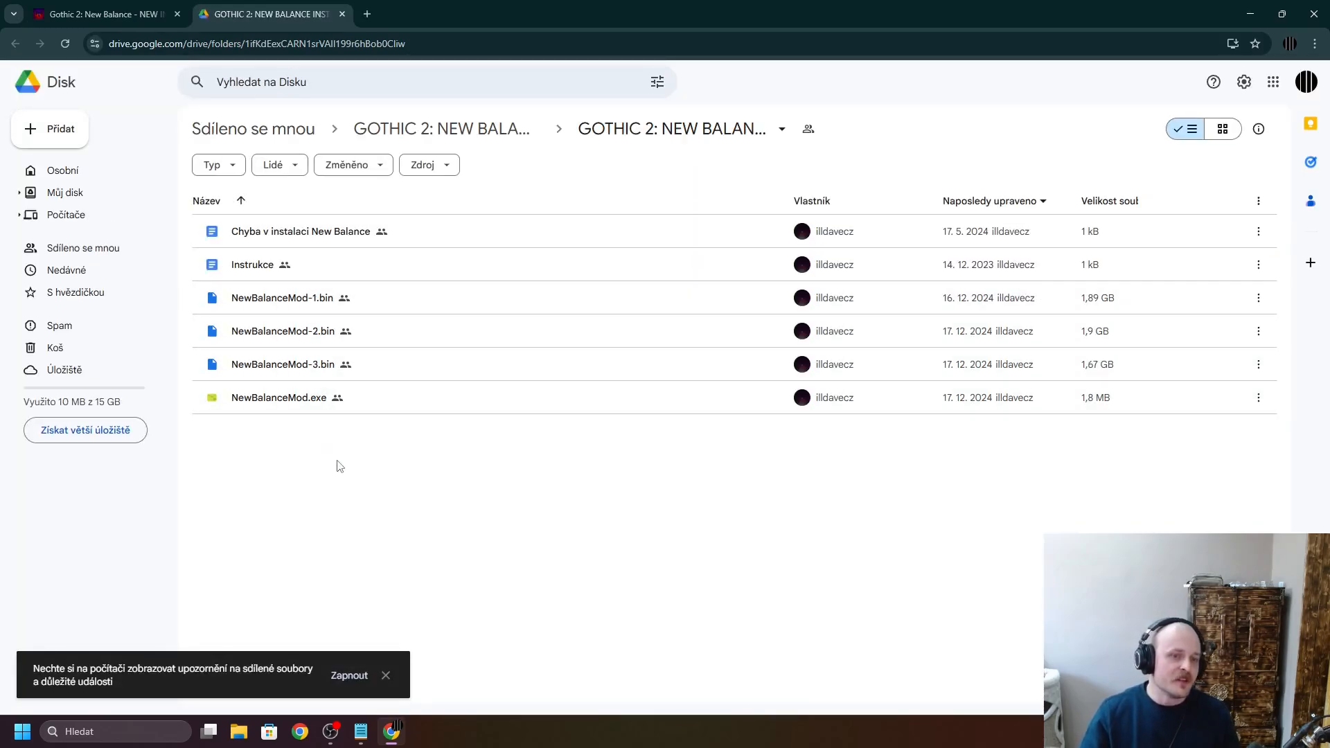
- Select NewBalanceMod.exe and the three NewBalanceMod .bin files in the Drive folder, and close the browser without downloading
left_click_drag(338, 459, 280, 302)
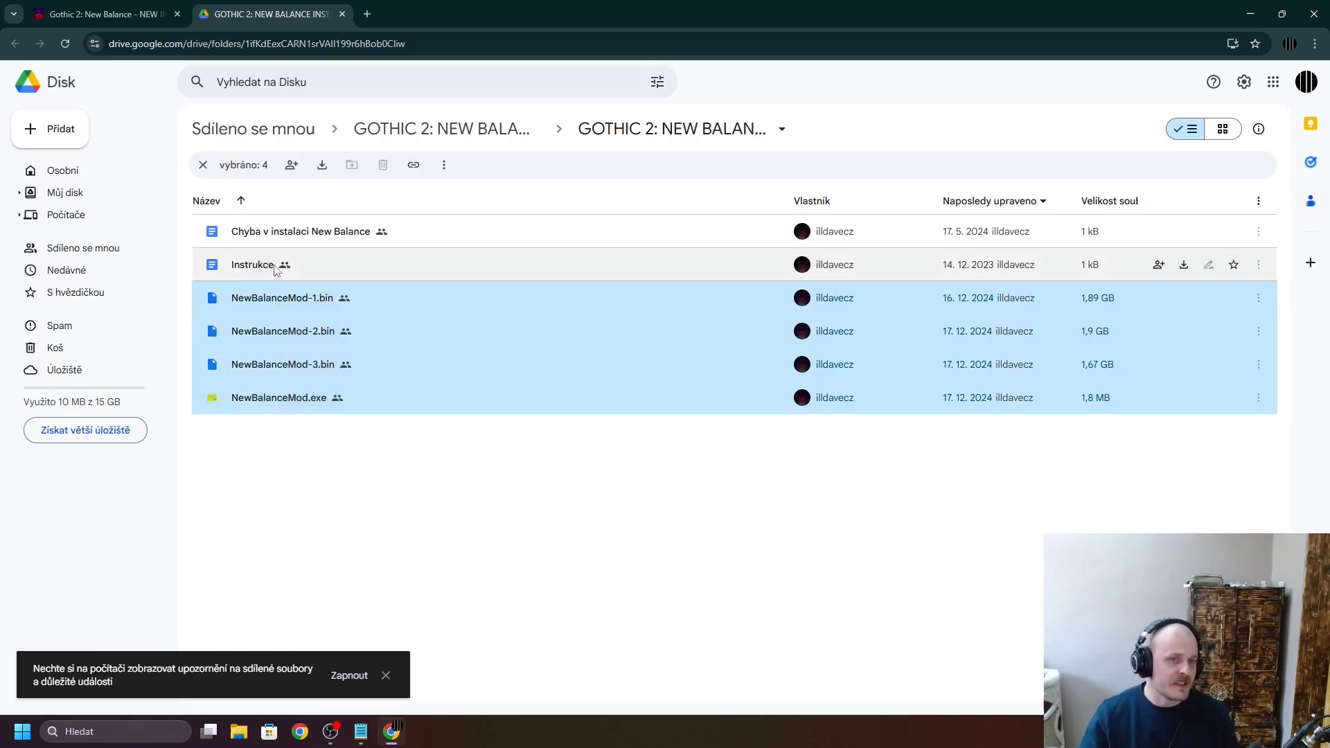
left_click_drag(288, 474, 280, 291)
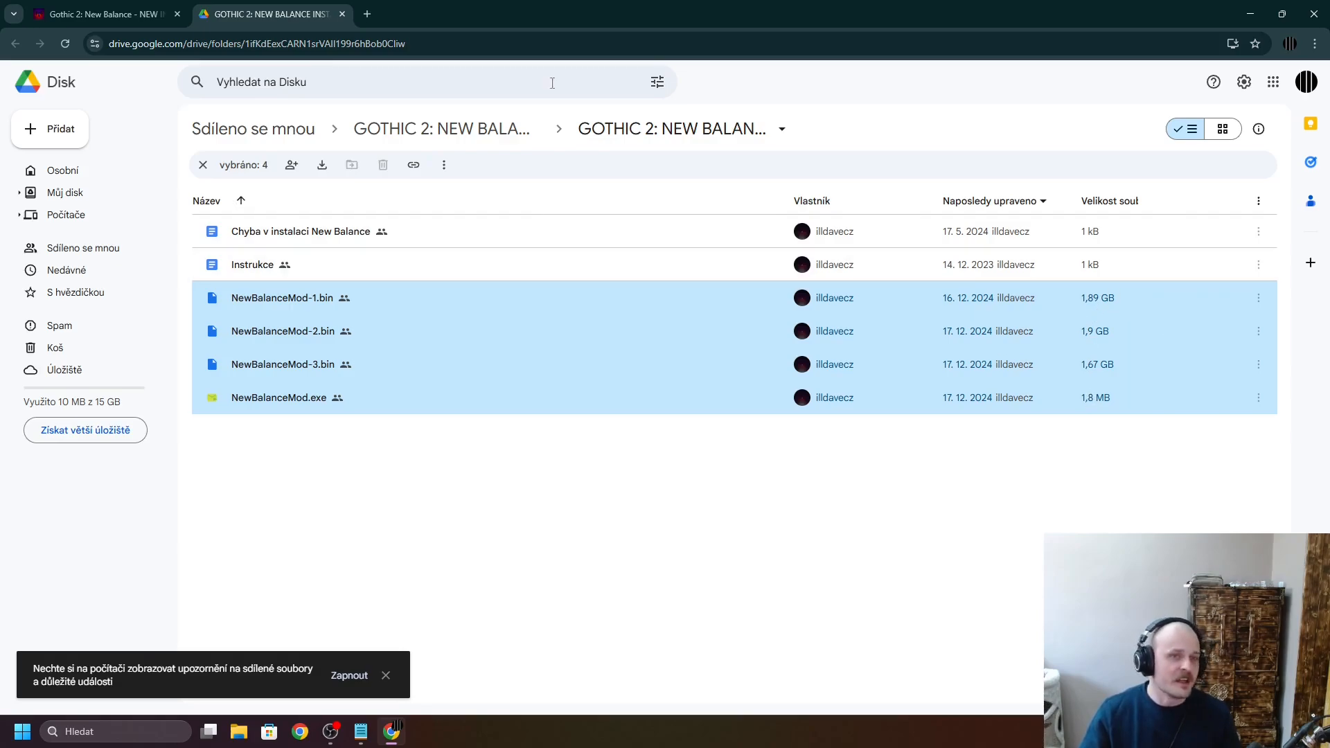
left_click(342, 15)
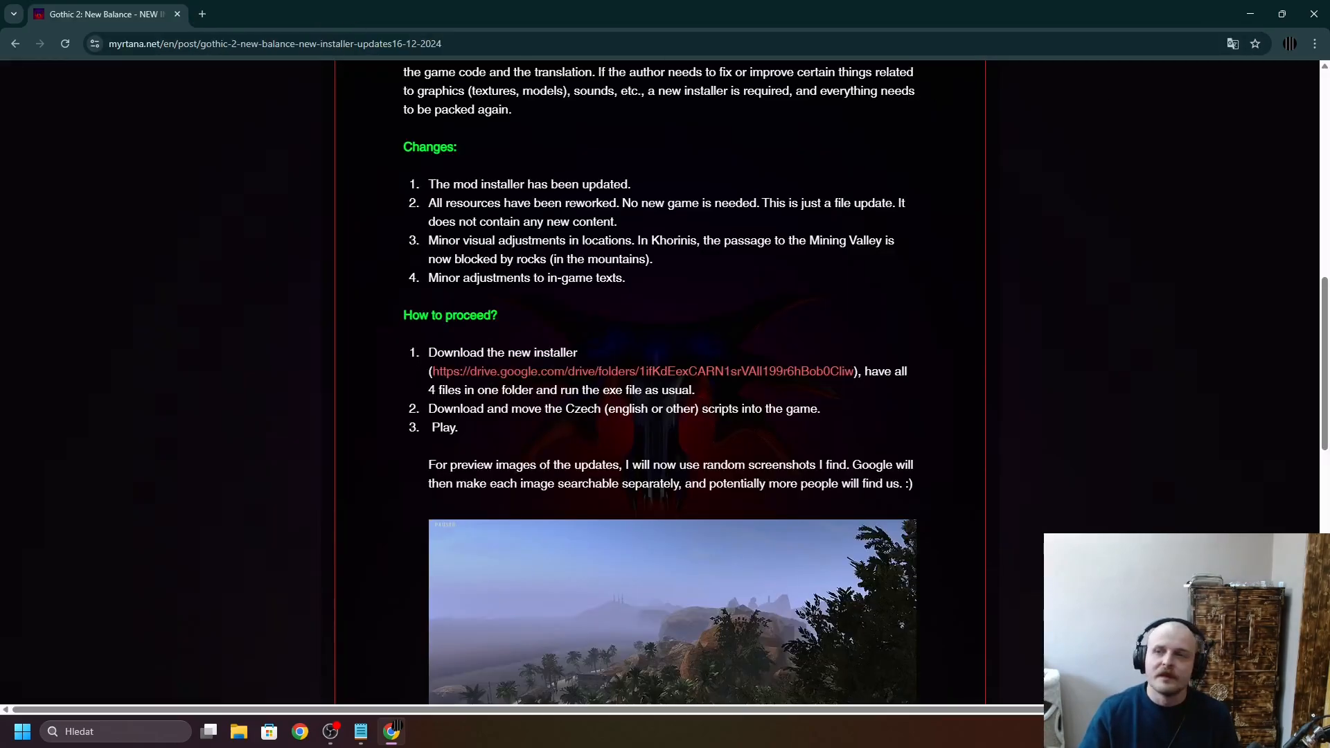
left_click(1312, 15)
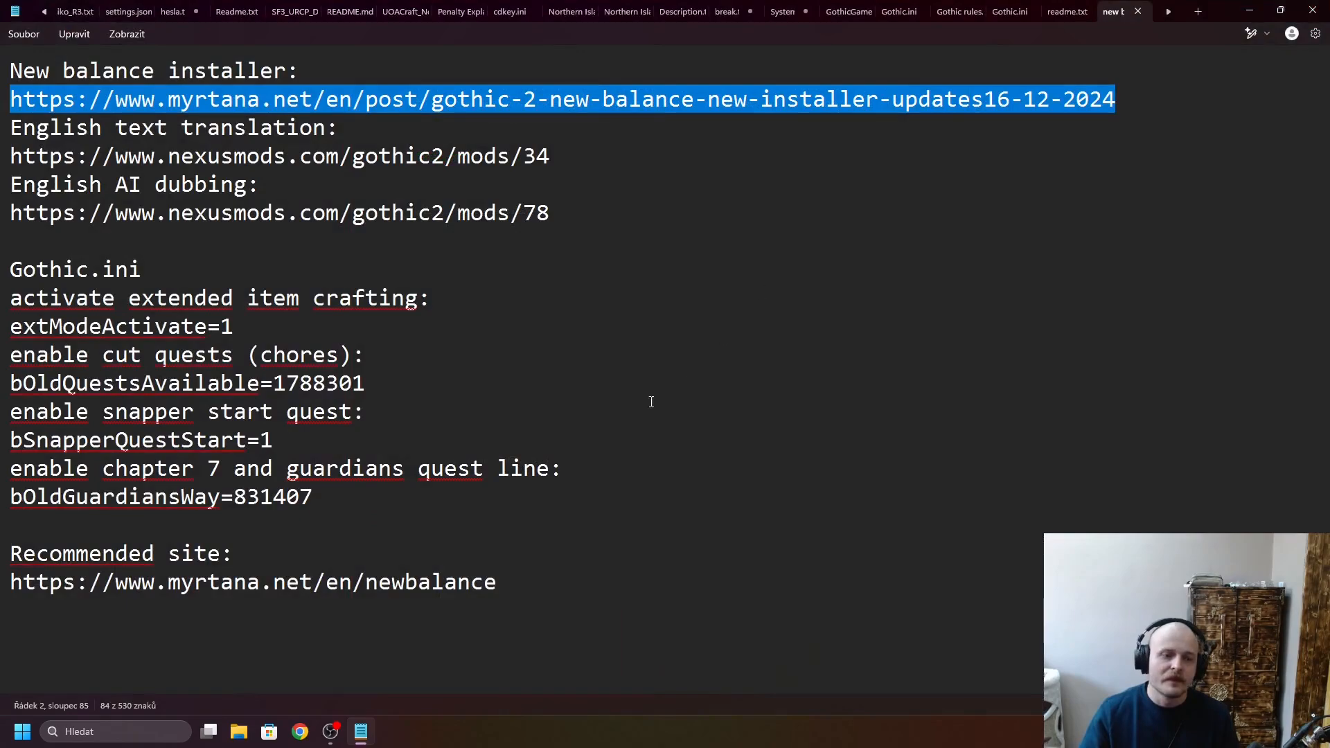
- Check the downloads folder for the GOTHIC 2_ NEW BALANCE INSTALÁTOR zip archives, and close File Explorer
left_click(239, 732)
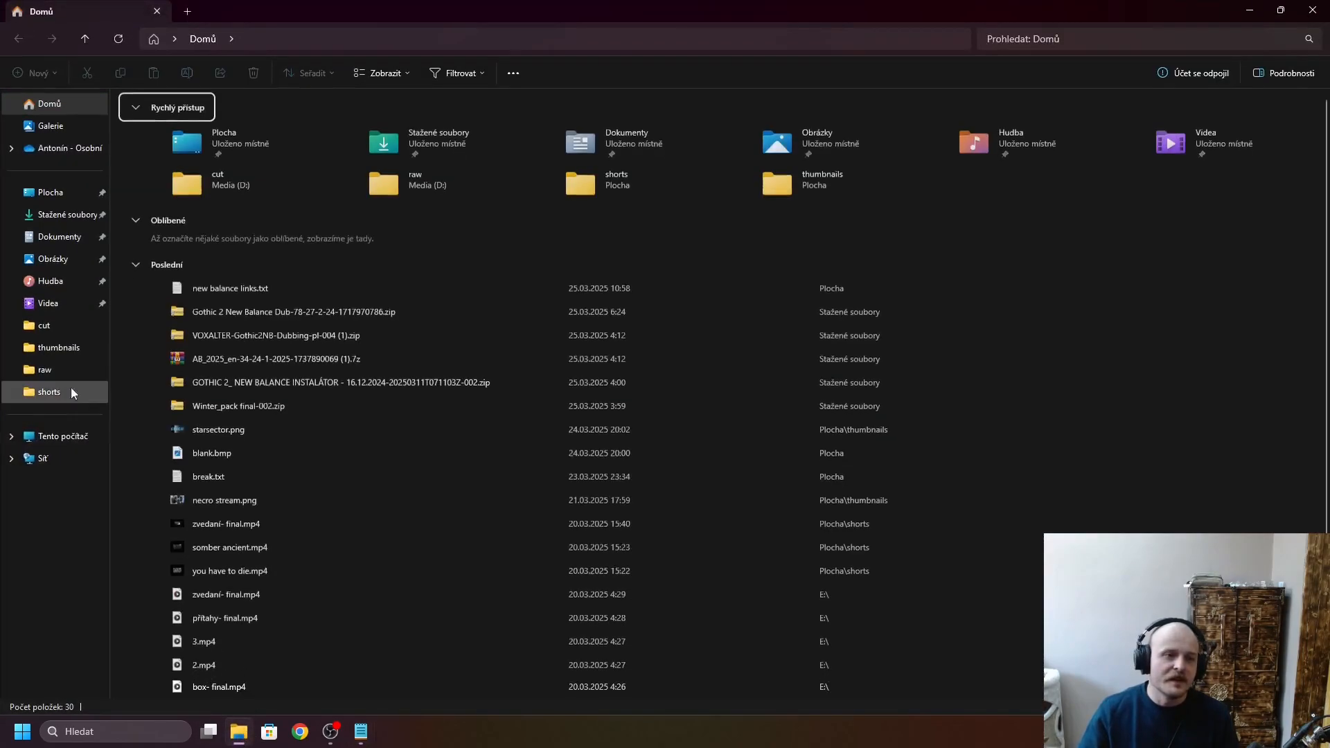
left_click(66, 214)
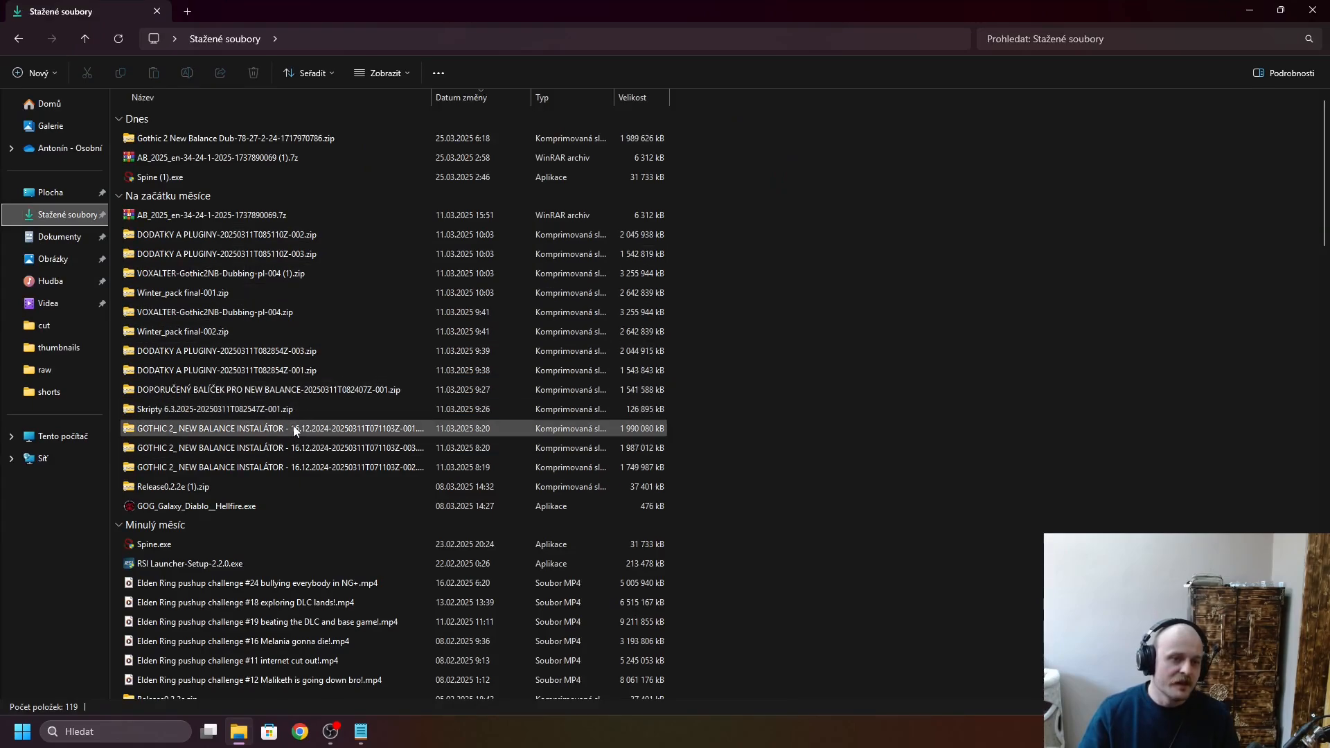
left_click(306, 413)
left_click(318, 430)
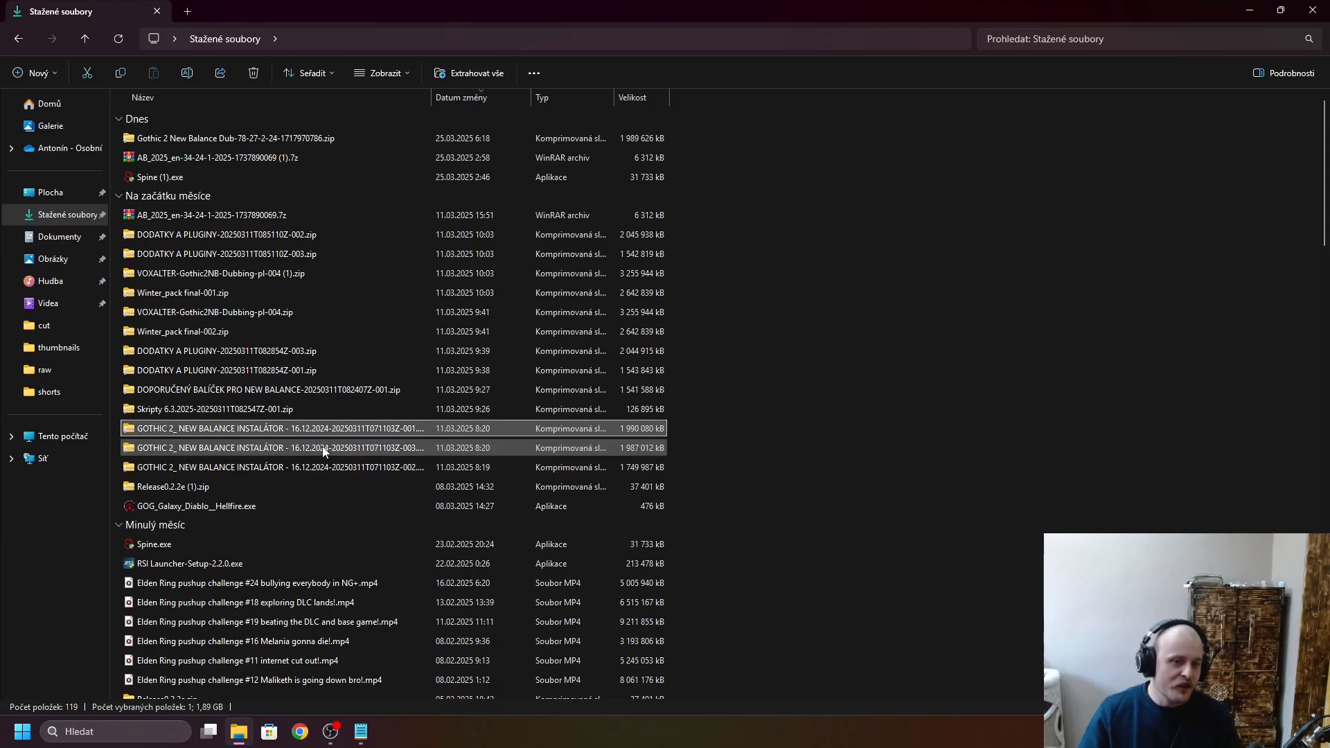
left_click(318, 472)
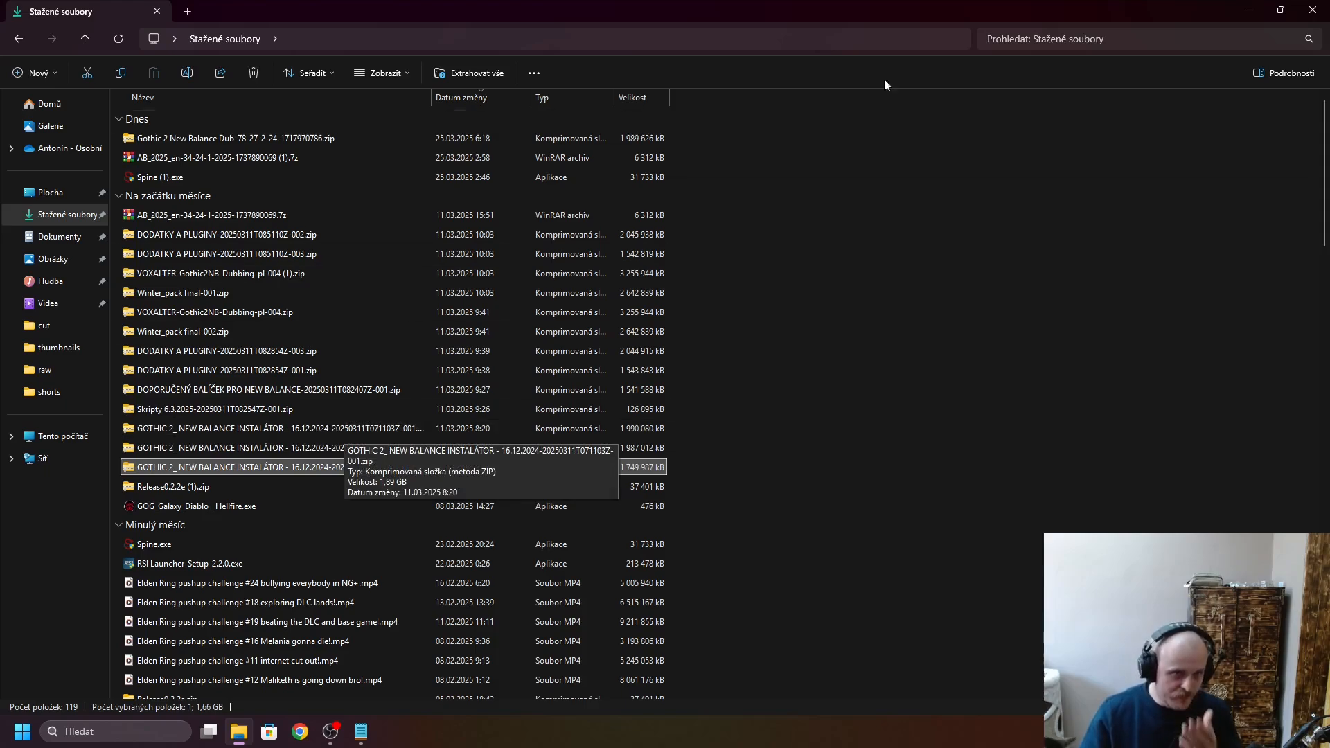
left_click(1312, 11)
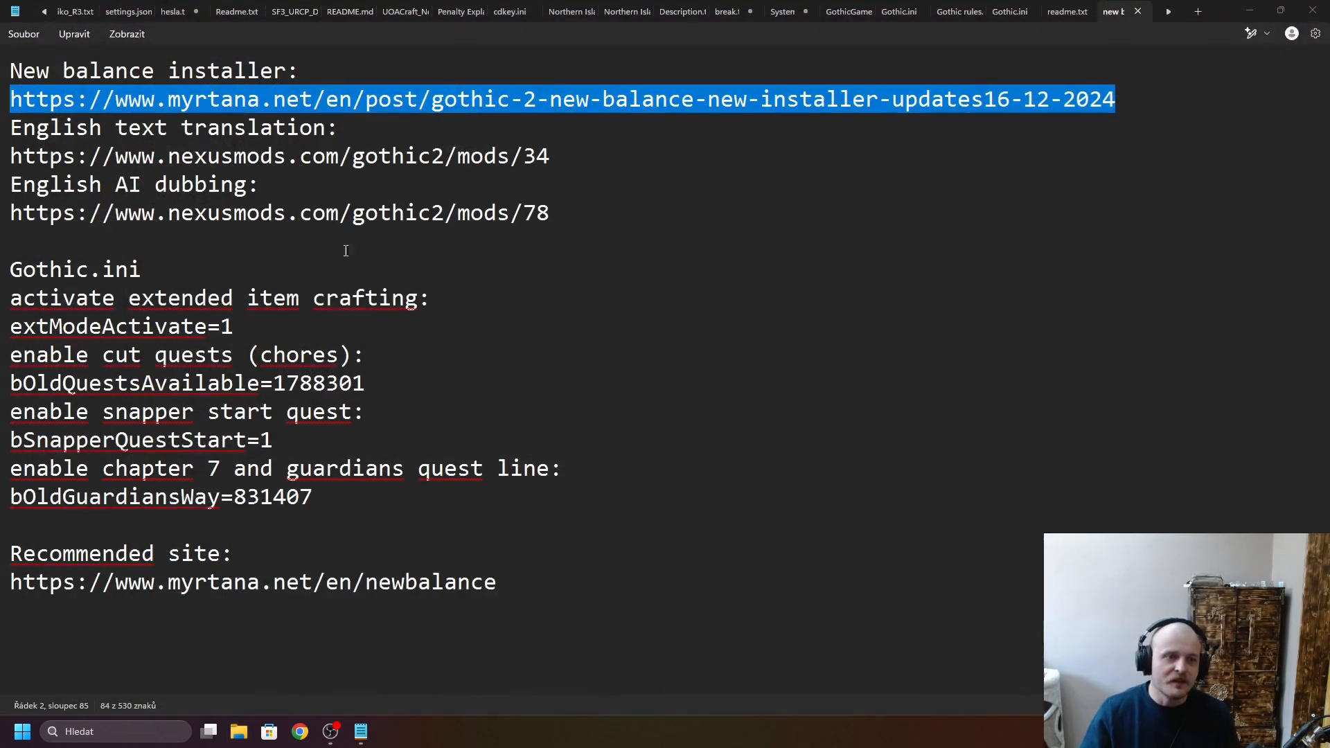
- Run NewBalanceMod.exe from the GOTHIC 2_ NEW BALANCE INSTALÁTOR folder on the desktop, with English as the setup language
left_click(1248, 13)
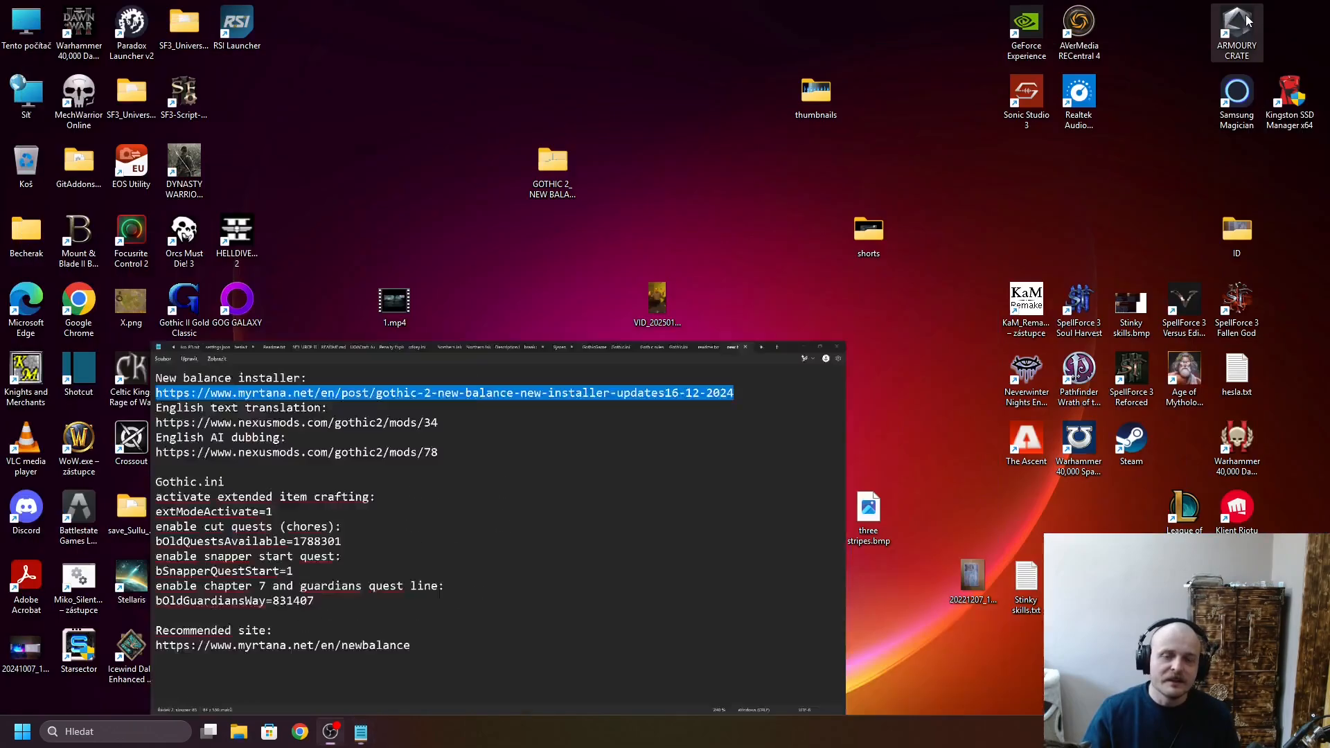
double_click(550, 168)
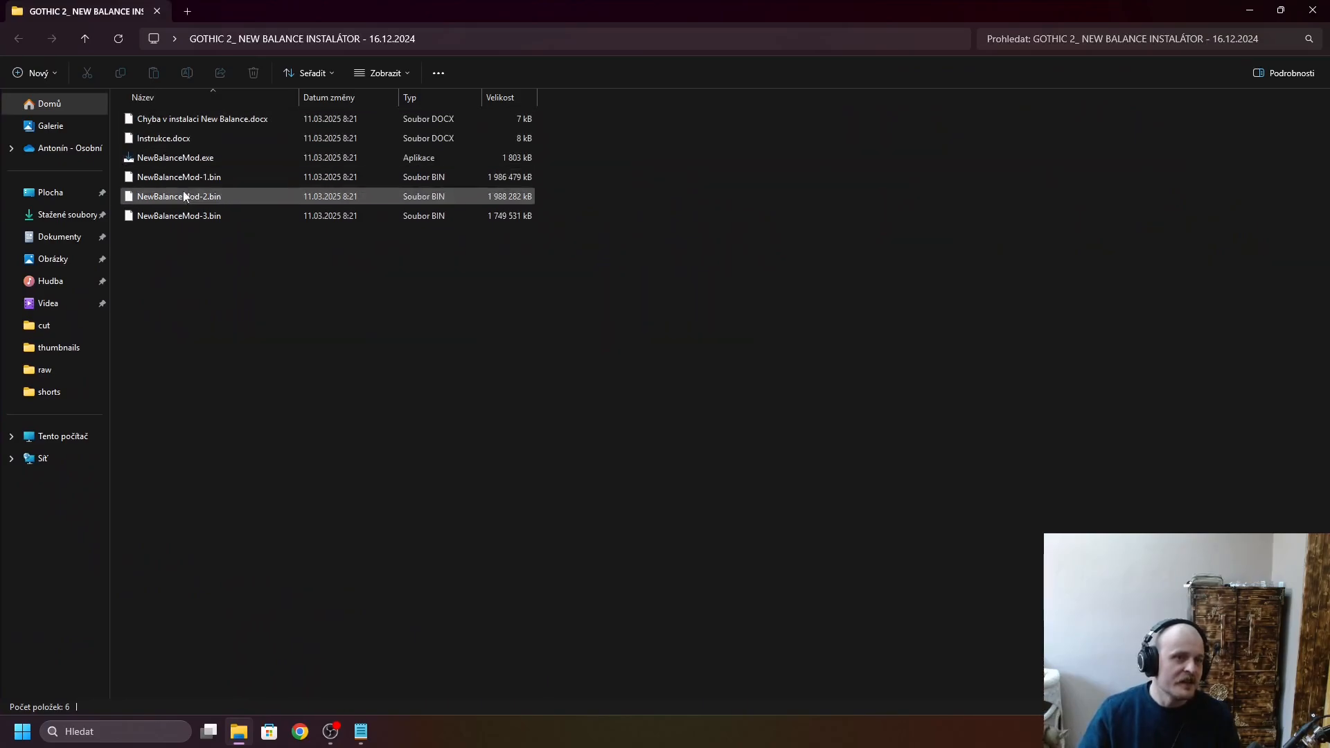
left_click(192, 158)
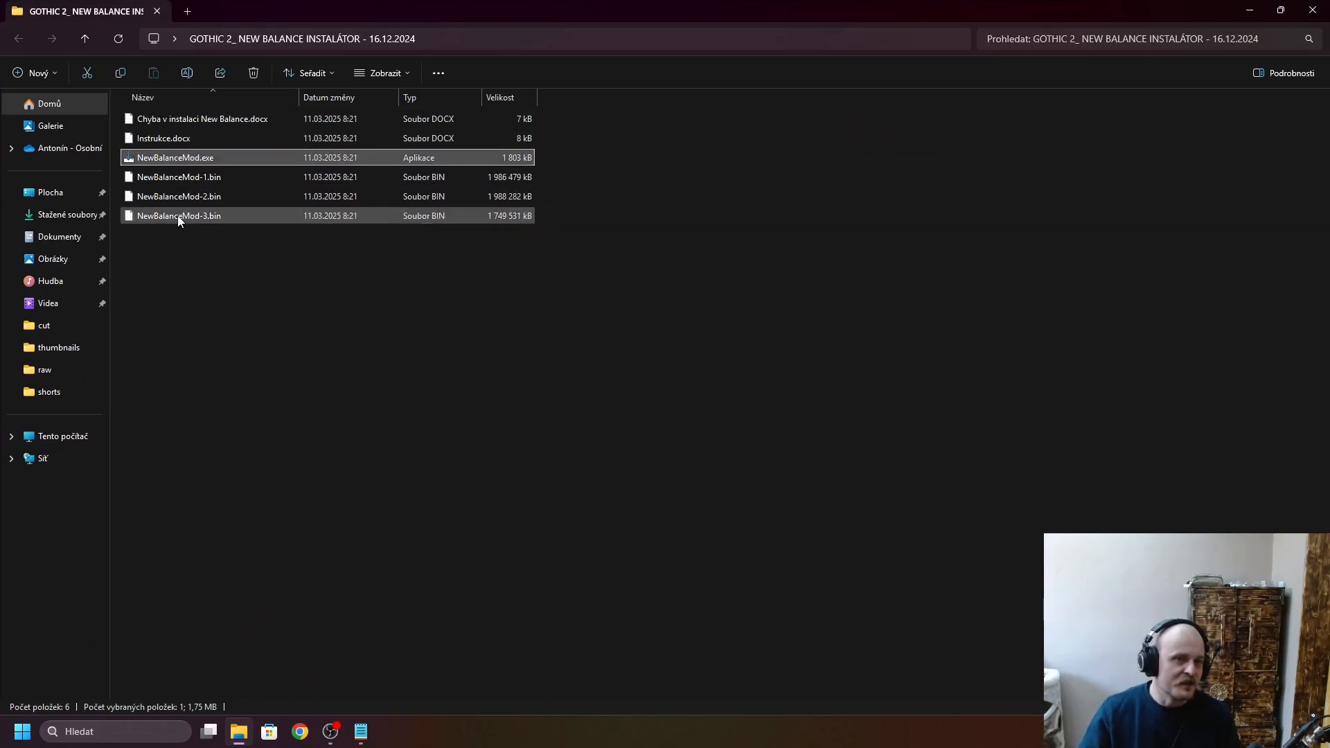
double_click(196, 159)
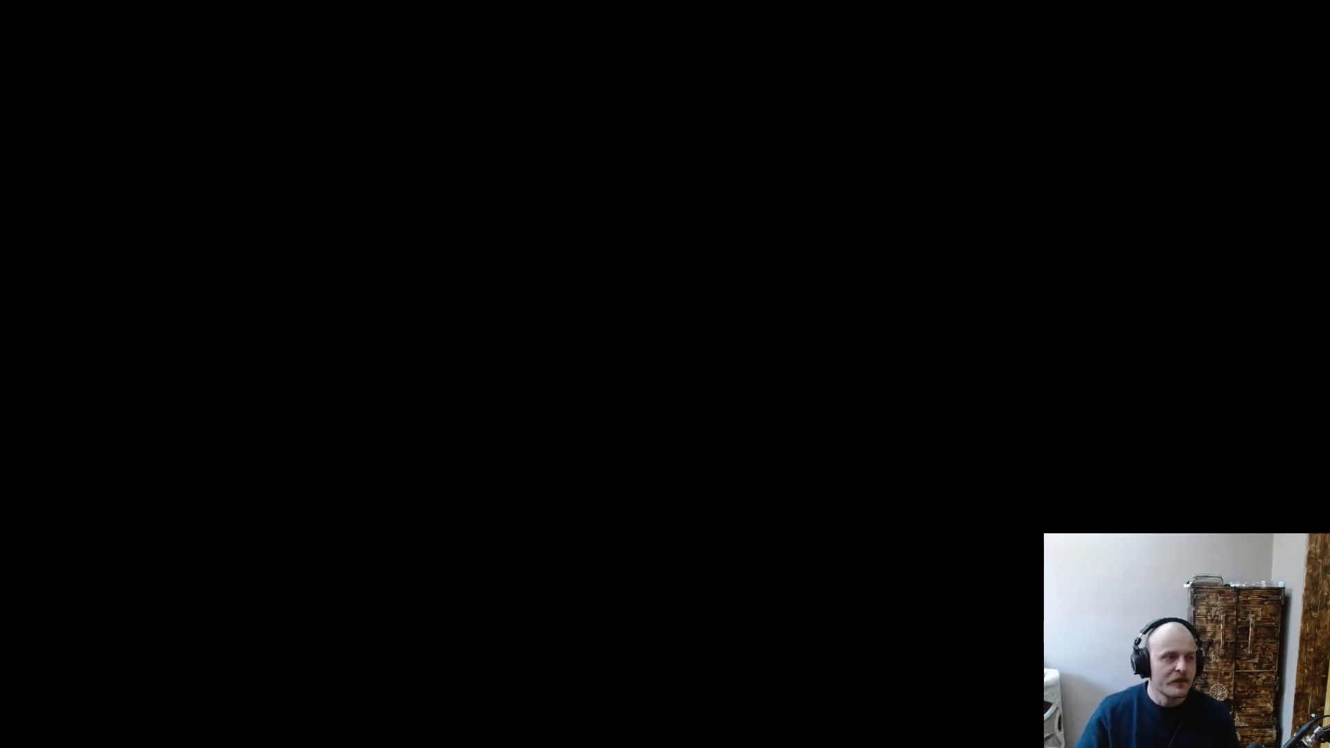
left_click(575, 476)
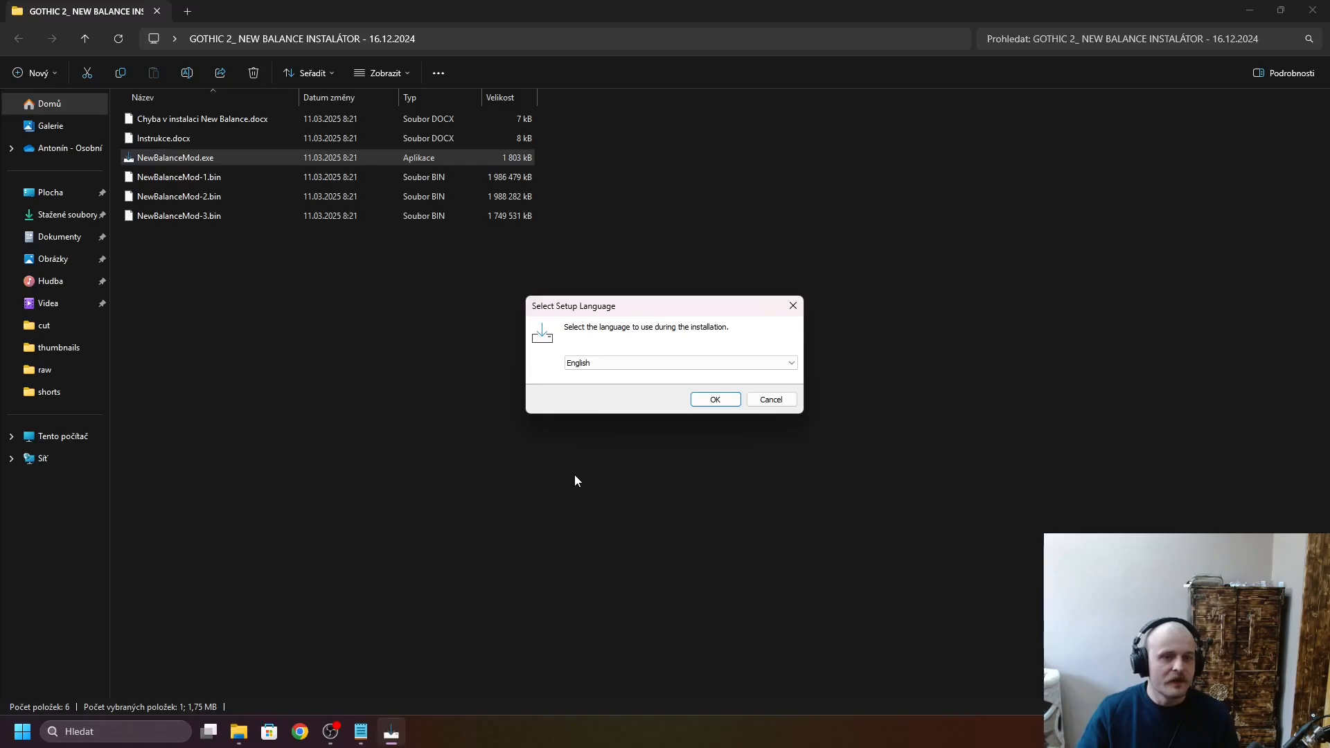
left_click(710, 410)
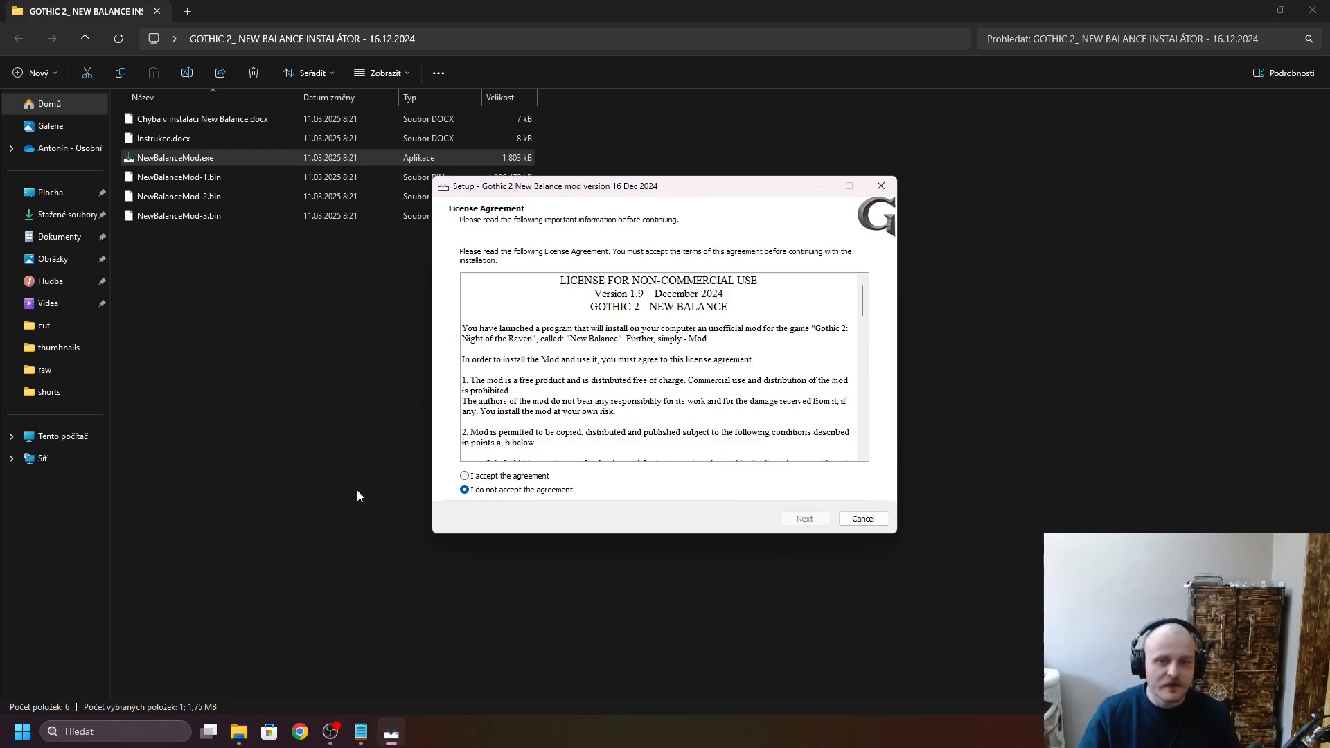
- Accept the license agreement and keep C:\Program Files (x86)\Steam\steamapps\common\Gothic II as the mod's destination
left_click(476, 478)
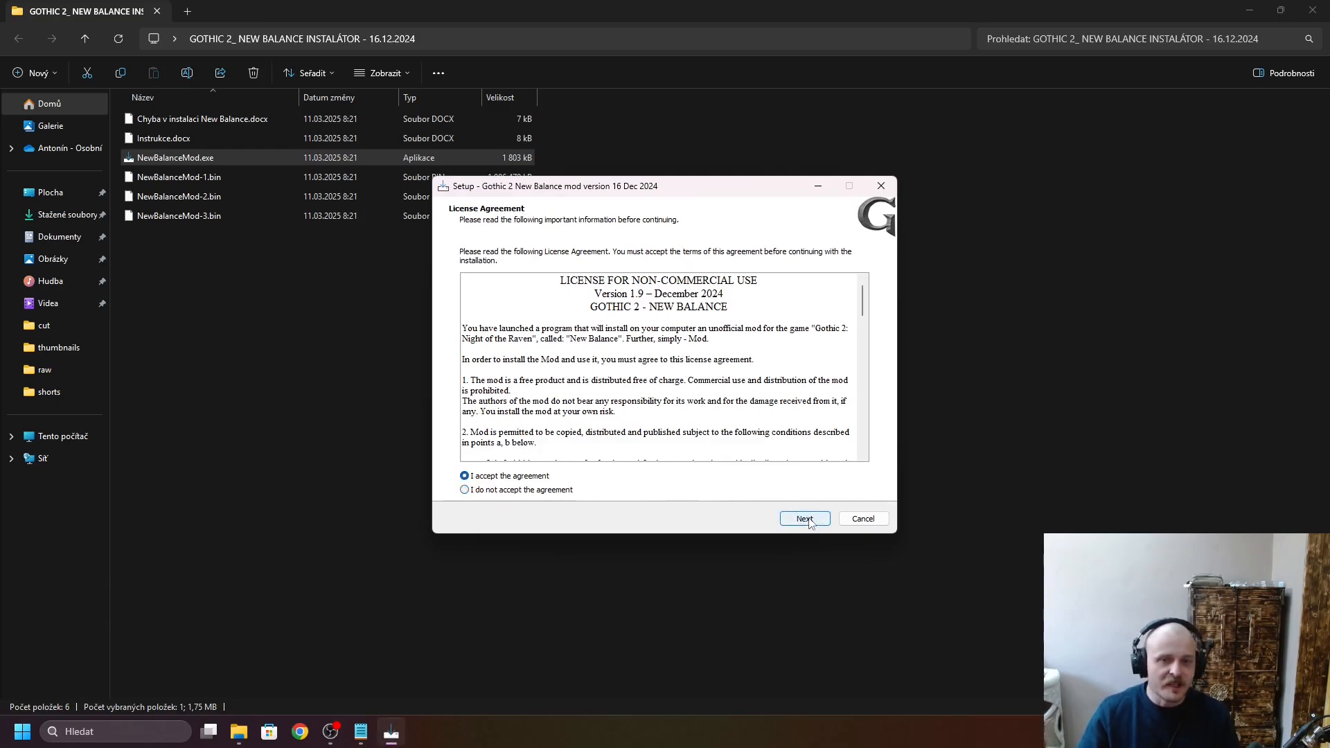
left_click(804, 519)
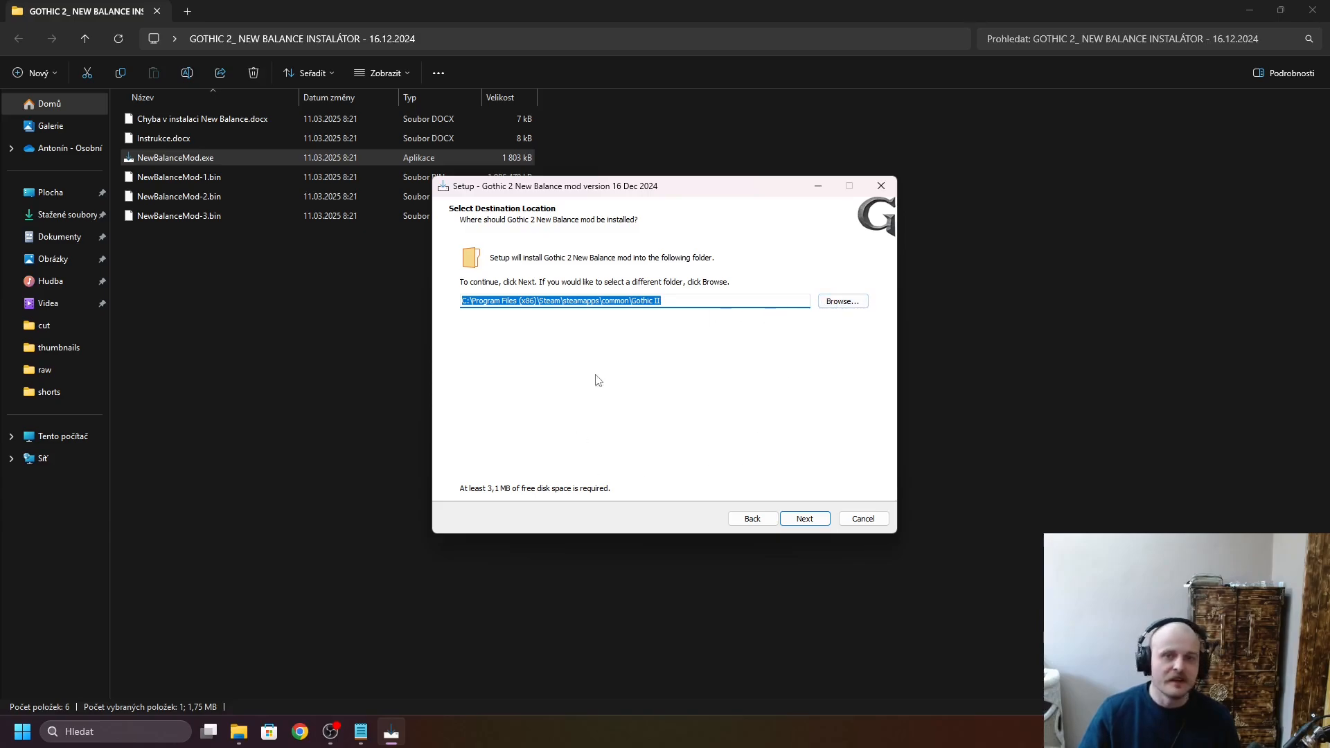
left_click(808, 521)
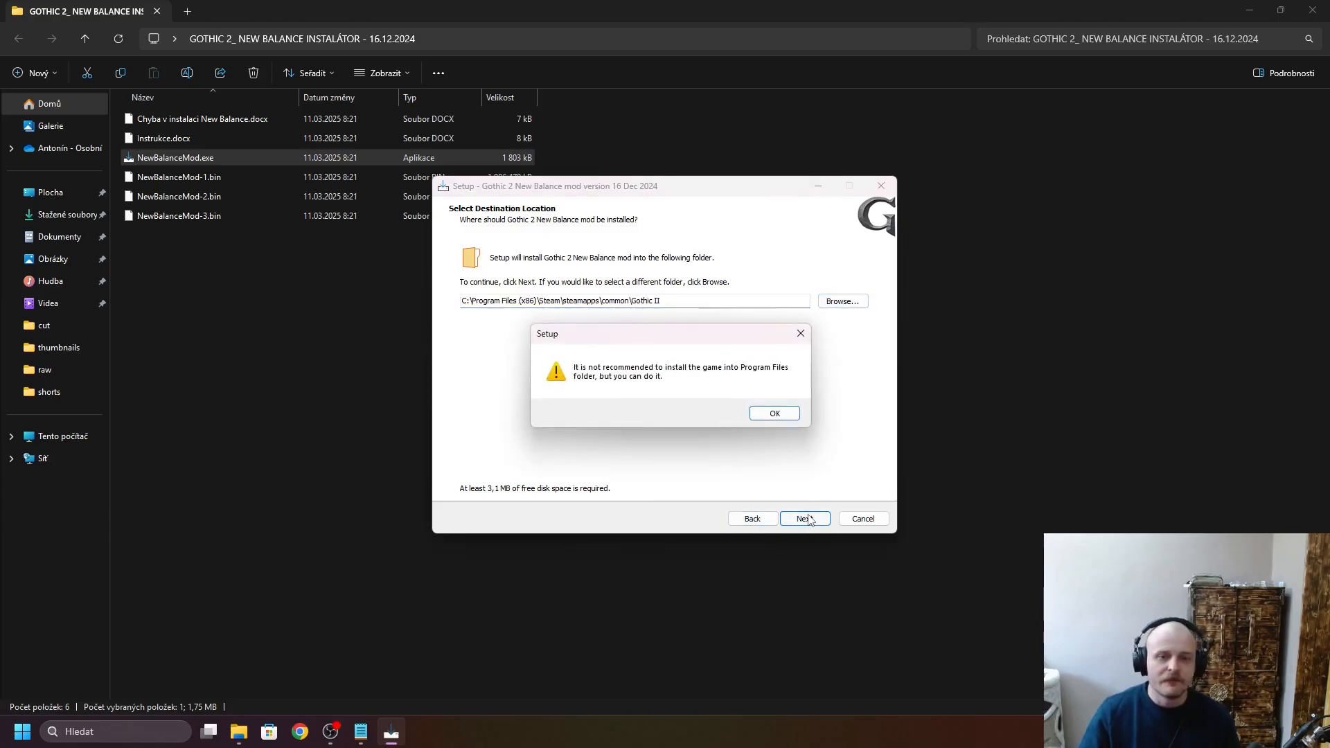
left_click(777, 416)
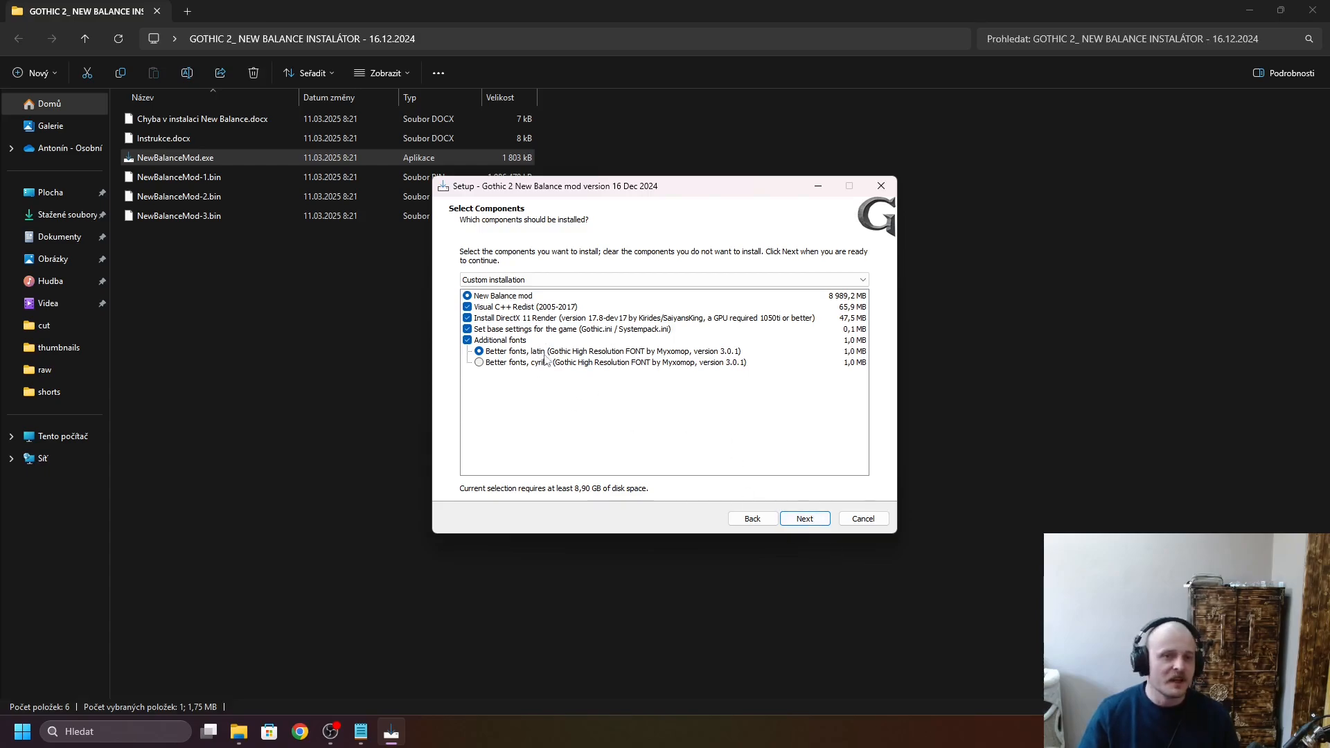
- Keep the preselected components with the latin fonts and the desktop shortcut, and start installing the New Balance mod
left_click(811, 524)
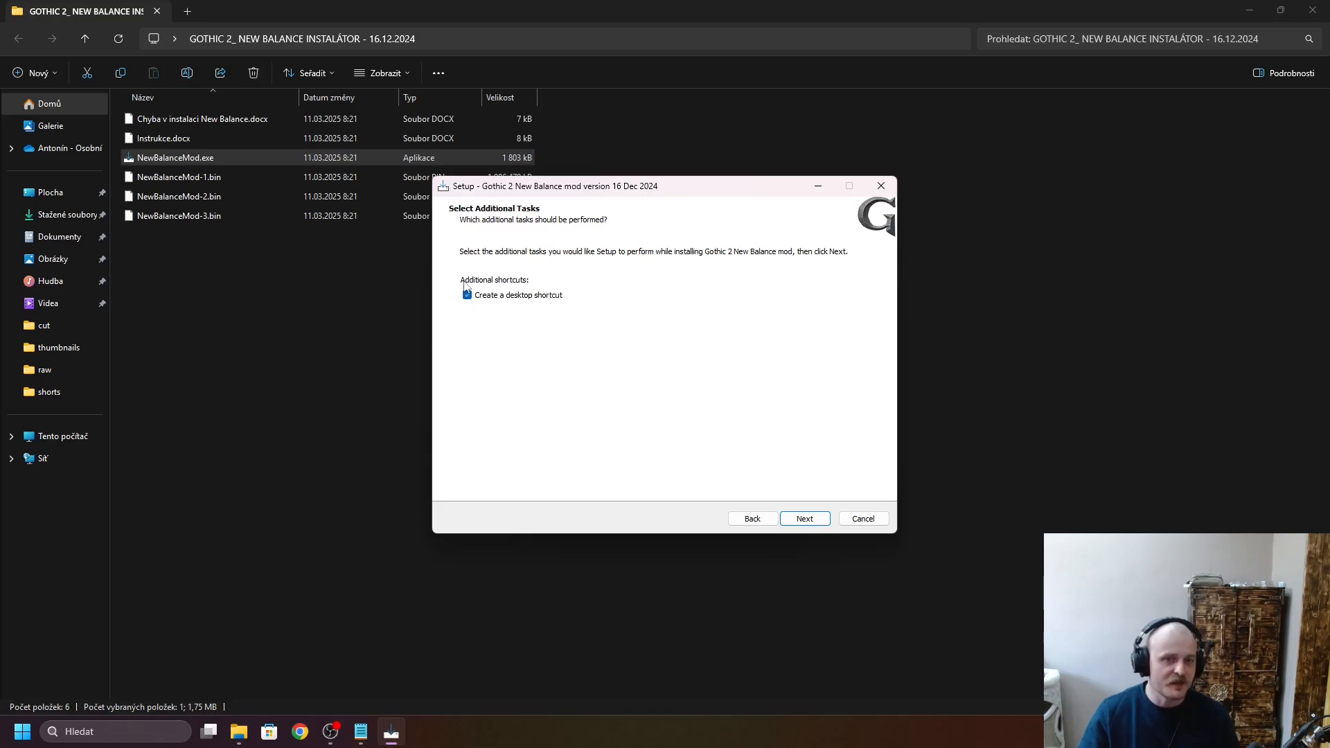
left_click(805, 519)
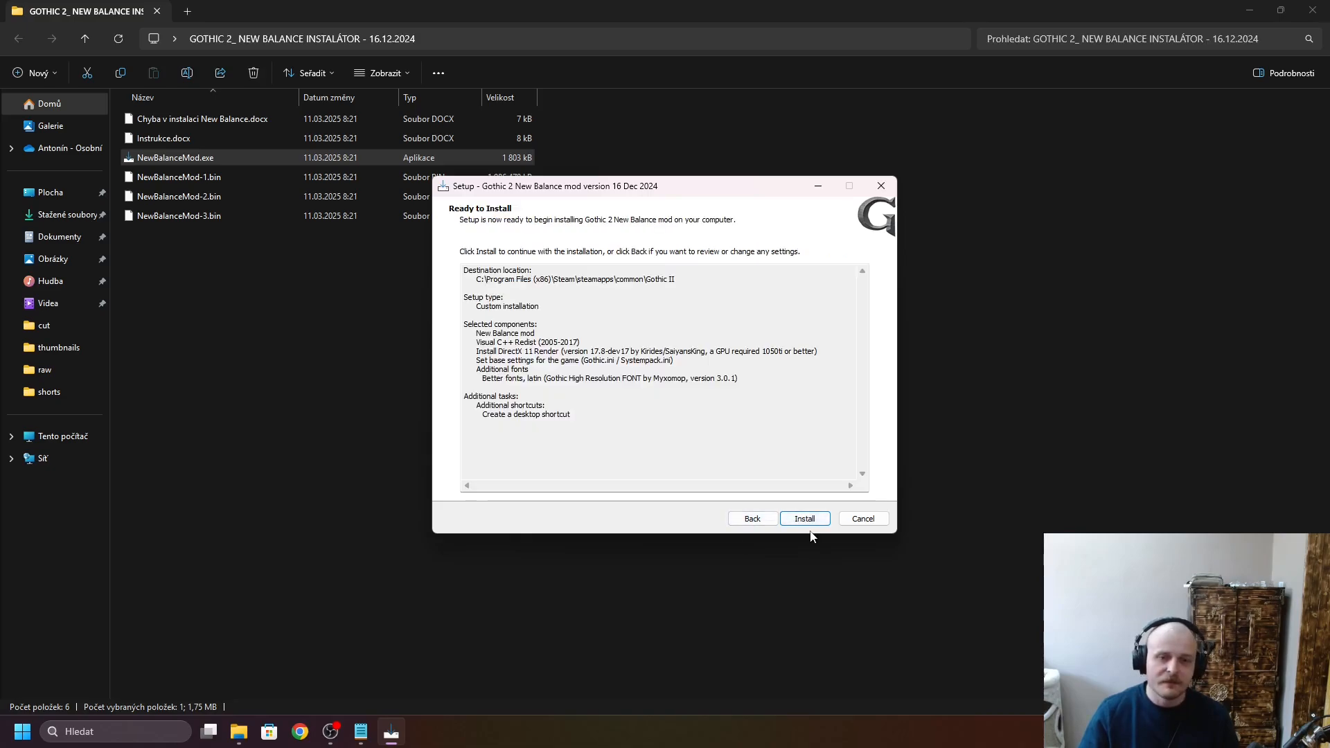
left_click(815, 521)
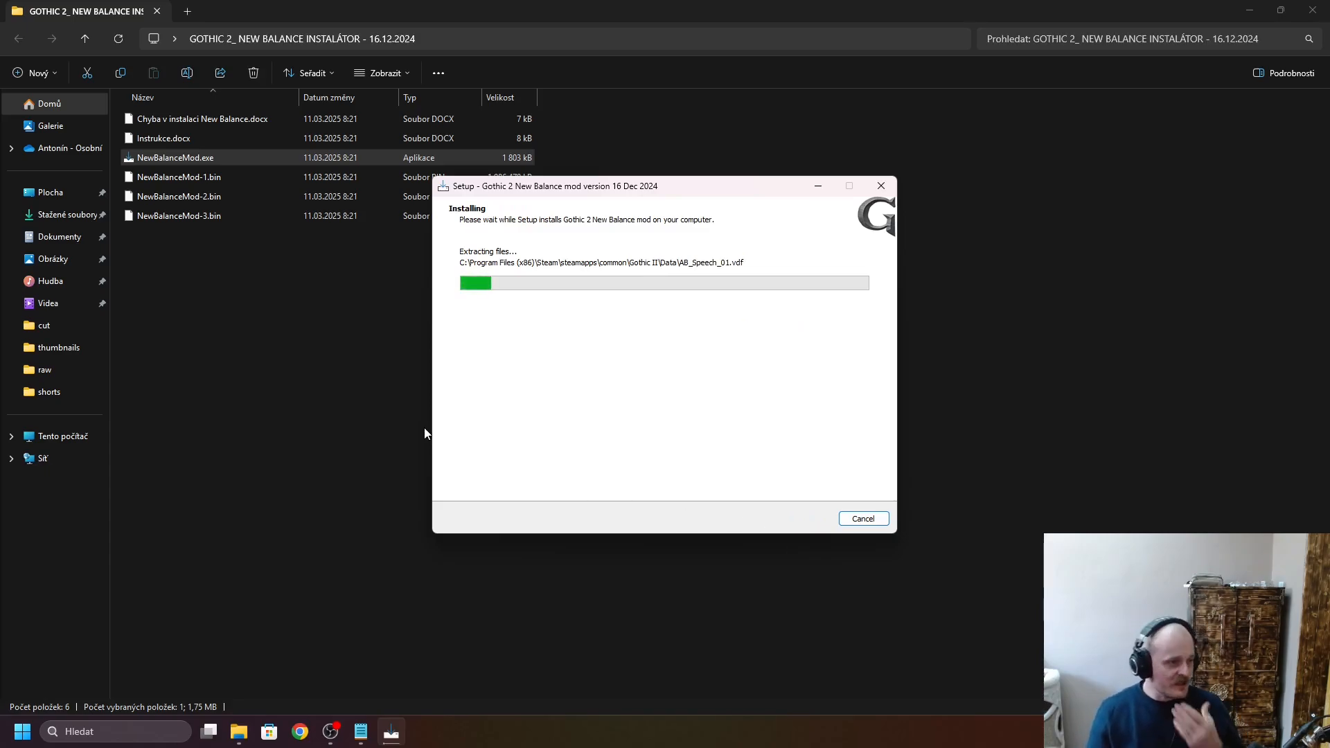
- Copy the nexusmods.com/gothic2/mods/34 link listed under English text translation in the notes
left_click(361, 732)
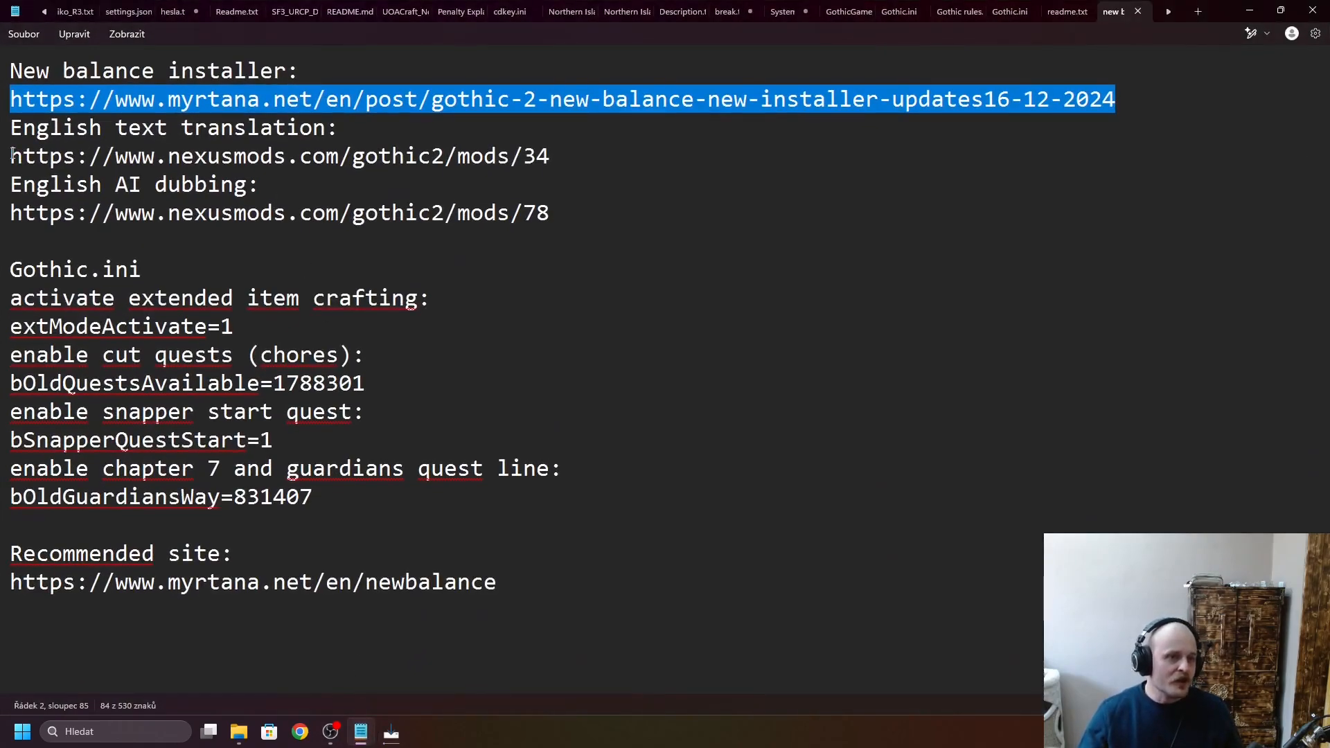
left_click_drag(12, 153, 563, 158)
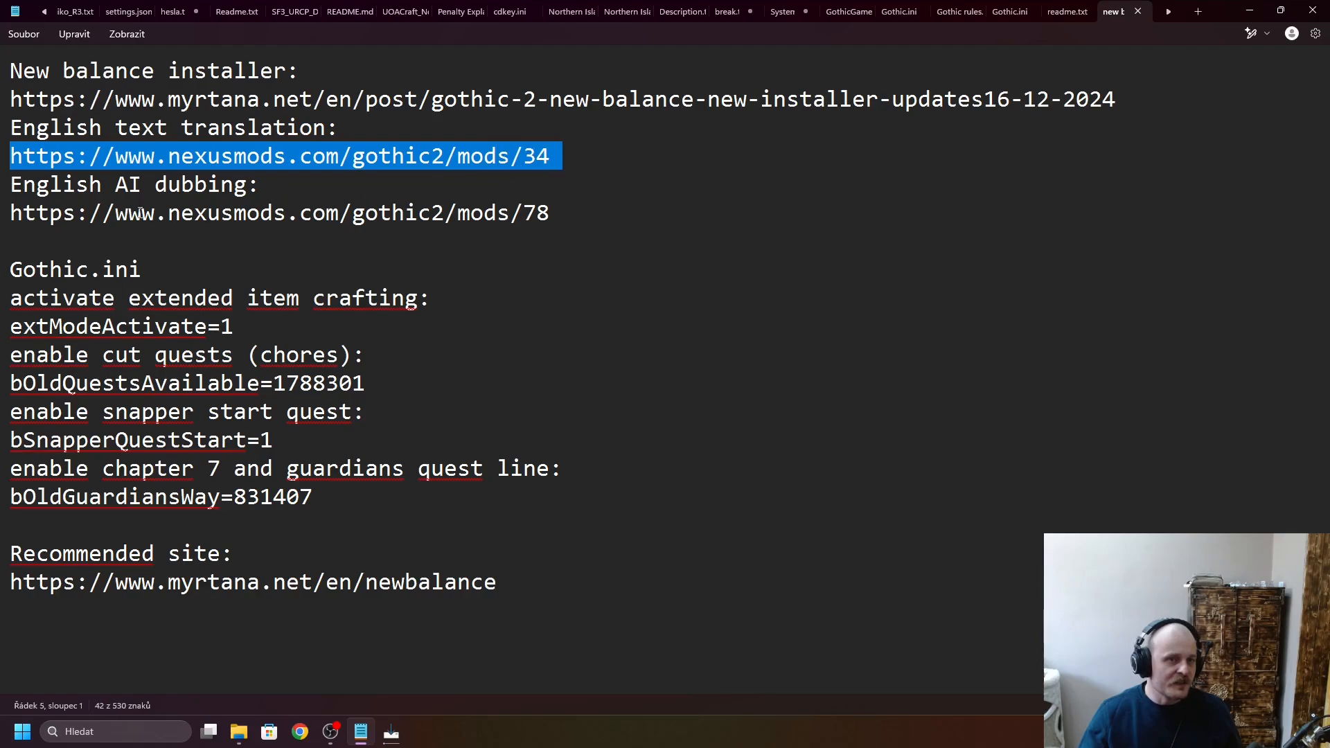
left_click(16, 217)
left_click_drag(12, 217, 564, 215)
left_click(538, 267)
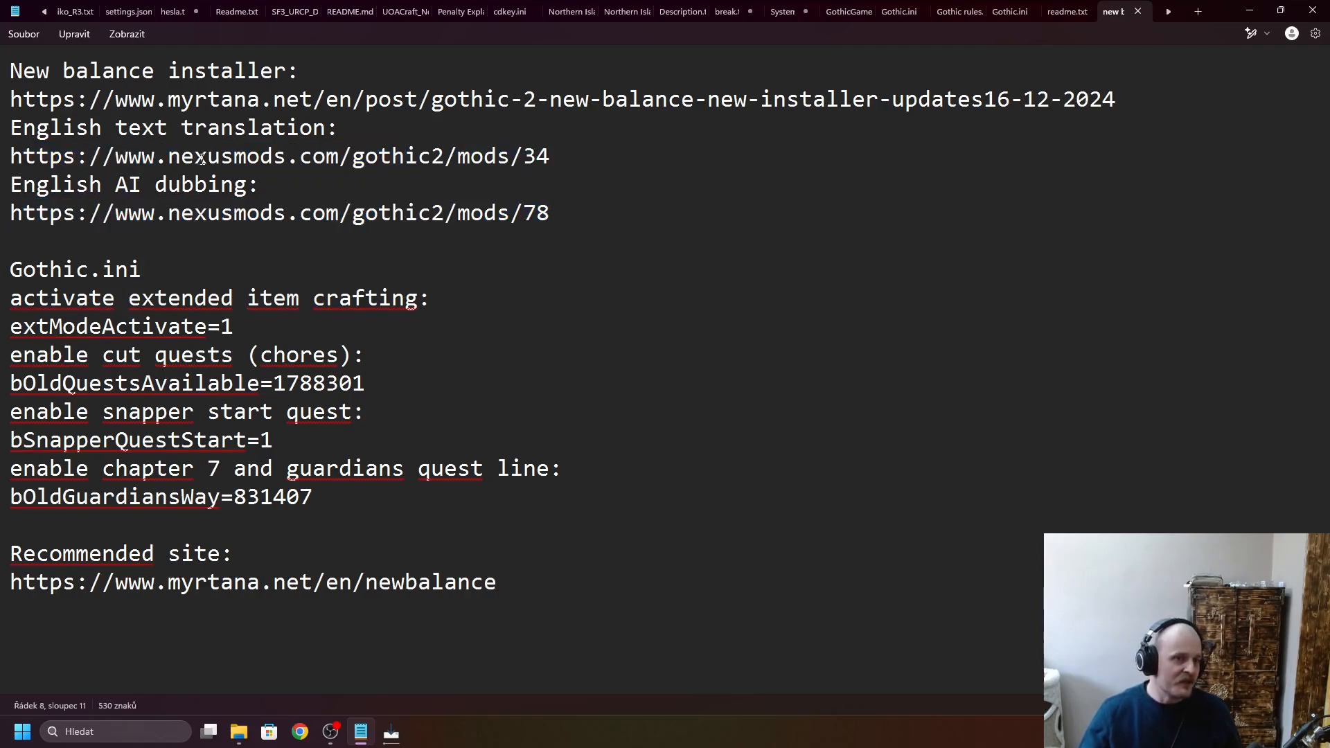
left_click_drag(11, 157, 553, 161)
key("ctrl+c")
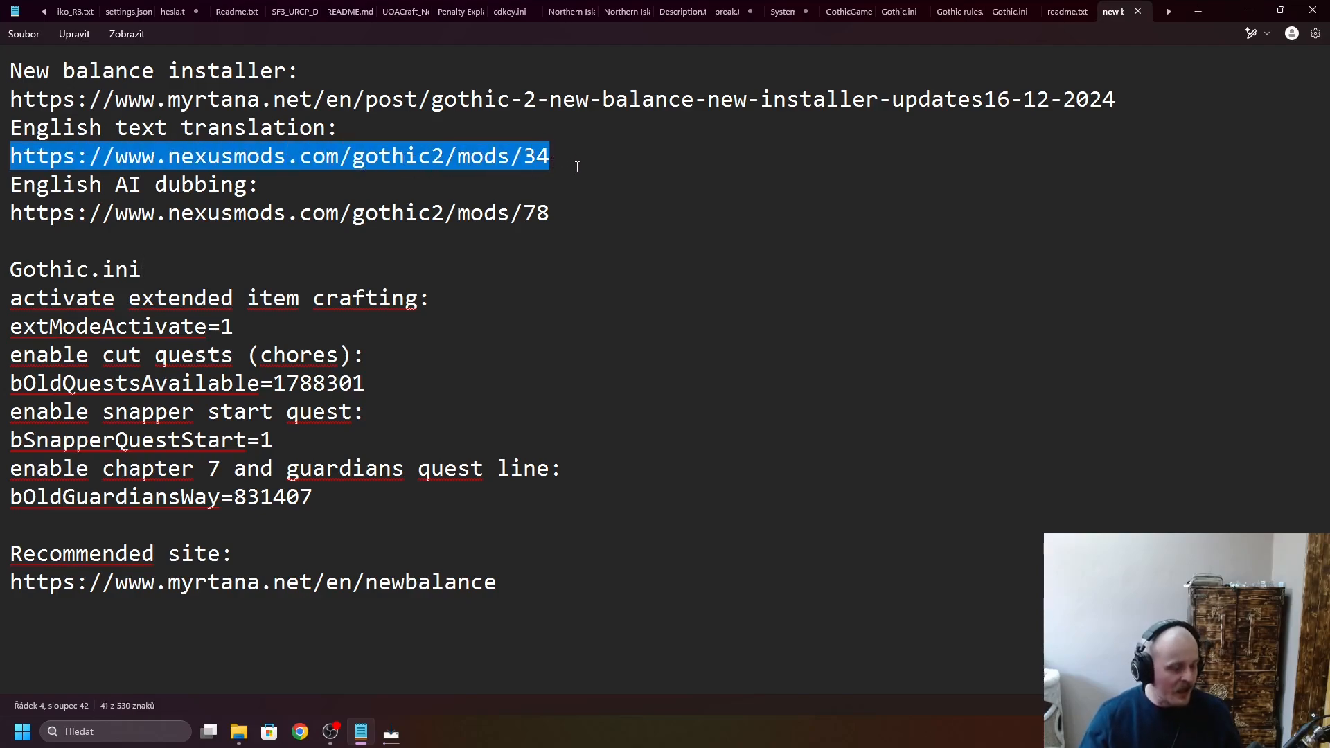
- Switch to Chrome and open the copied nexusmods.com/gothic2/mods/34 page for the English translation of New Balance
left_click(300, 732)
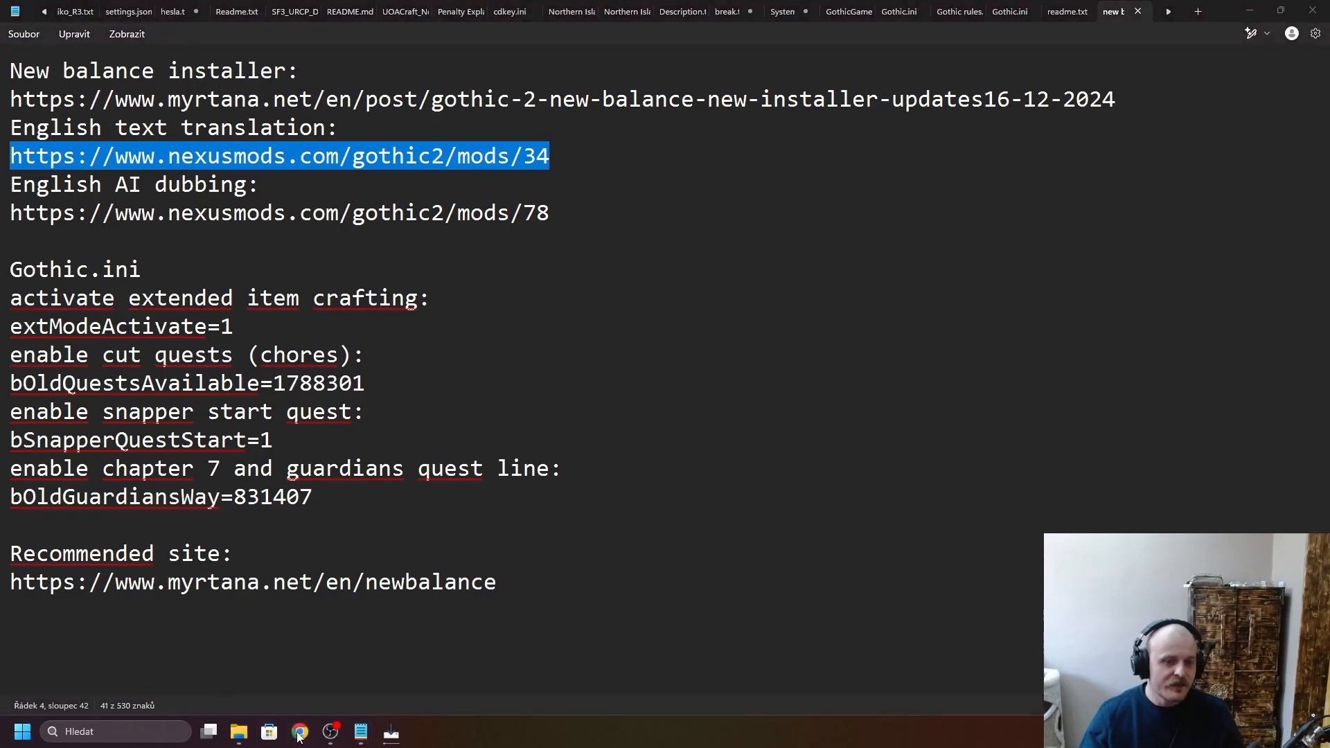
left_click(529, 420)
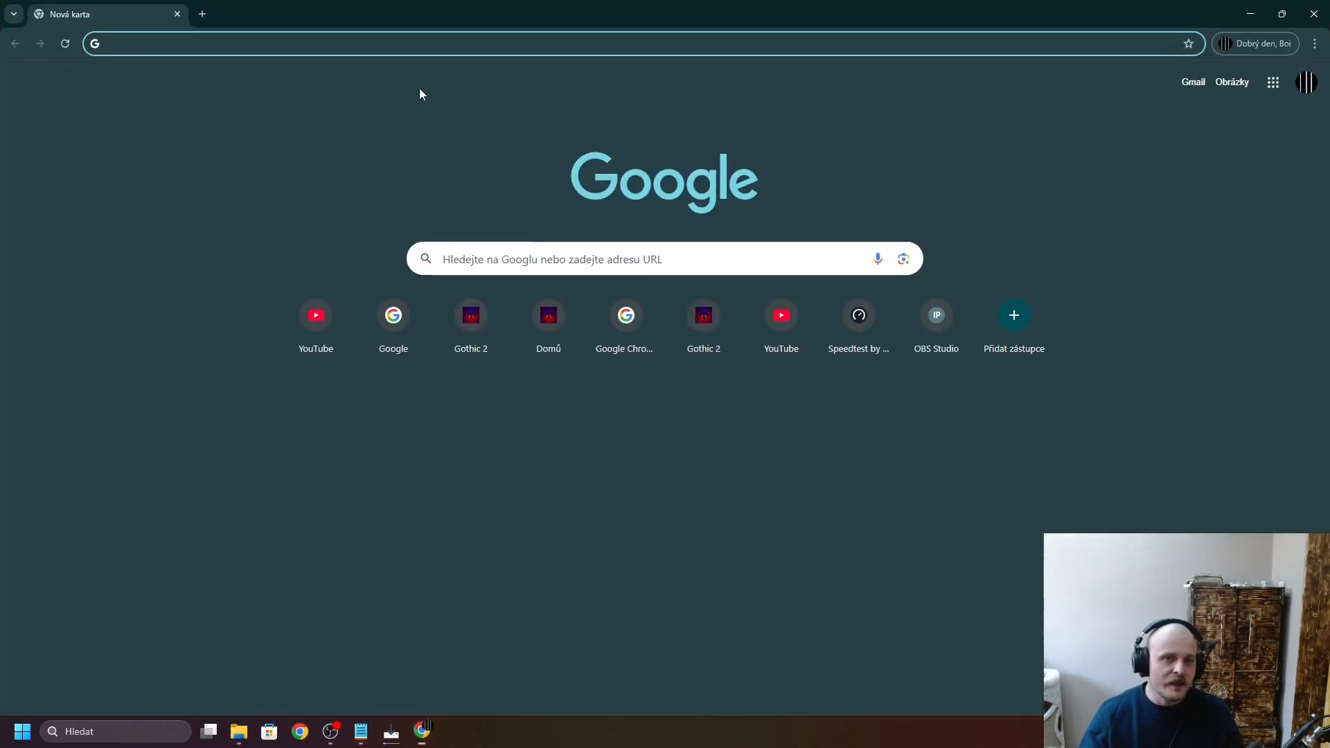
key("ctrl+v")
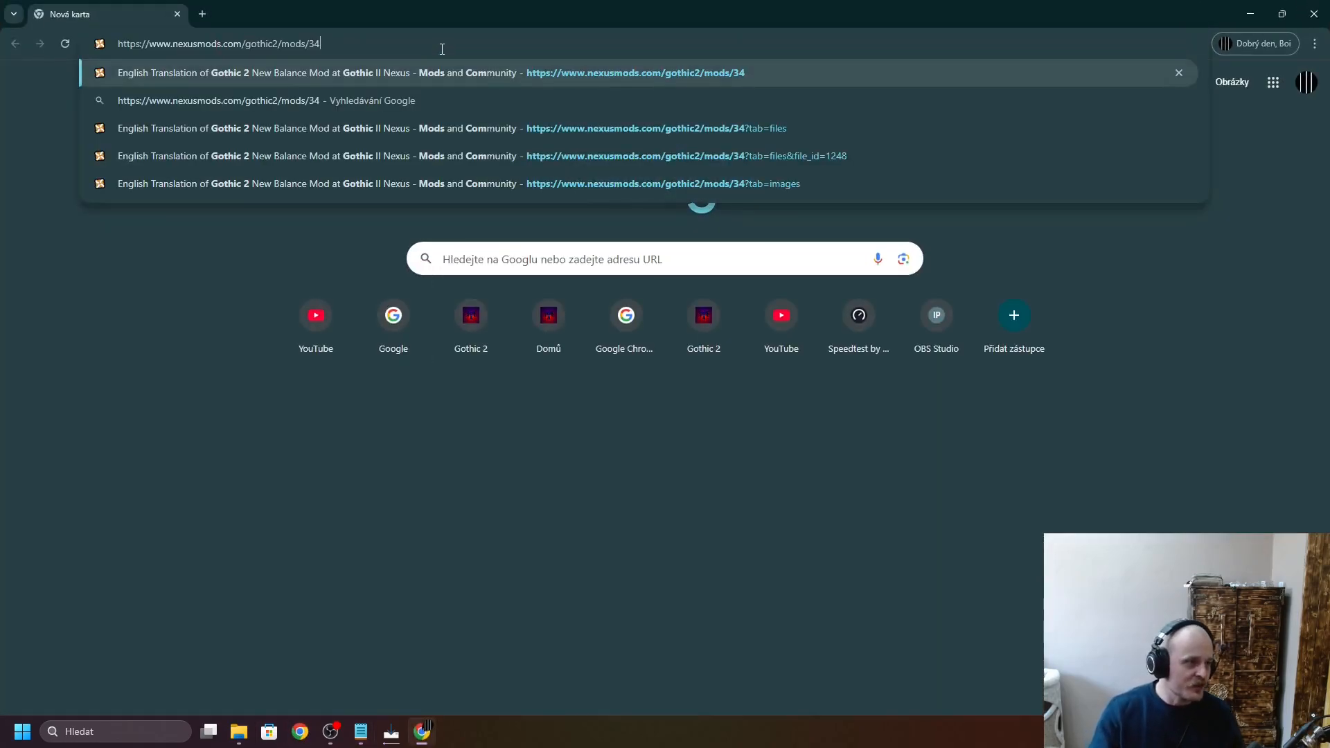
key("Return")
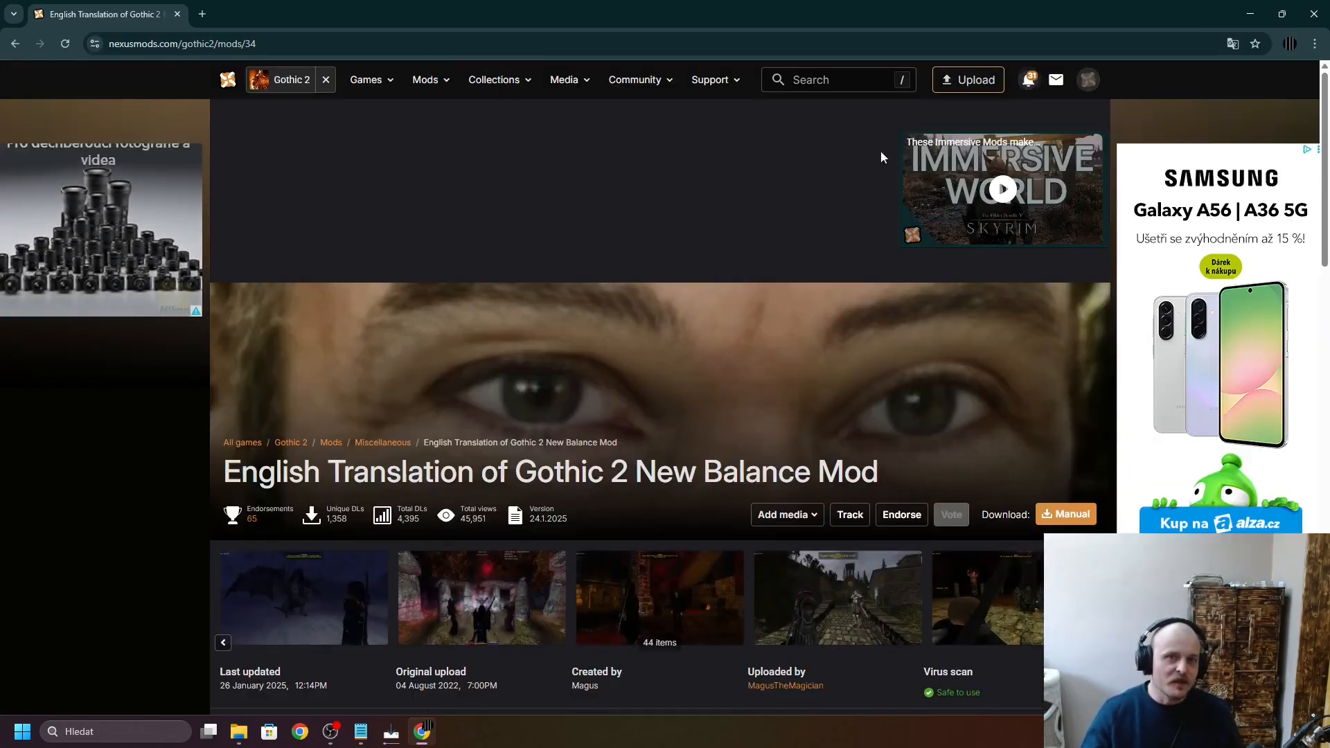
scroll(499, 416, "down", 5)
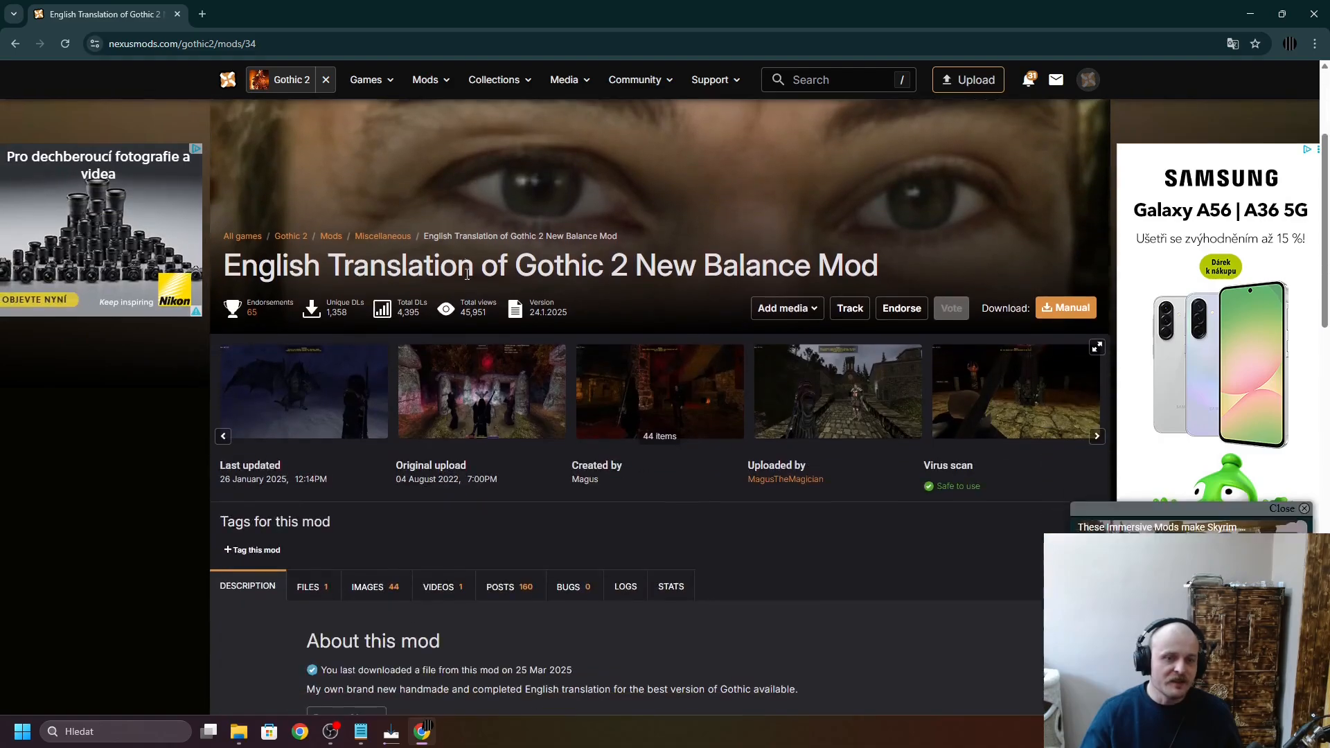
scroll(512, 429, "up", 4)
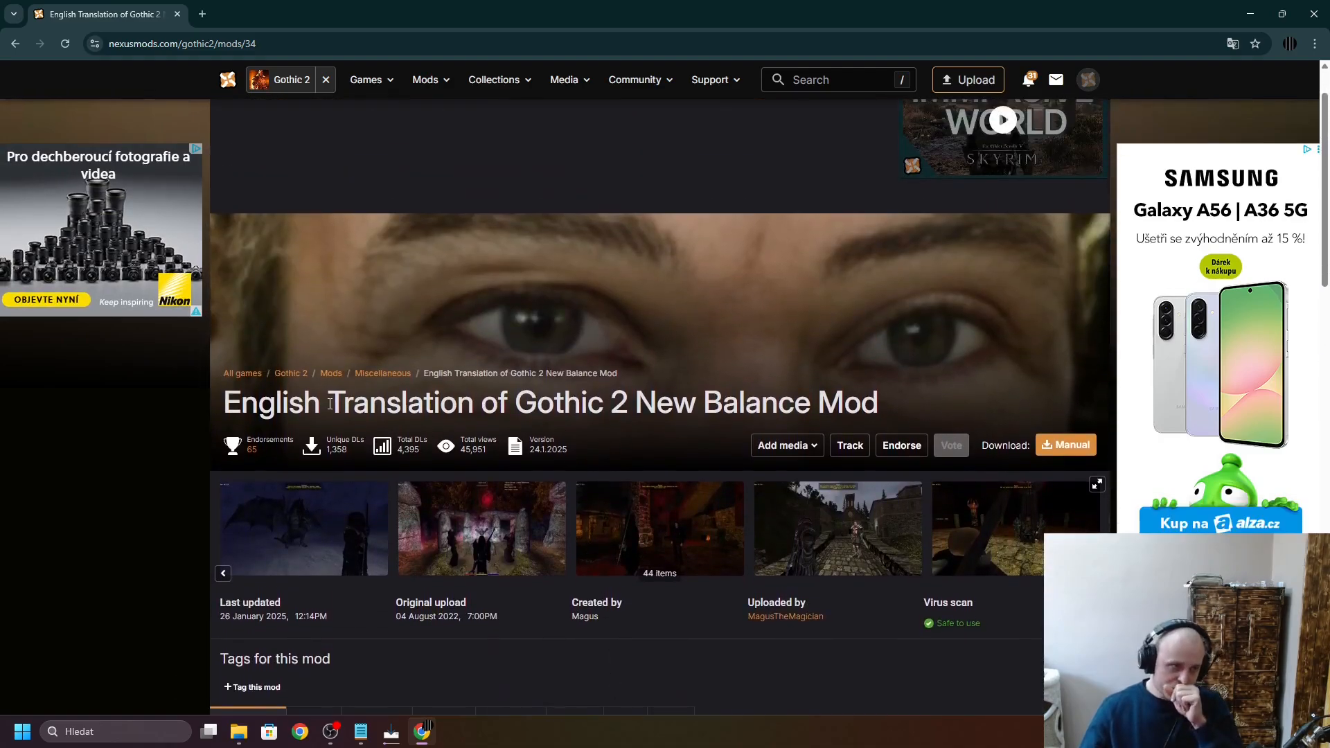
- Show the translation mod's files and open the manual download page for AB_2025_en
left_click(817, 445)
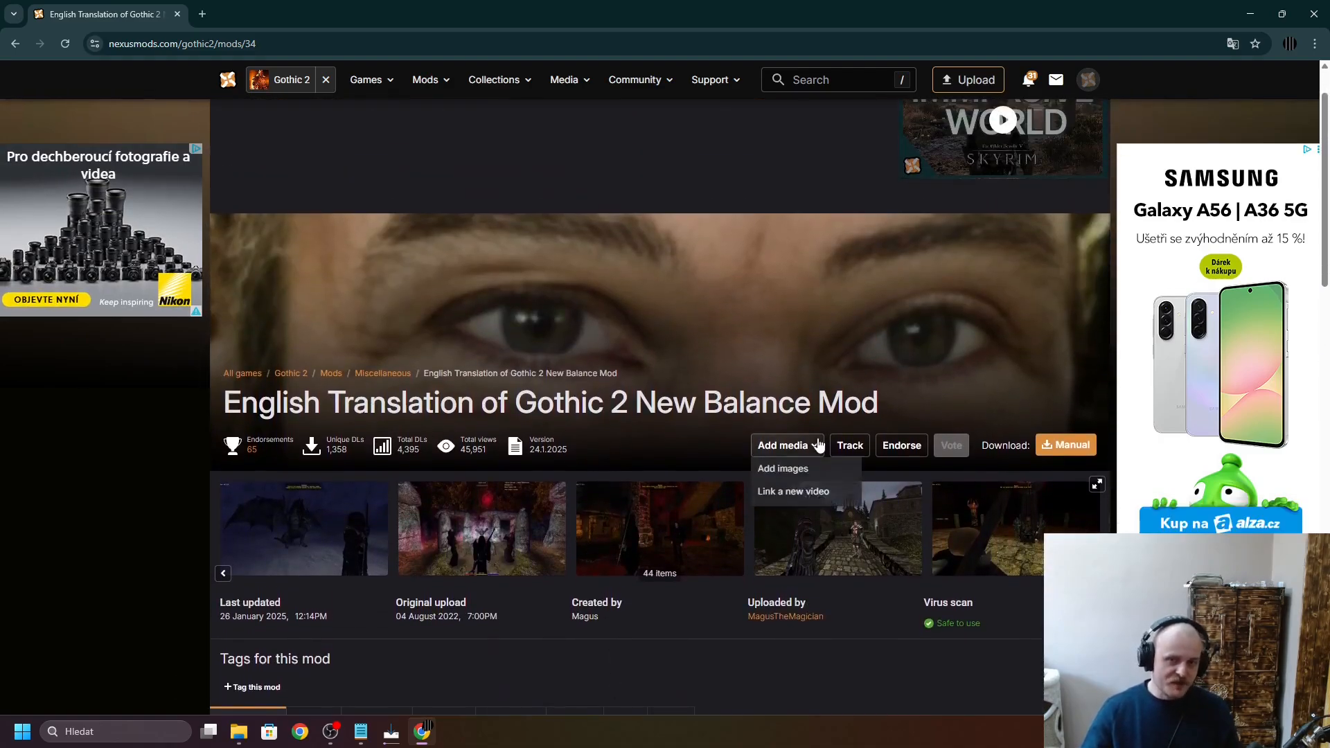
scroll(818, 446, "down", 4)
left_click(309, 449)
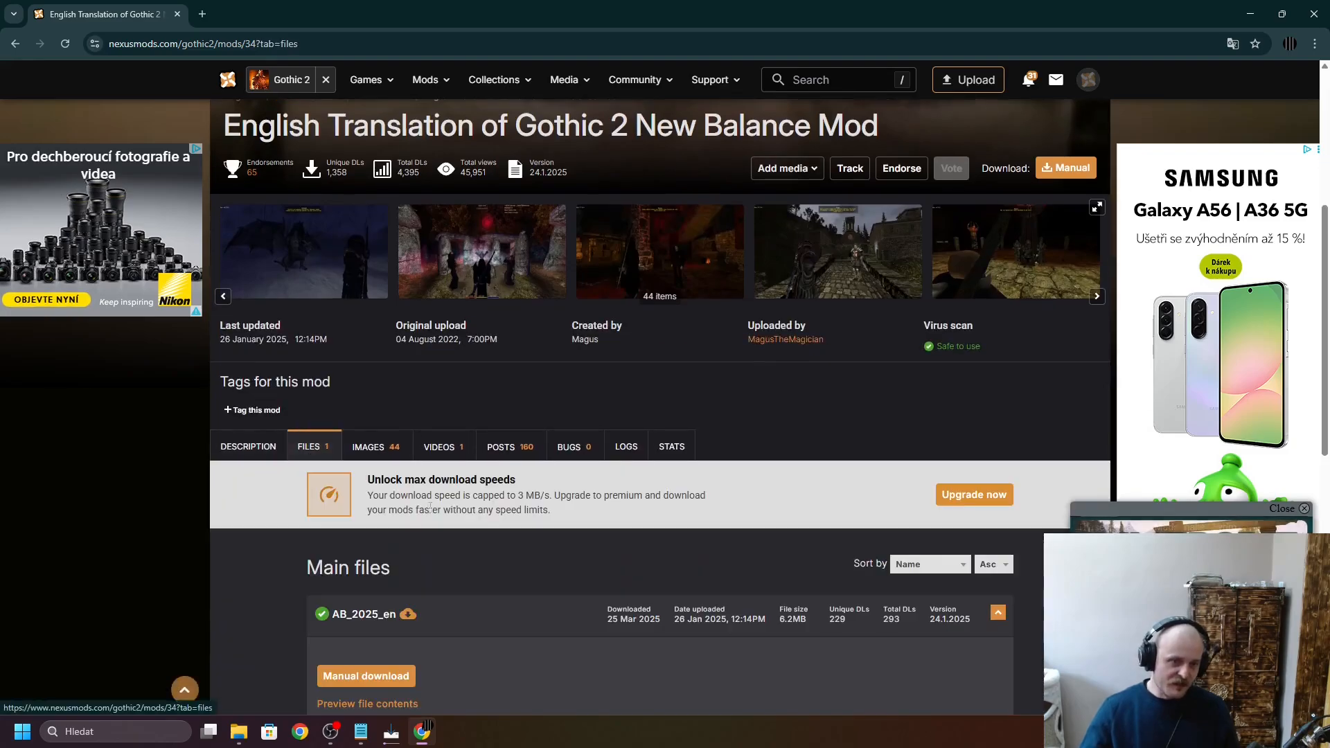
scroll(429, 506, "down", 4)
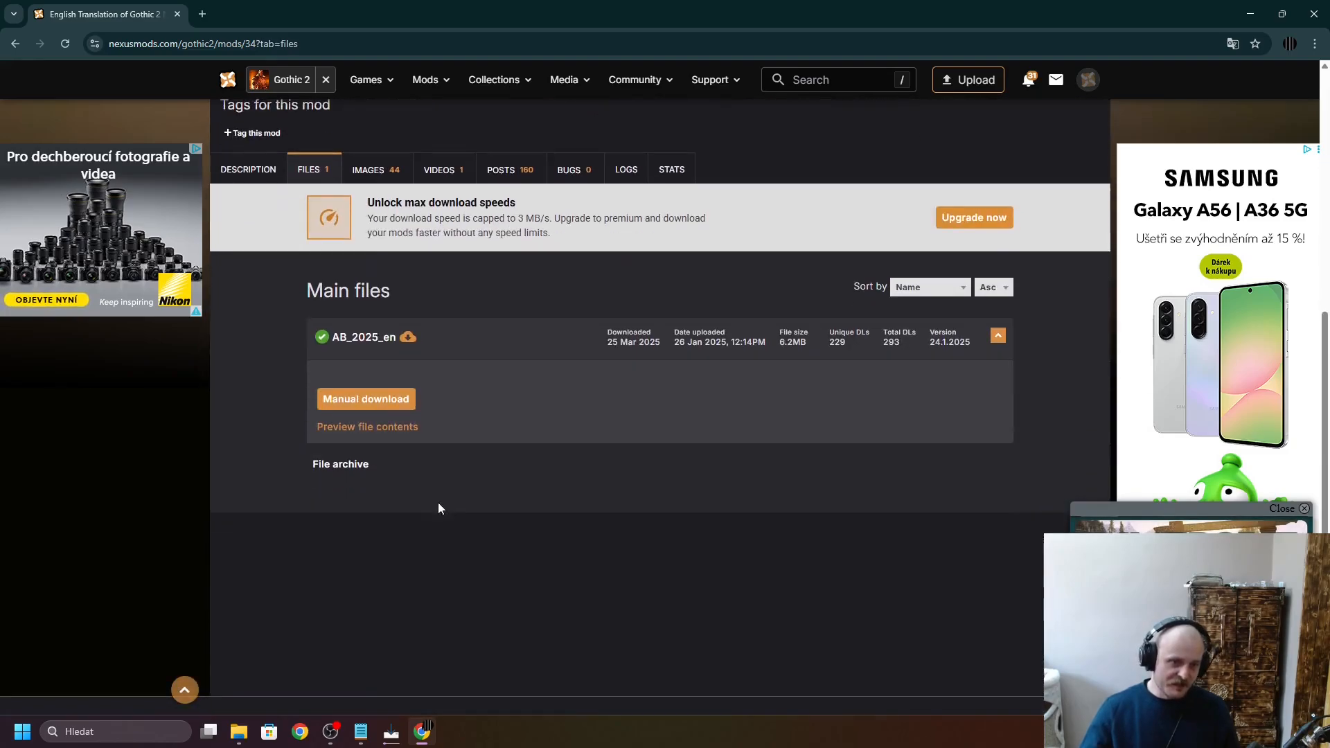
left_click(387, 406)
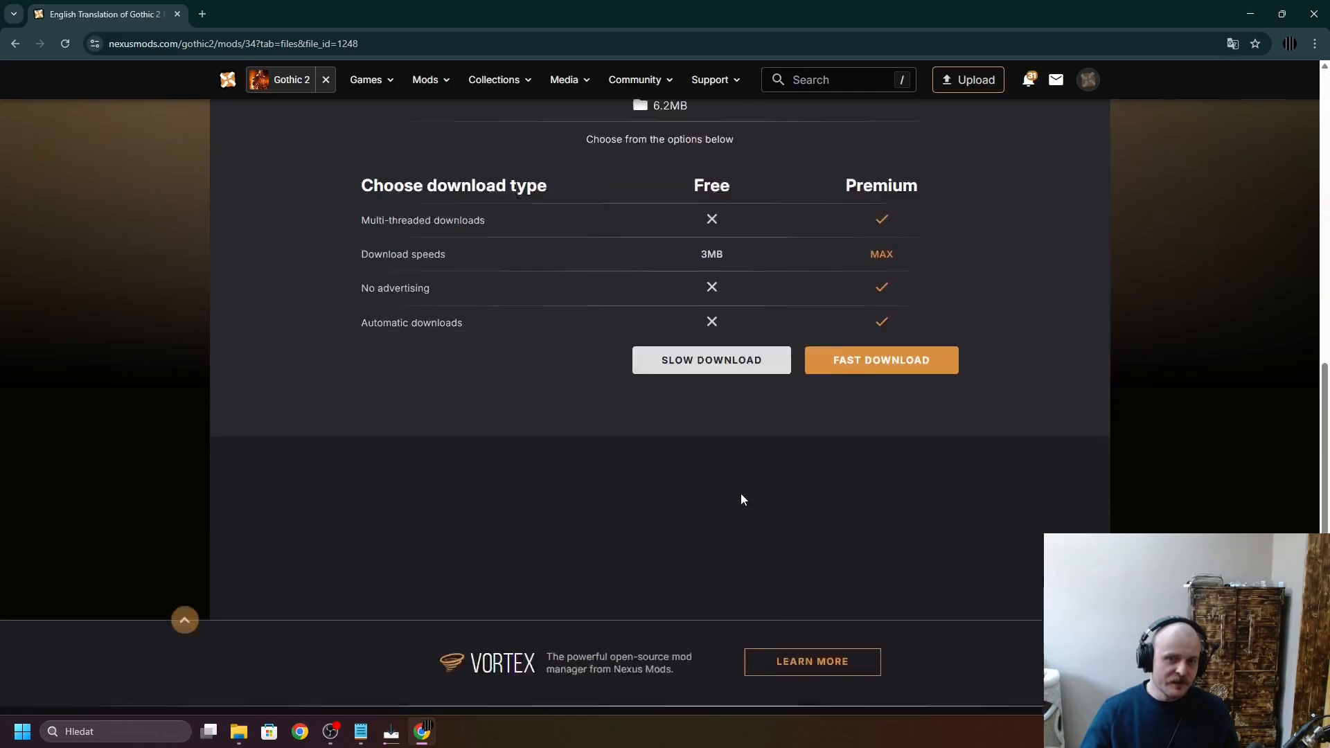
- Examine the free and premium download options for the AB_2025_en archive and close the browser
scroll(748, 488, "down", 2)
scroll(752, 484, "up", 4)
scroll(708, 528, "up", 1)
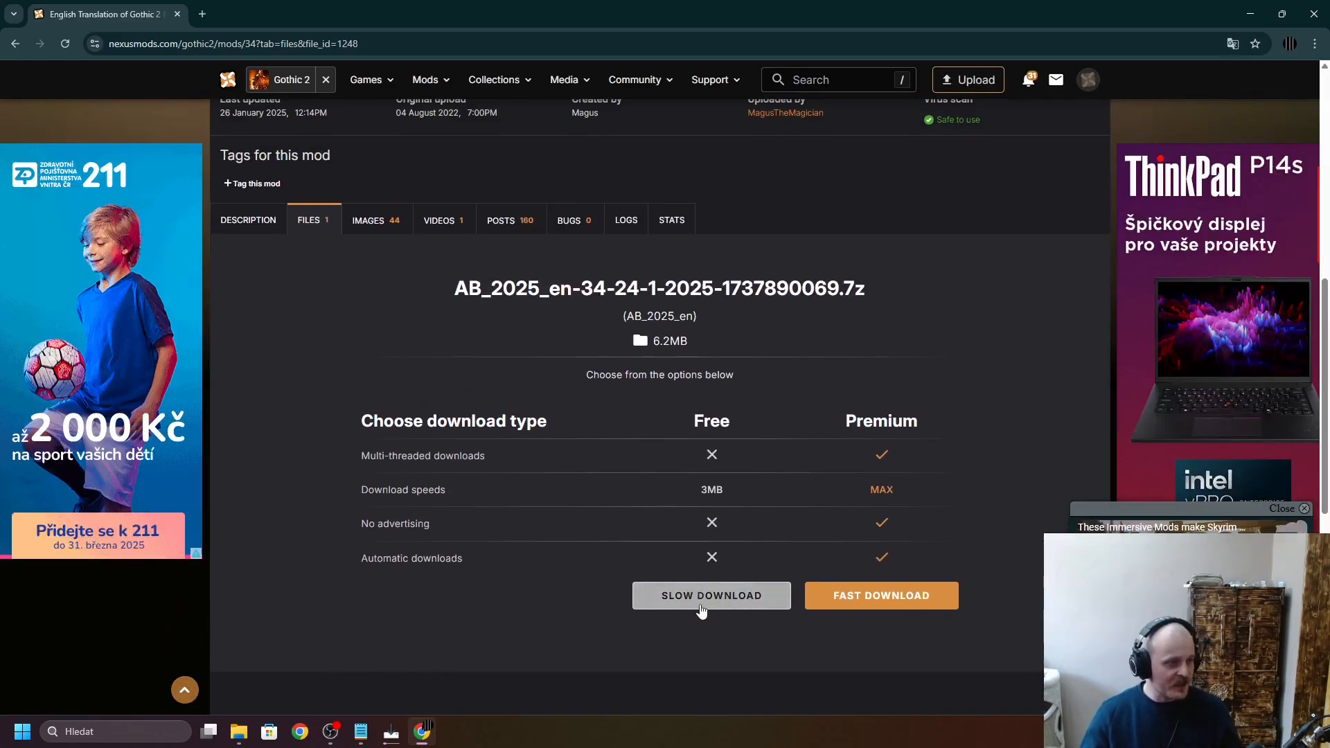
scroll(705, 489, "up", 2)
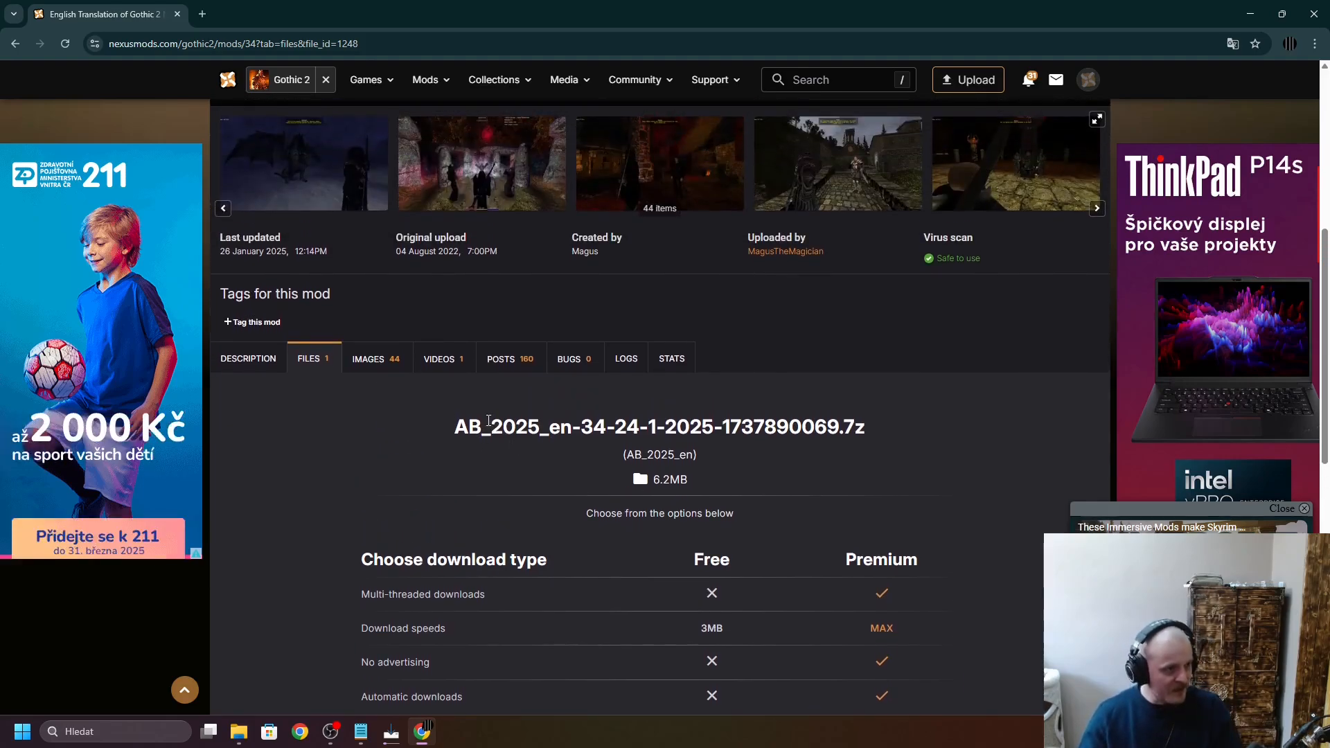
scroll(463, 476, "down", 2)
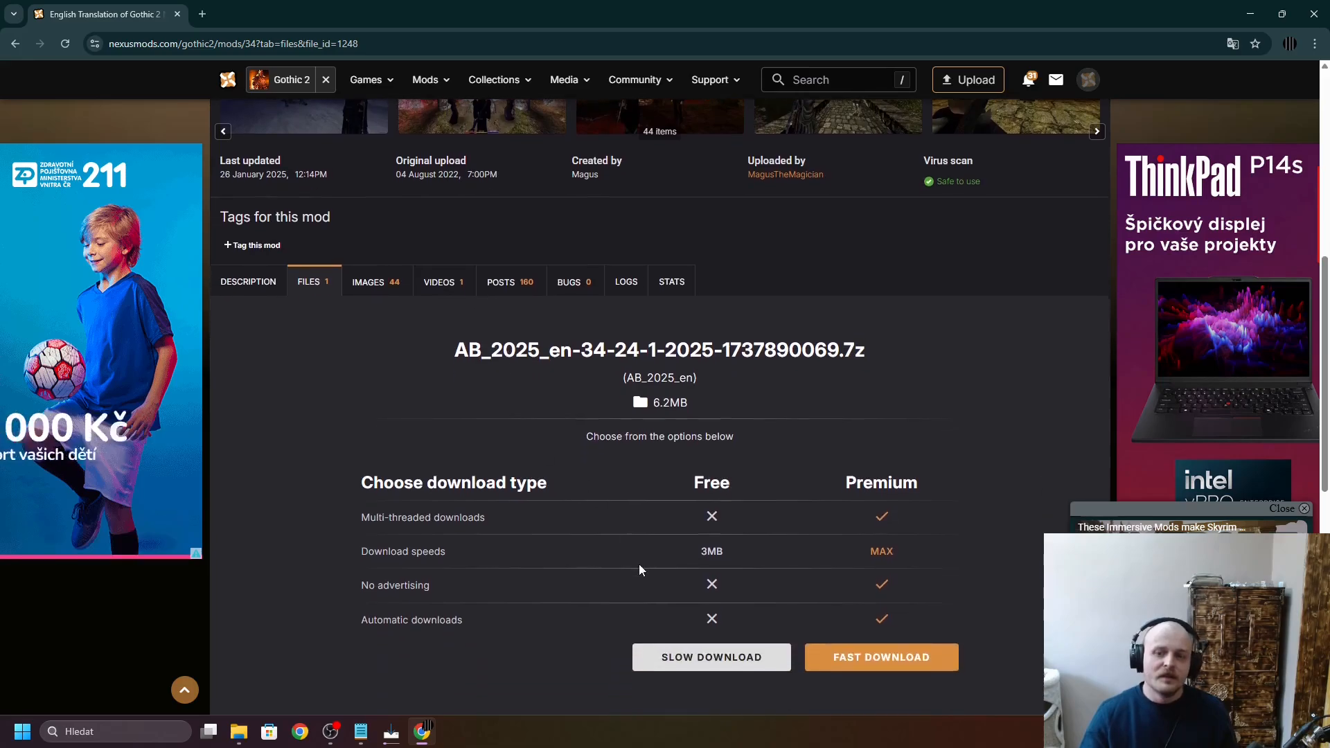
scroll(696, 565, "up", 2)
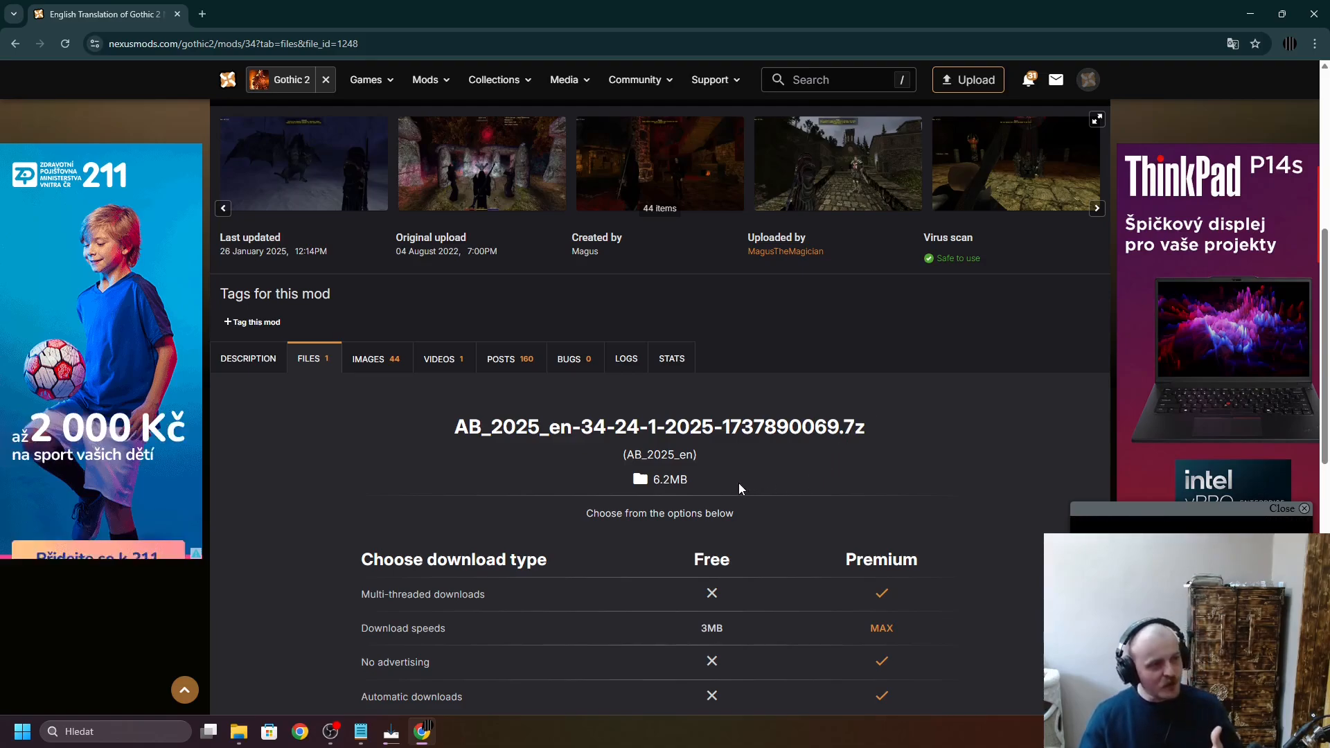
left_click(1311, 13)
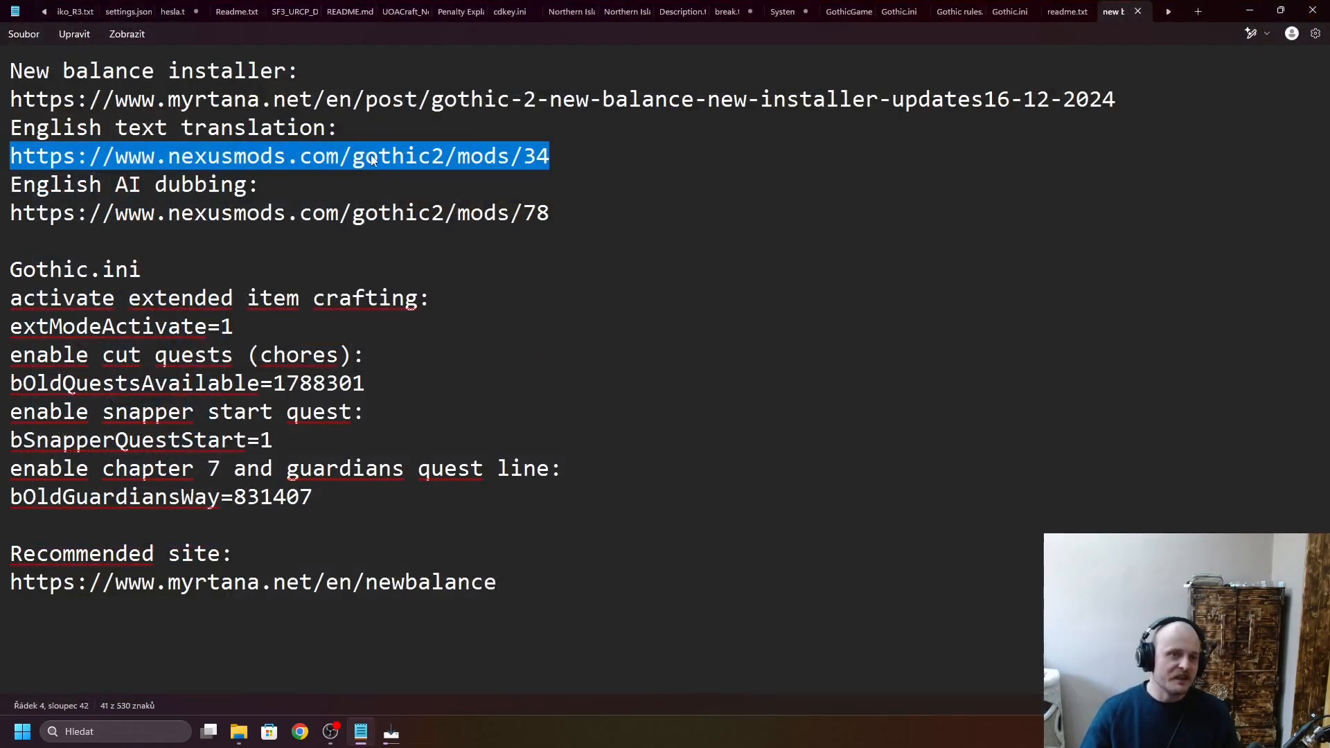
- Copy the nexusmods.com/gothic2/mods/78 link listed under English AI dubbing in the notes and open it in Chrome
left_click_drag(8, 213, 537, 218)
key("ctrl+c")
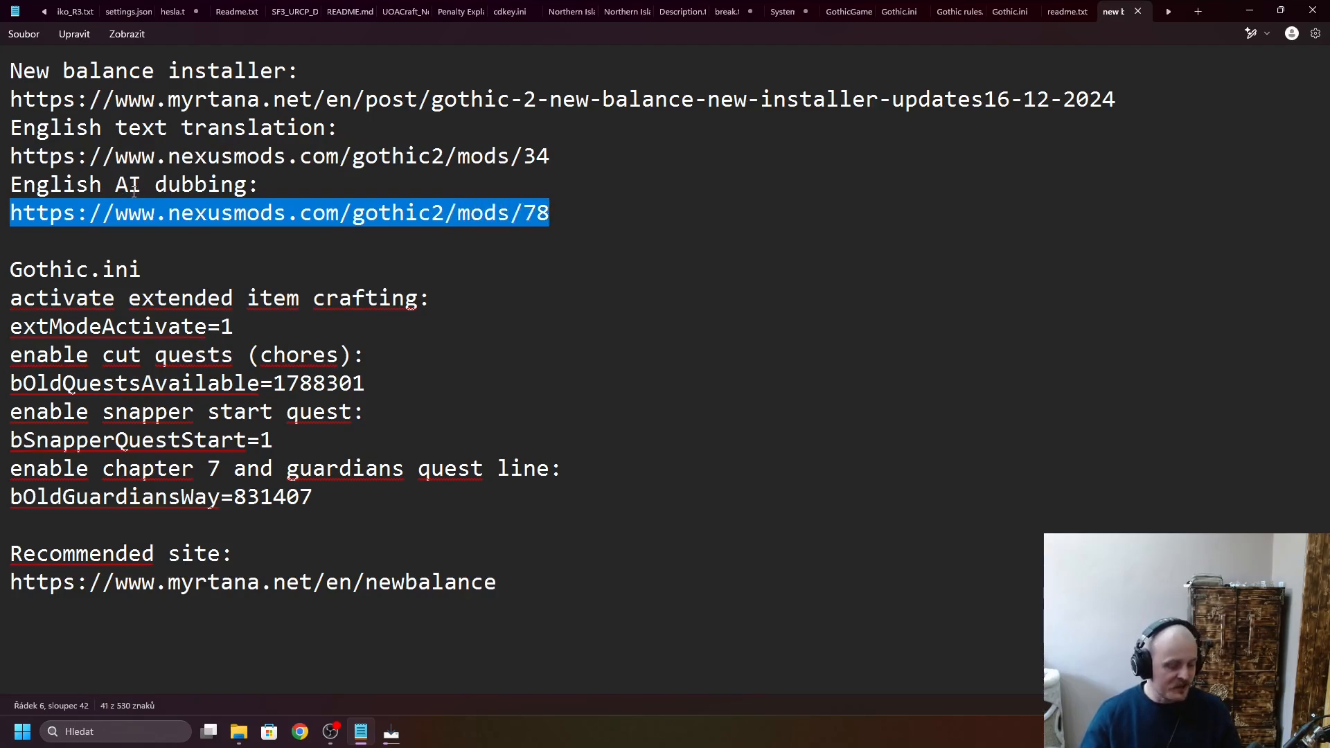
left_click(300, 731)
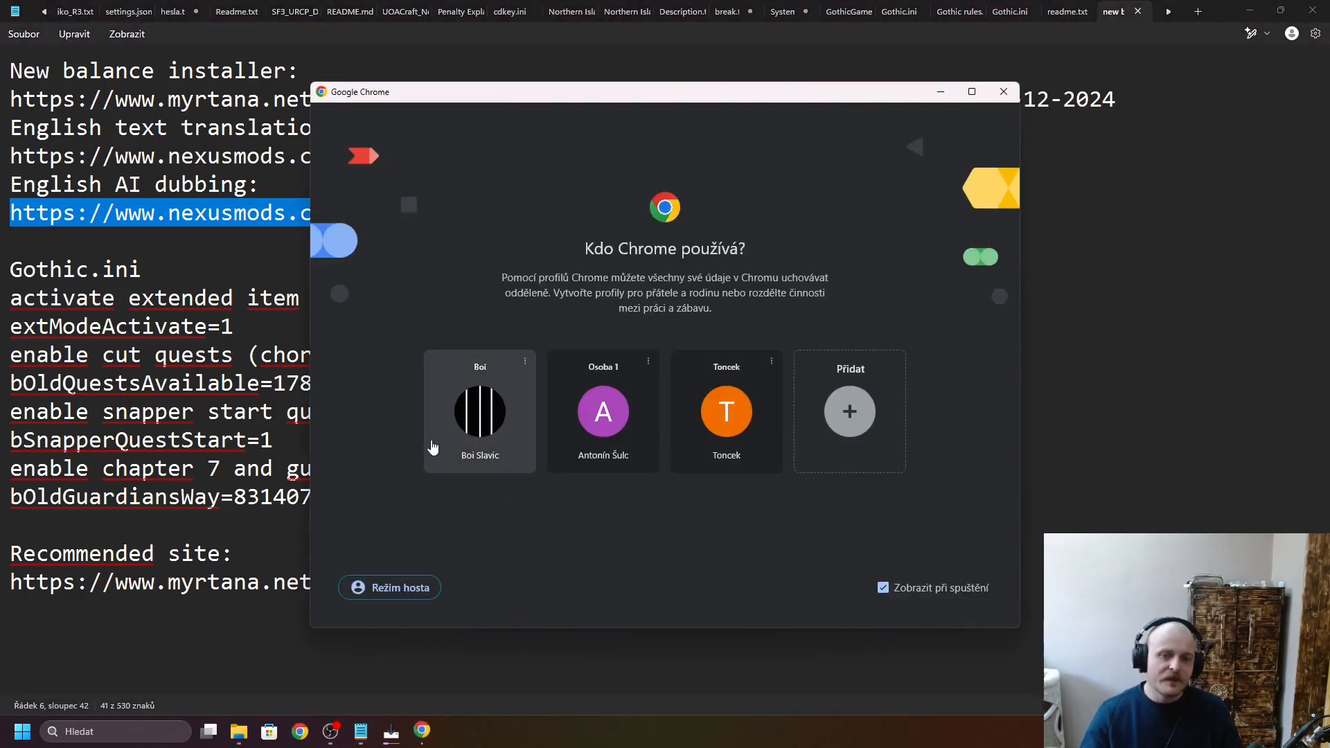
left_click(433, 447)
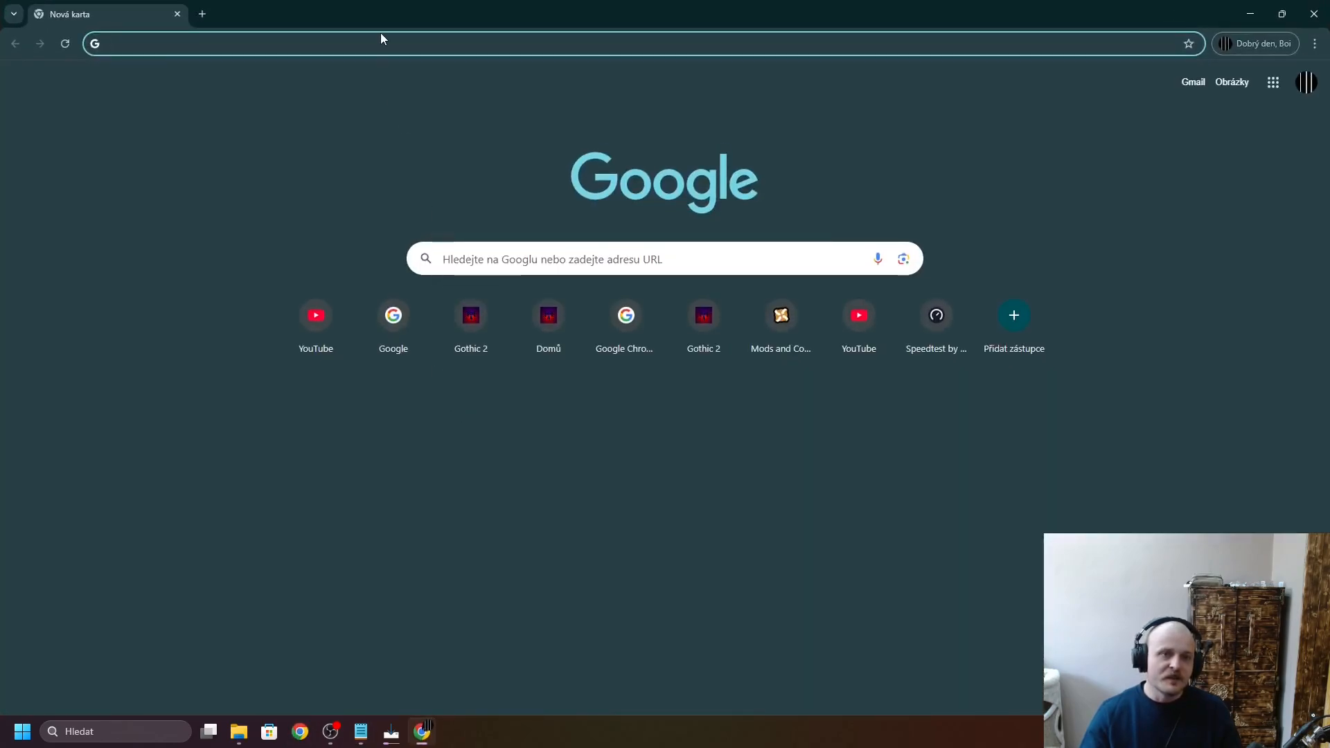
key("ctrl+v")
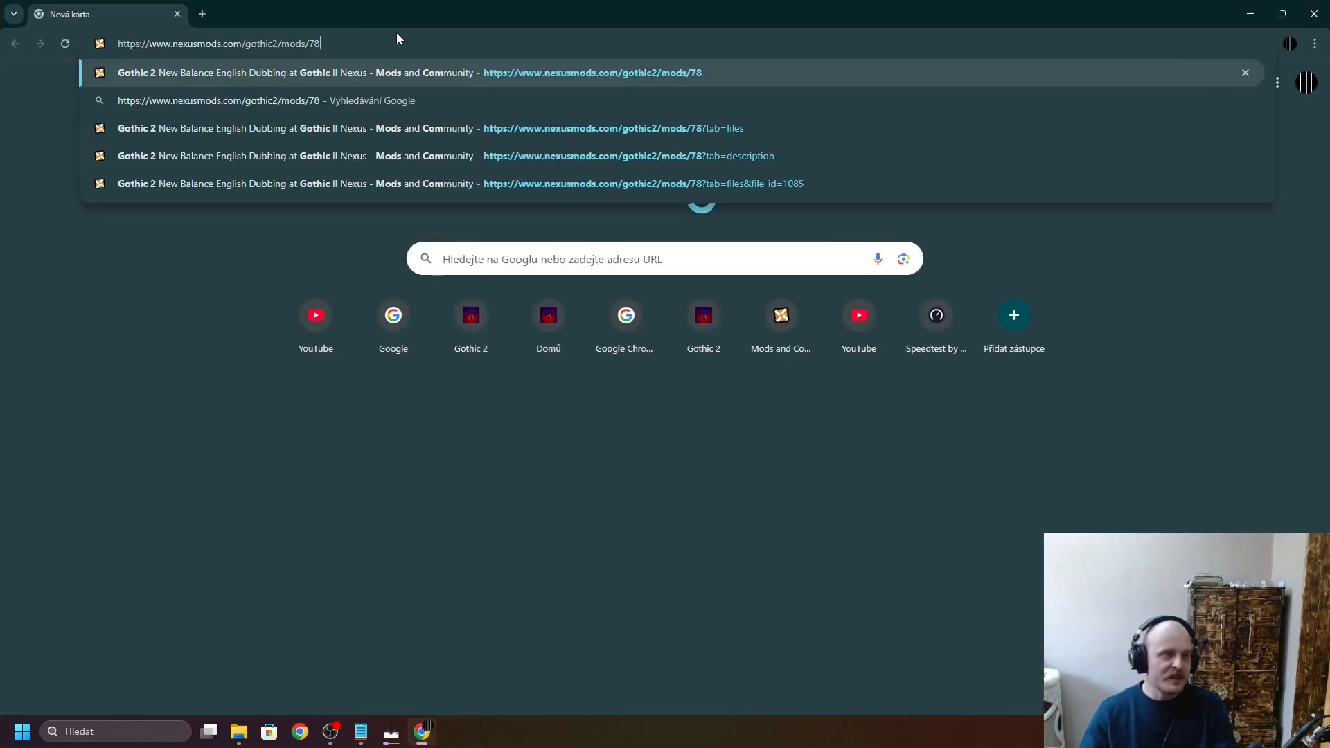
key("Return")
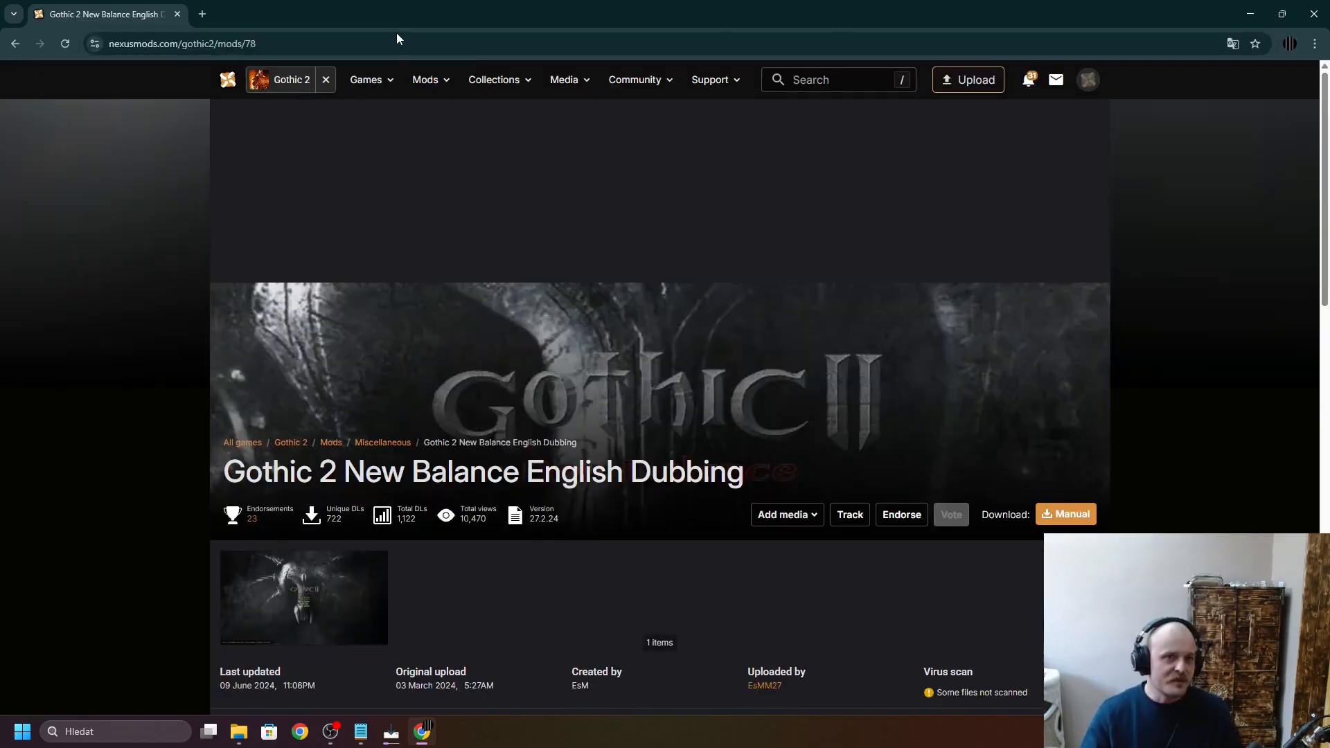
- Show the dubbing mod's files and open the manual download page for the main file Gothic 2 New Balance Dub
scroll(393, 361, "down", 3)
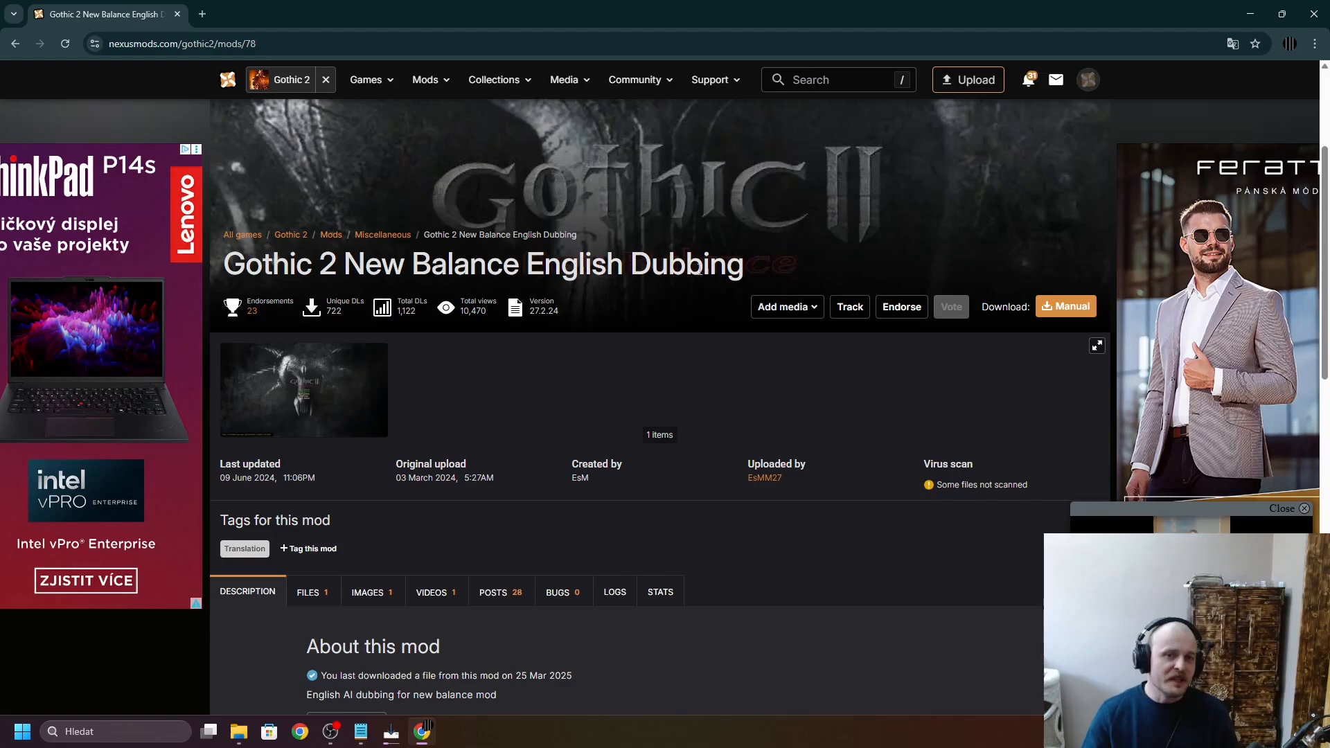
scroll(430, 260, "down", 6)
left_click(315, 181)
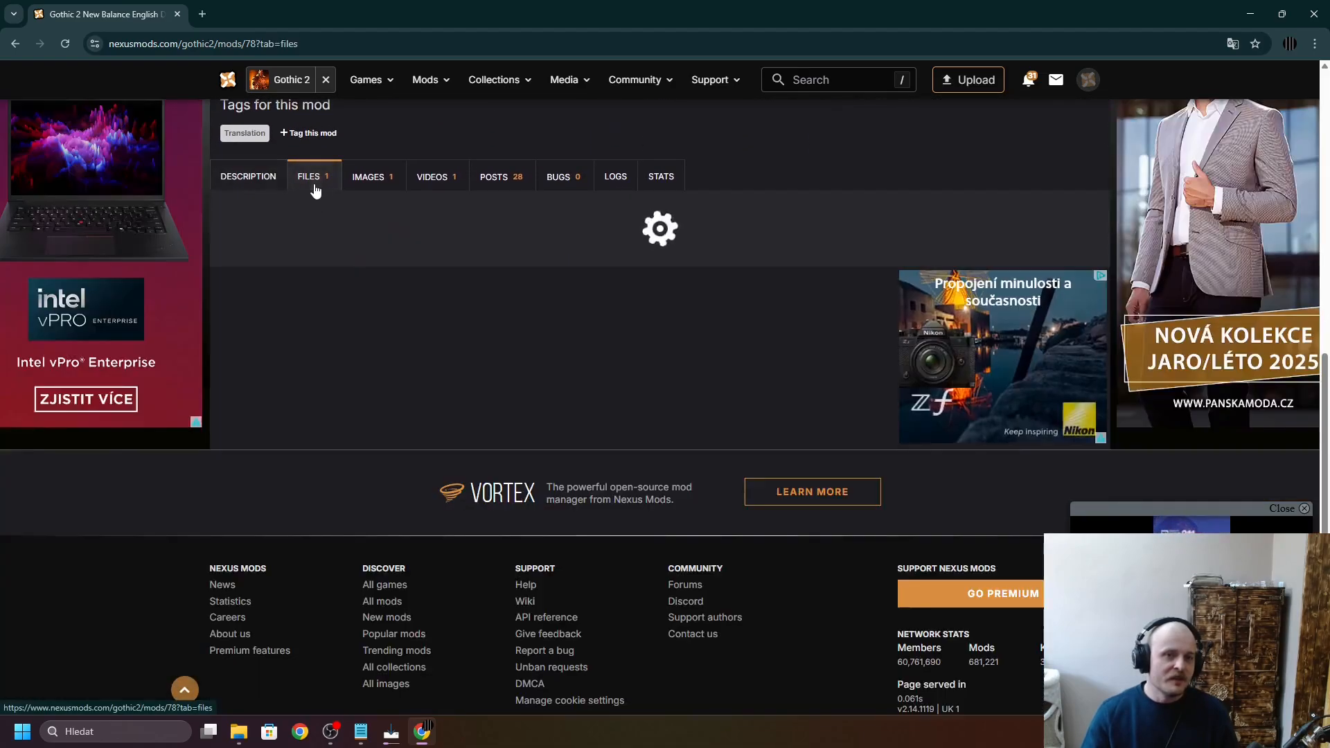
scroll(560, 384, "down", 1)
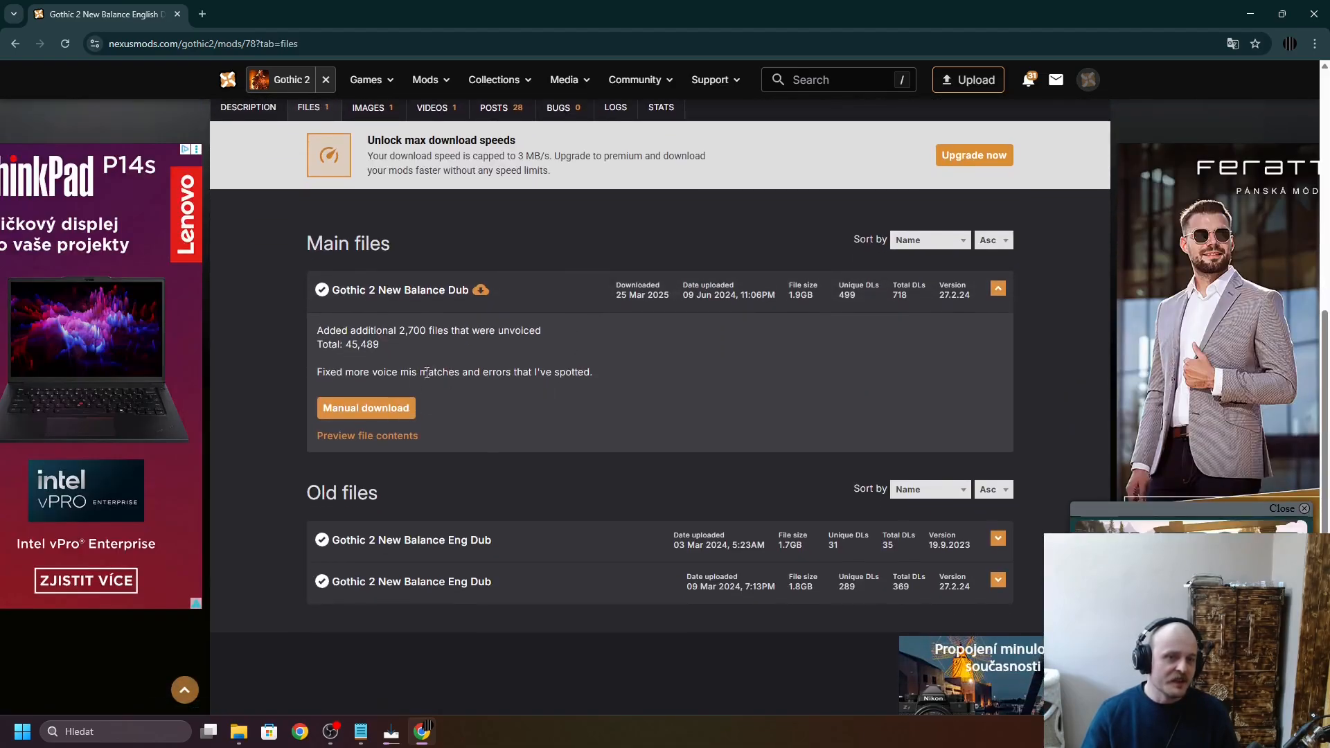
left_click(372, 408)
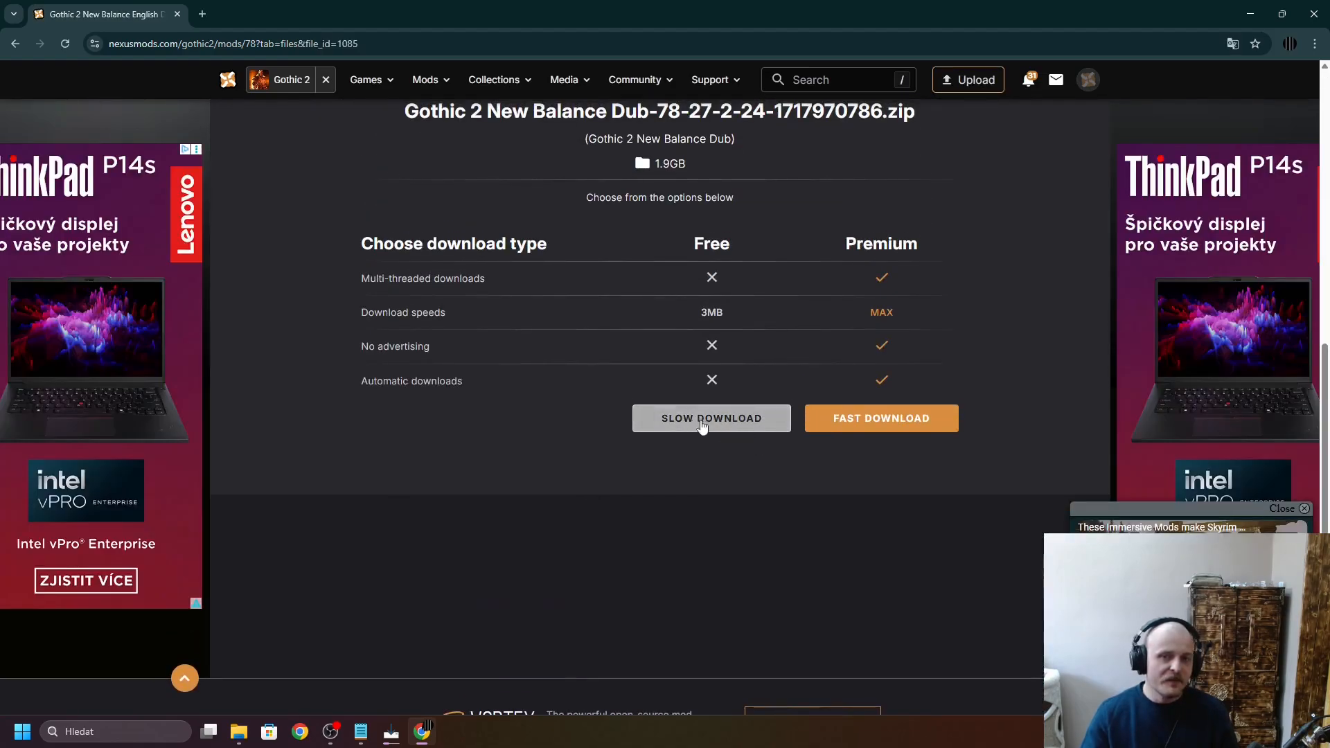
scroll(697, 542, "up", 3)
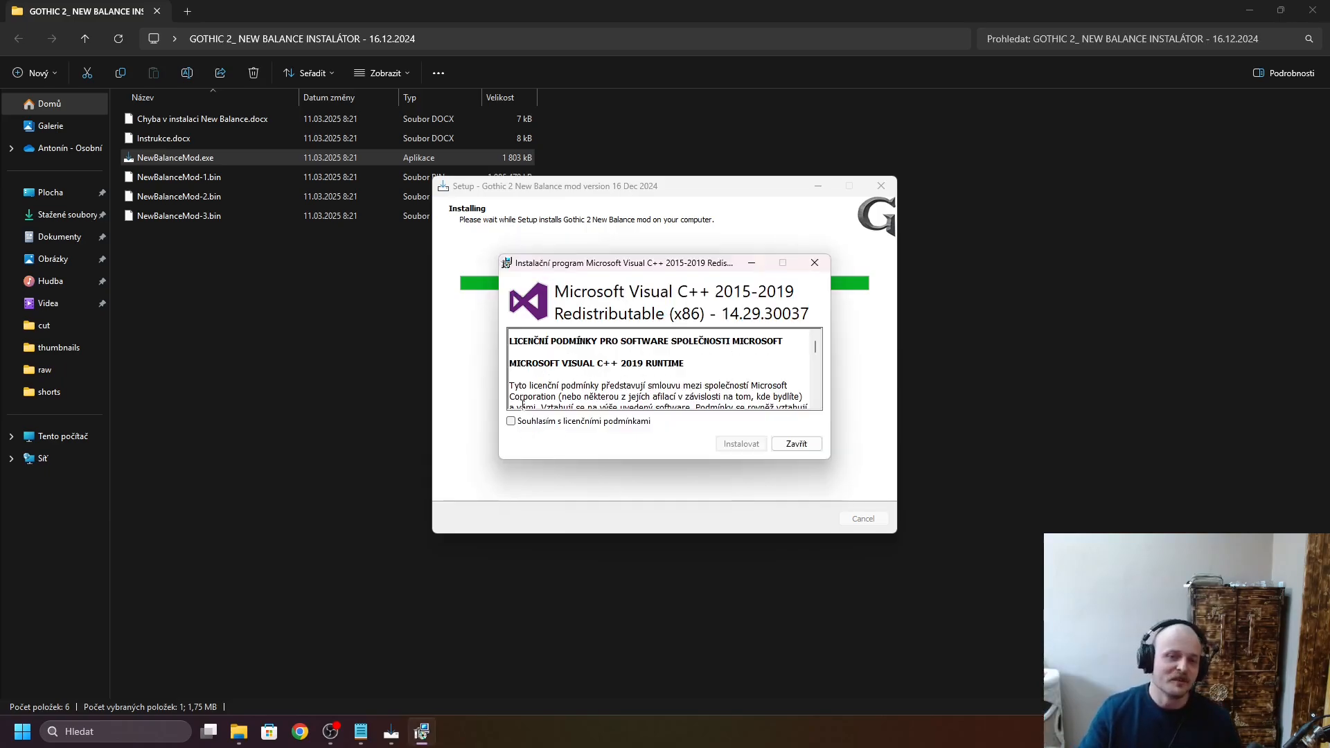
- Accept the Microsoft Visual C++ 2015-2019 Redistributable (x86) license, try to install it, and close its installer
left_click(512, 422)
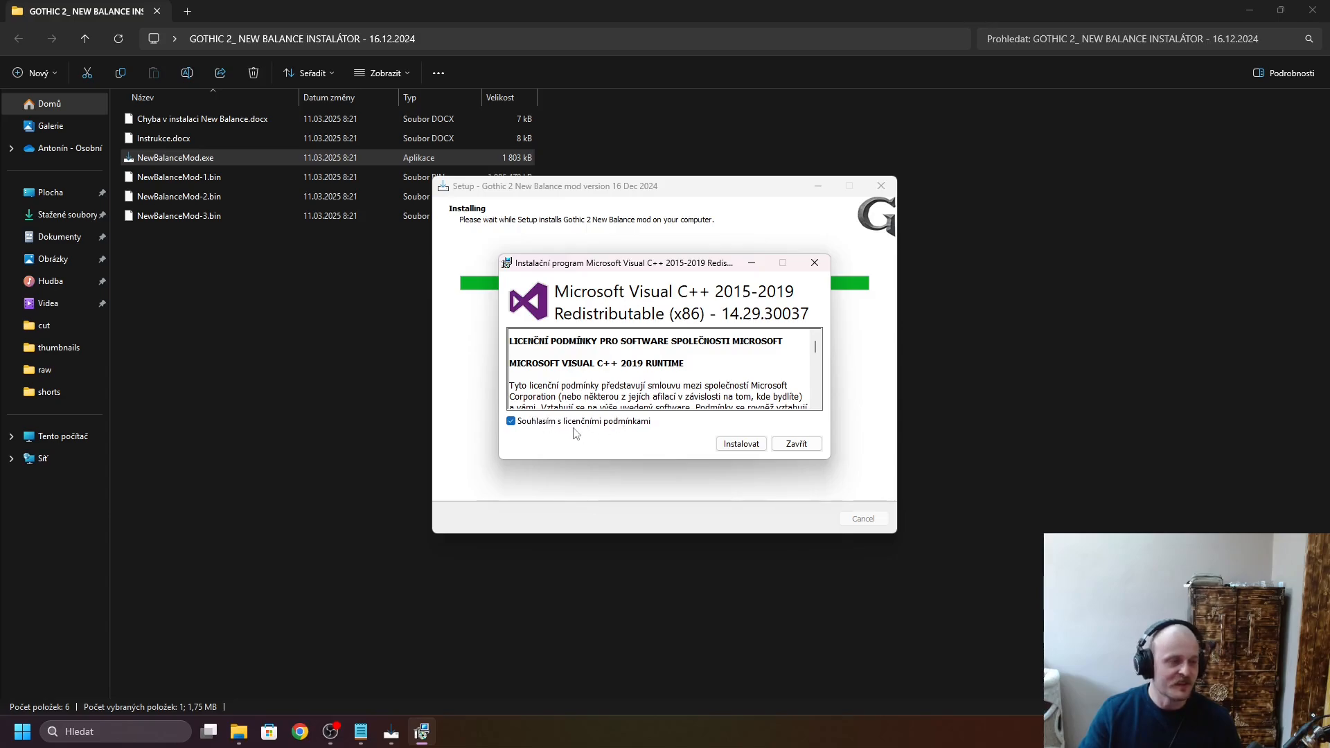
left_click(741, 444)
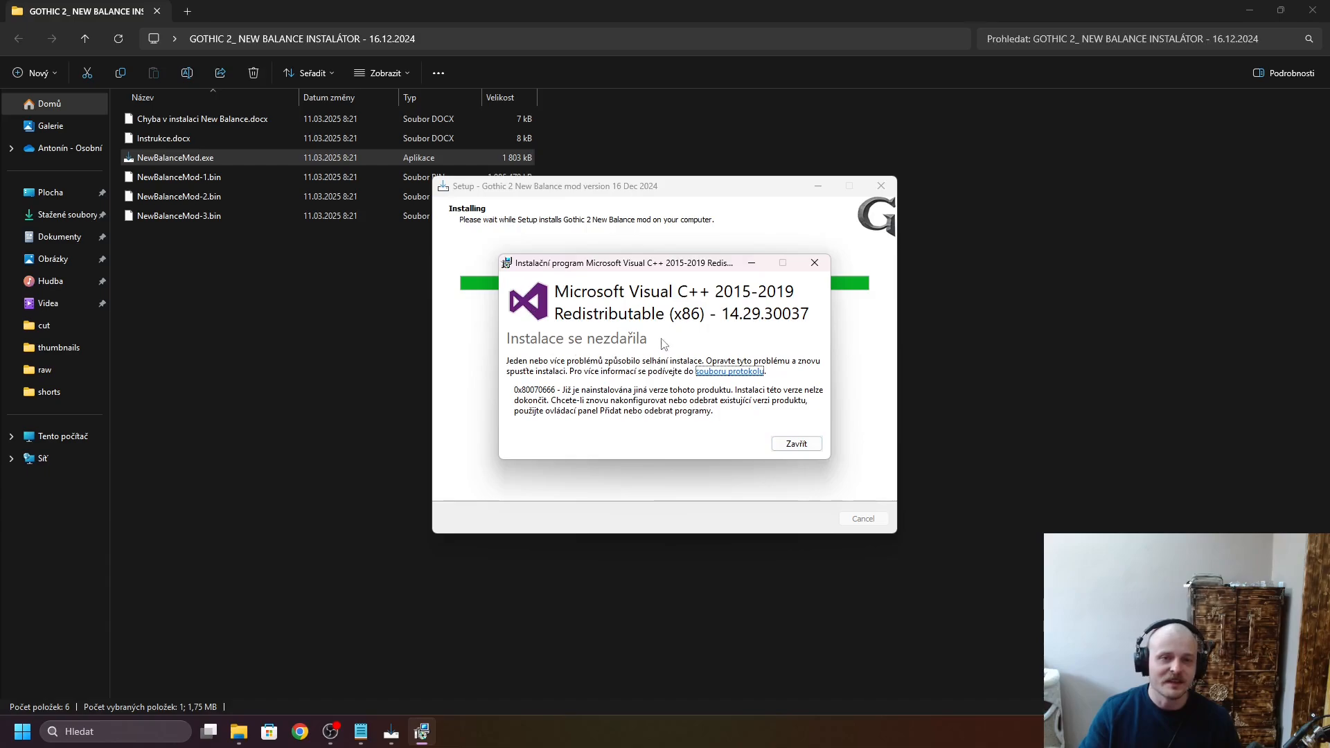
left_click(796, 447)
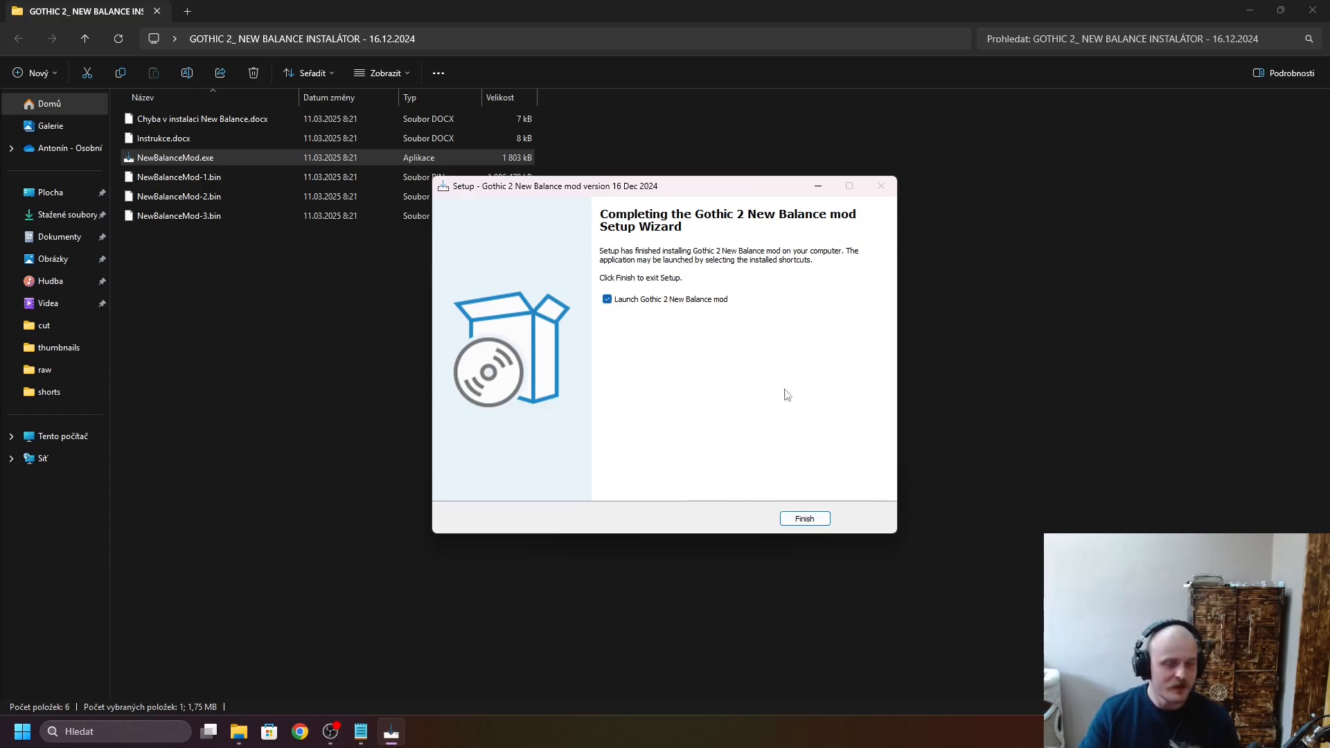
- Finish the New Balance setup with launching the mod kept enabled, and look through the entries of the game's main menu
left_click(815, 519)
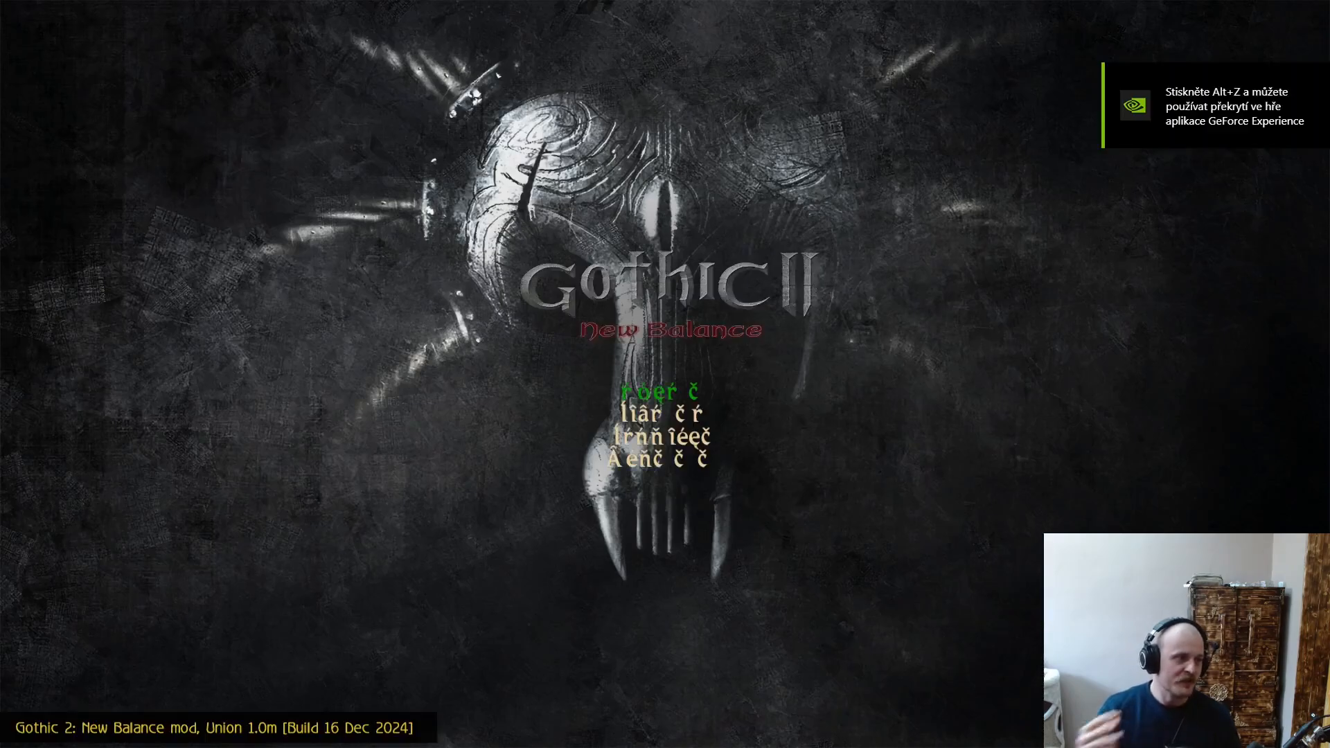
key("Down")
key("Up")
key("Down")
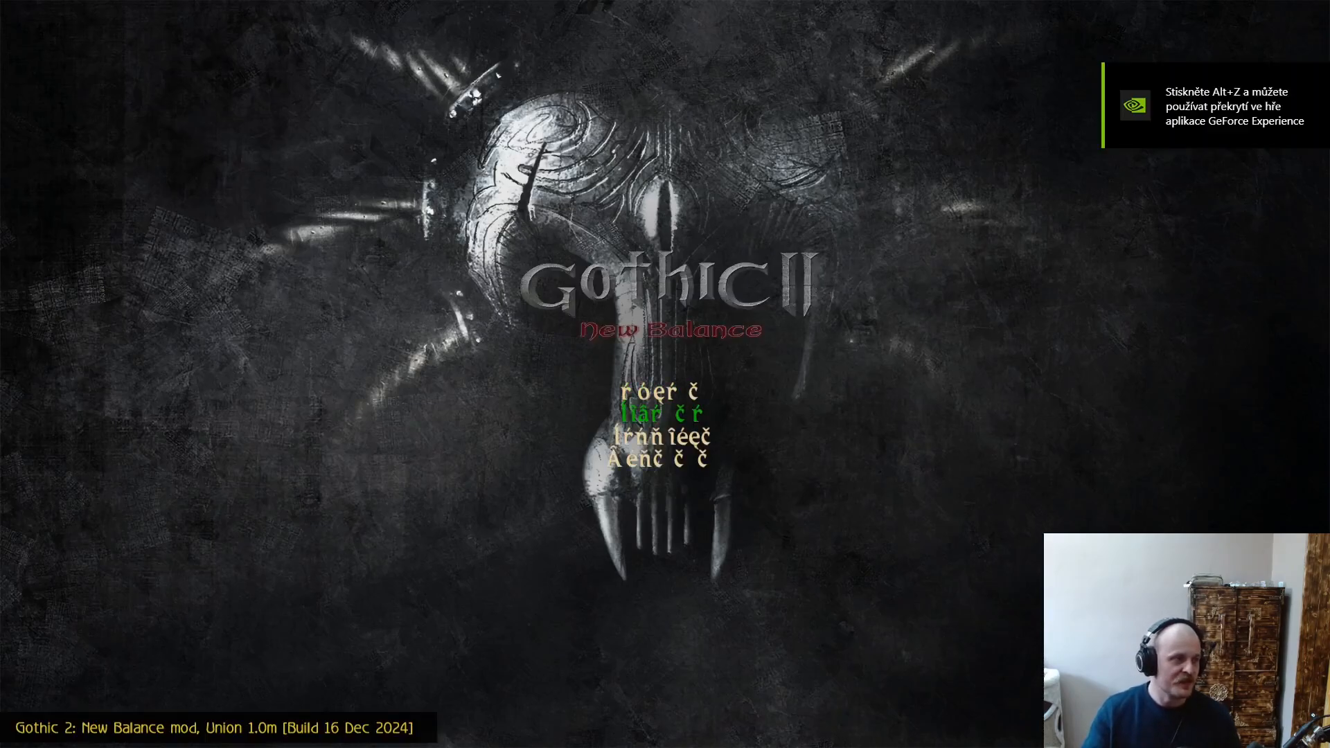
key("Down")
key("Up")
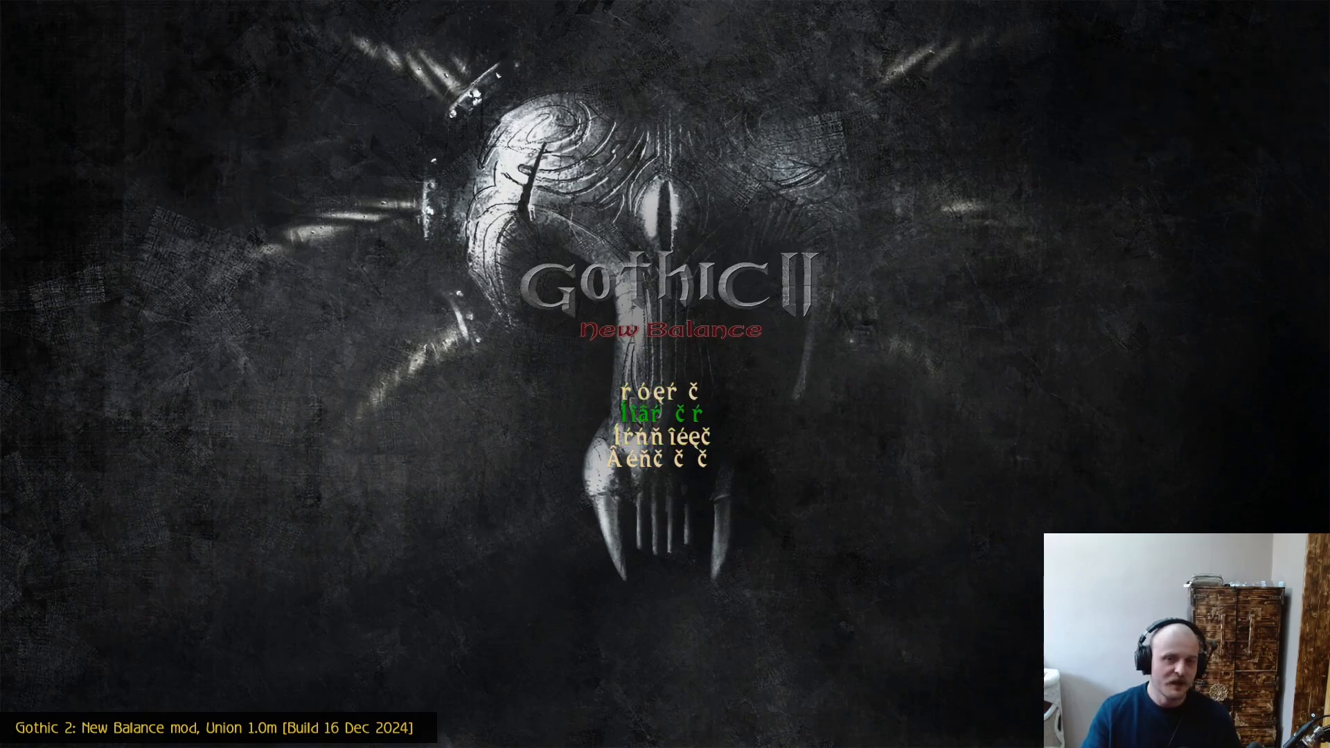
key("Down")
key("Down")
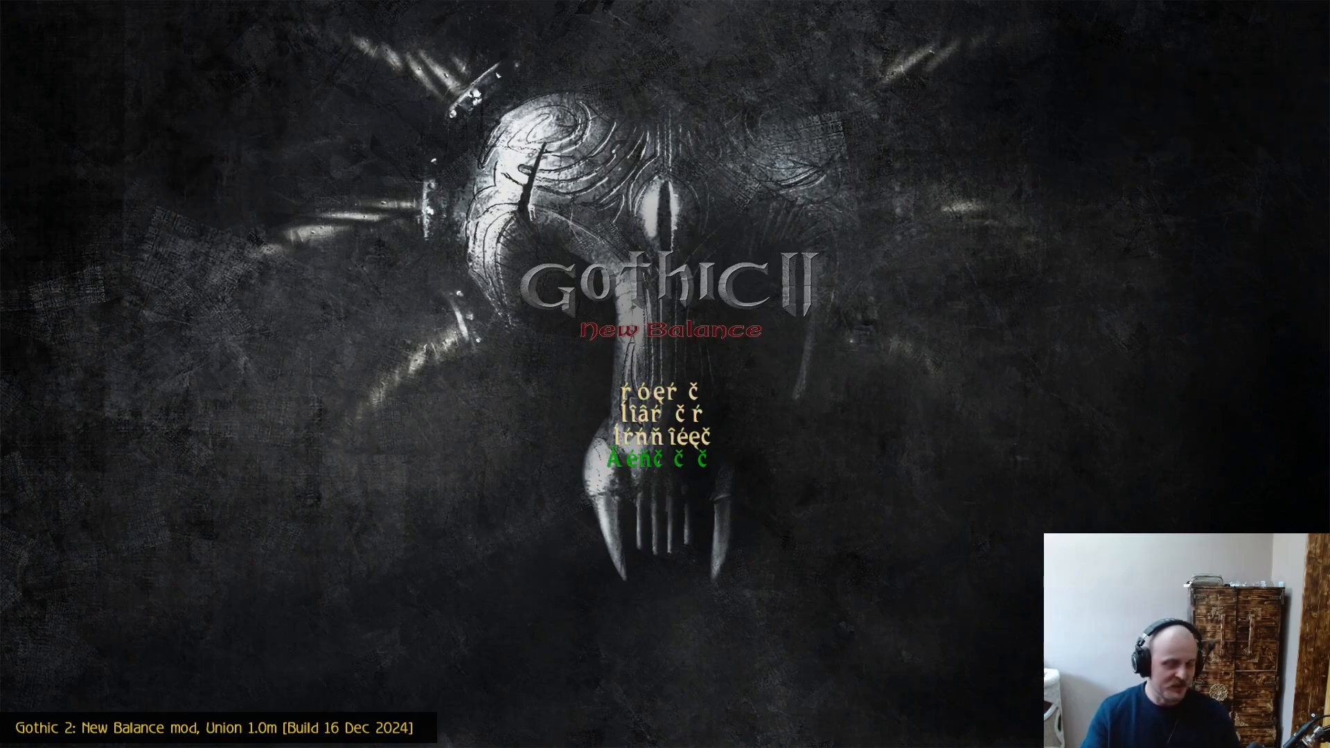
- Quit the game from its main menu, confirm the exit, and close the GOTHIC 2_ NEW BALANCE INSTALÁTOR folder window
key("Return")
key("Up")
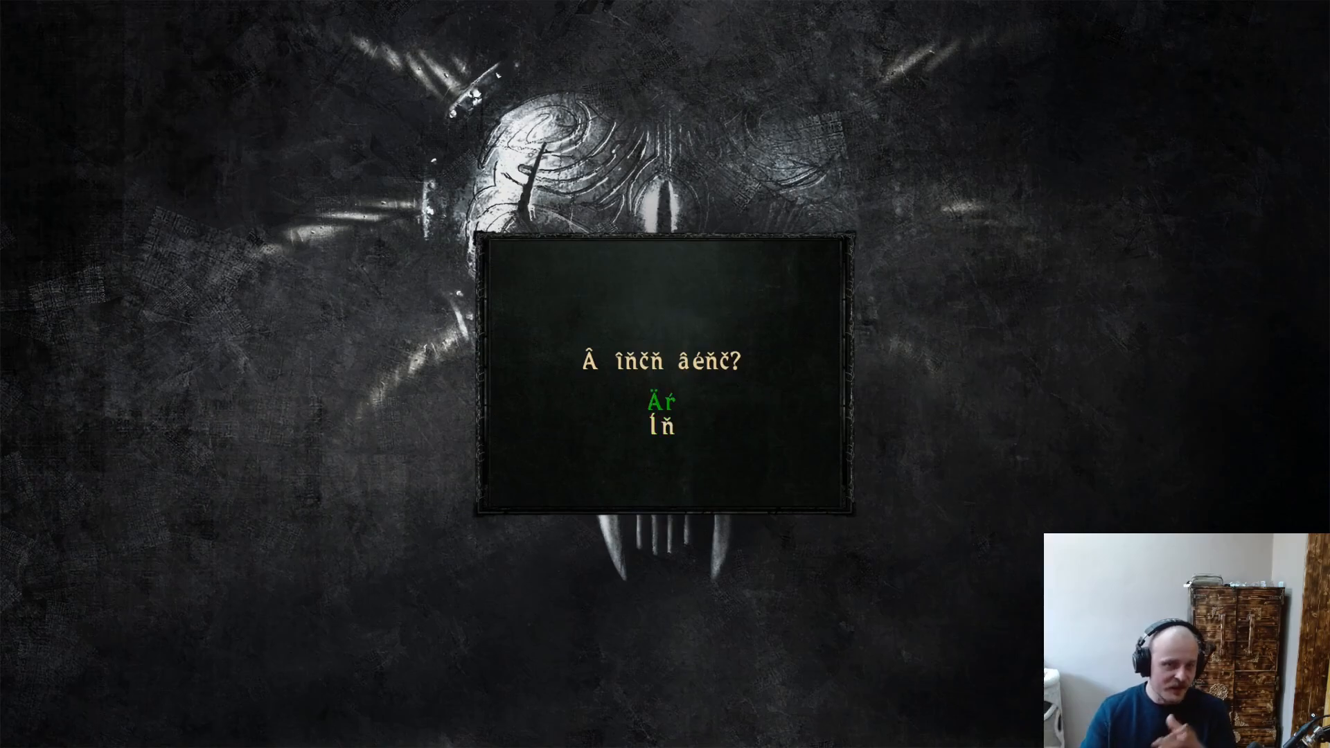
key("Return")
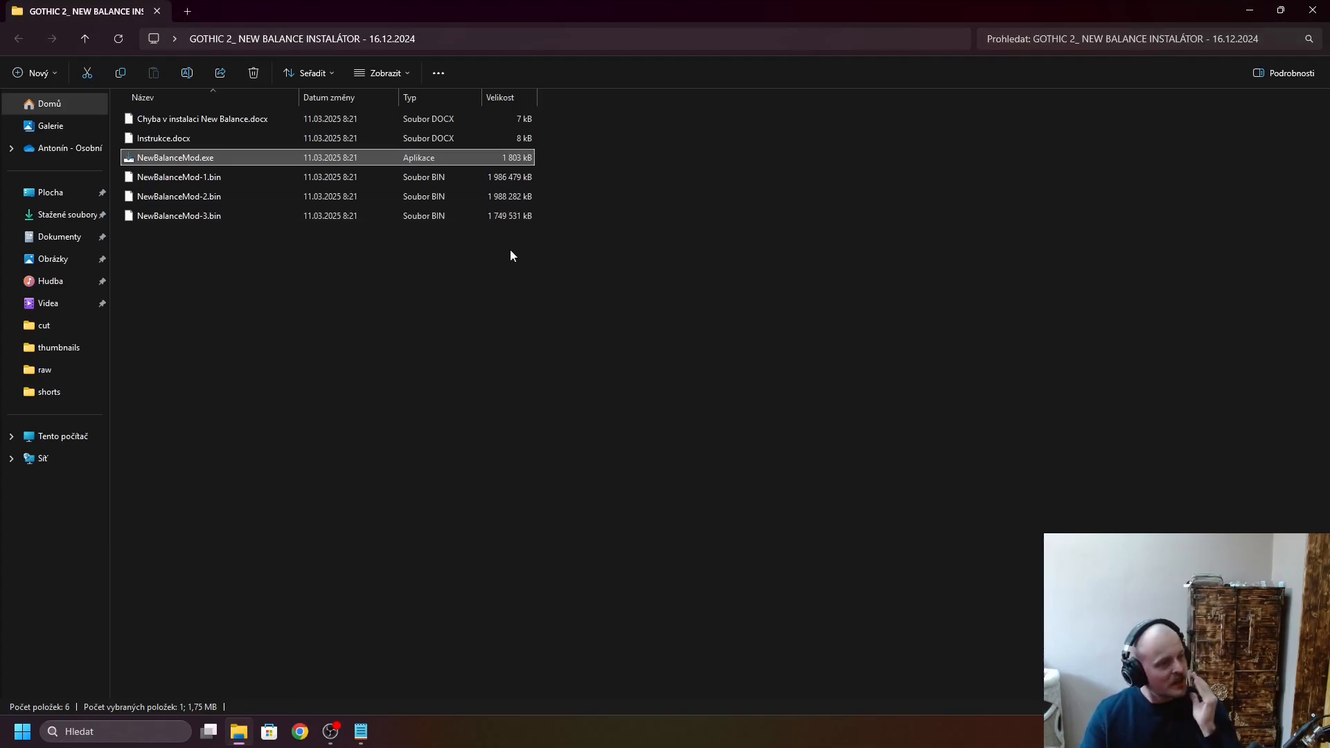
left_click(1311, 12)
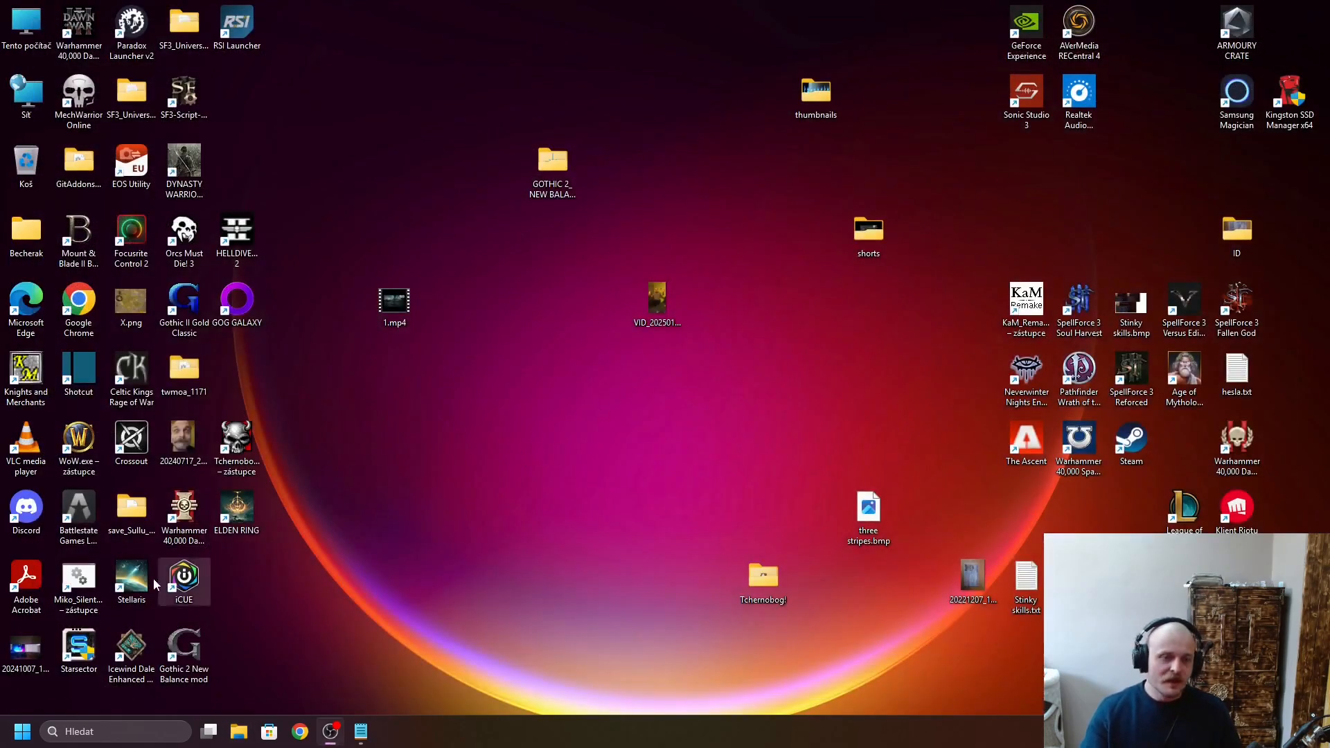
- Open the file location of the Gothic 2 New Balance mod shortcut, go up to the Gothic II folder and show its full path
right_click(191, 647)
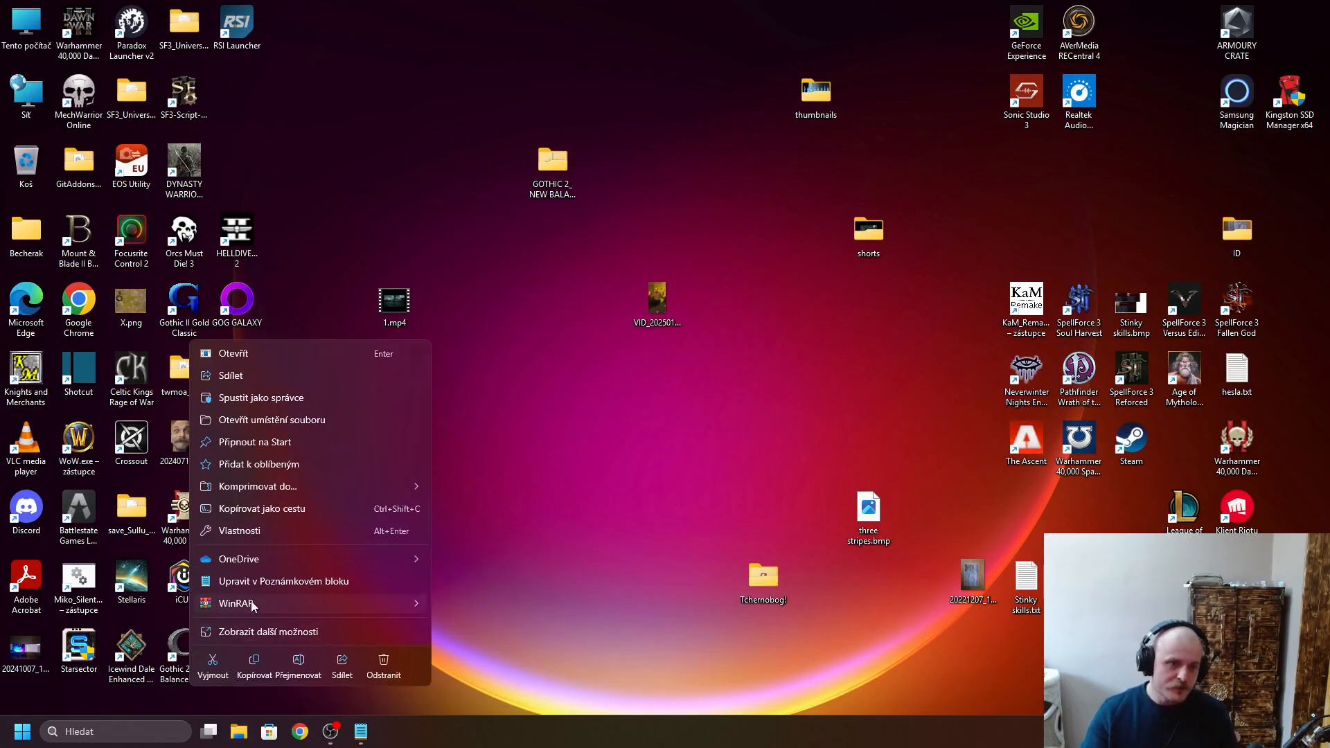
left_click(284, 419)
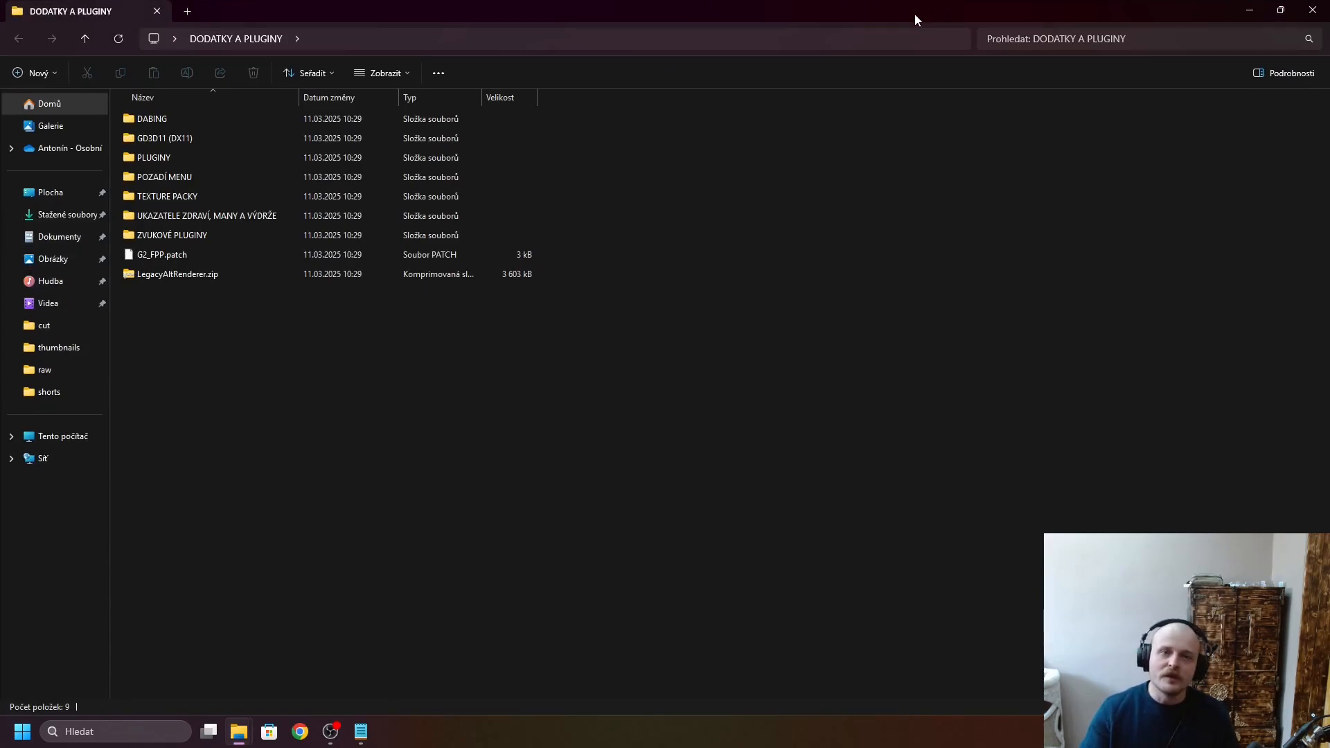
left_click_drag(914, 14, 1329, 20)
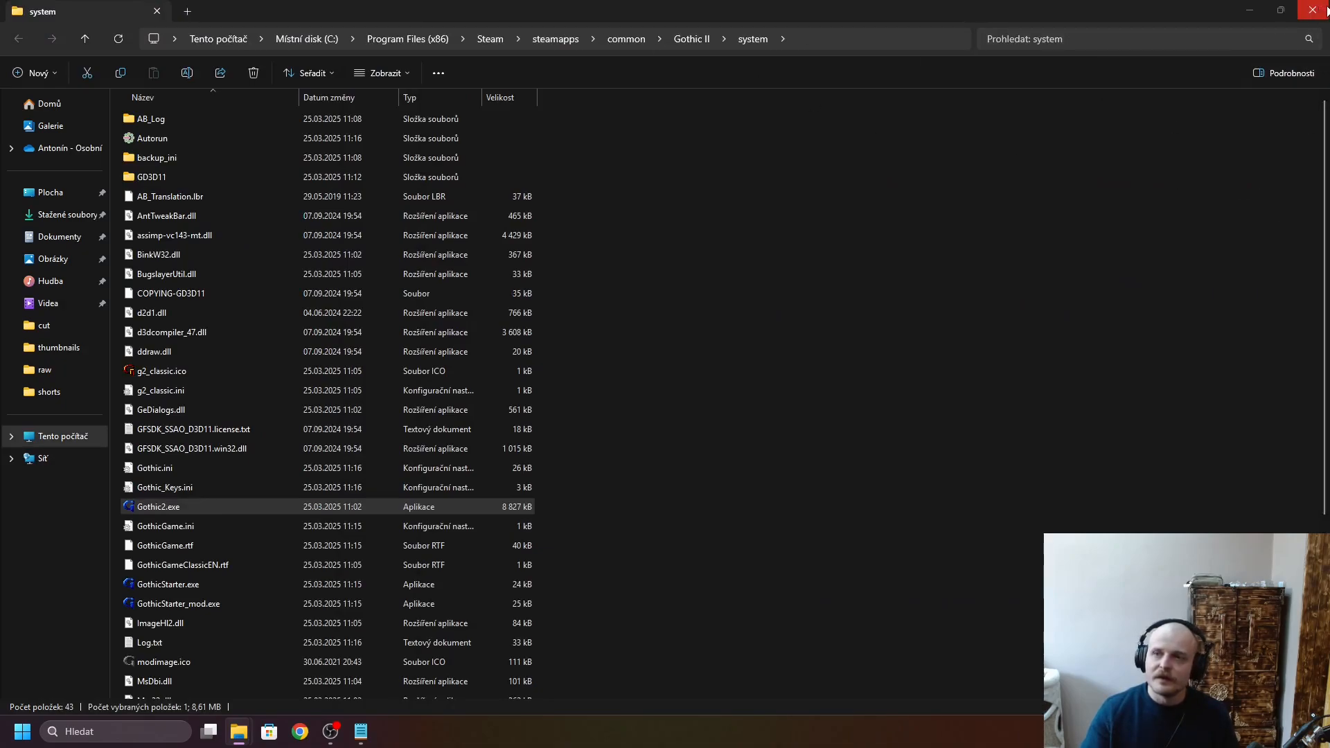
left_click(1280, 10)
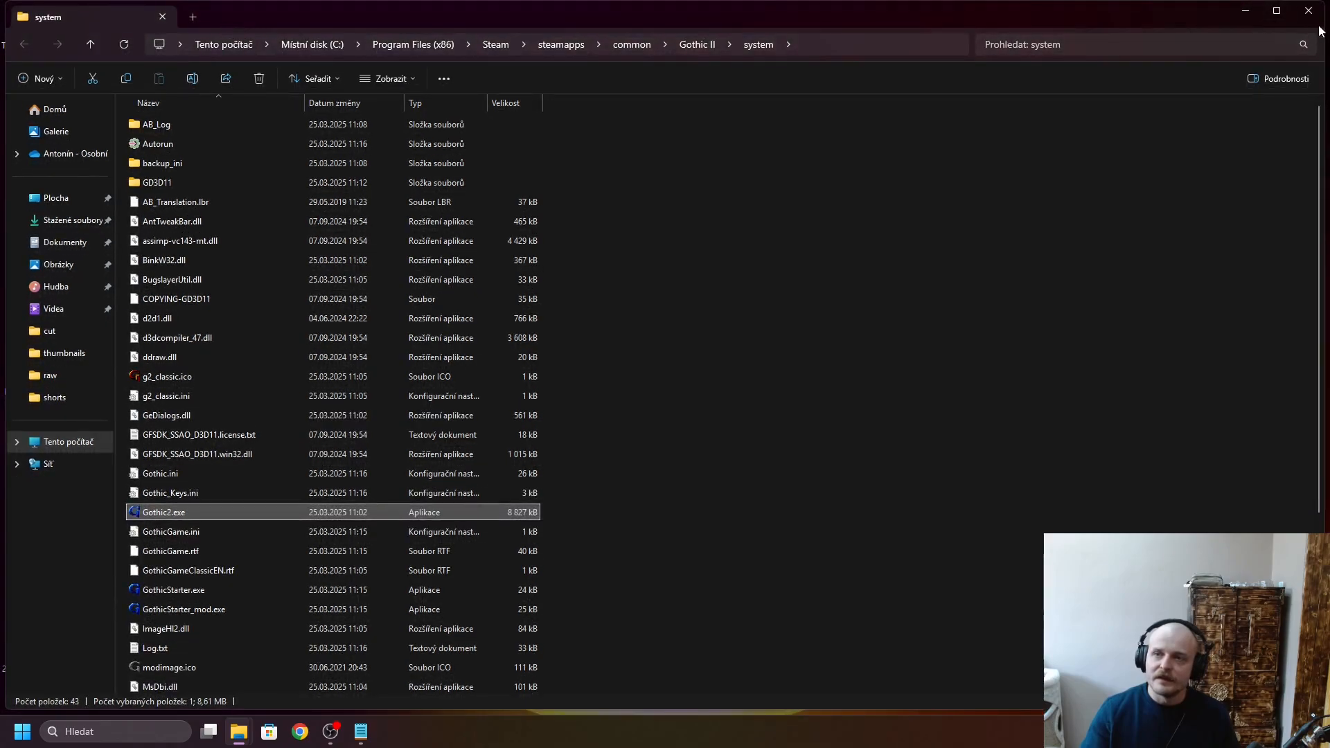
left_click_drag(1323, 6, 602, 1)
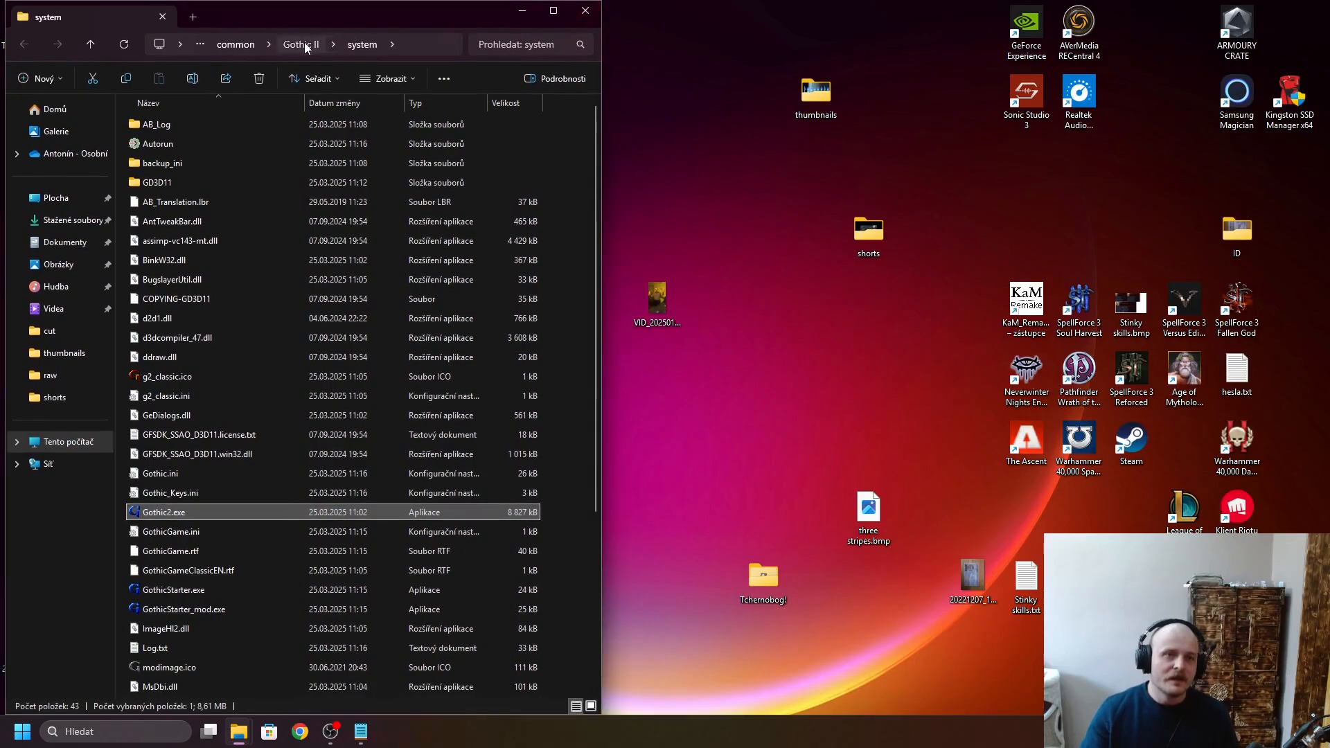
left_click(304, 44)
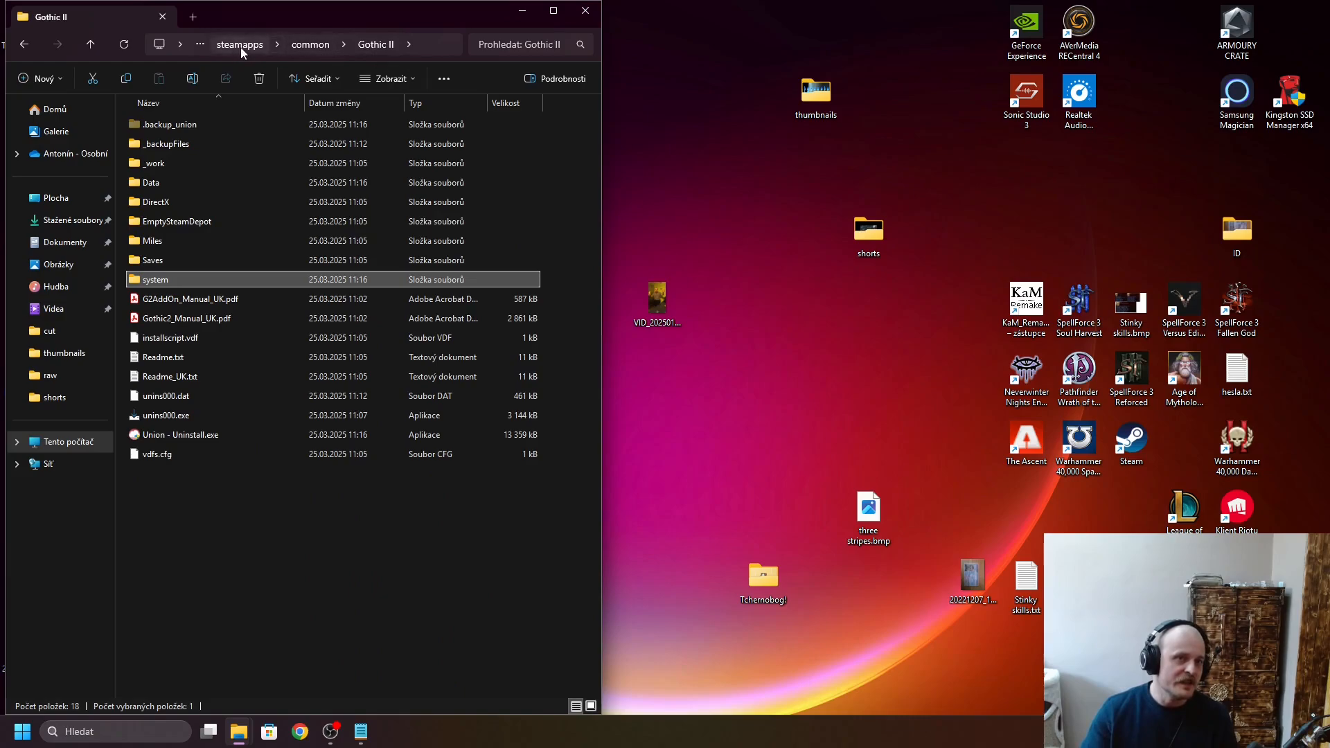
left_click(436, 48)
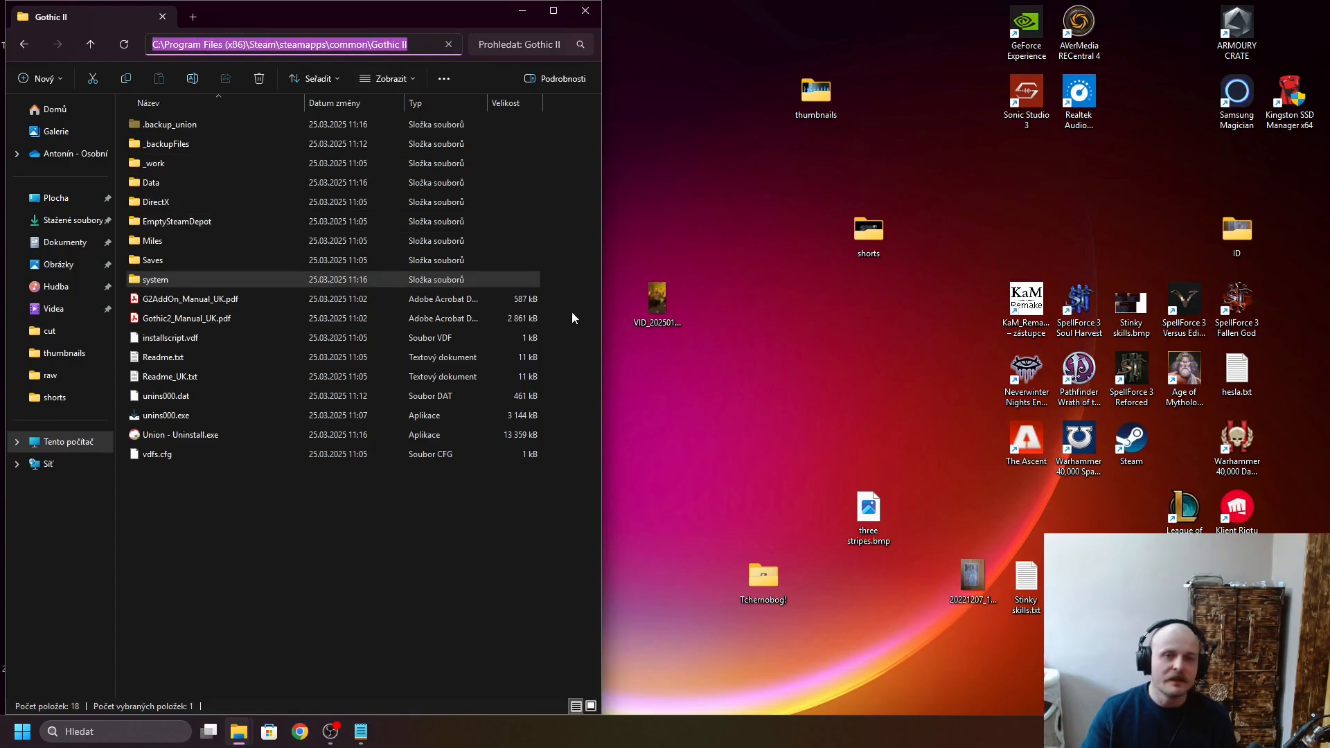
left_click(347, 558)
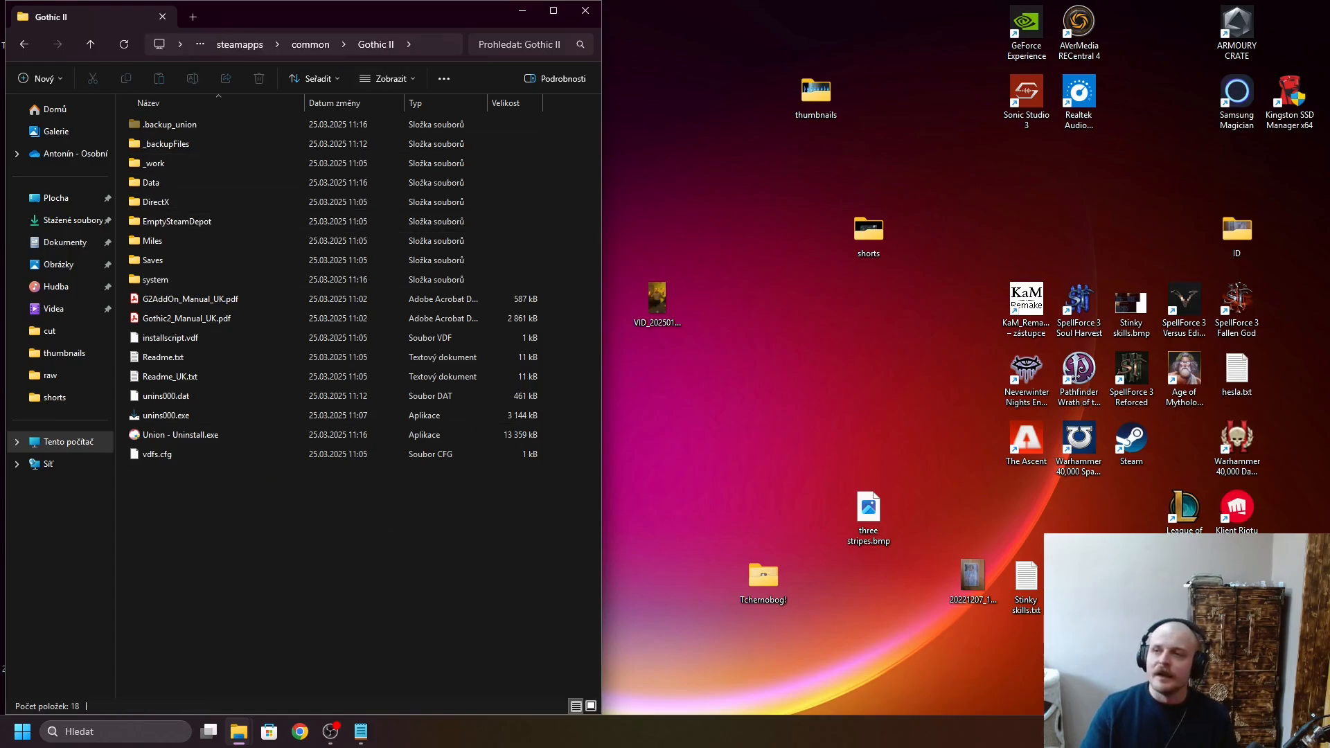
- Arrange the Downloads folder side by side with the Gothic II folder
left_click_drag(1329, 54, 1329, 1)
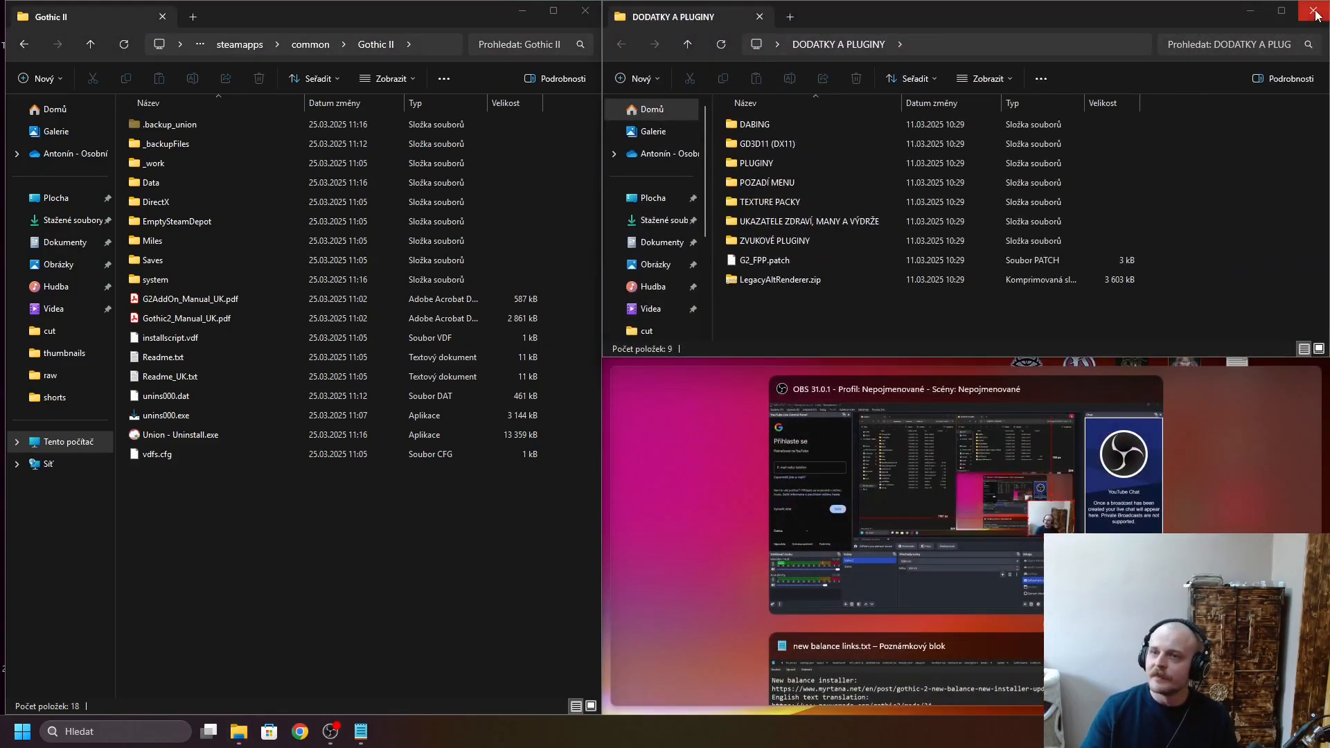
left_click(1283, 12)
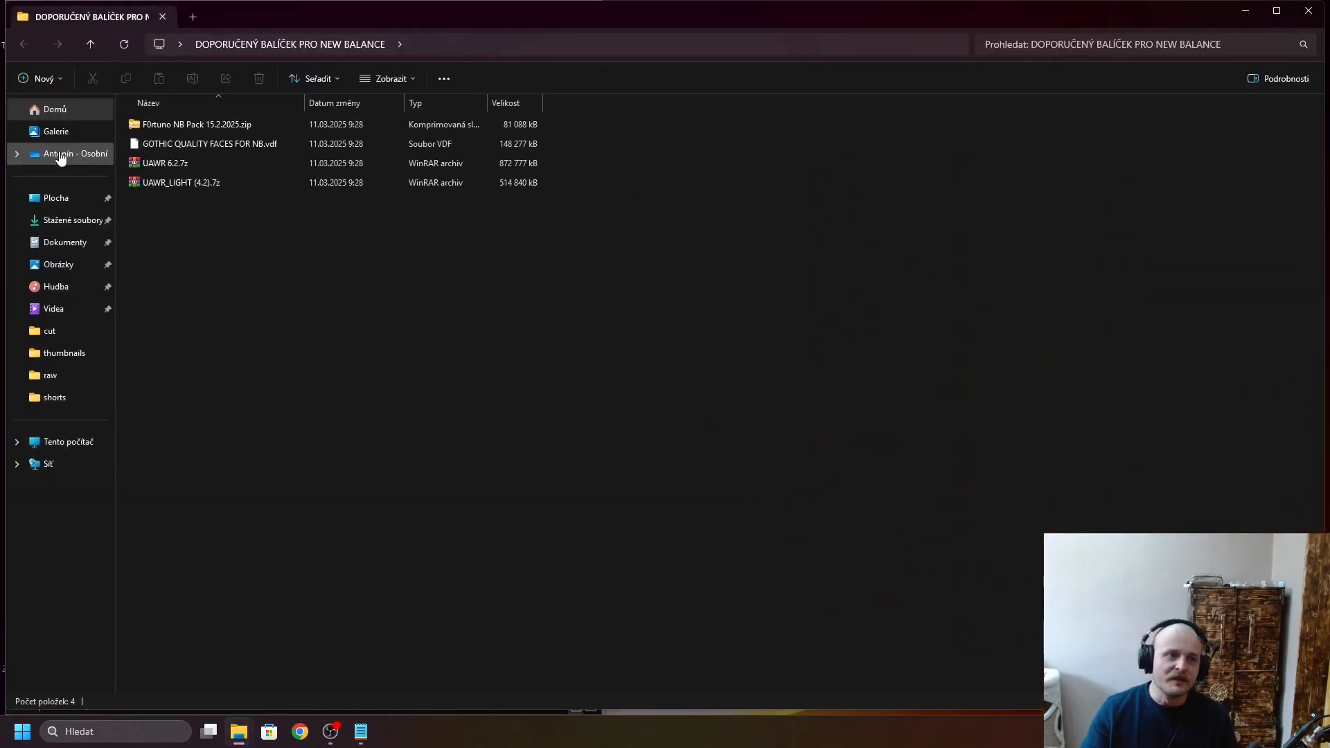
left_click(68, 221)
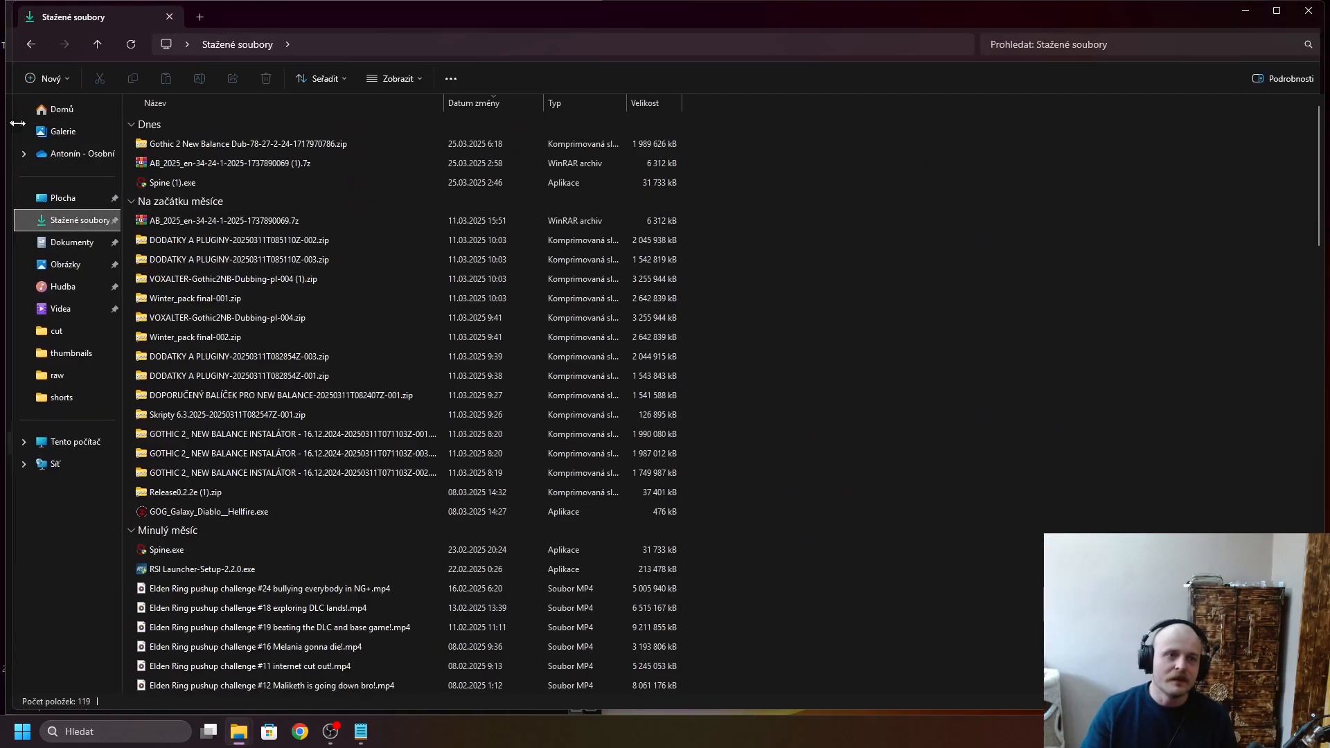
left_click_drag(7, 117, 602, 235)
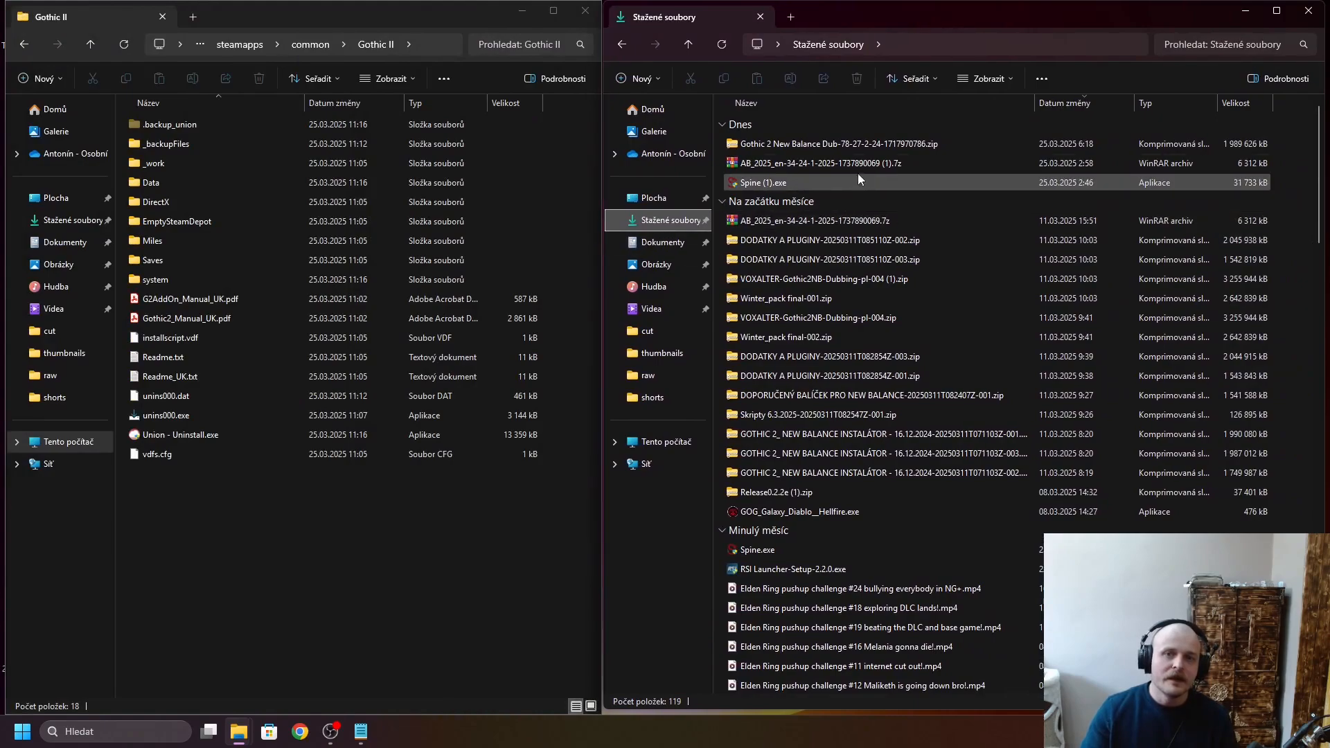
double_click(765, 166)
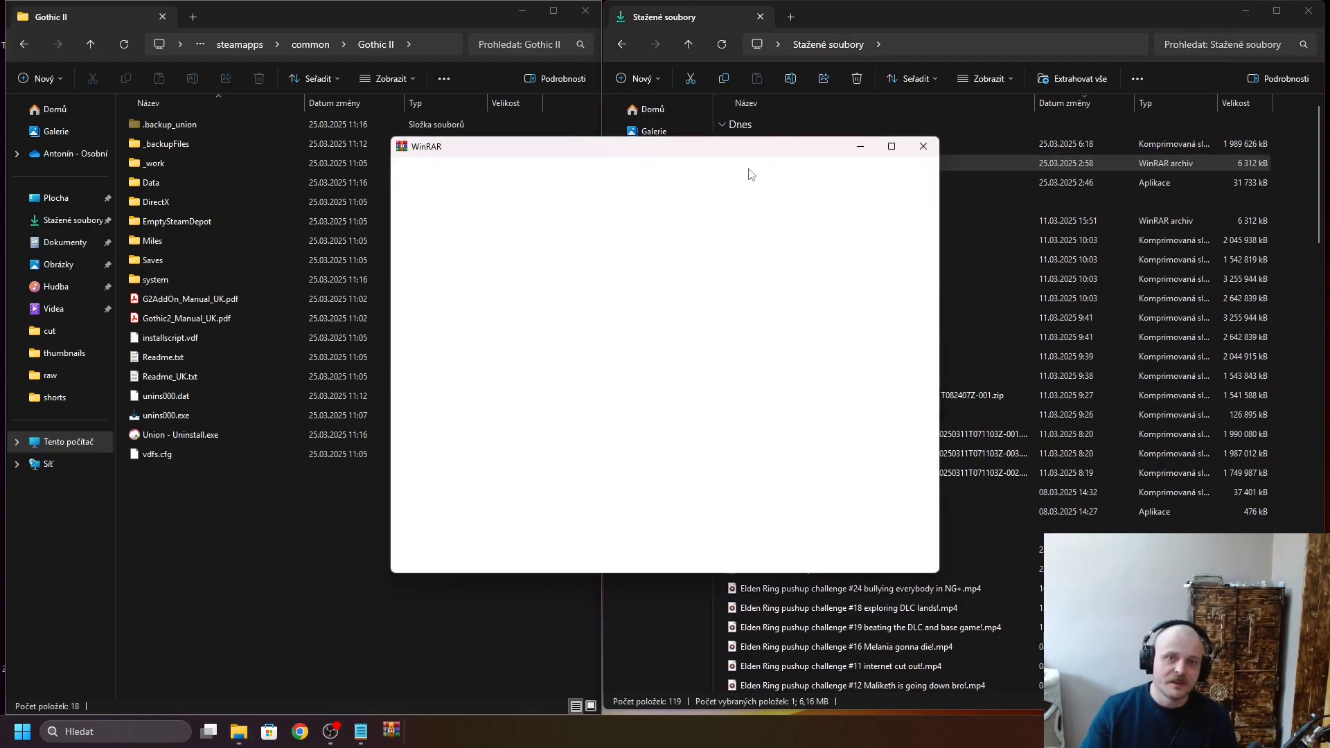
left_click(922, 147)
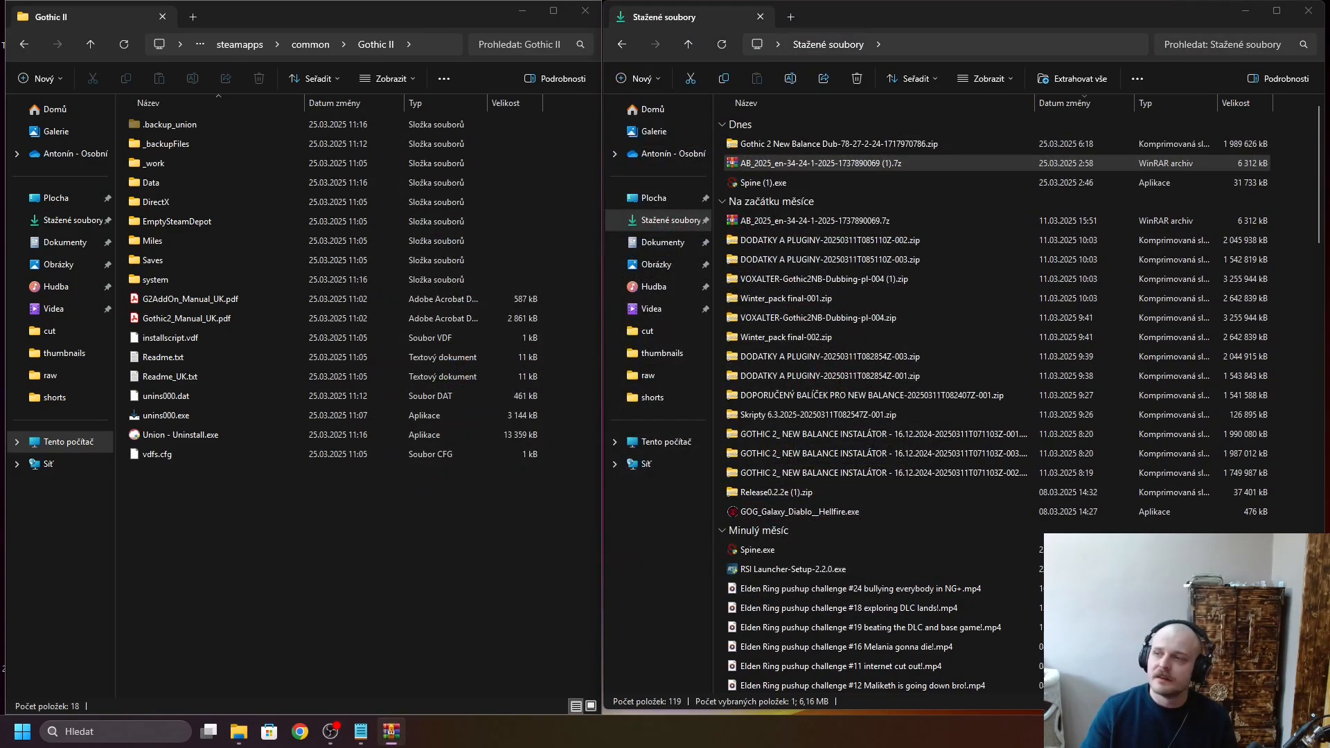
left_click_drag(1329, 117, 1123, 94)
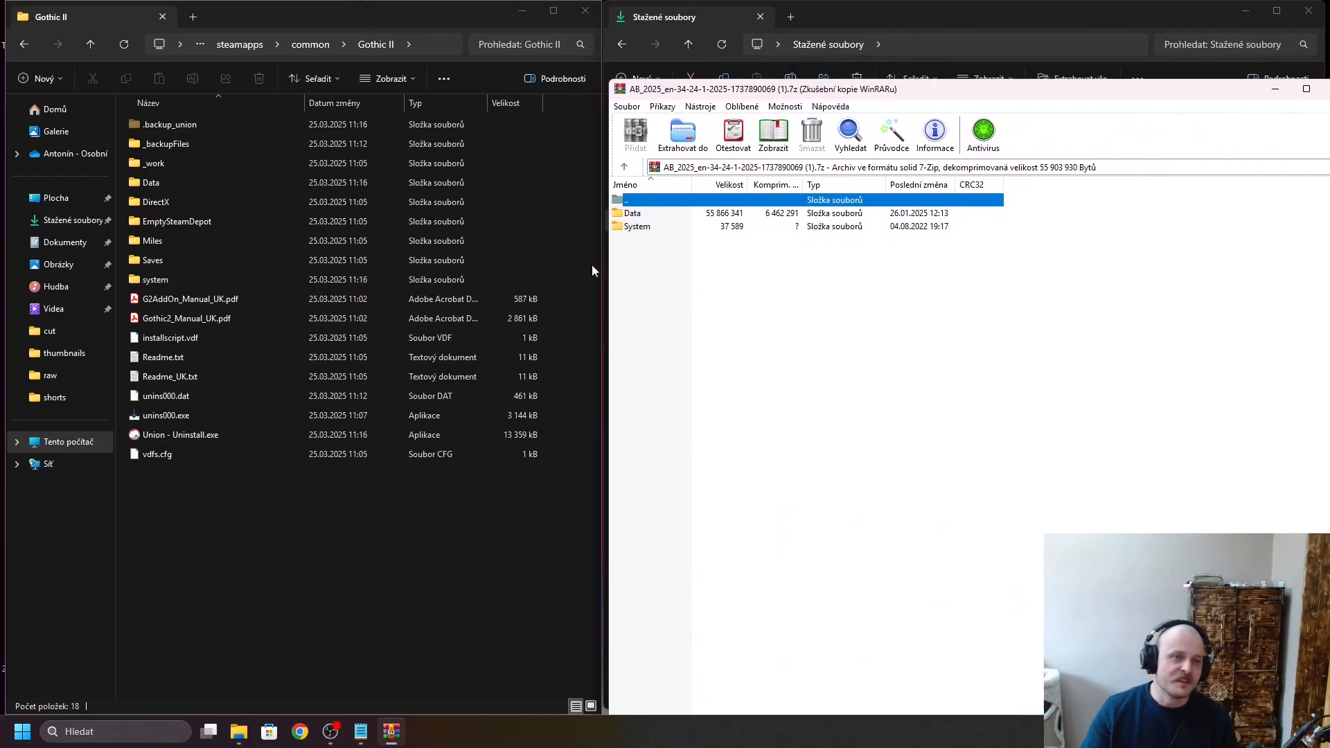
left_click_drag(646, 256, 635, 210)
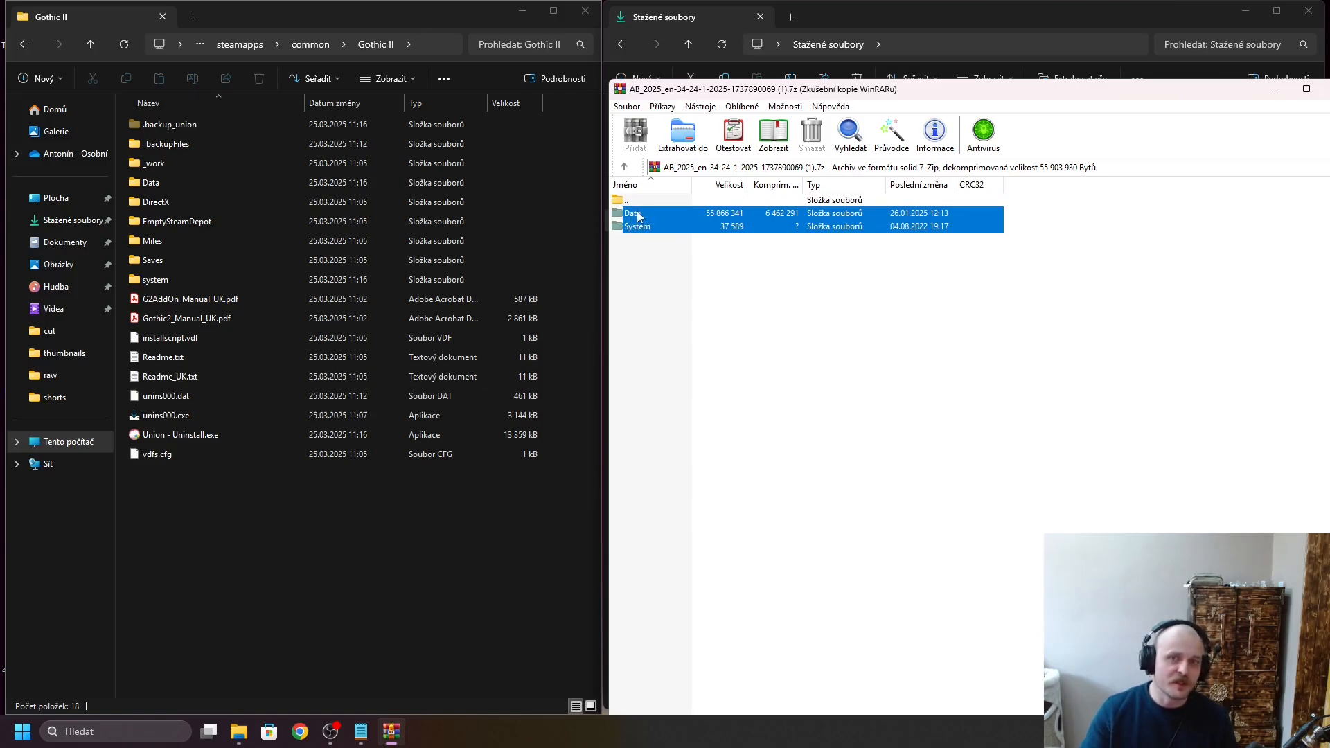
left_click_drag(634, 214, 218, 507)
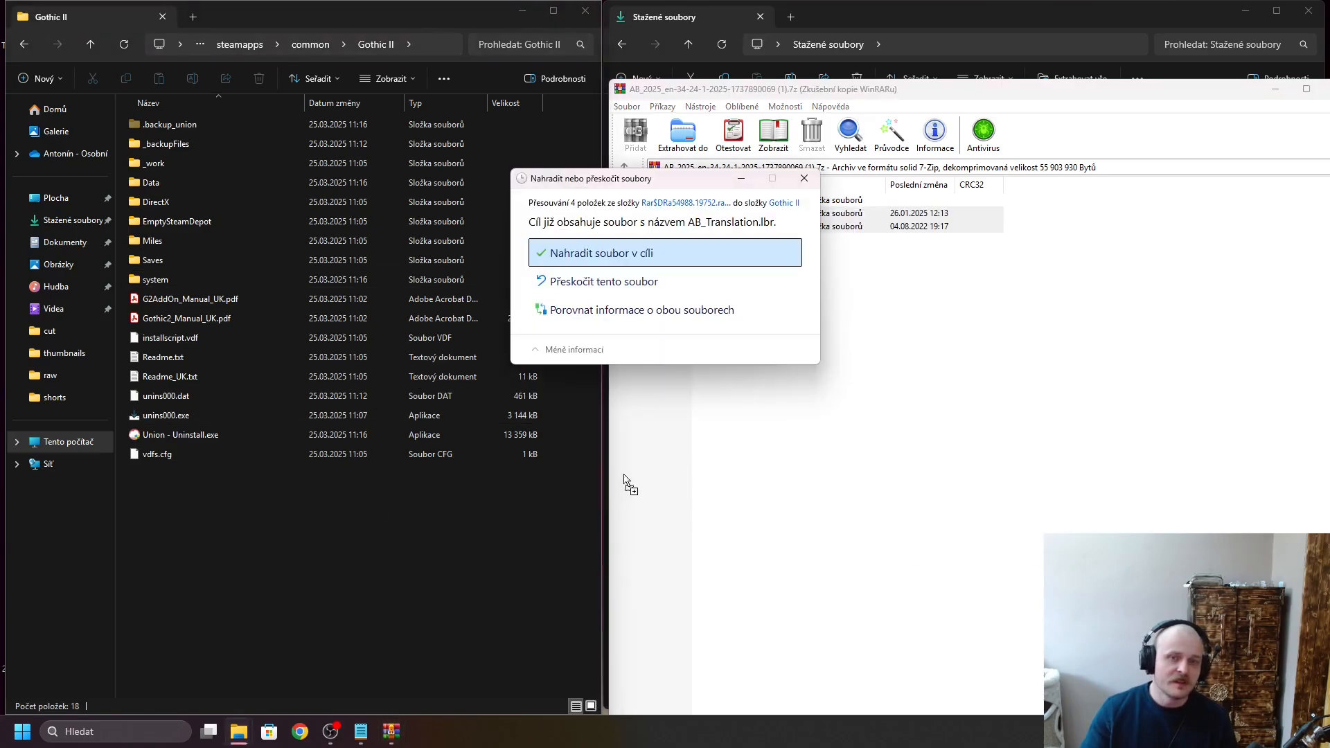
left_click(619, 255)
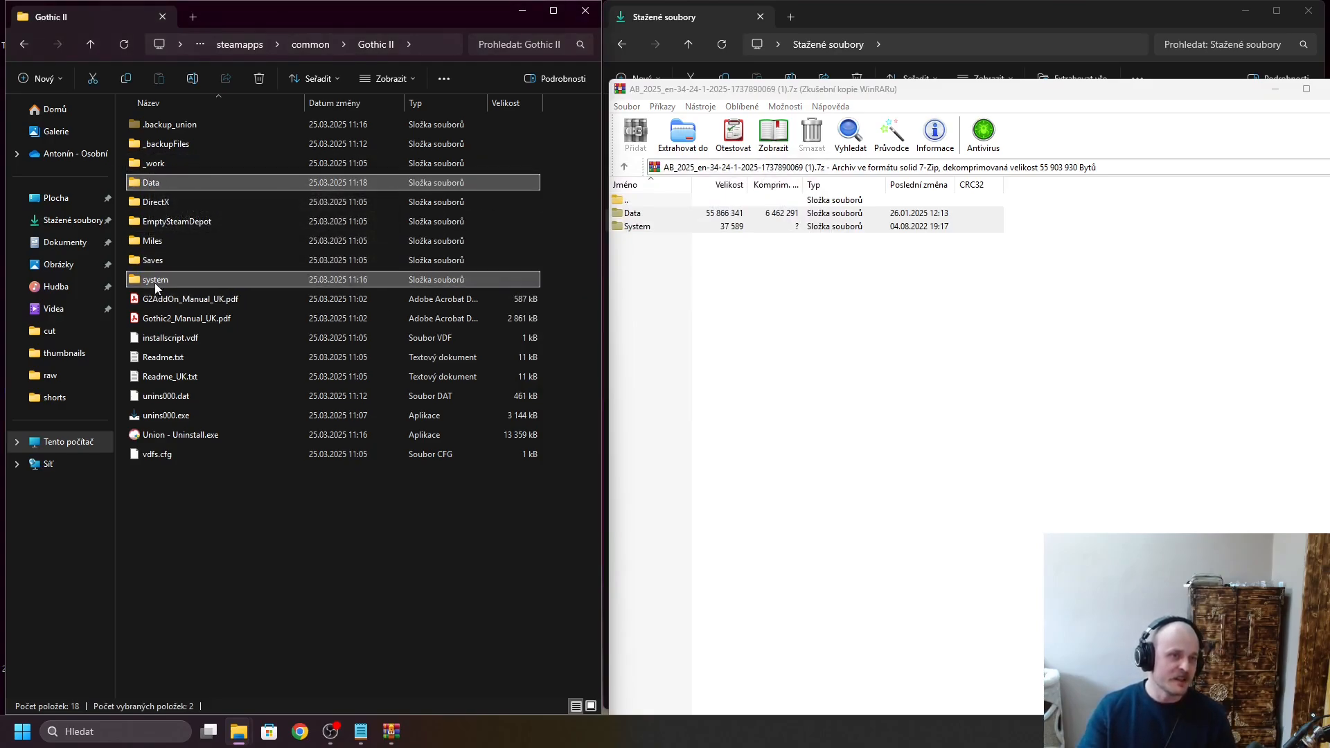
left_click_drag(1165, 90, 713, 81)
left_click(887, 79)
left_click(255, 518)
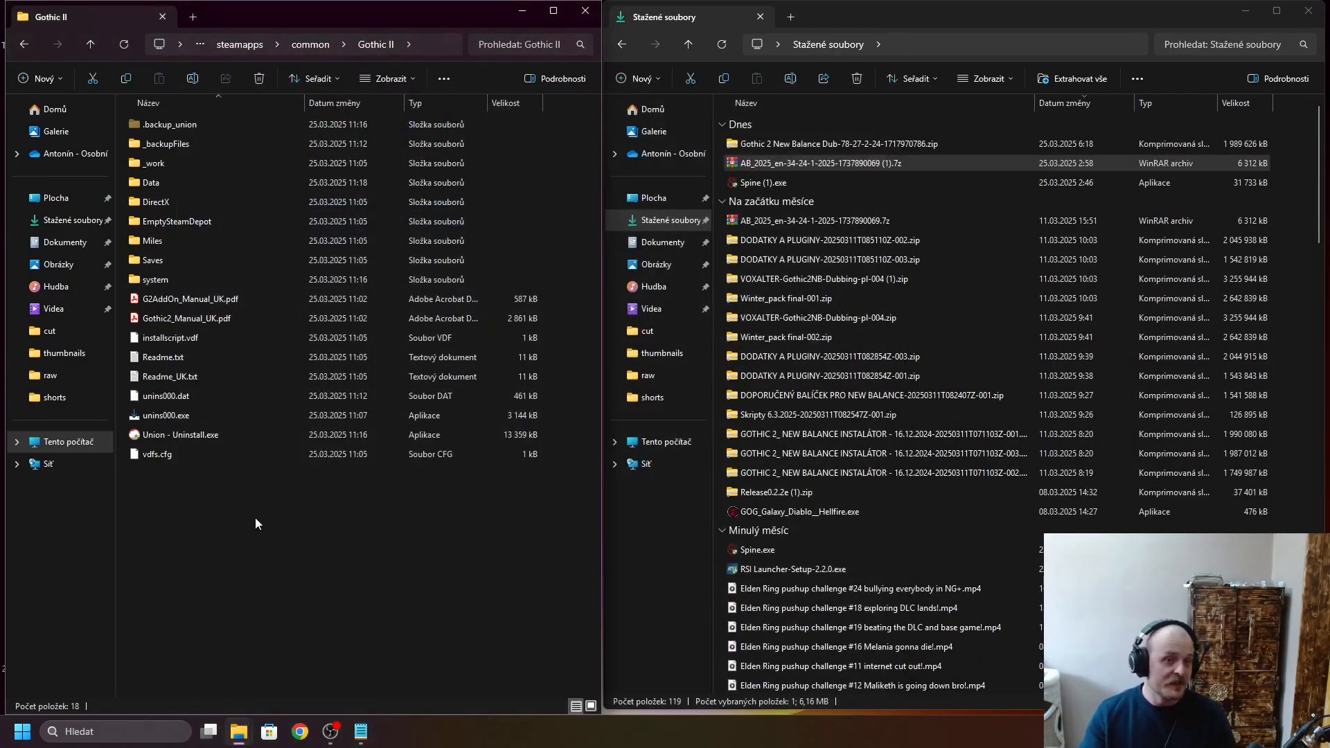
- Minimize both folder windows, launch the Gothic 2 New Balance mod from the desktop, and look through its main menu entries
left_click(525, 15)
left_click(1245, 11)
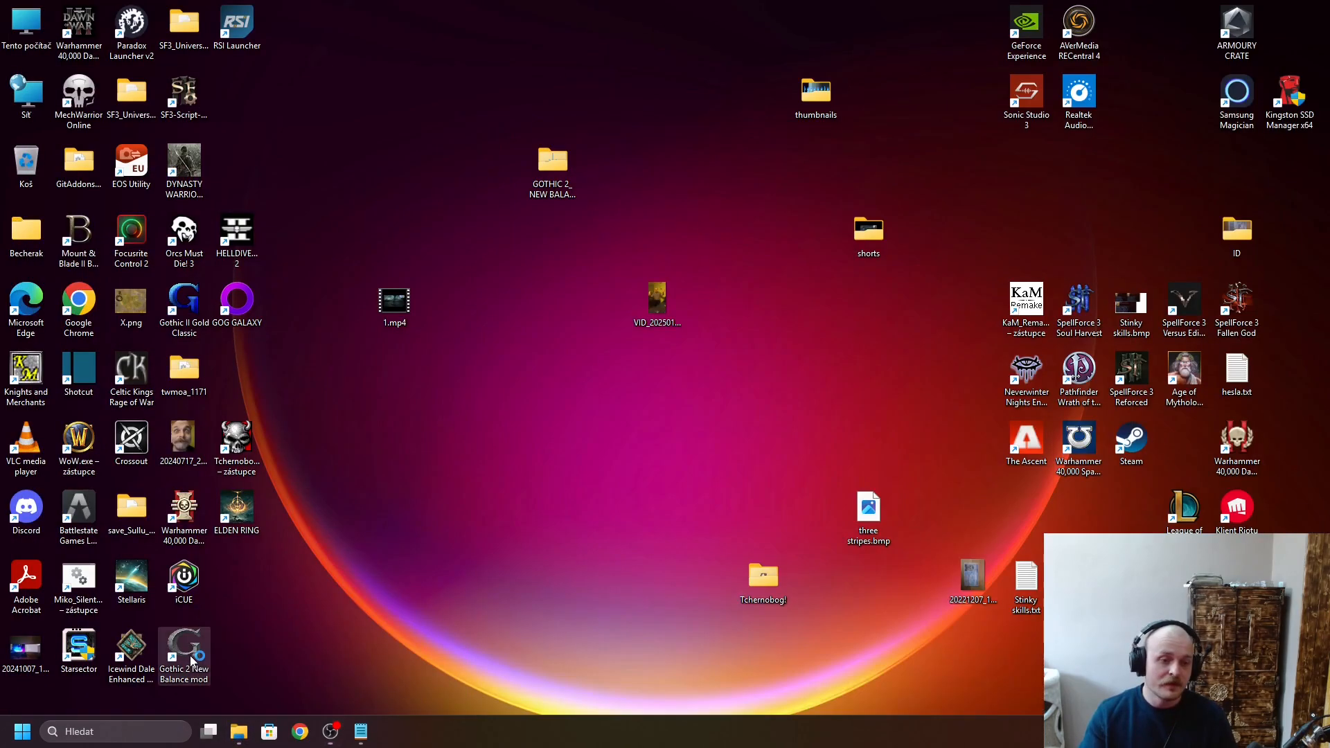
double_click(199, 659)
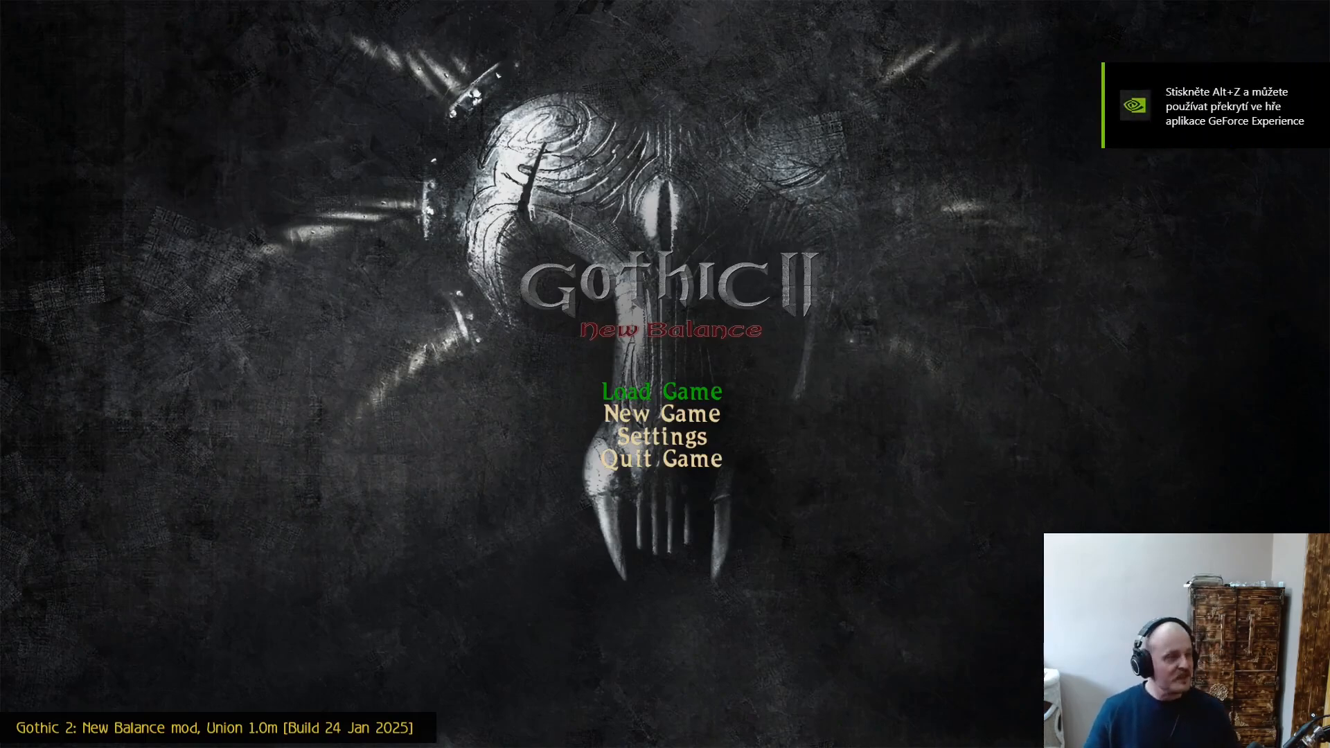
key("Down")
key("Down")
key("Down")
key("Down")
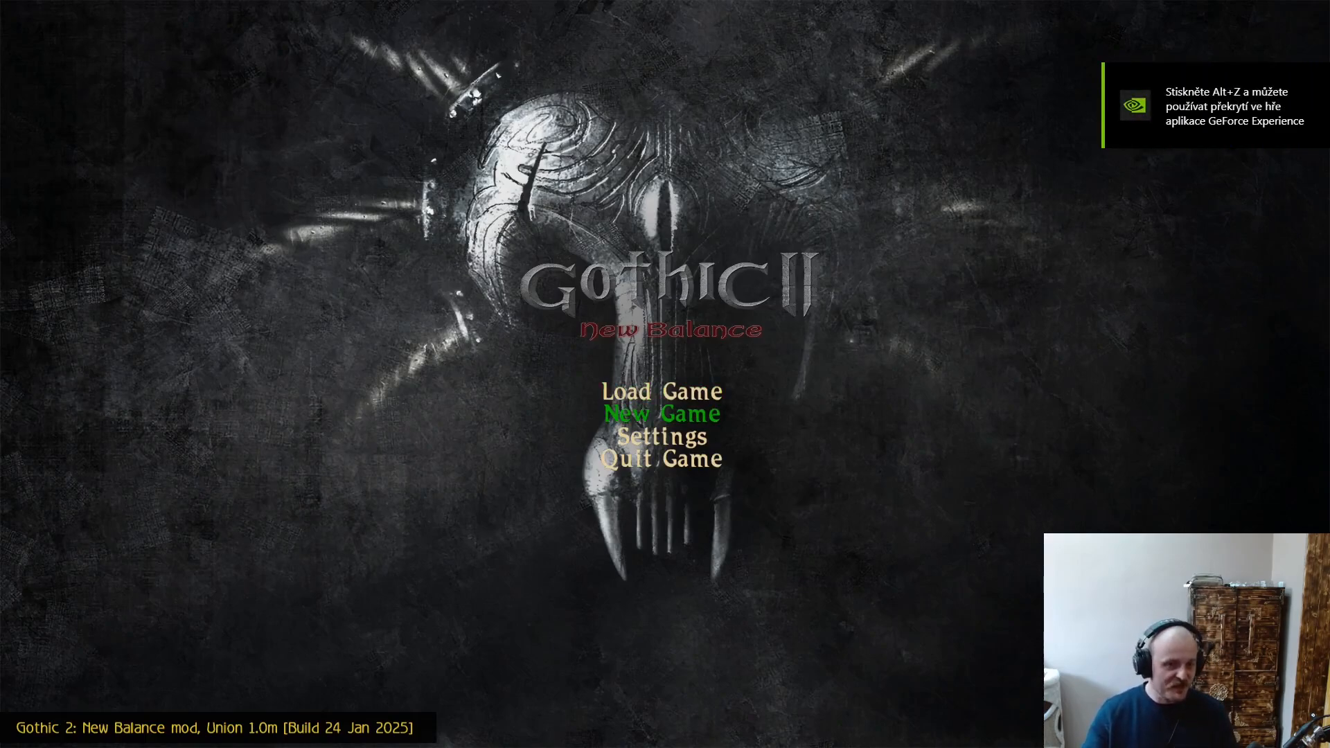
- Quit the game from its main menu and confirm the exit
key("Up")
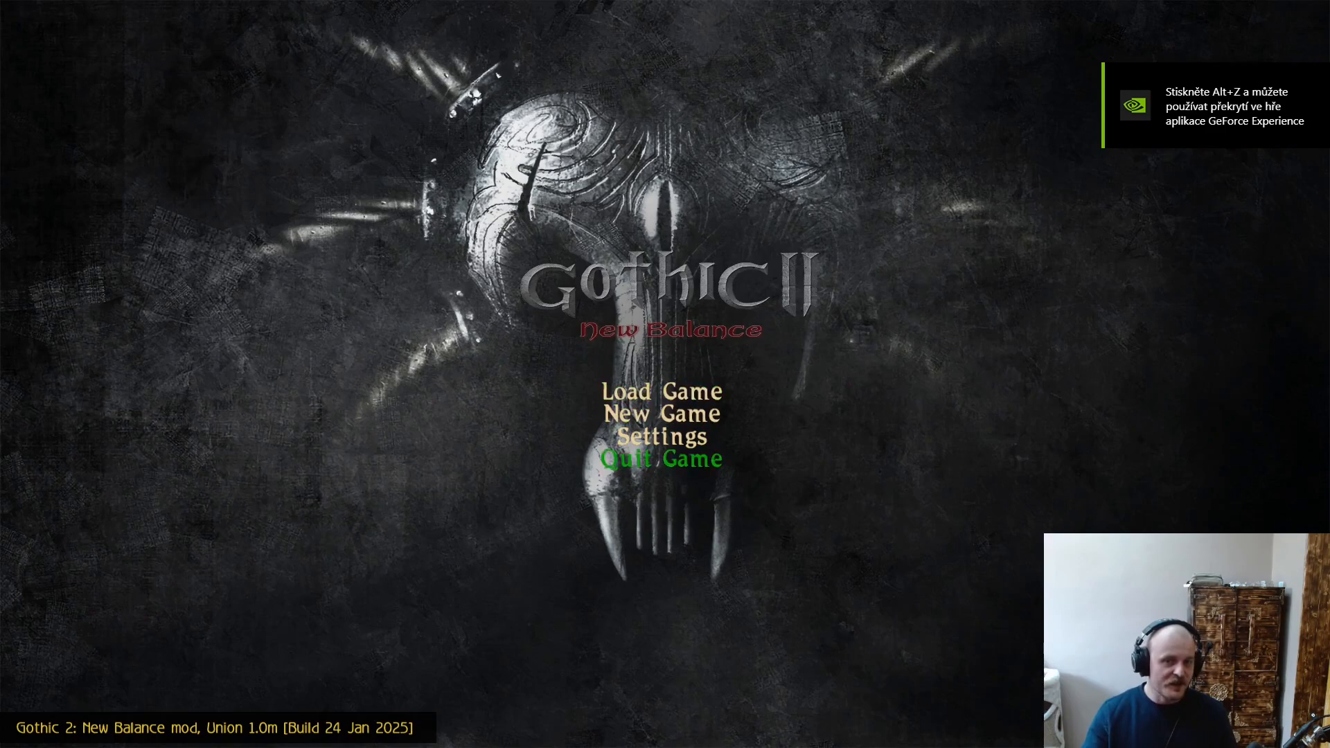
key("Return")
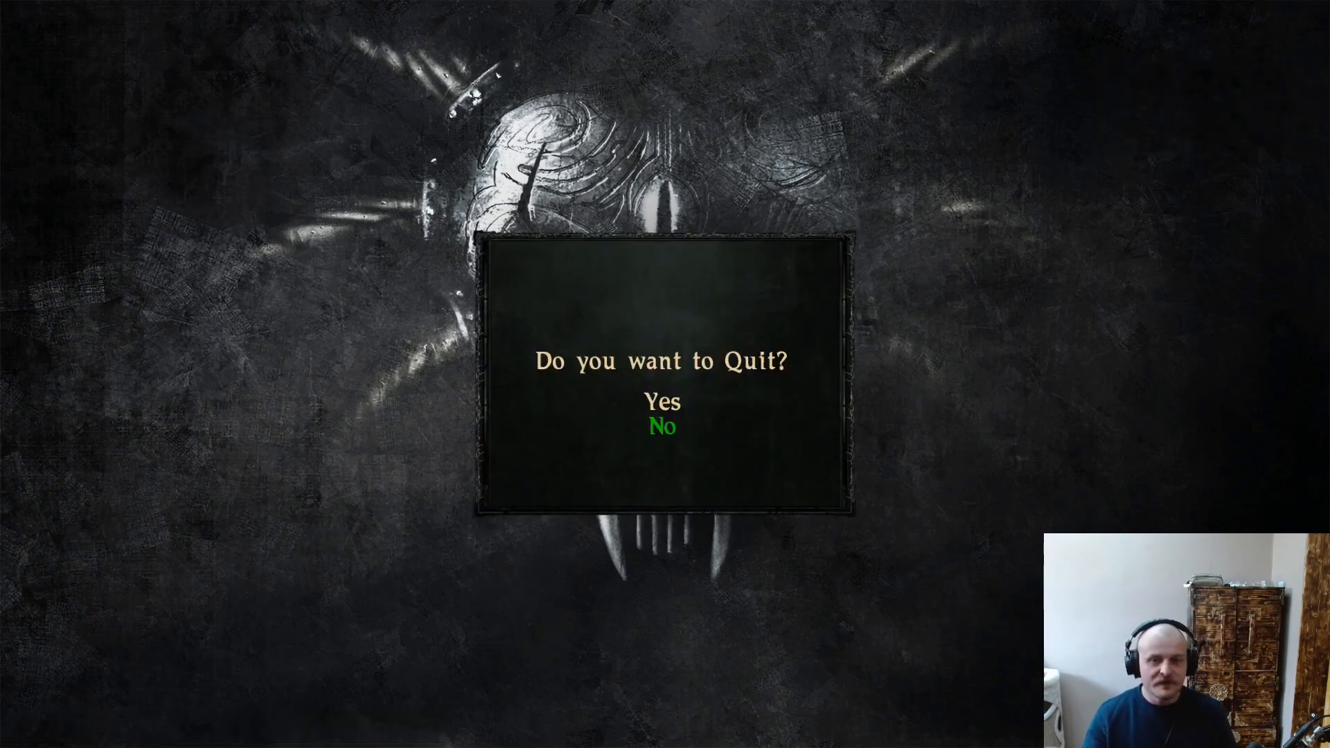
key("Up")
key("Return")
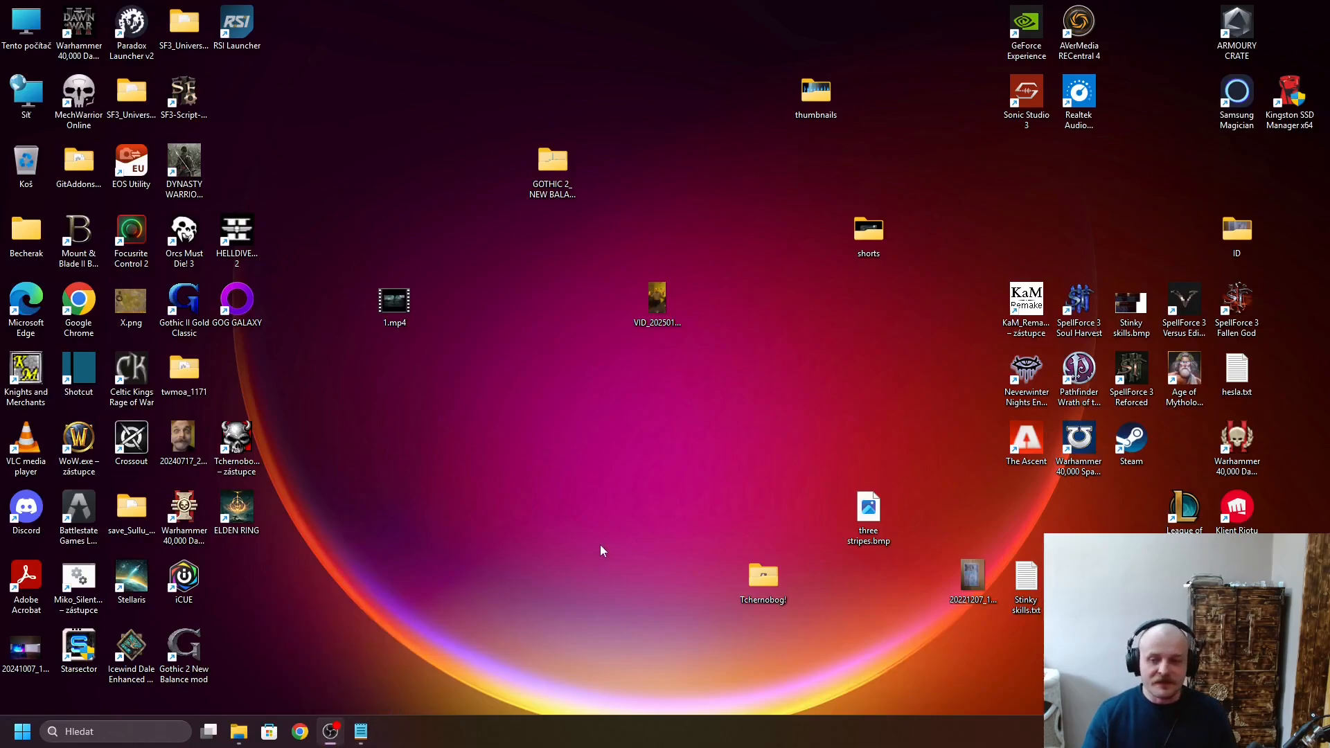
- Bring back the Gothic II and Downloads folders and open the archive Gothic 2 New Balance Dub-78-27-2-24-1717970786.zip
left_click(223, 682)
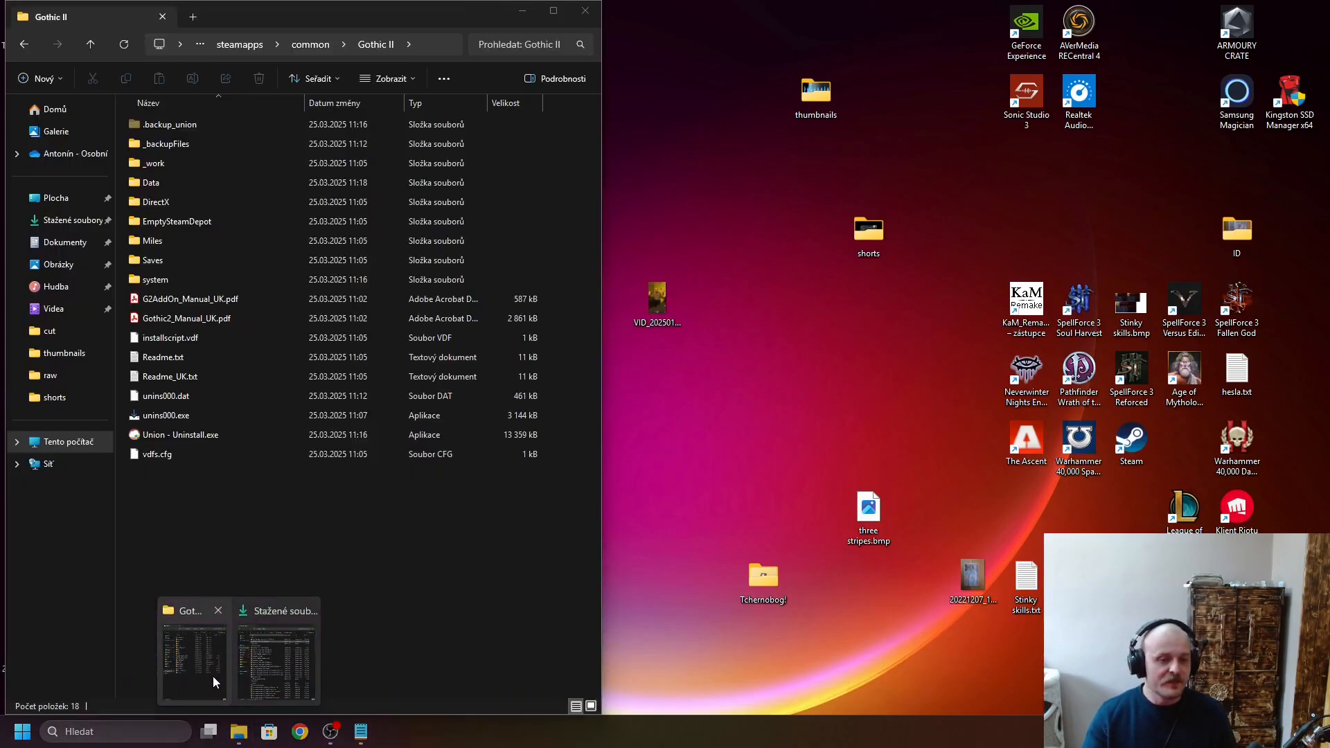
mouse_move(239, 734)
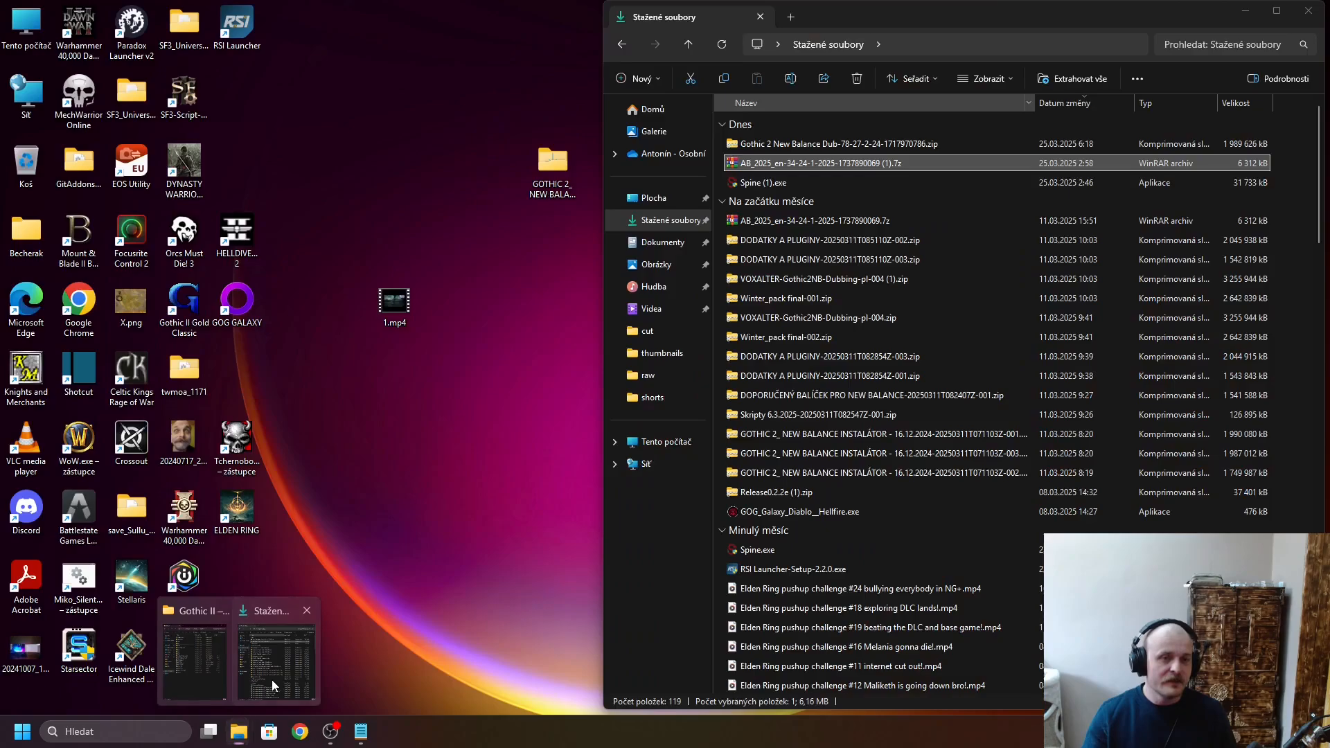
left_click(271, 680)
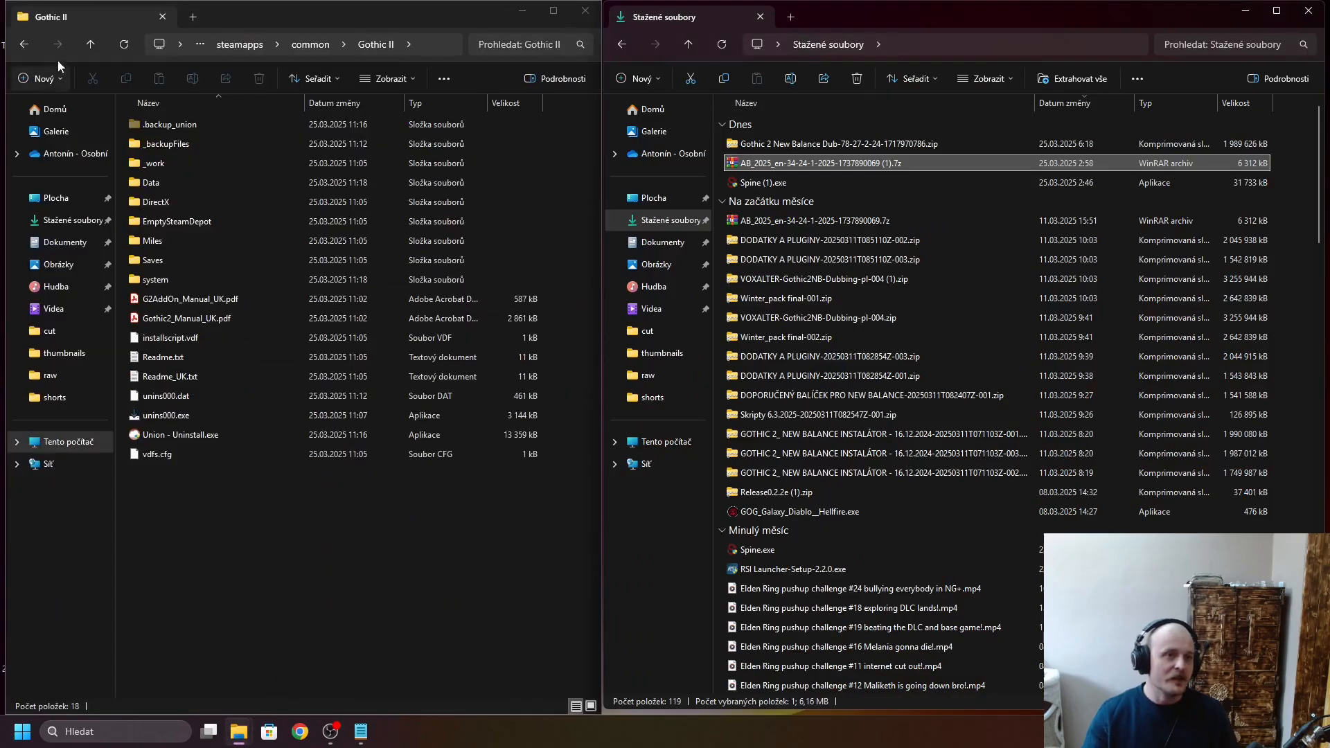
double_click(788, 139)
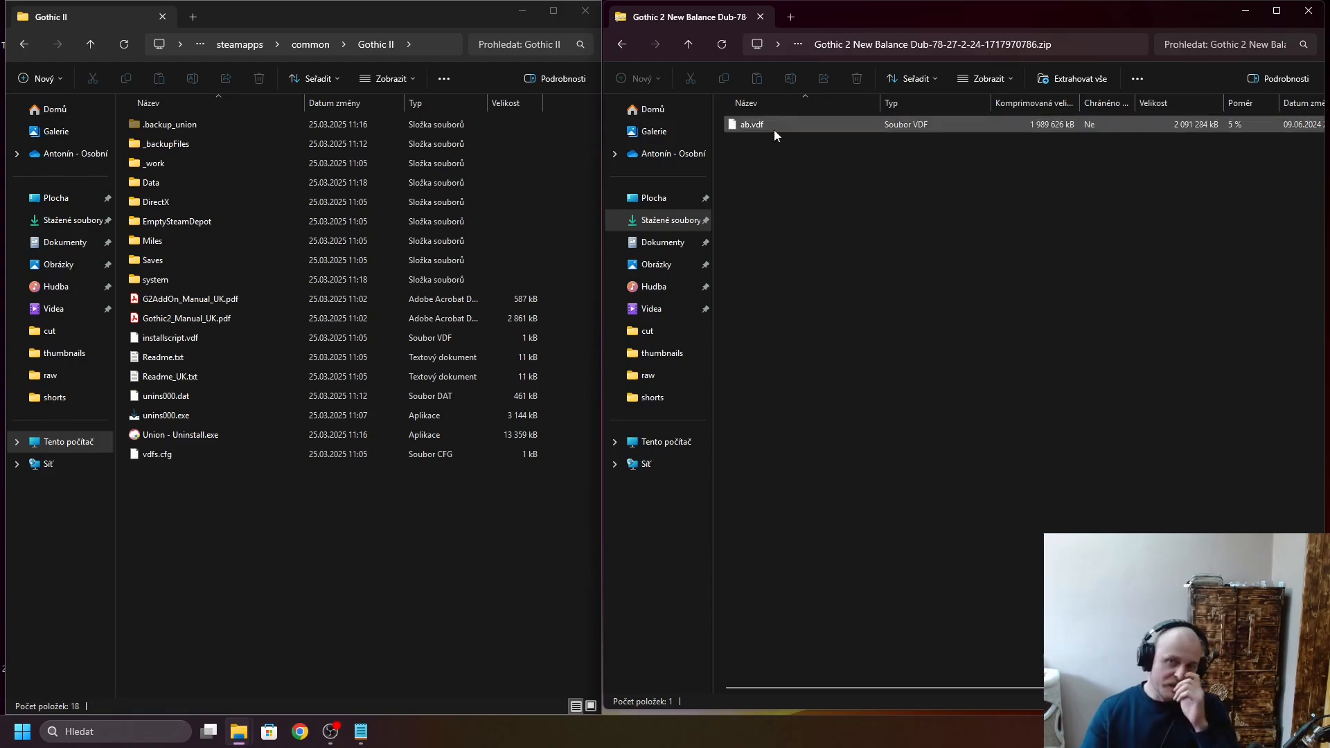
- Extract ab.vdf from the dubbing archive into the Data folder of Gothic II
double_click(194, 181)
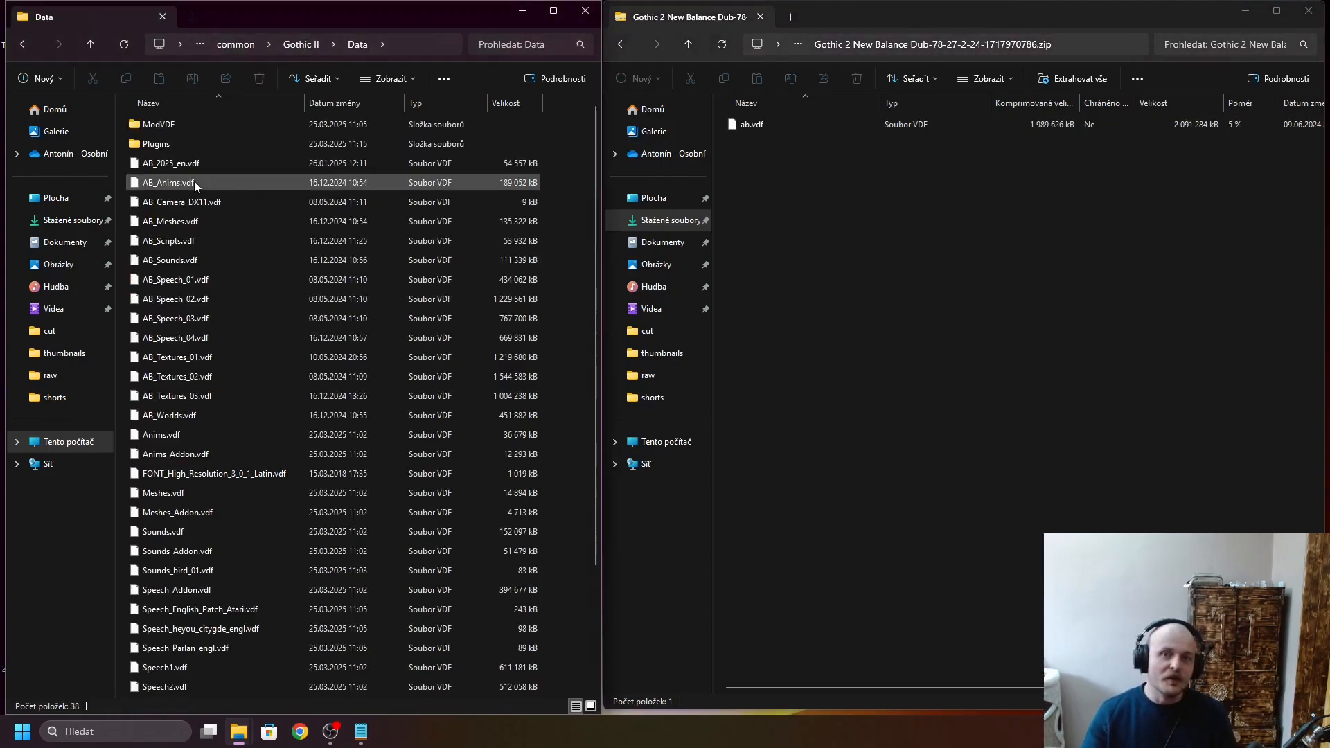
left_click(305, 42)
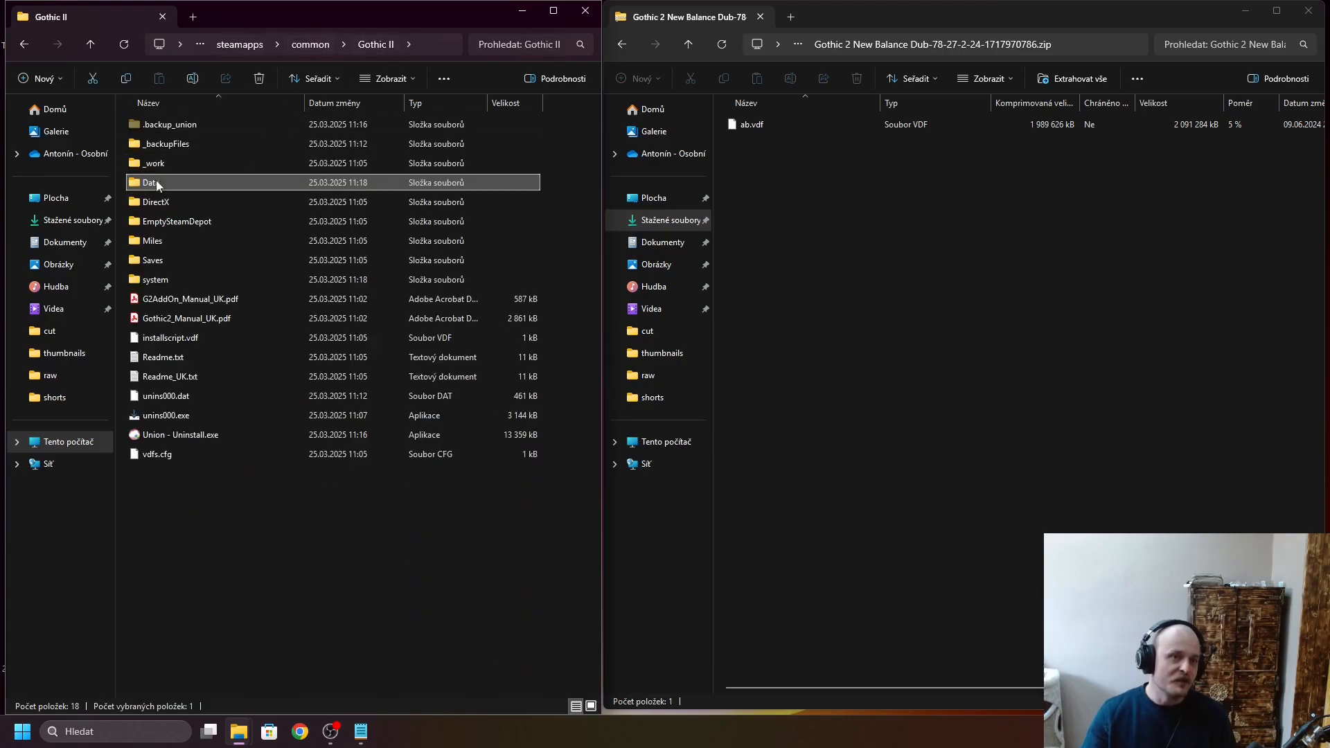
double_click(168, 183)
scroll(322, 388, "down", 3)
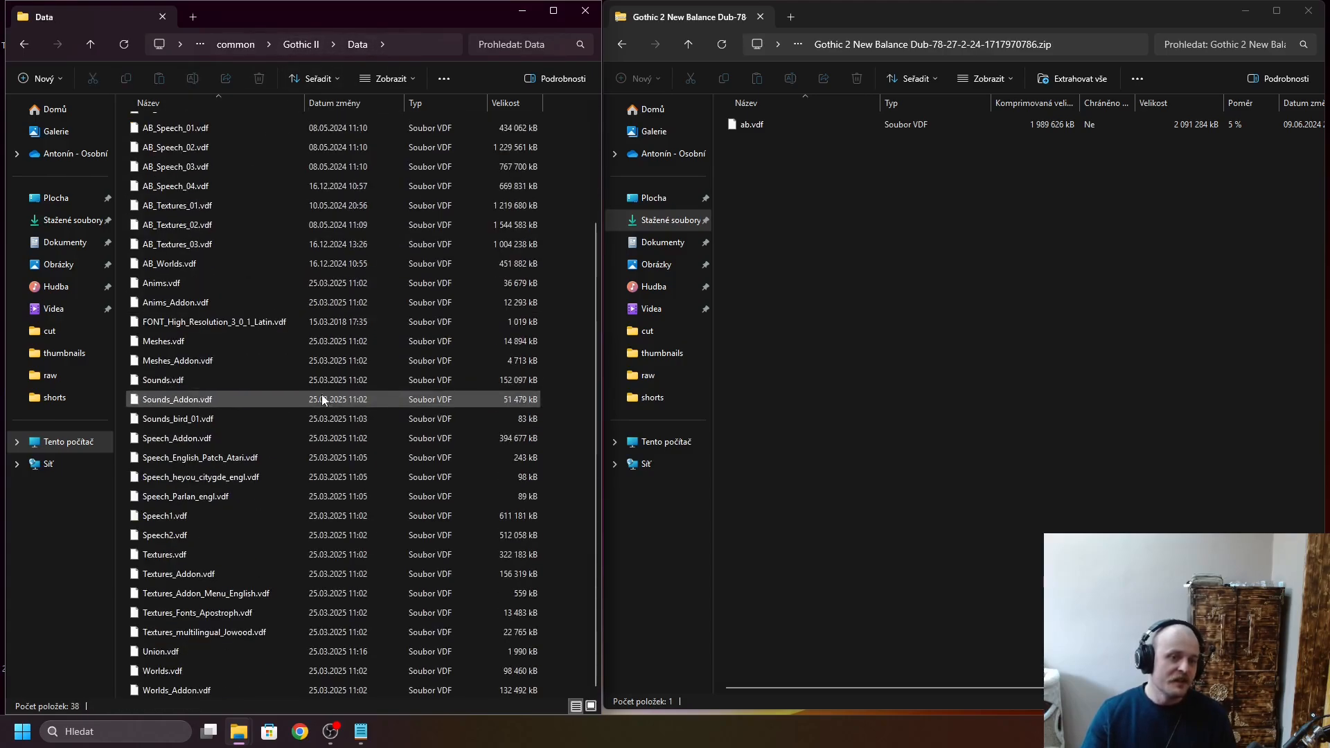
left_click(762, 125)
left_click_drag(763, 126, 567, 194)
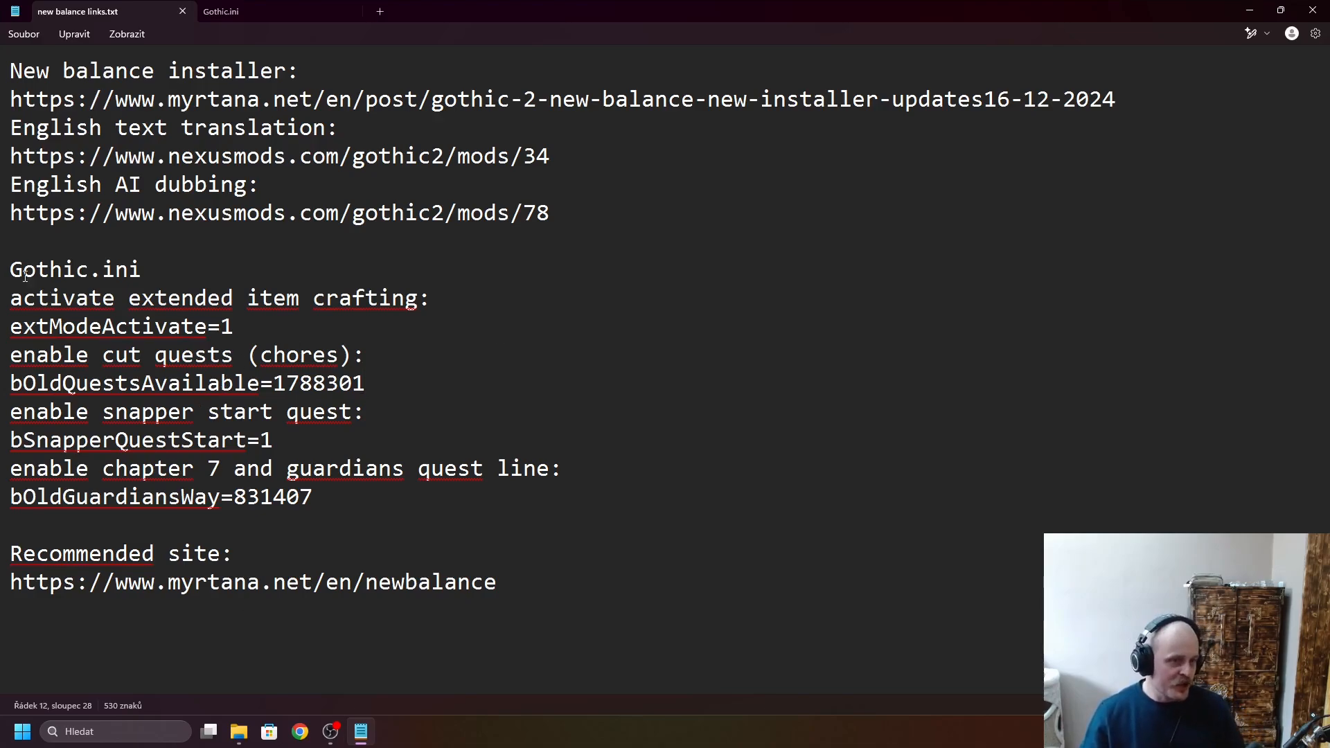
- Switch to Notepad and point out the Gothic.ini heading in new balance links.txt
left_click_drag(11, 272, 160, 274)
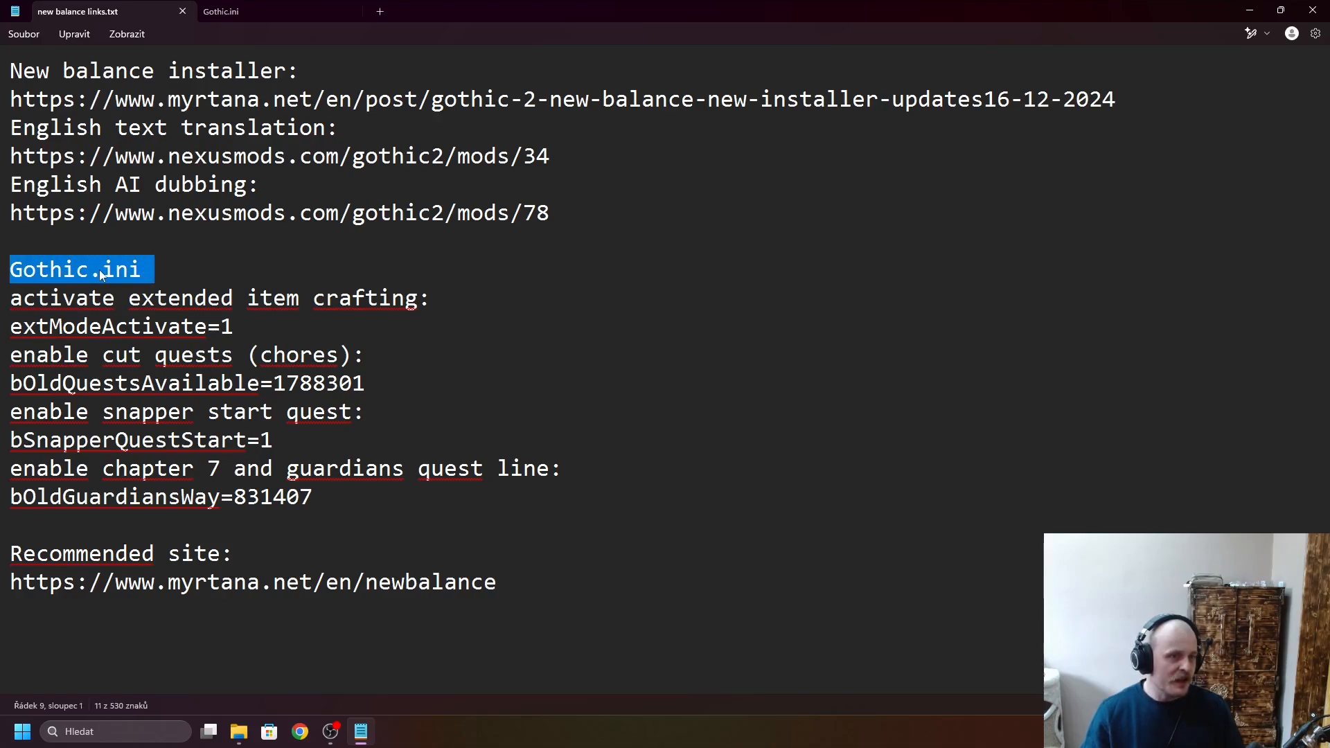
left_click(219, 263)
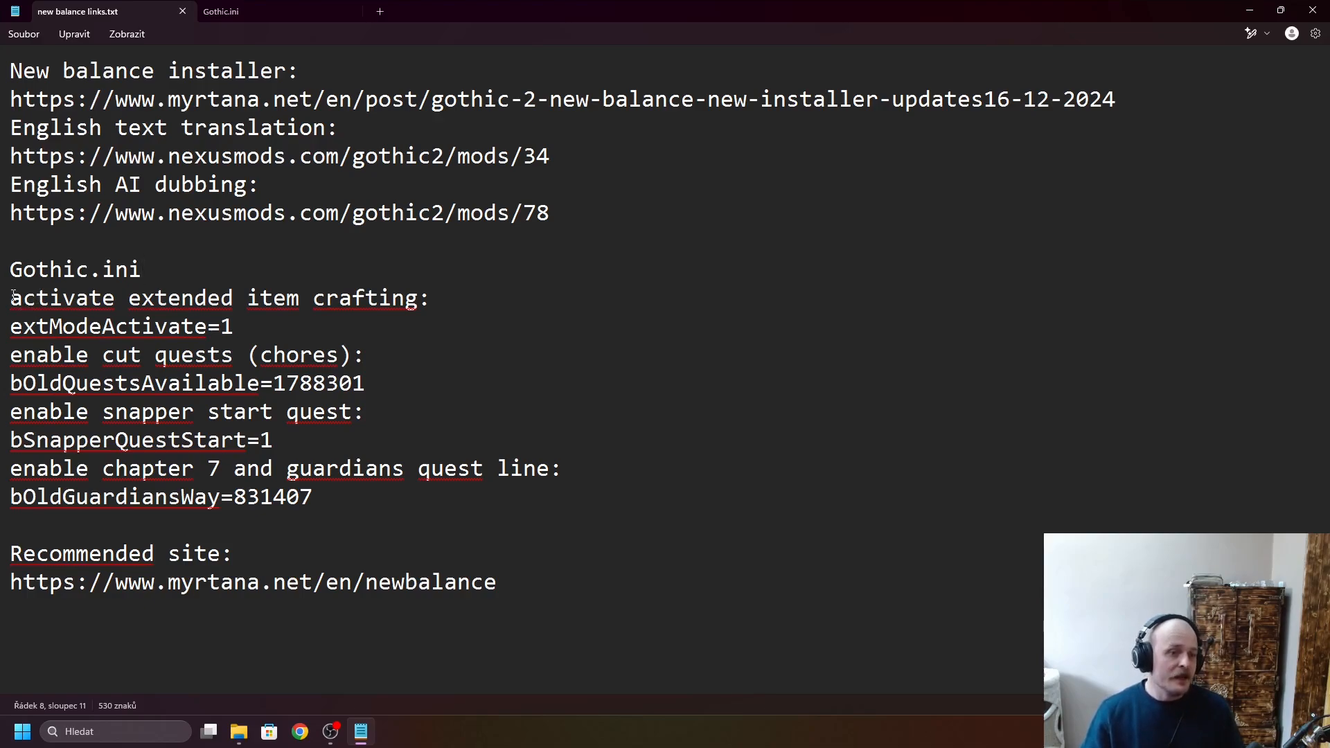
- Point out the extended item crafting heading and its extModeActivate=1 line in new balance links.txt
left_click_drag(12, 296, 431, 300)
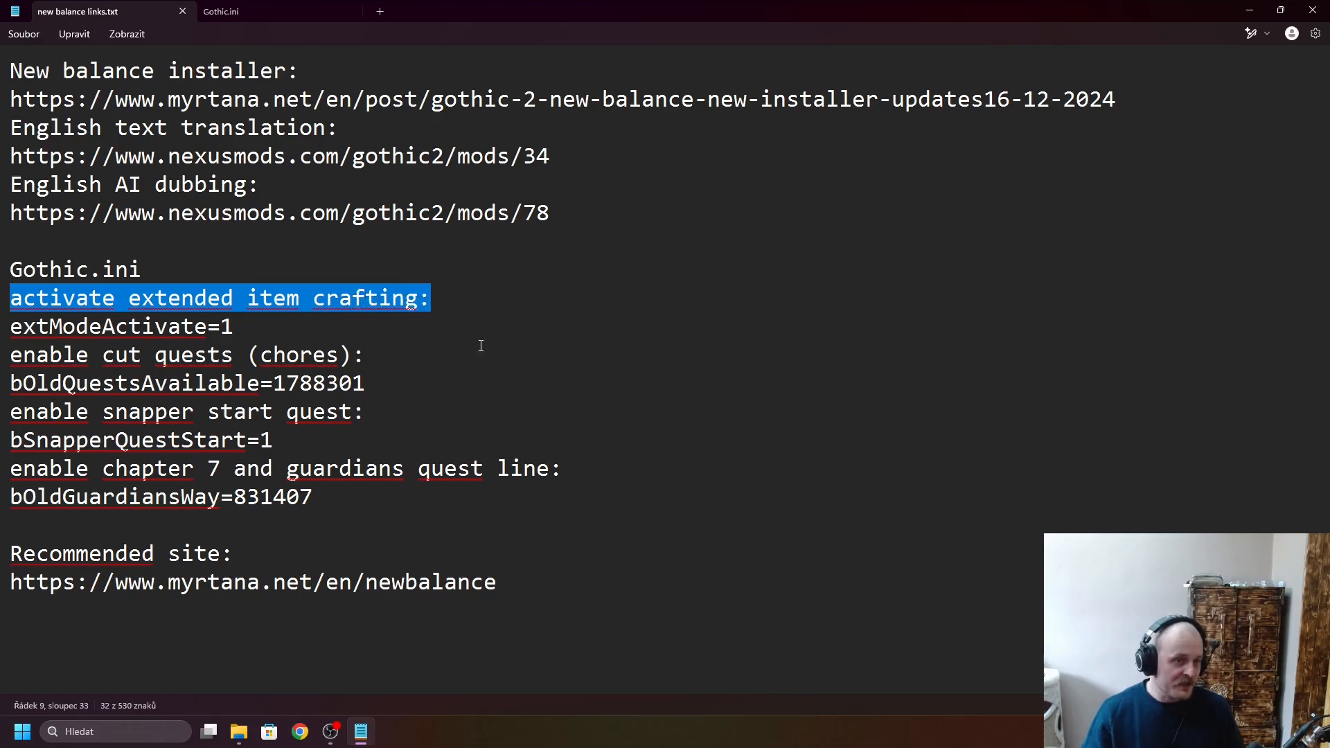
left_click(518, 345)
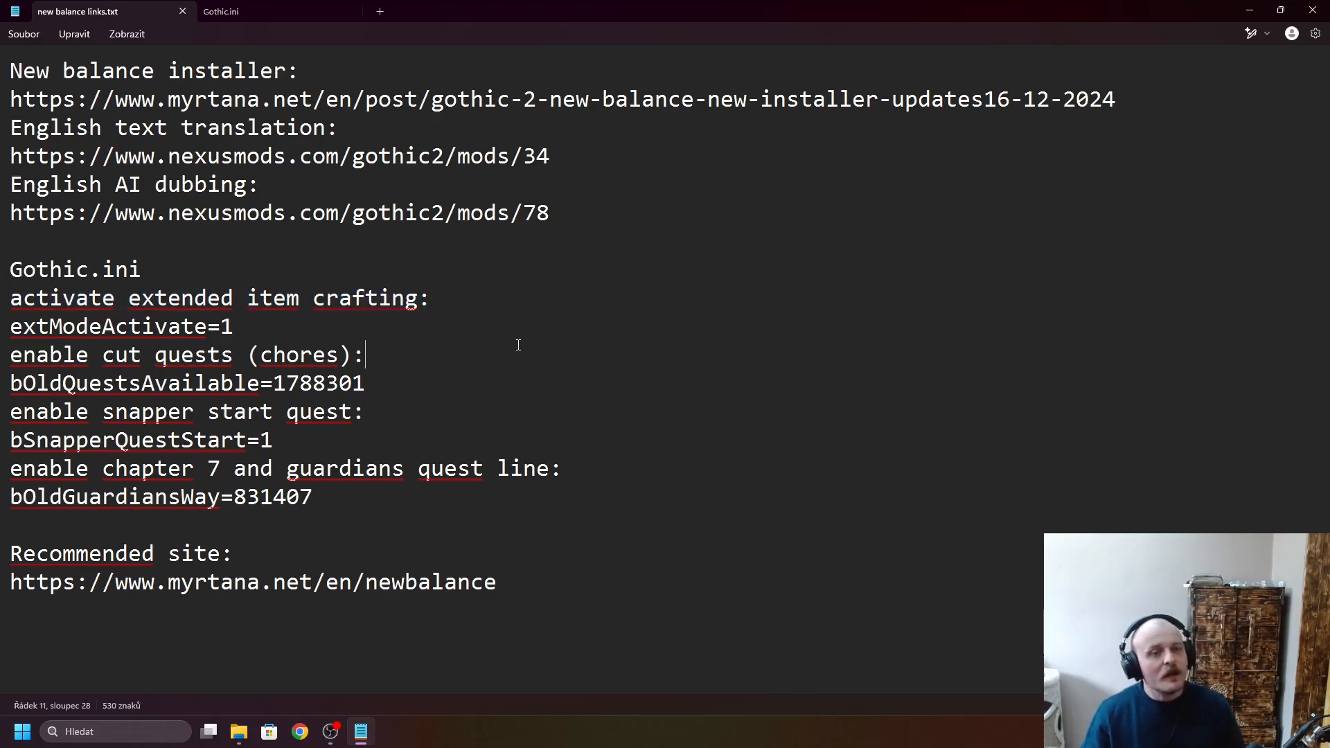
left_click(245, 325)
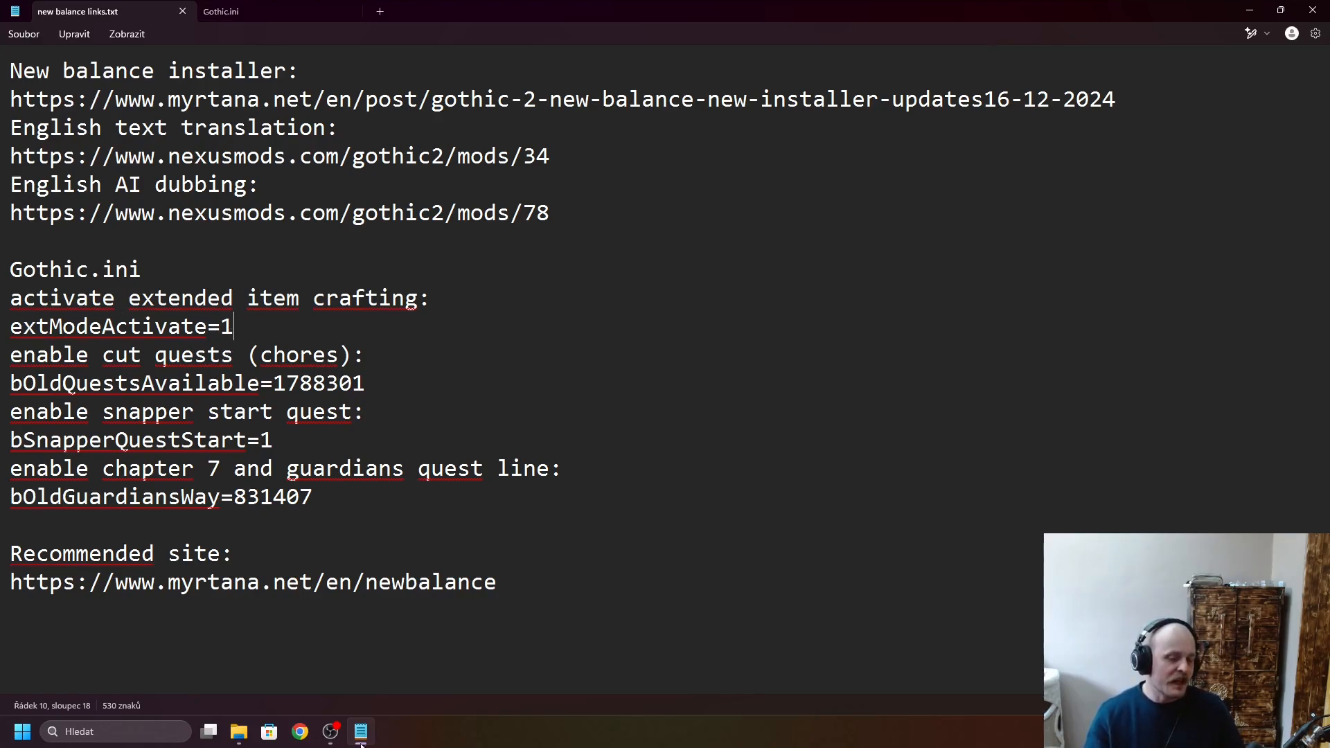
- Switch to File Explorer, open the system folder inside Gothic II and select Gothic.ini
left_click(239, 732)
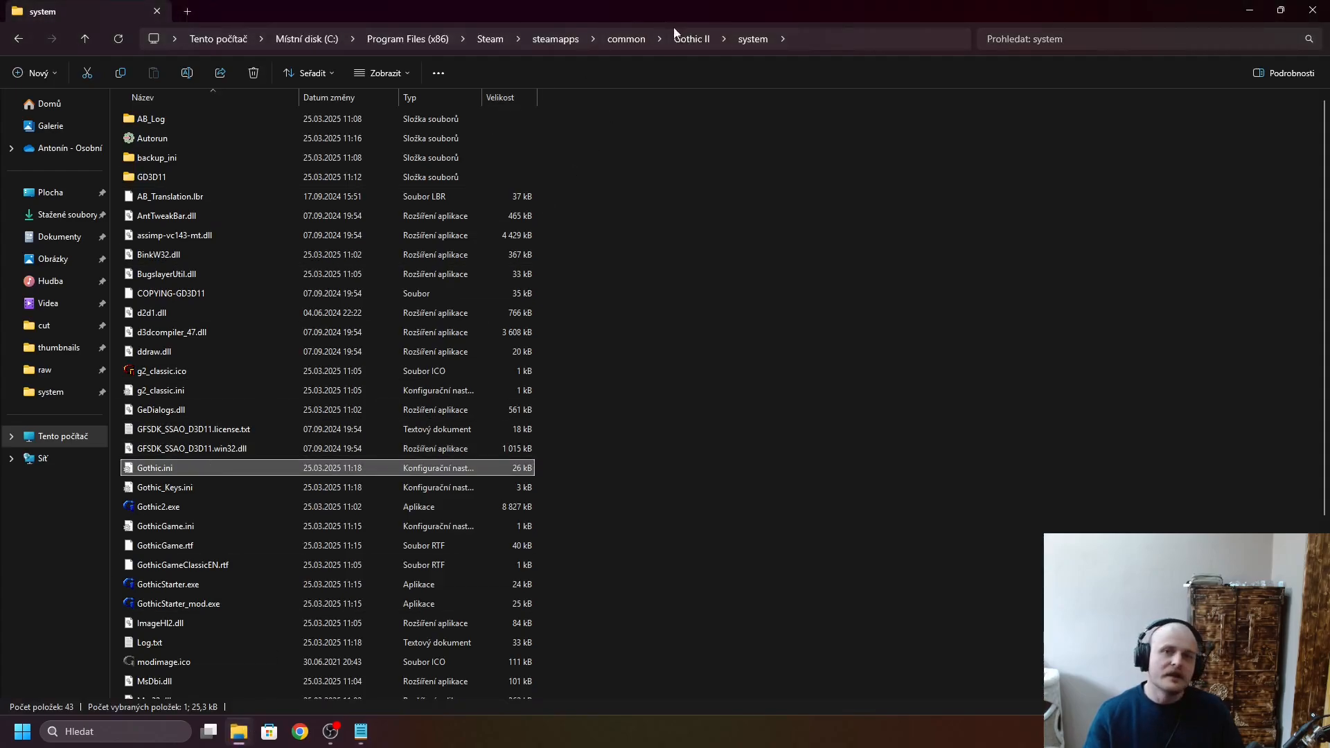
left_click(685, 42)
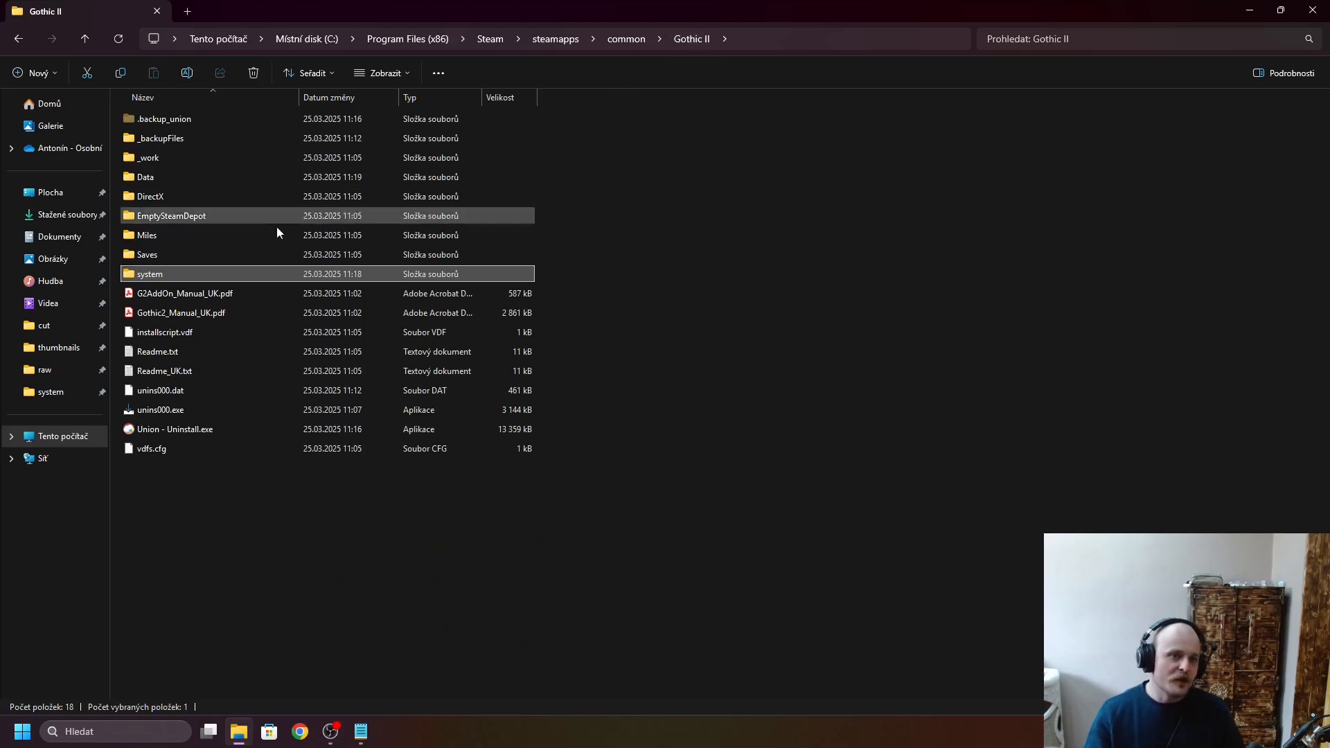
double_click(153, 275)
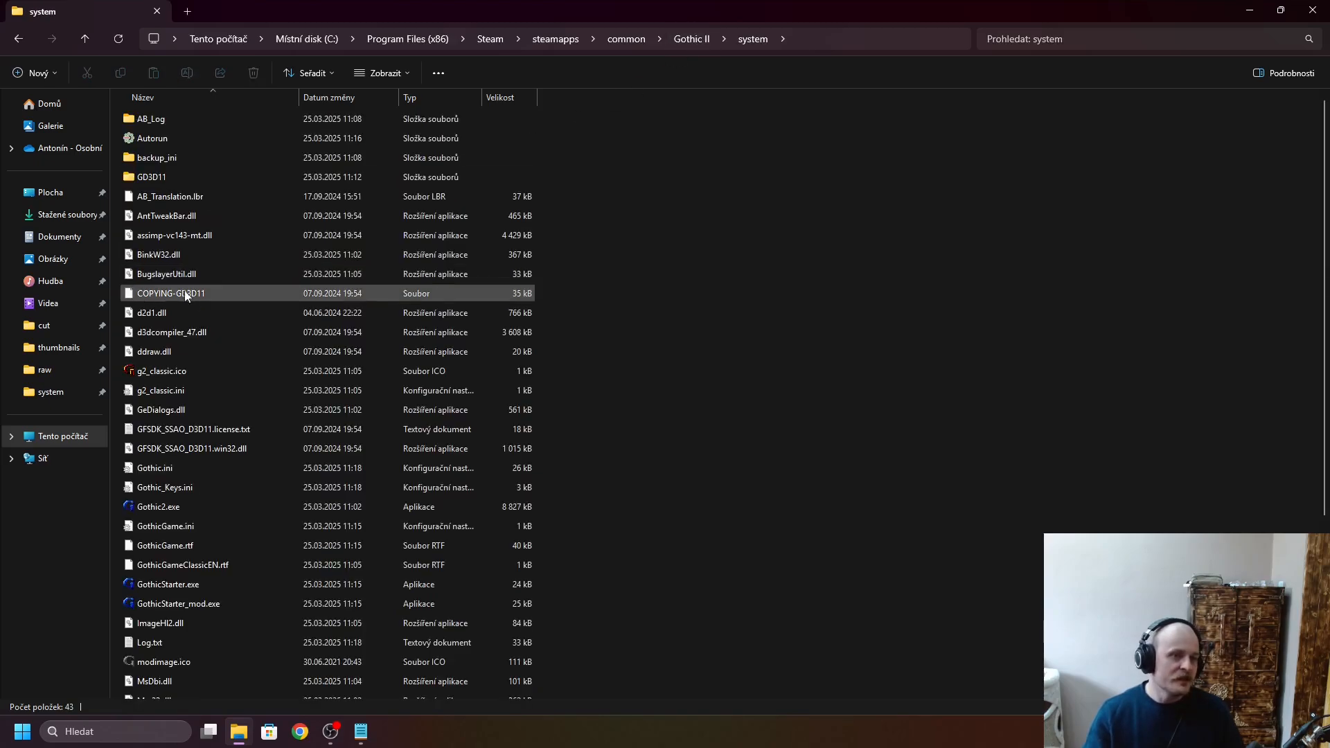
scroll(218, 469, "down", 3)
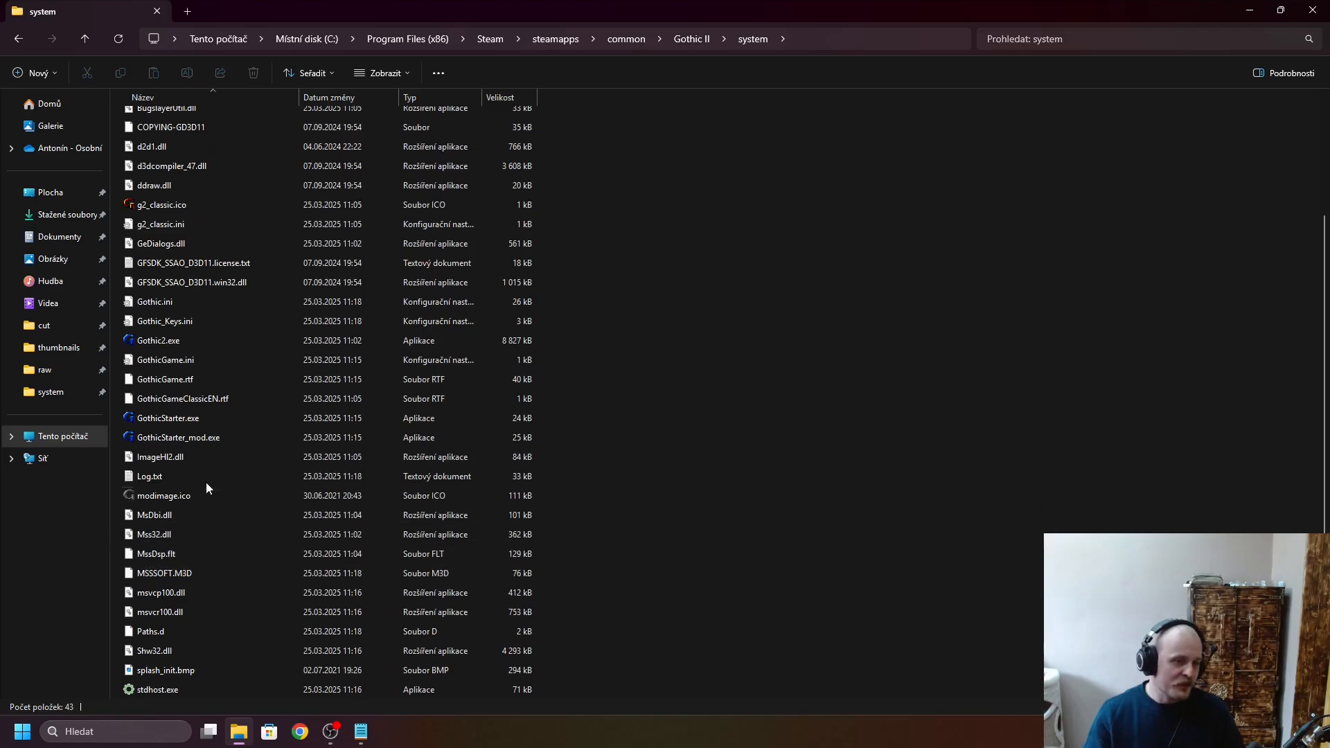
left_click(165, 305)
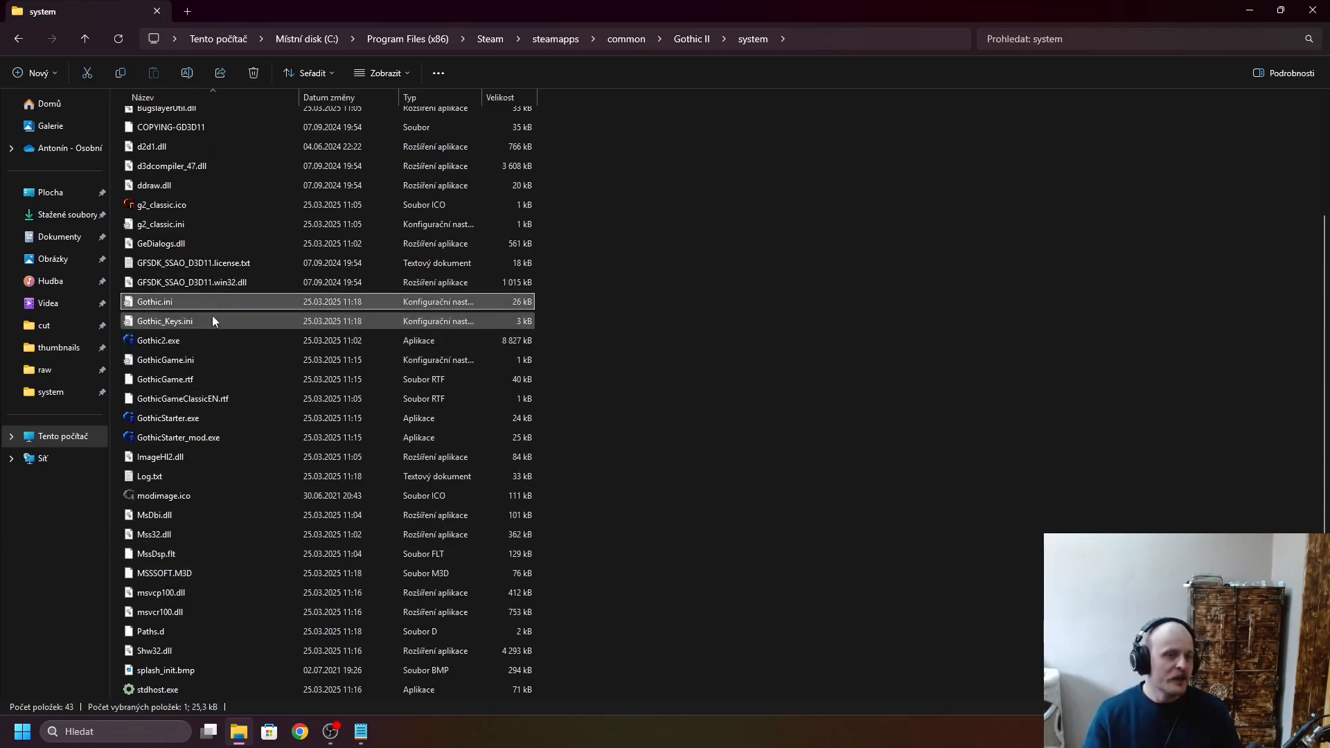
scroll(214, 321, "up", 3)
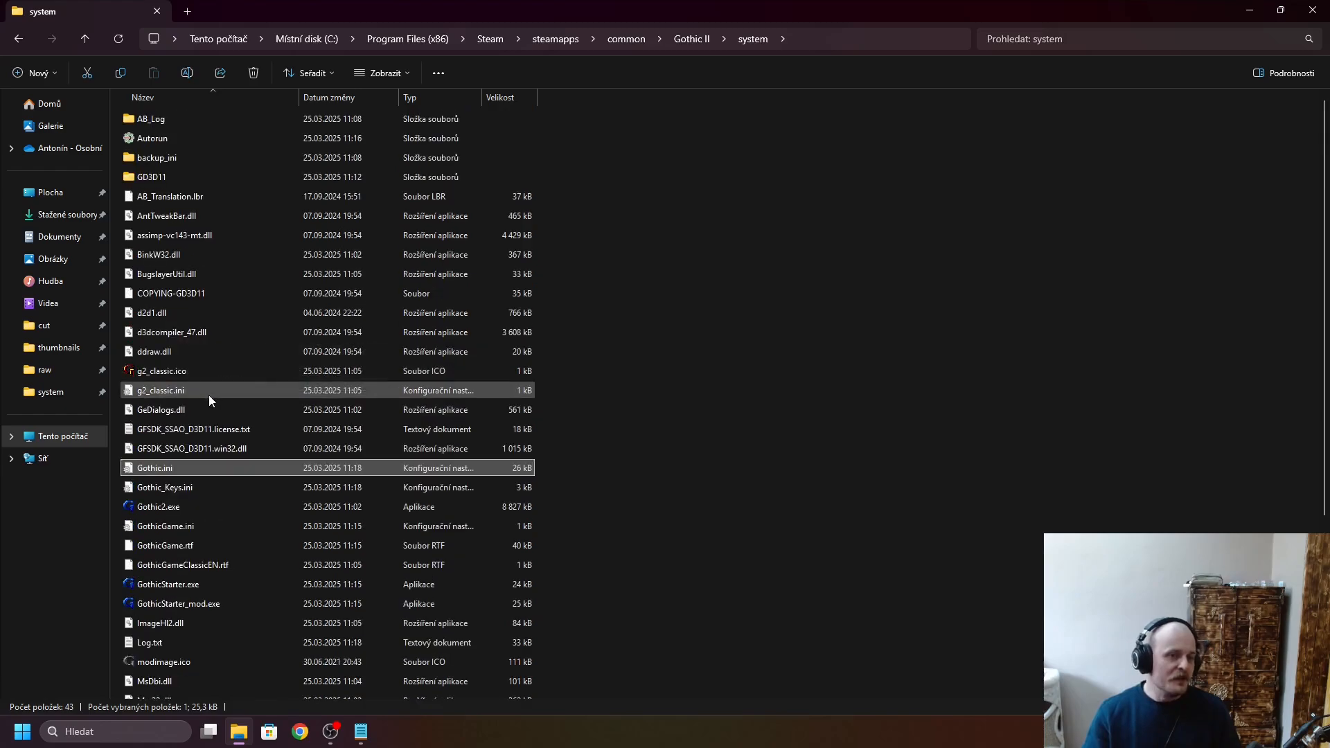
left_click(213, 128)
left_click(215, 195)
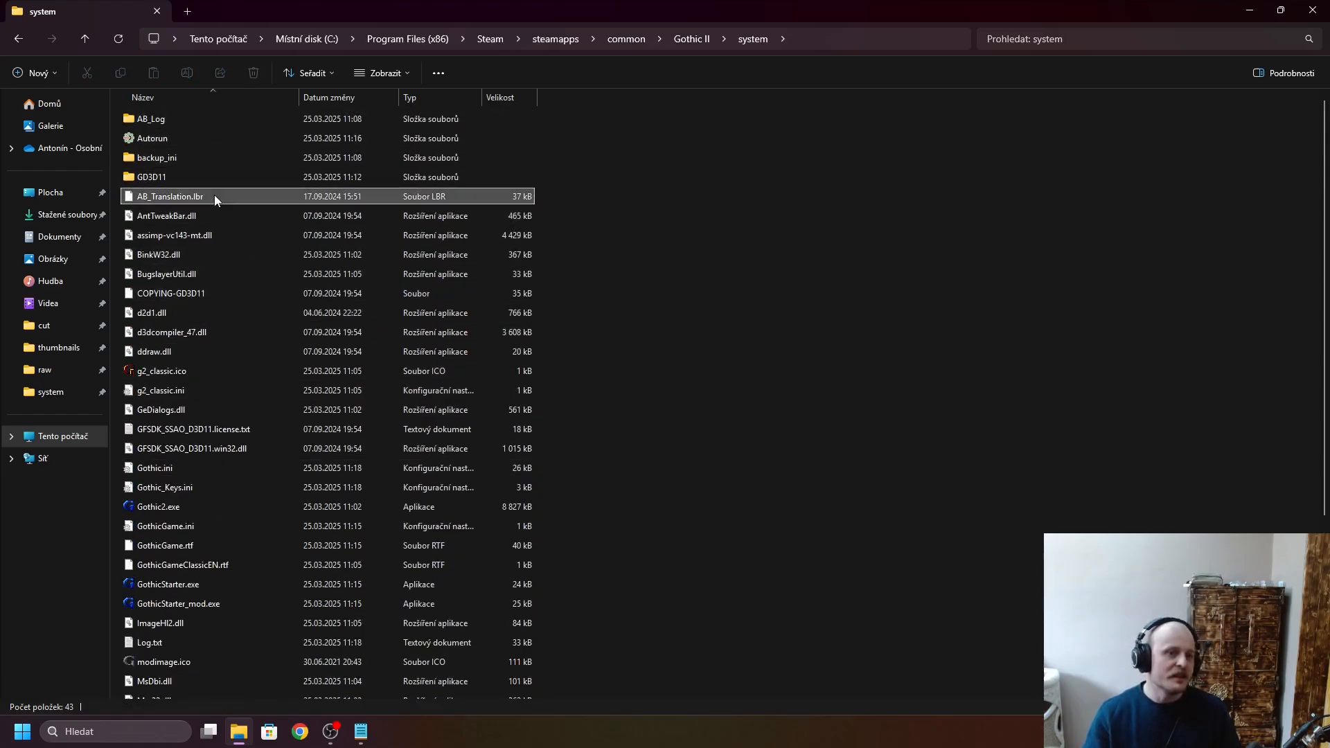
left_click(214, 196)
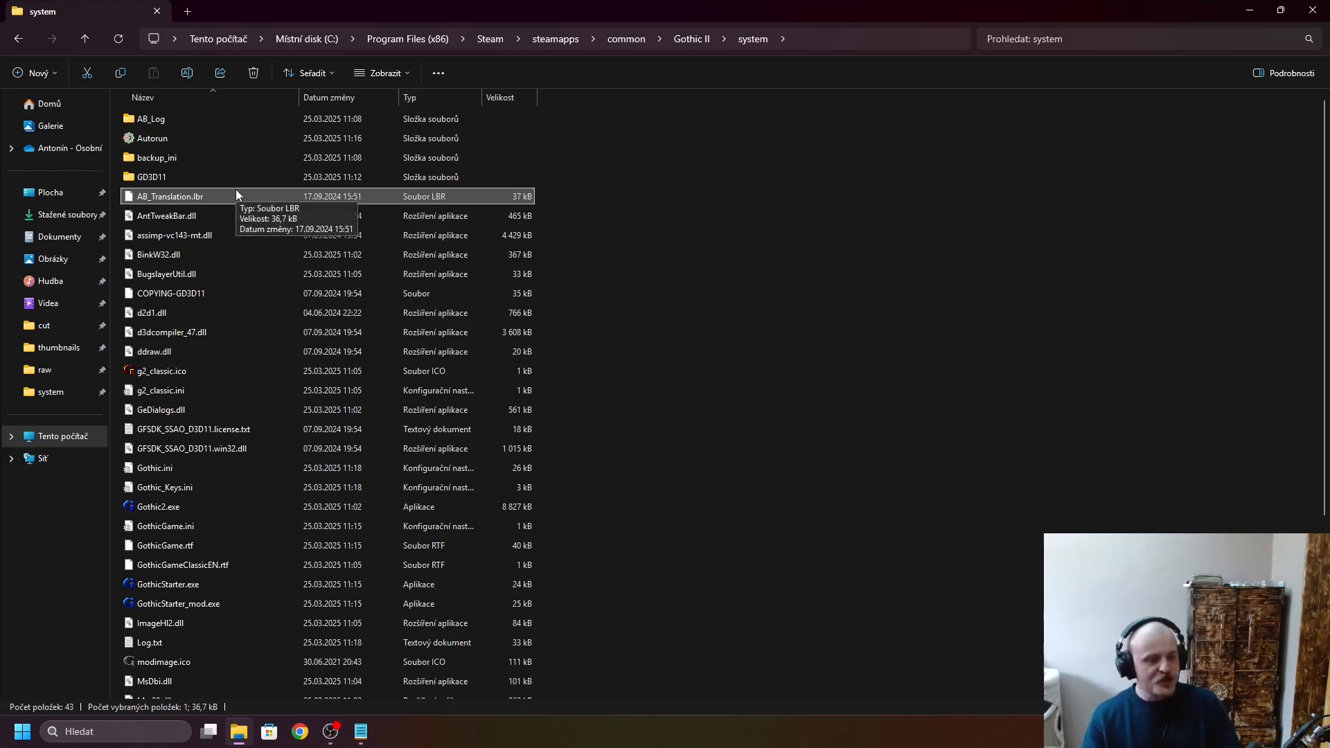
key("g")
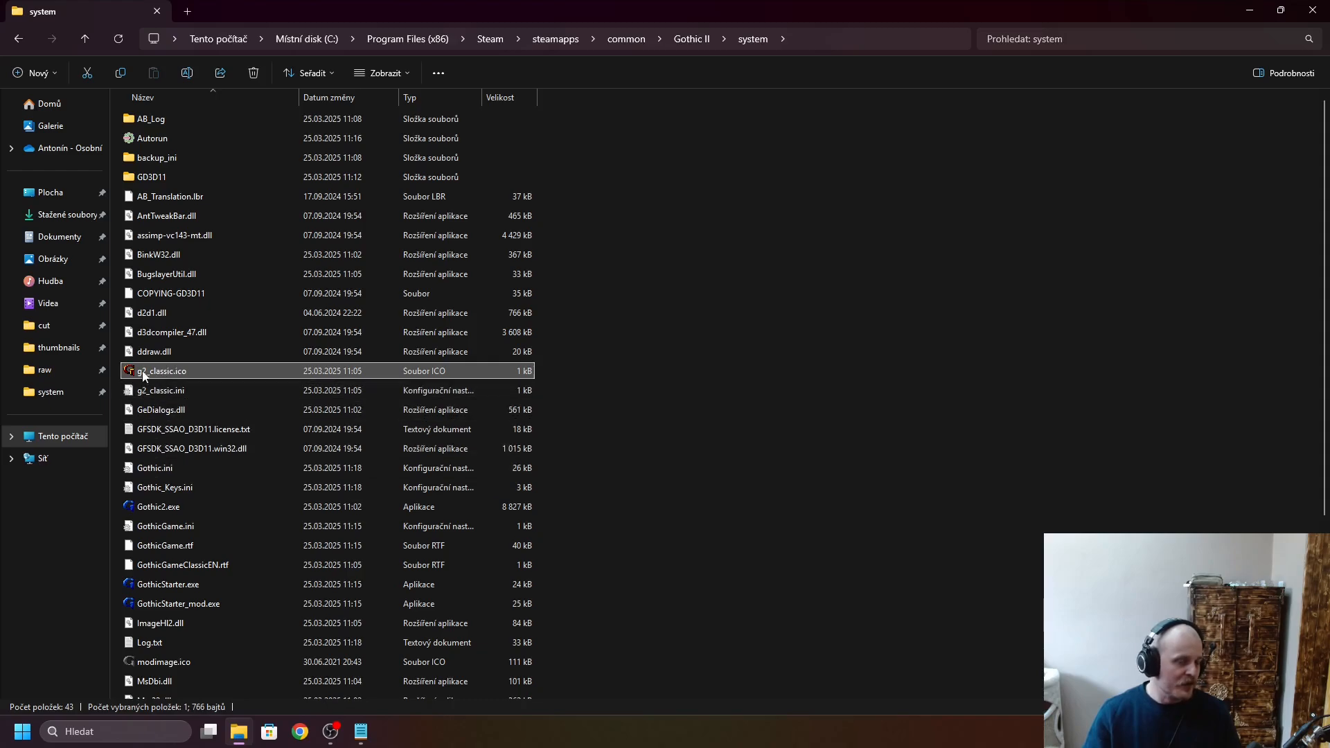
mouse_move(144, 375)
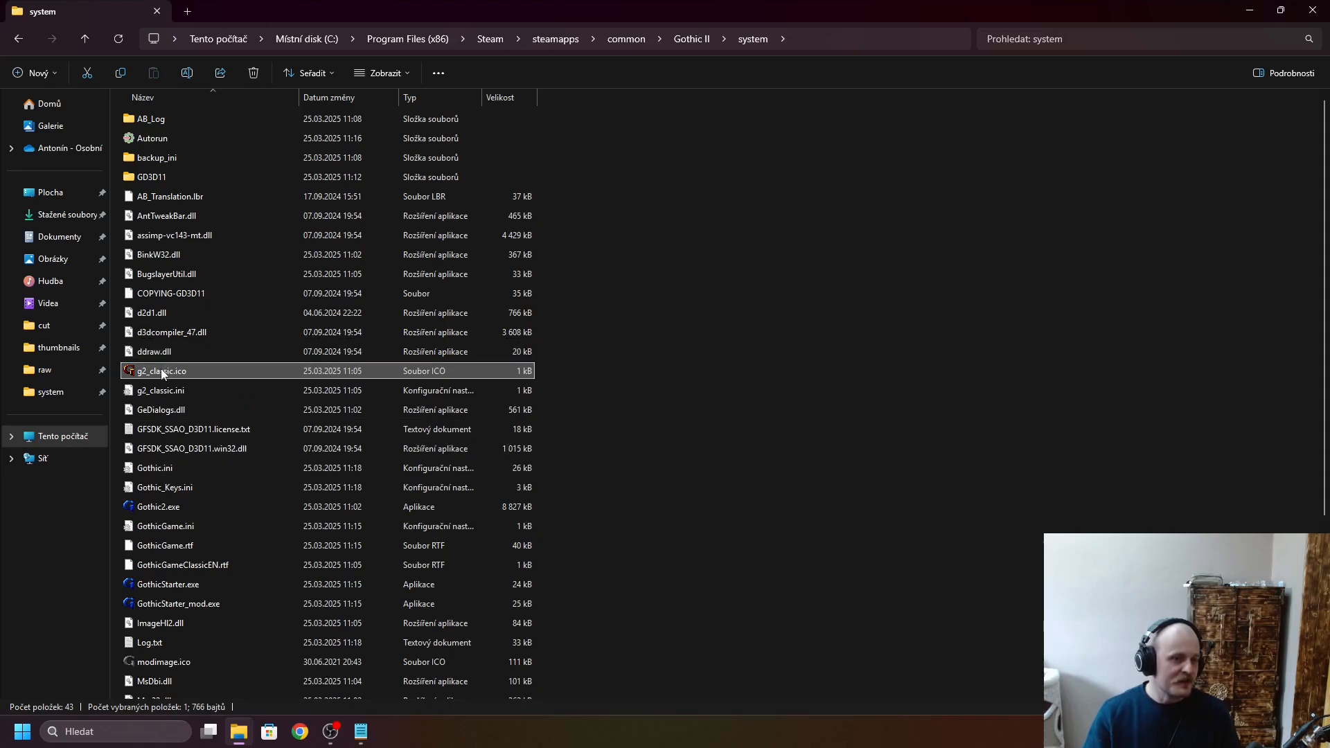
left_click(153, 469)
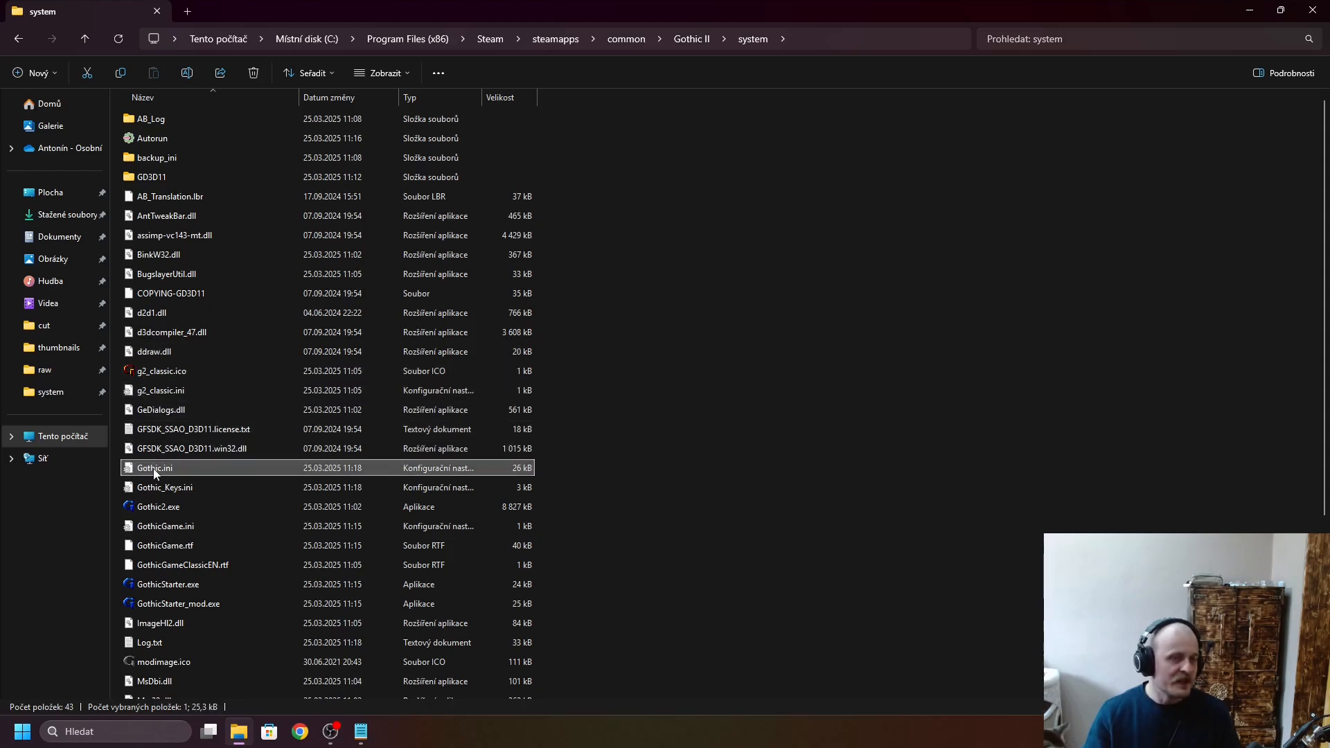
- Close the already open Gothic.ini in Notepad and reopen the file from the system folder
left_click(358, 739)
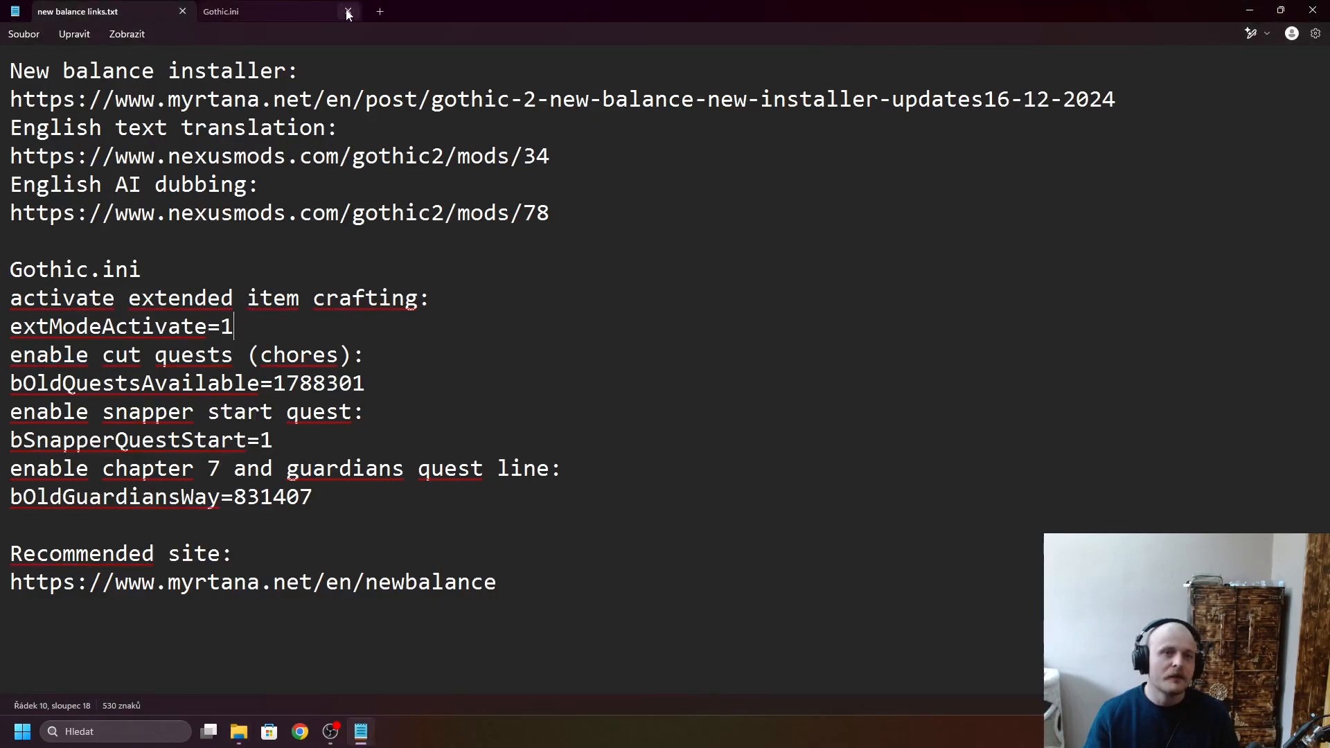
left_click(348, 11)
left_click(362, 735)
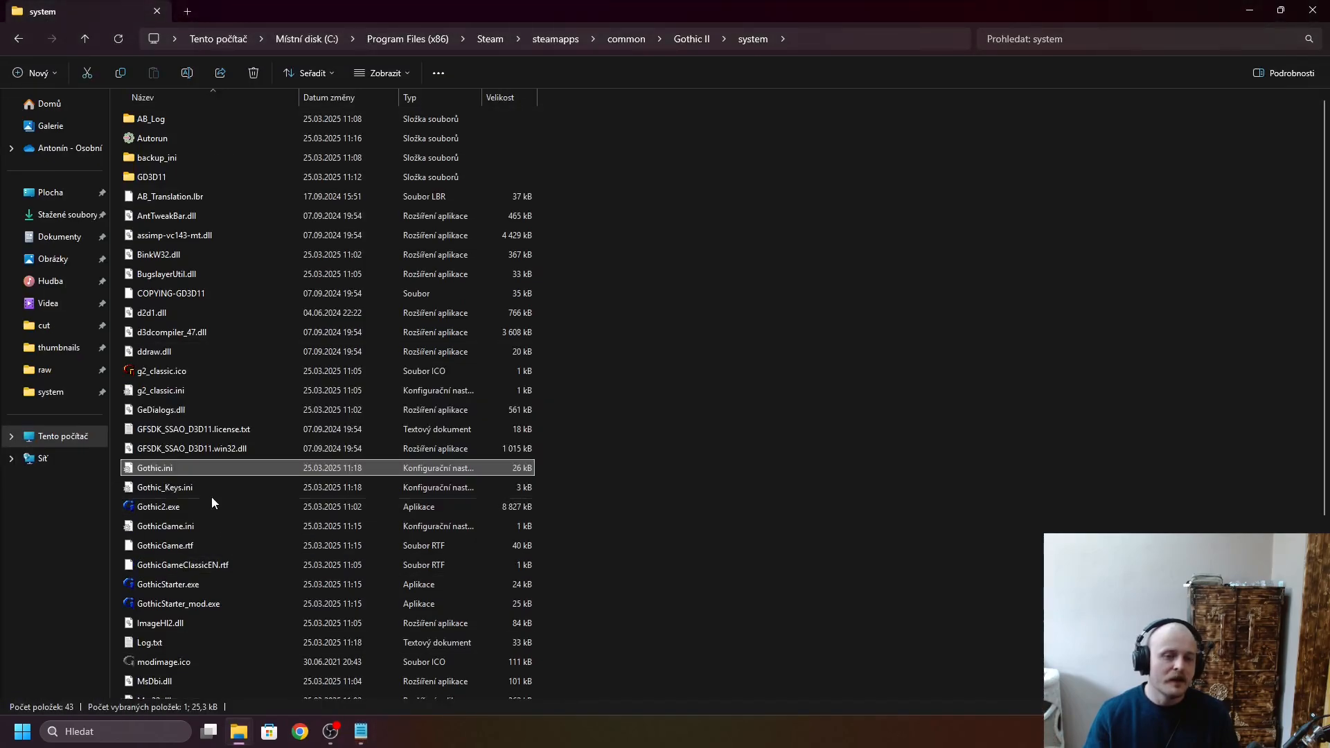
double_click(195, 468)
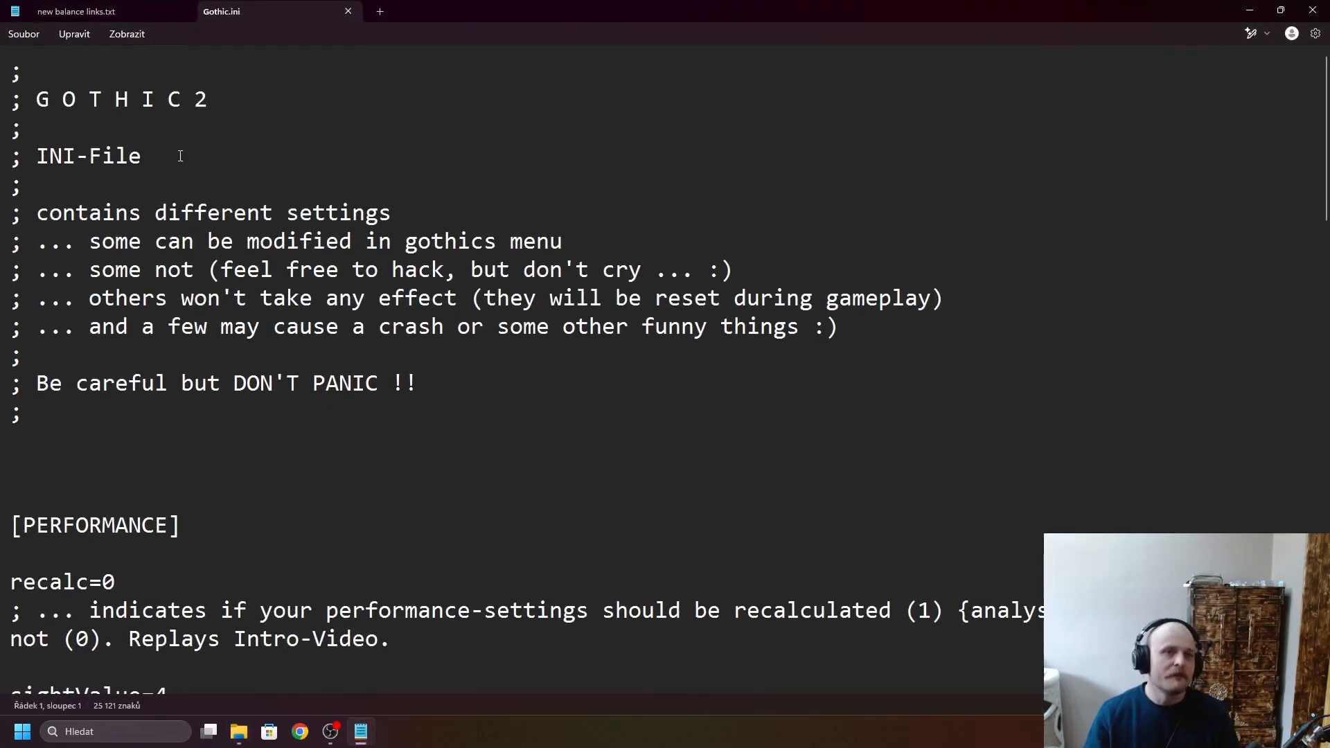
- Copy the setting name extModeActivate from new balance links.txt and find it in Gothic.ini
left_click(98, 15)
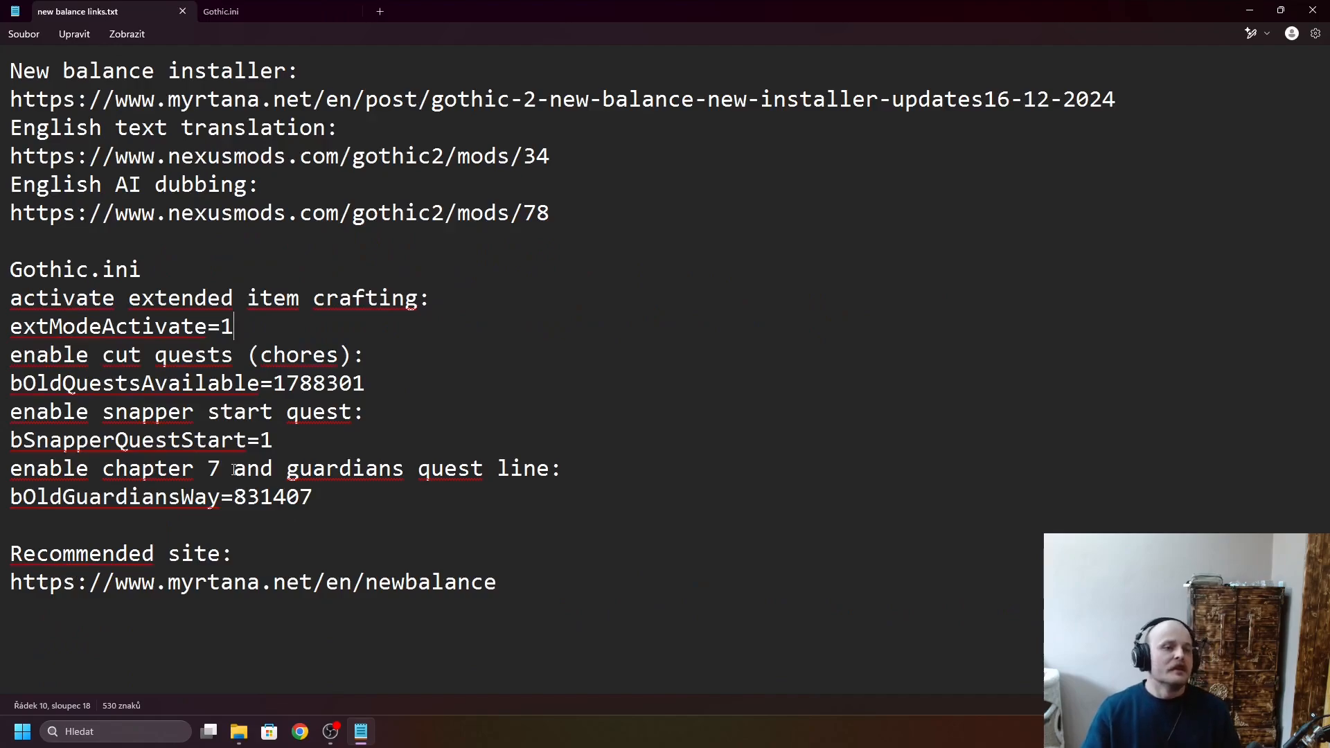
left_click(13, 326)
left_click_drag(14, 326, 208, 322)
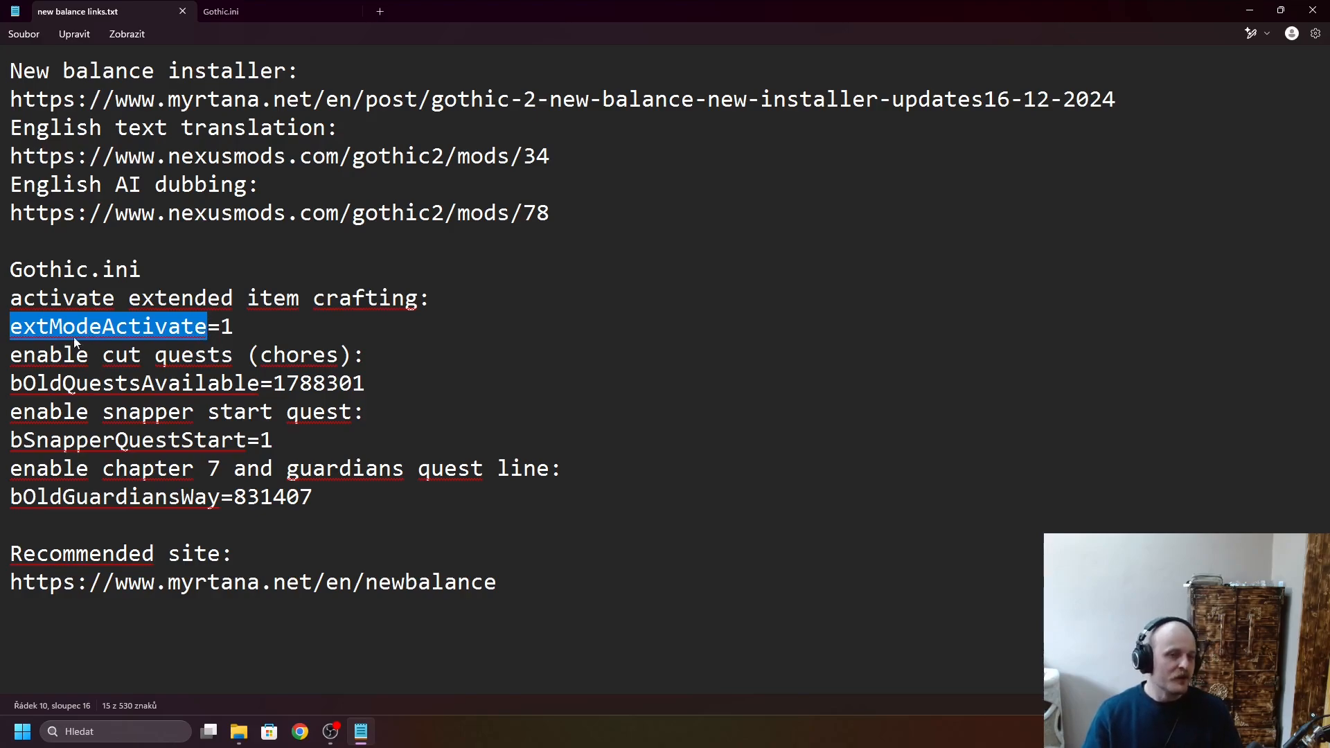
left_click(239, 11)
left_click(581, 361)
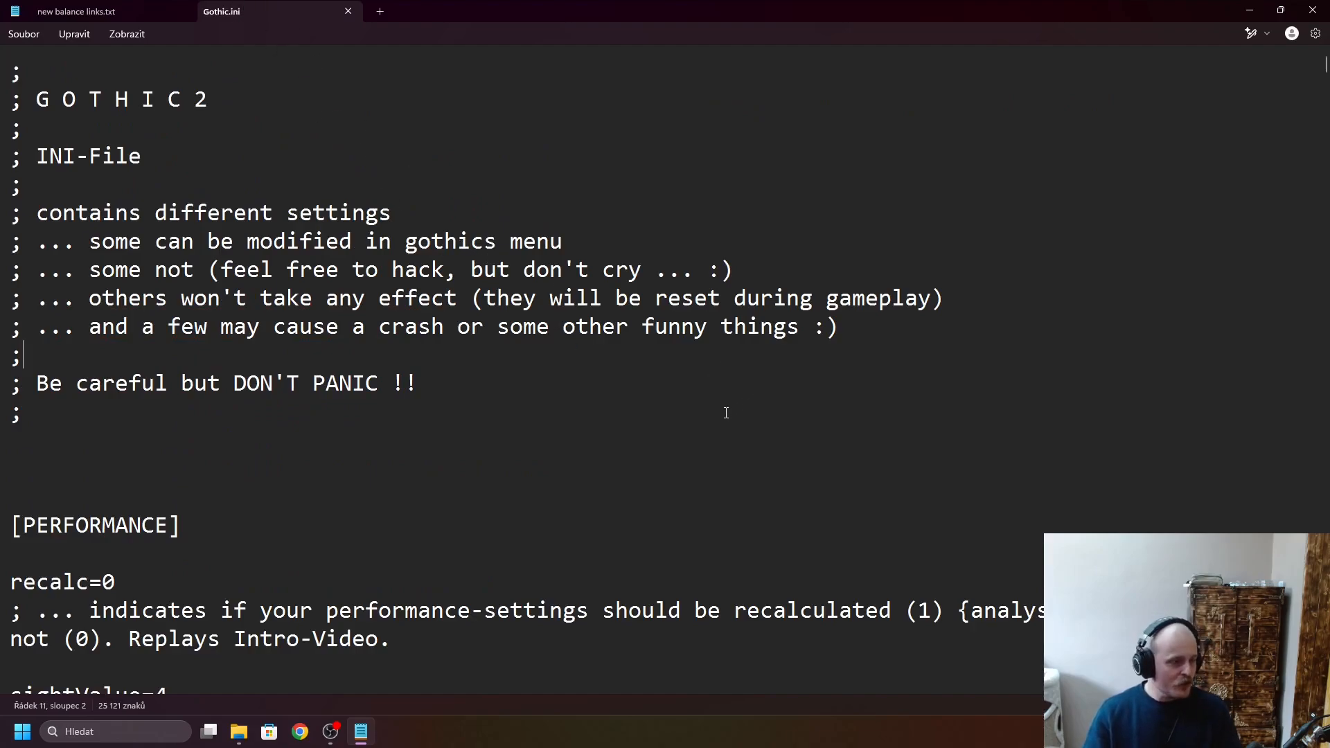
key("ctrl+f")
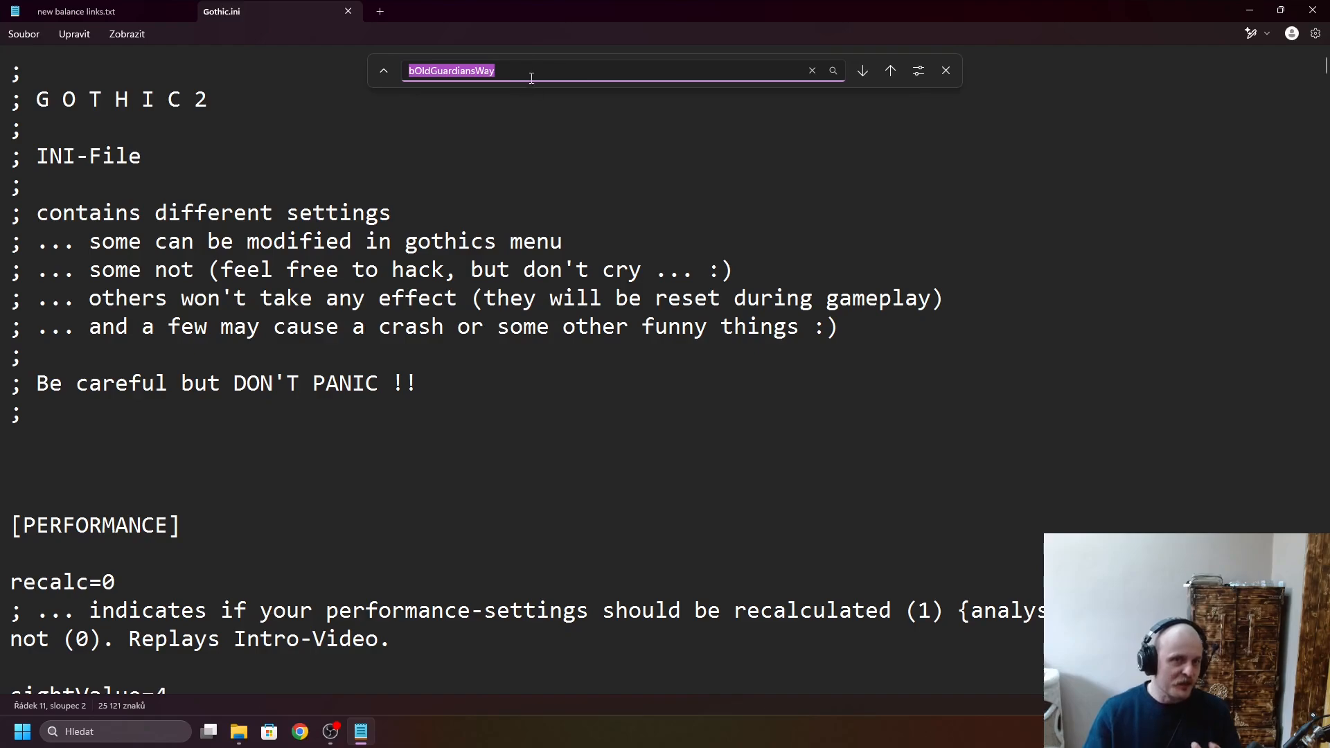
type("textModeActivate")
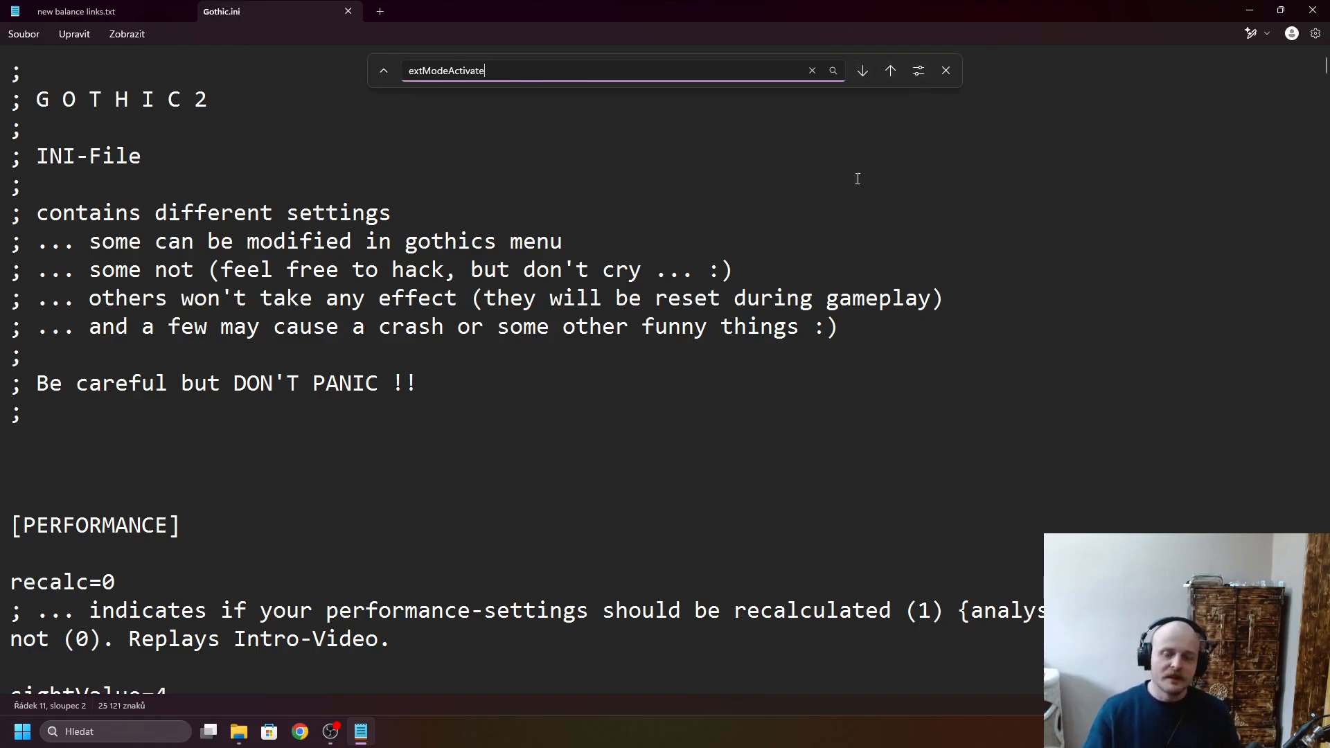
key("Return")
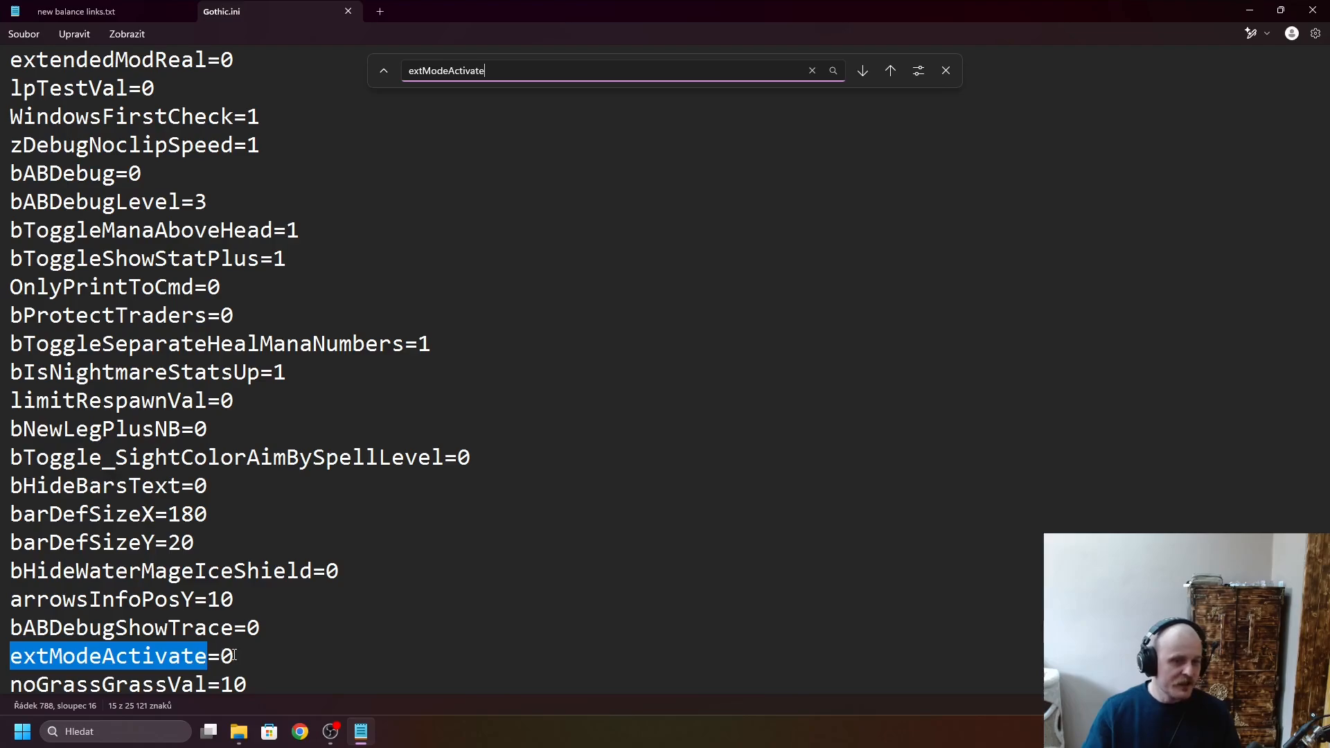
- Set extModeActivate to 1 in Gothic.ini, save the file and close the search
left_click(261, 653)
key("BackSpace")
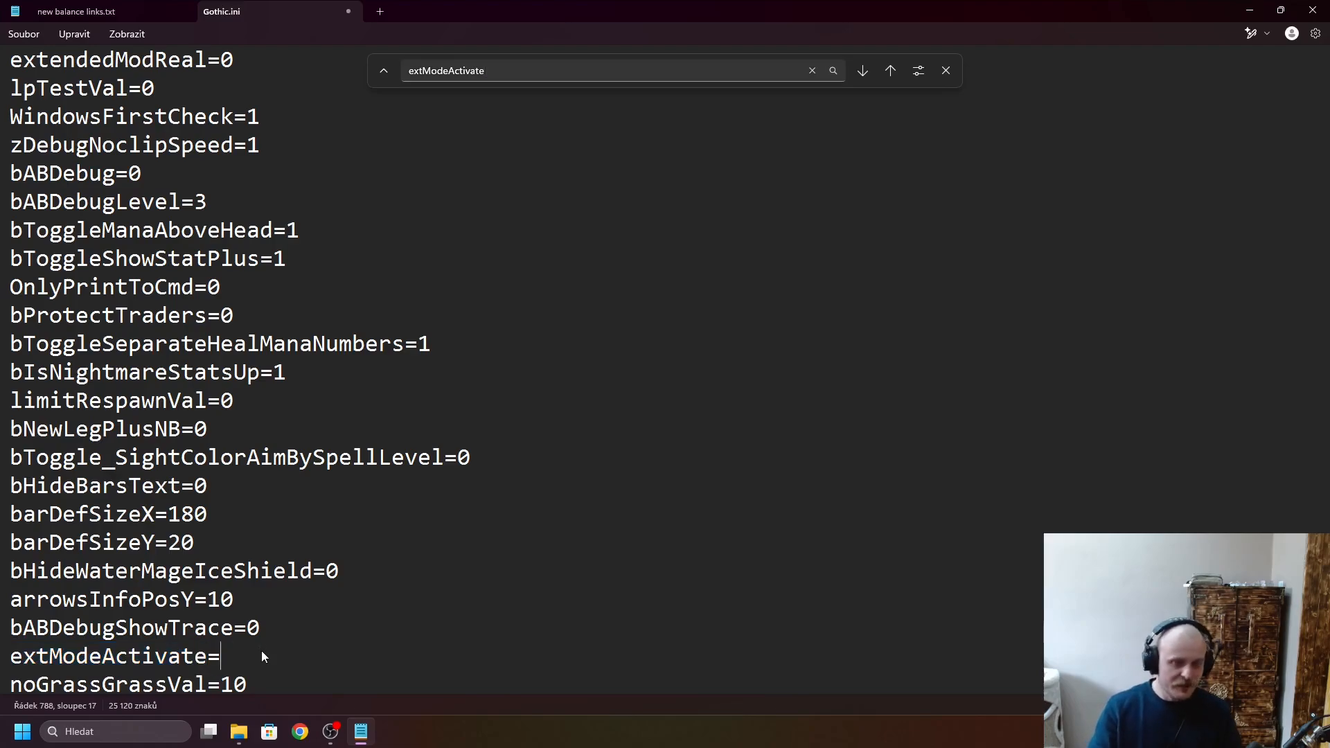
type("1")
left_click(320, 639)
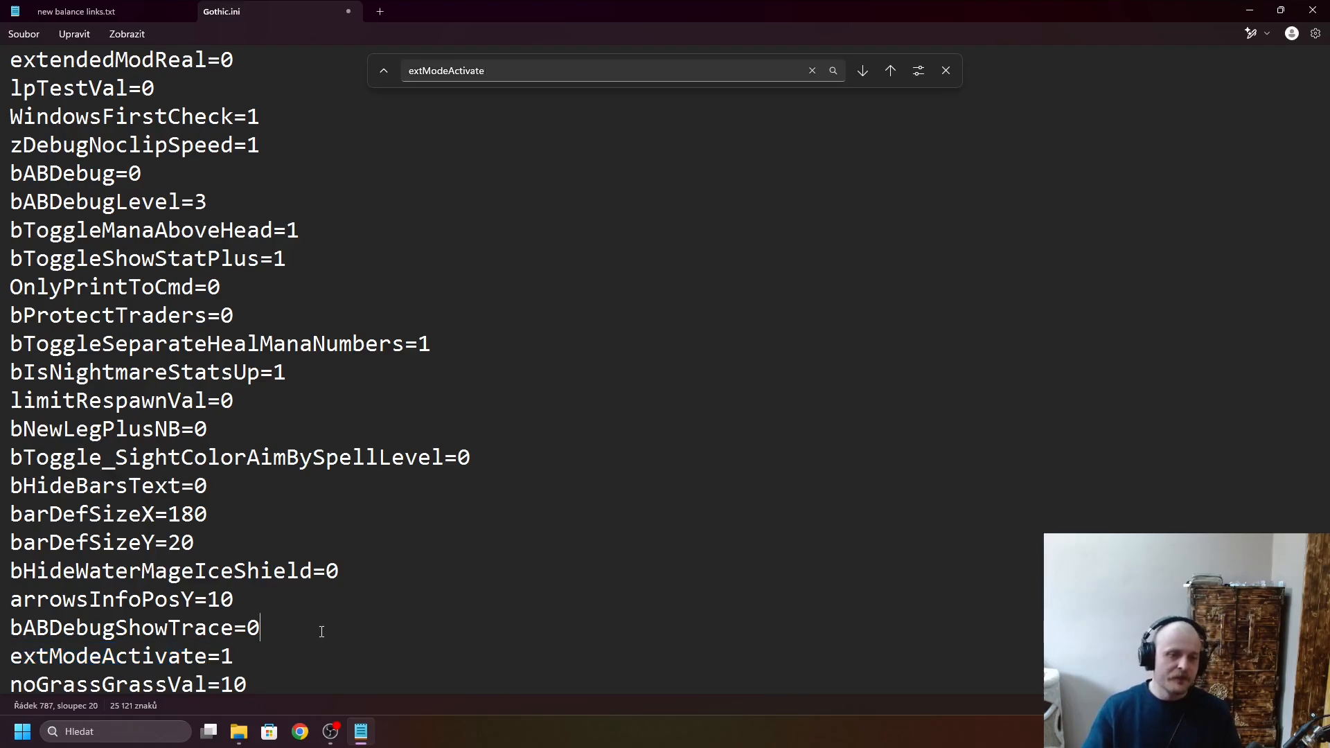
left_click(22, 36)
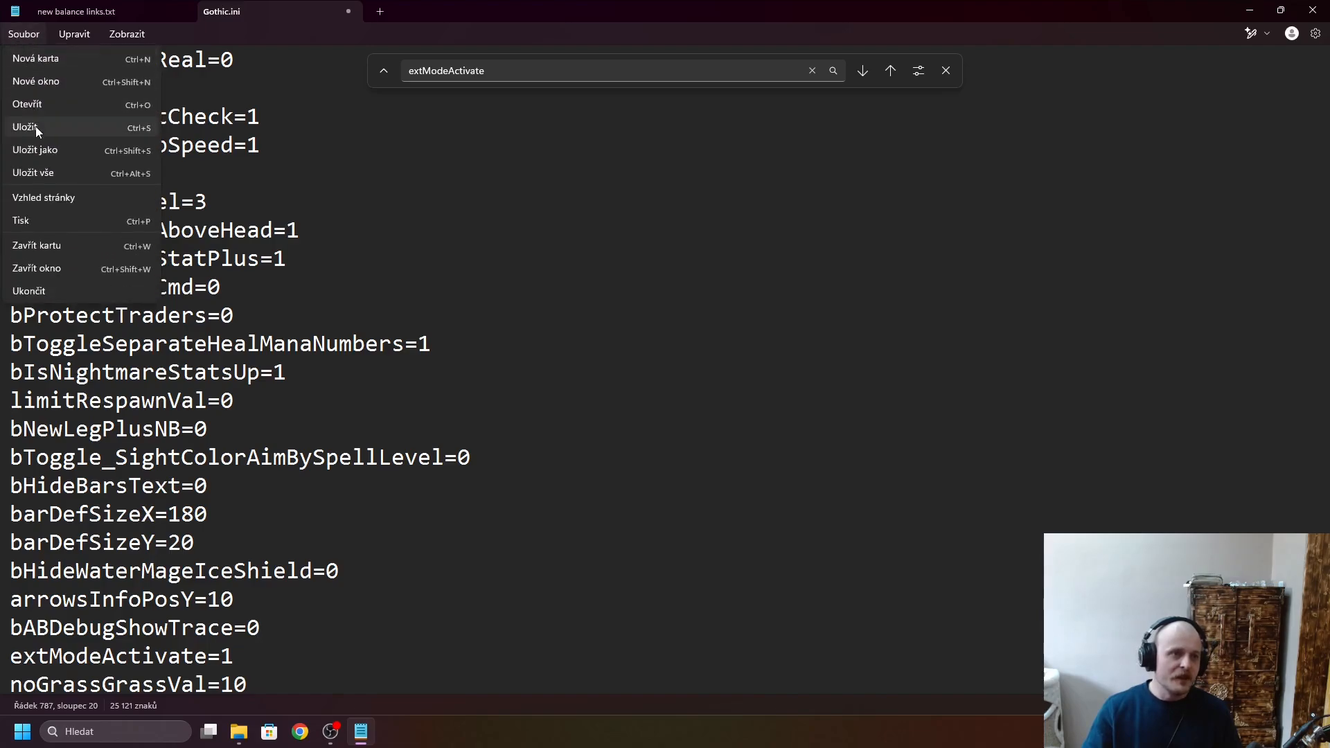
left_click(35, 126)
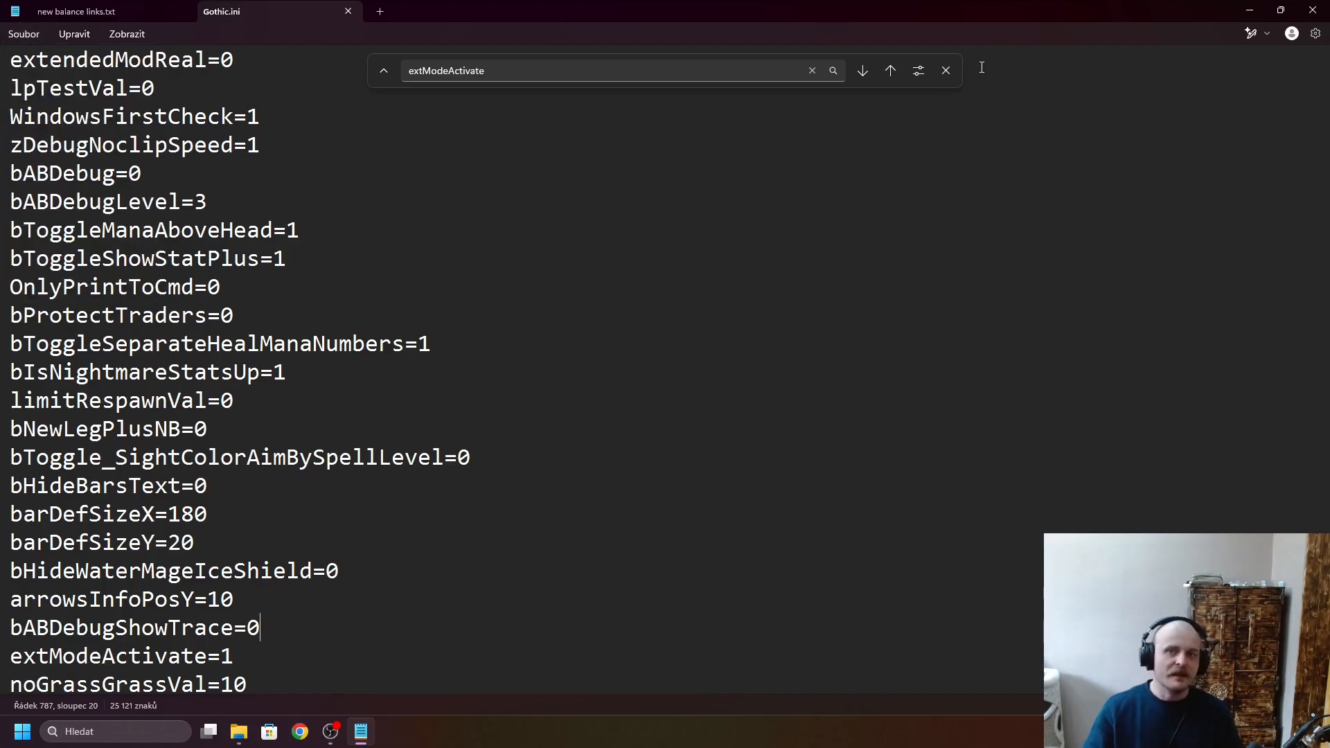
left_click(952, 72)
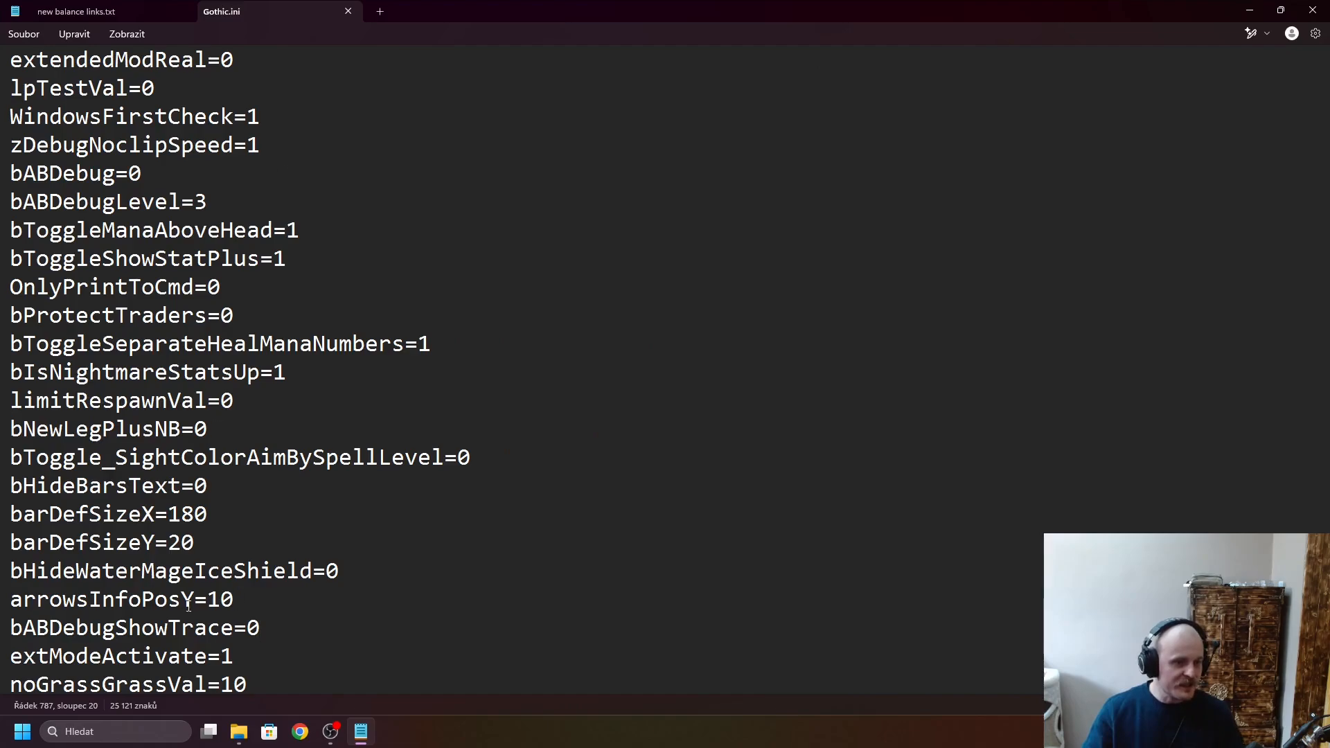
- Copy the cut quests setting name bOldQuestsAvailable from new balance links.txt and find it in Gothic.ini
left_click(105, 13)
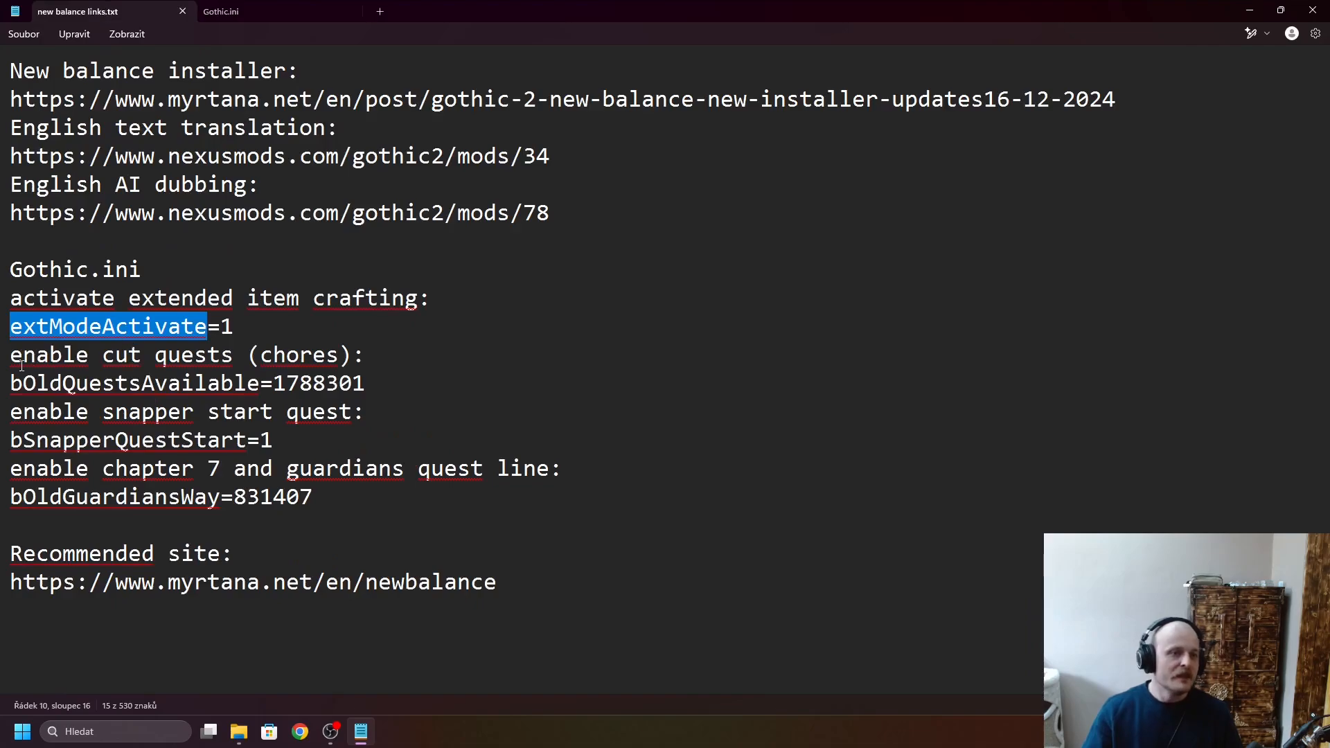
left_click_drag(7, 359, 348, 352)
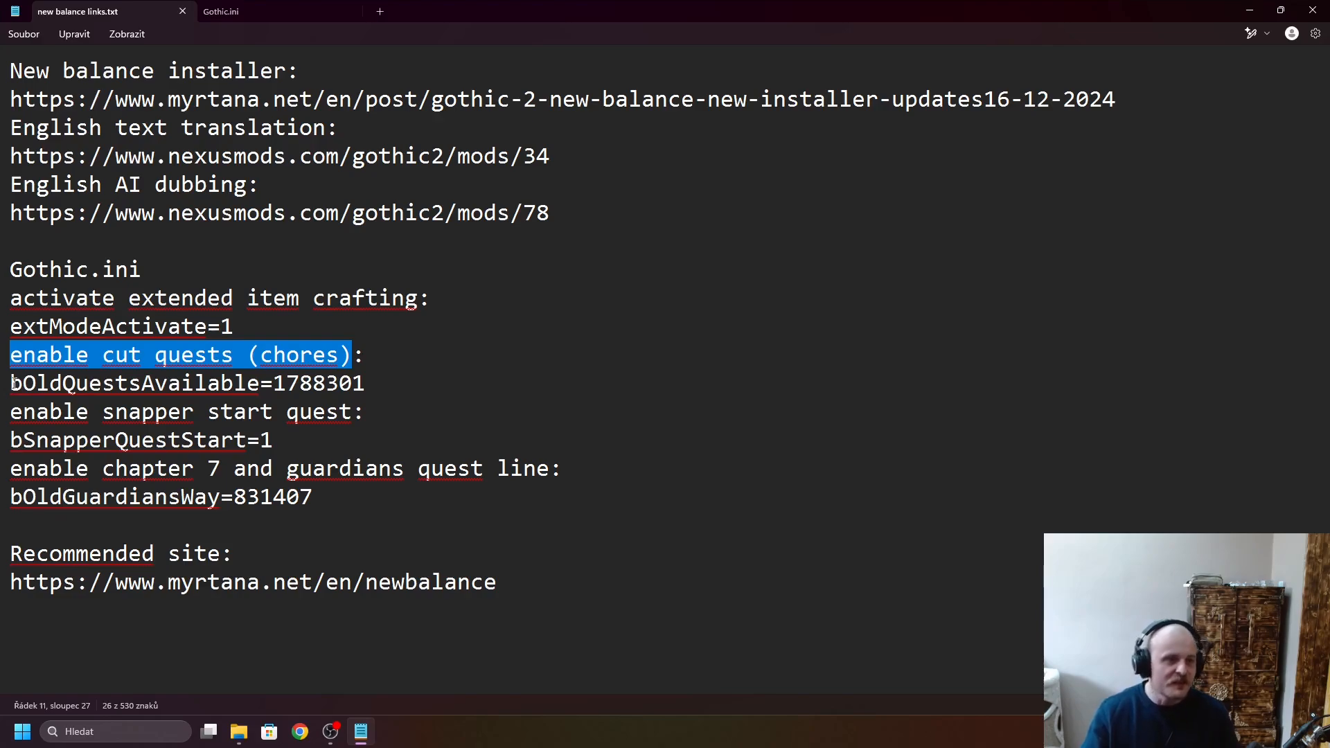
left_click_drag(14, 385, 261, 385)
key("ctrl+c")
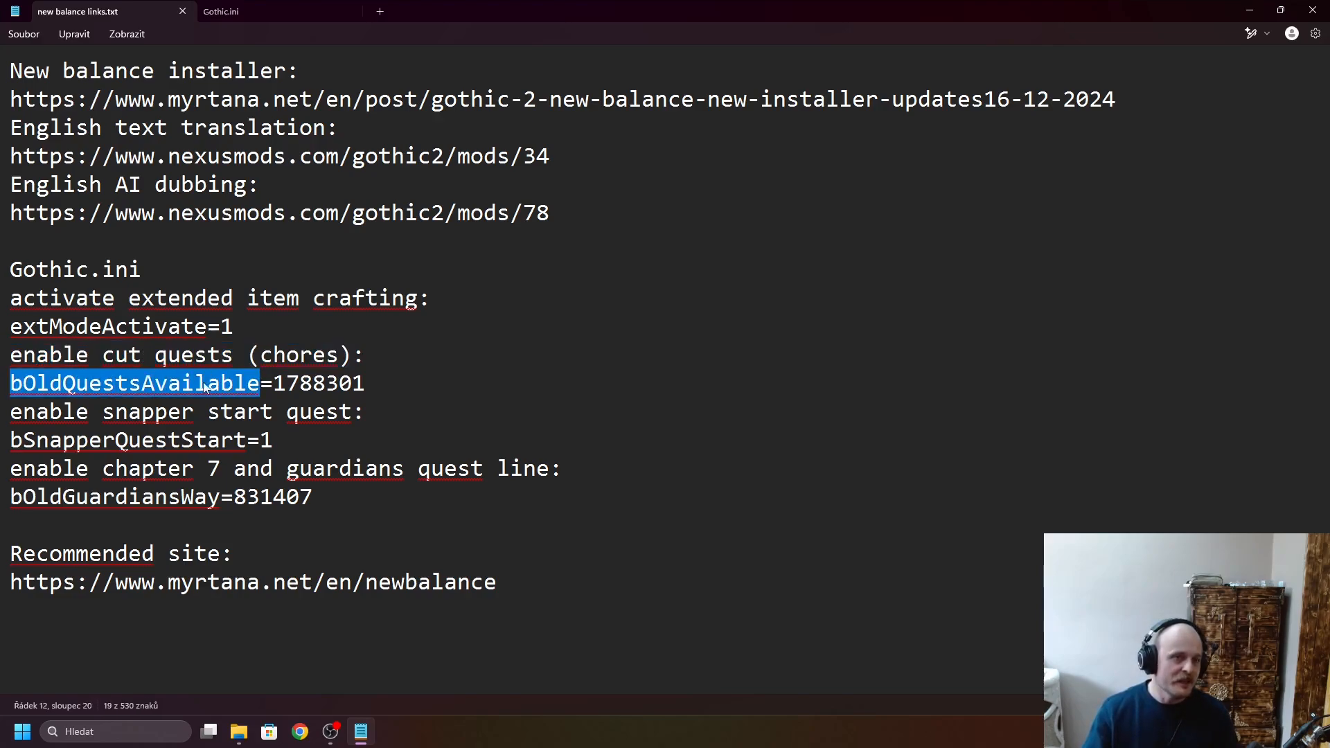
left_click(260, 7)
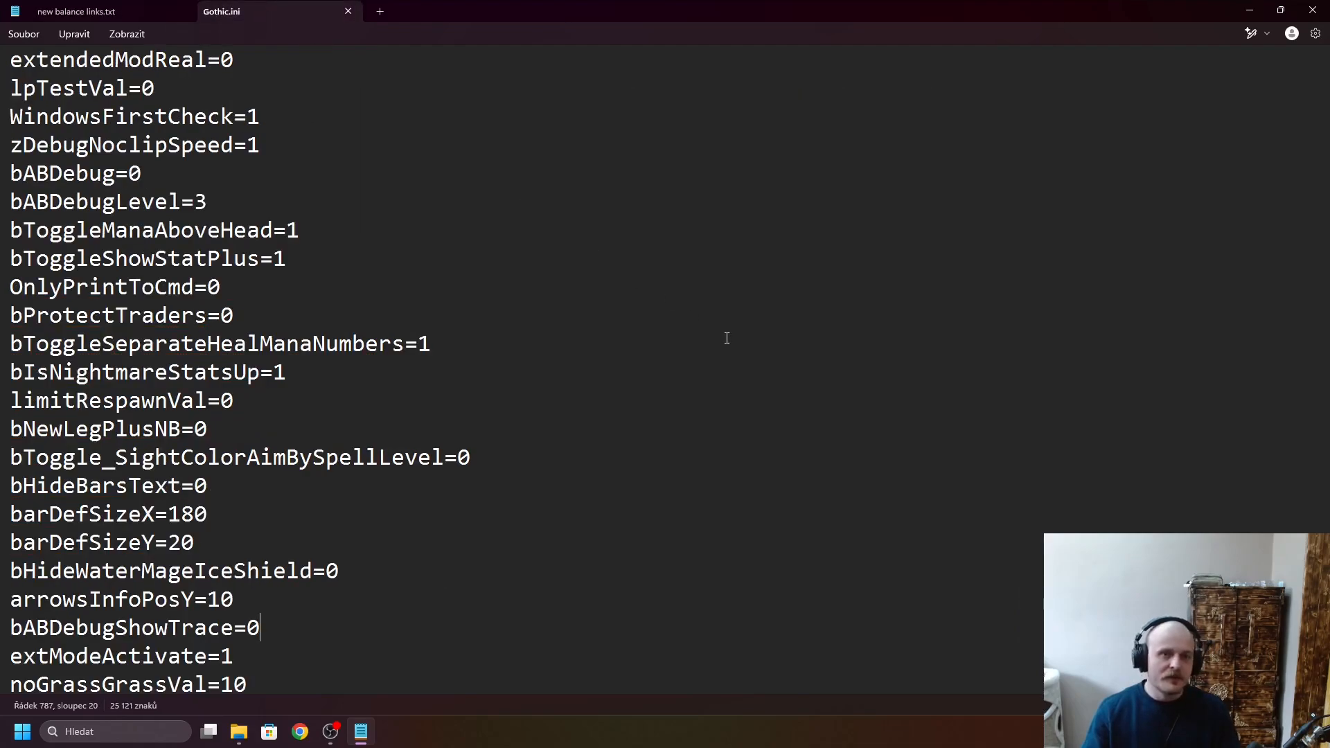
key("ctrl+f")
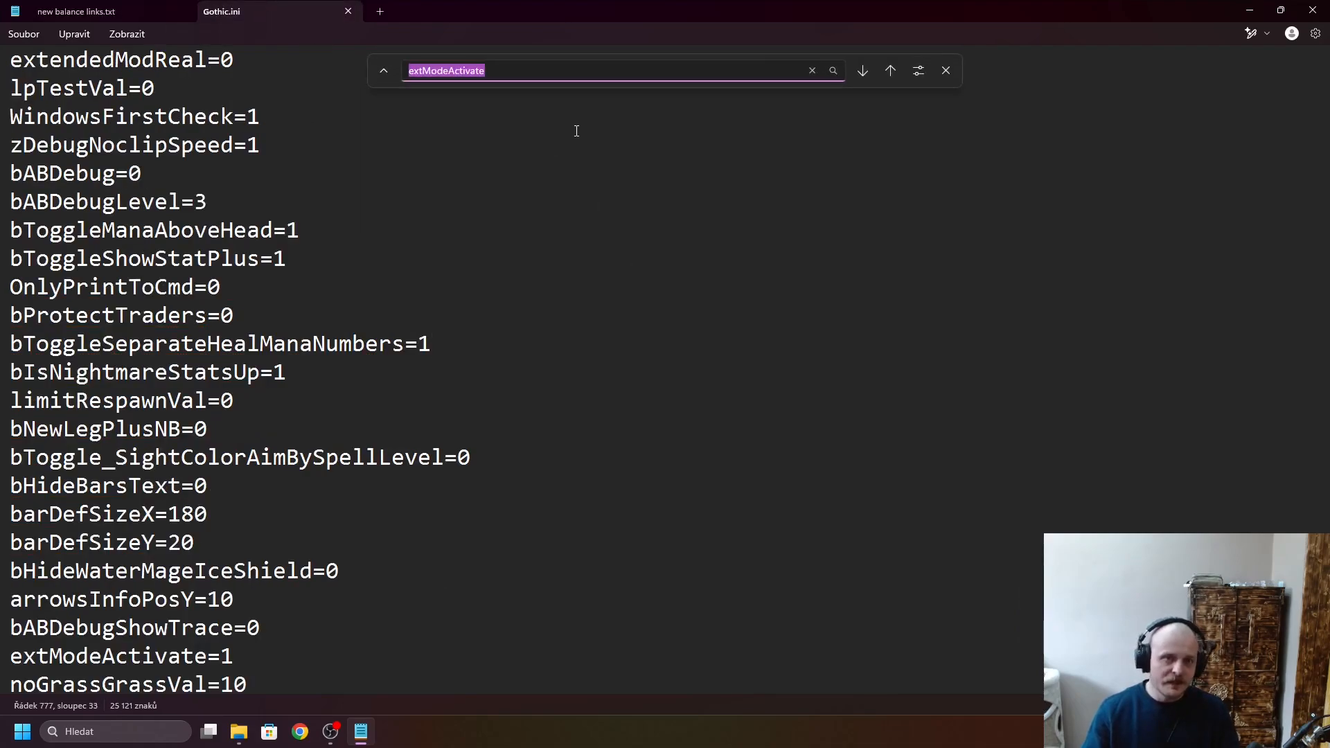
key("ctrl+v")
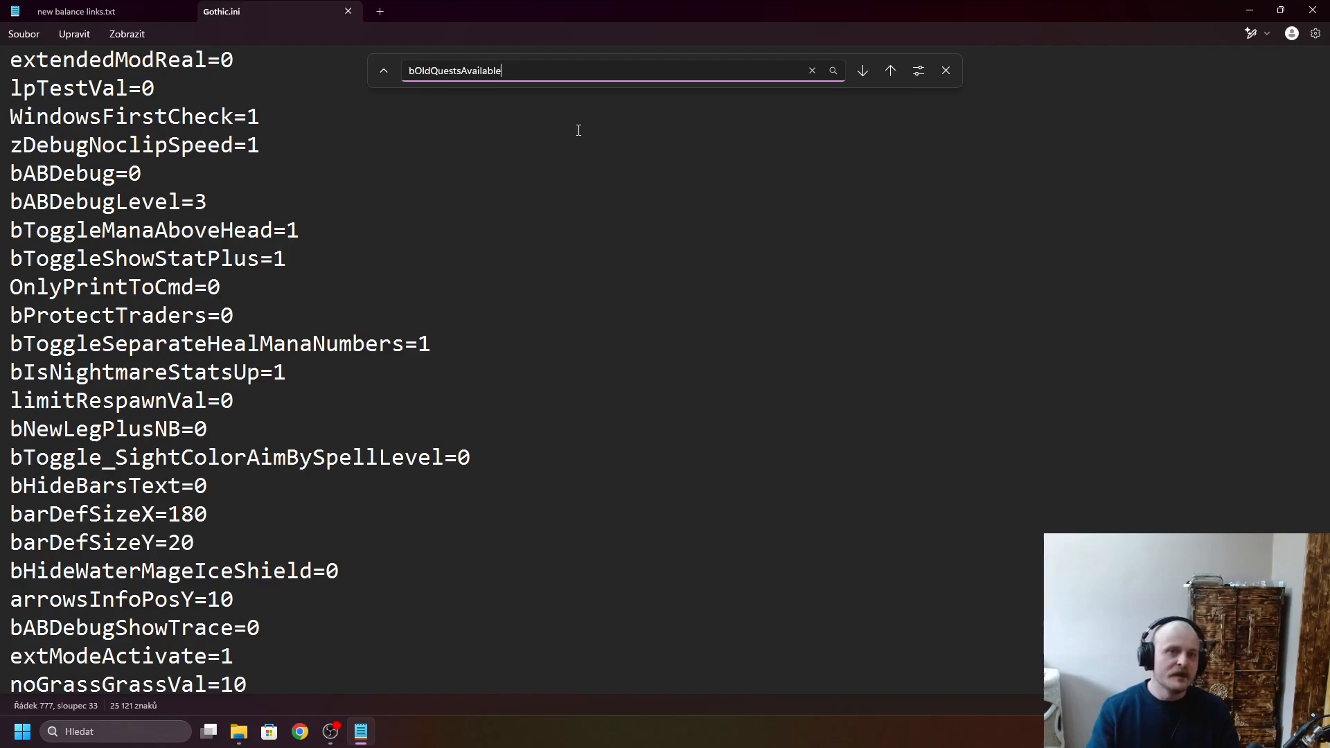
key("Return")
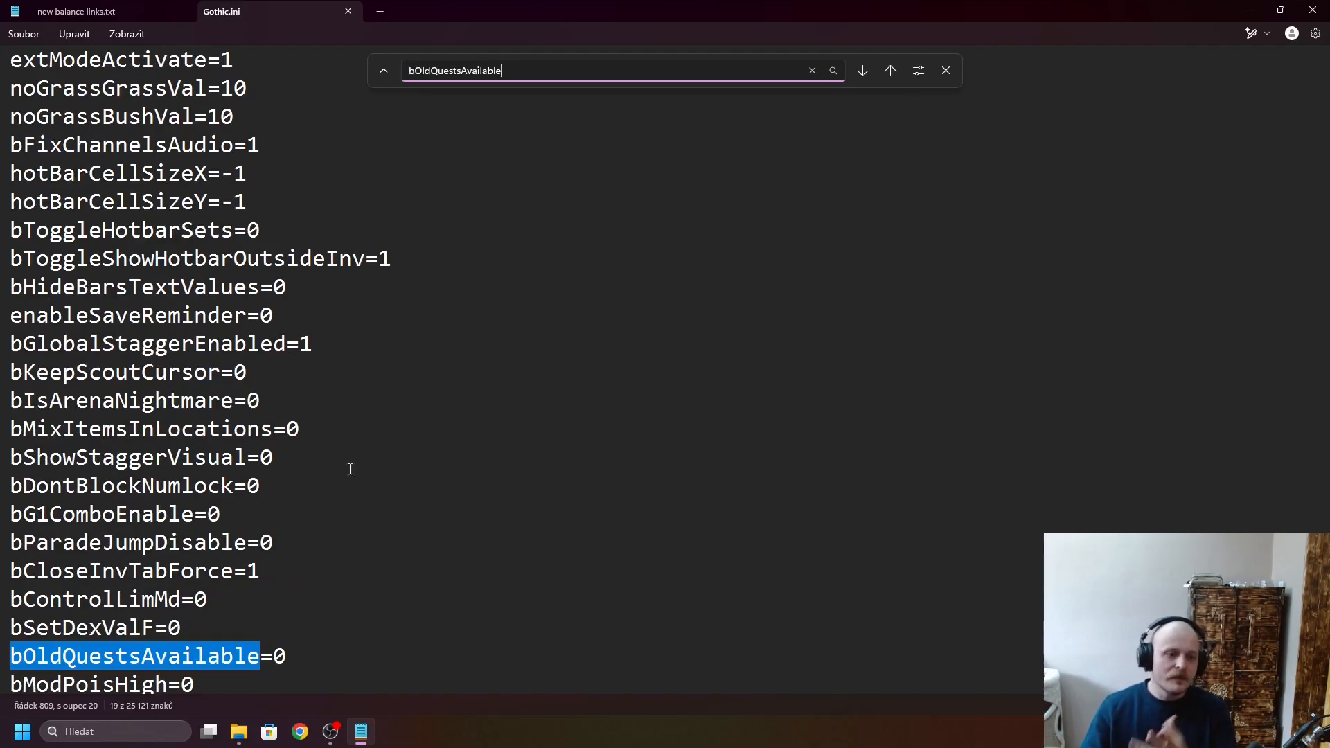
- Review the bOldQuestsAvailable value and the bSnapperQuestStart setting for the optional quests in new balance links.txt
left_click(388, 655)
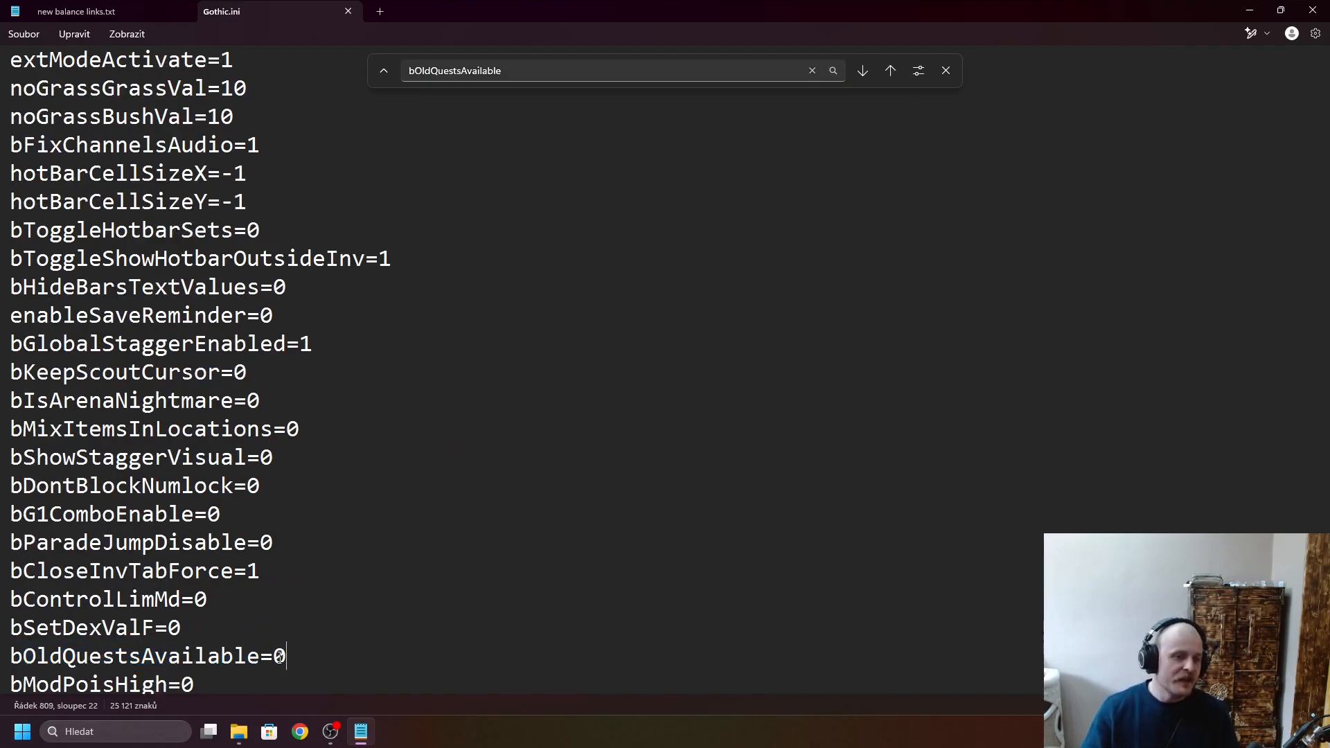
left_click(134, 8)
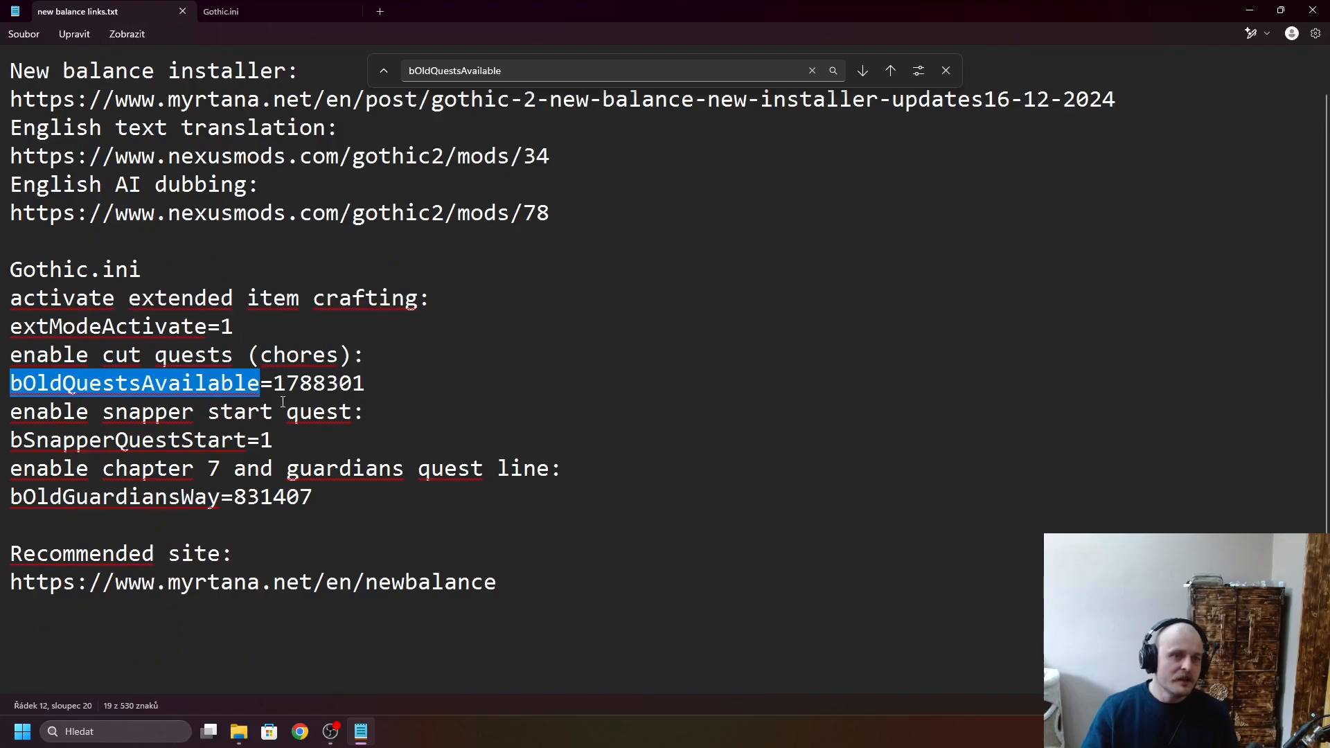
left_click_drag(274, 383, 361, 389)
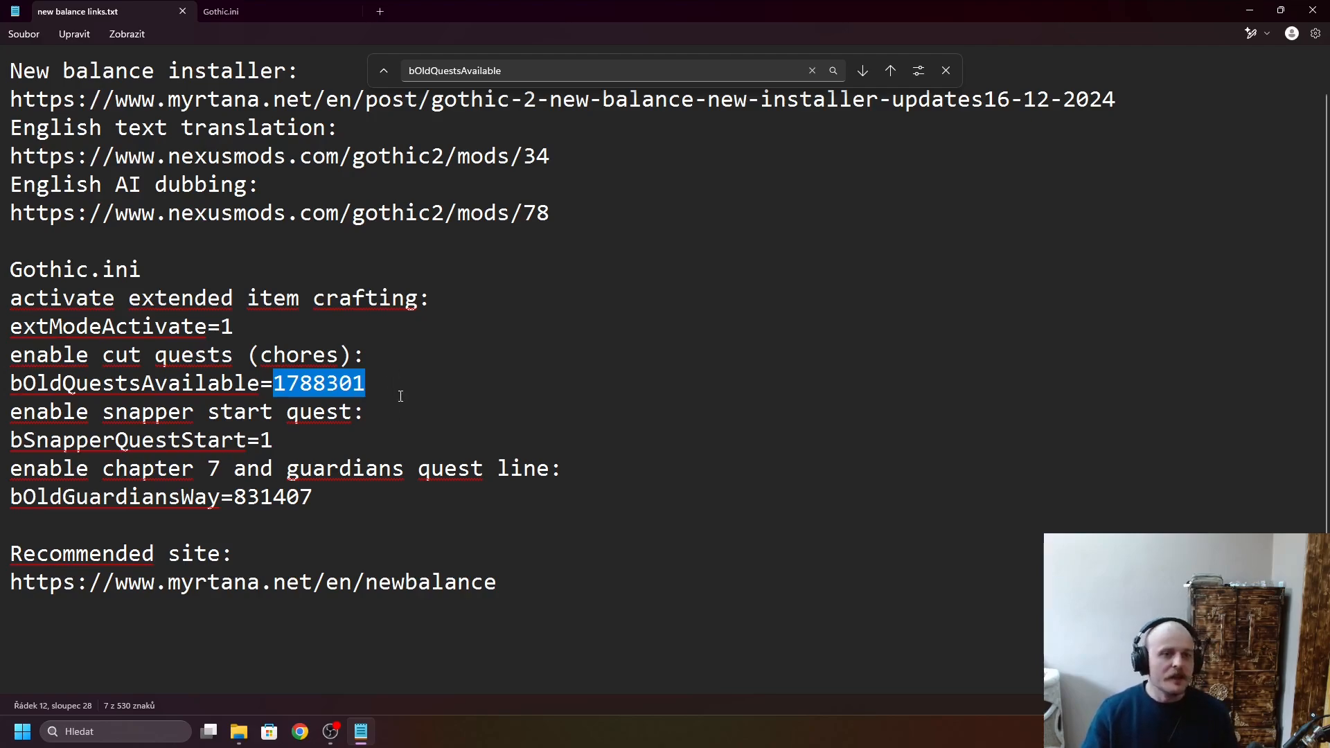
left_click(380, 396)
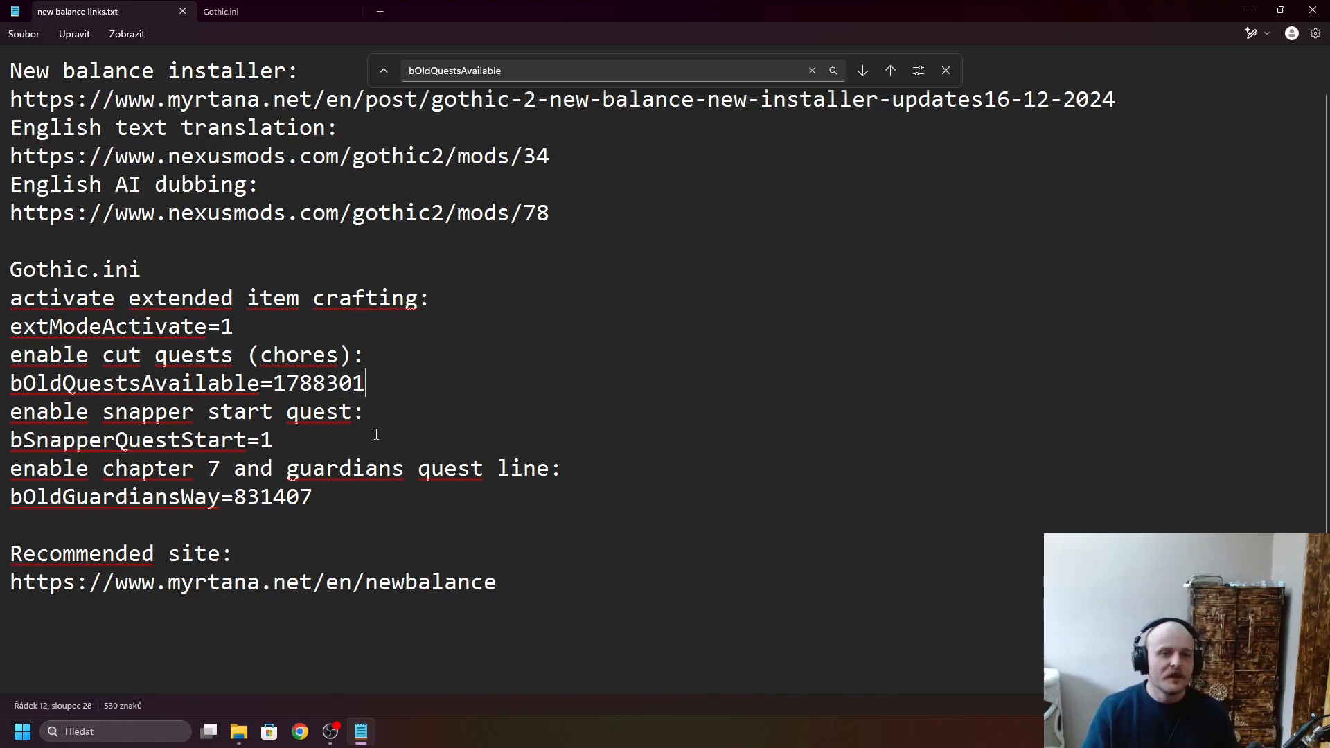
left_click(948, 72)
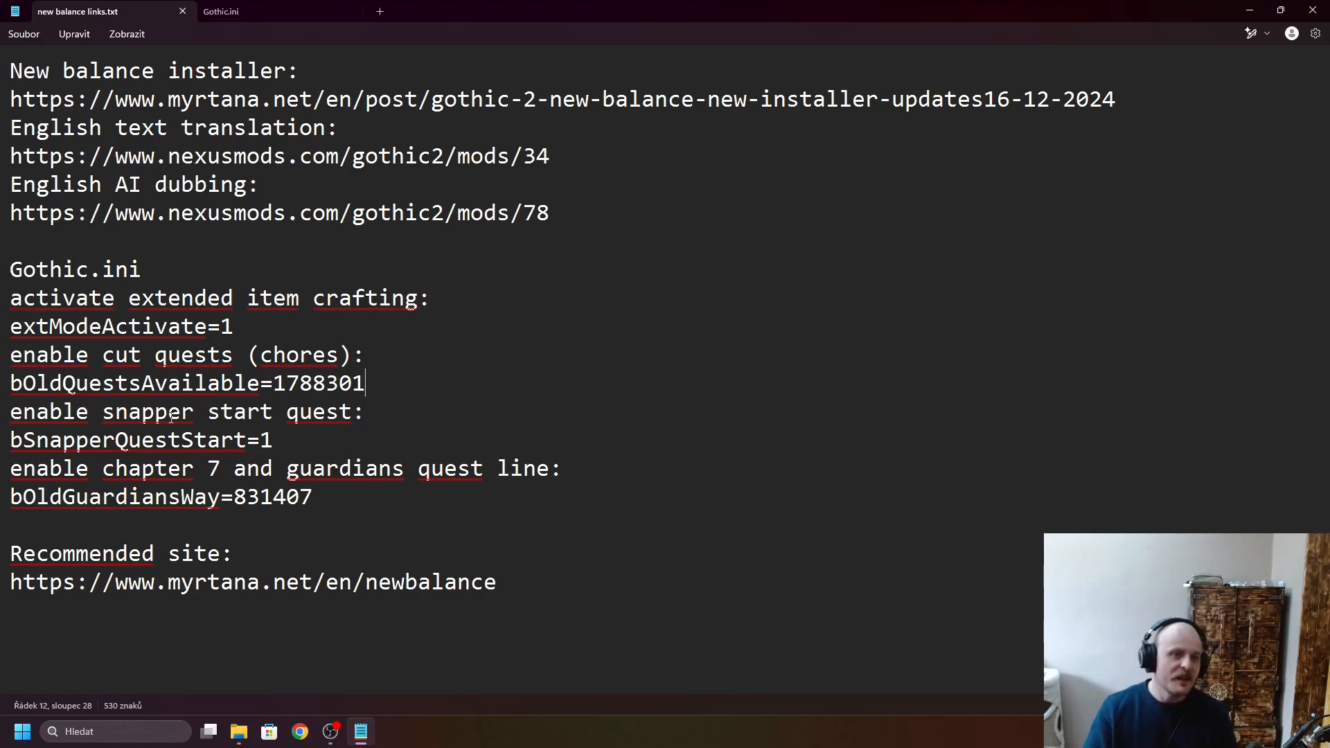
left_click_drag(9, 413, 49, 413)
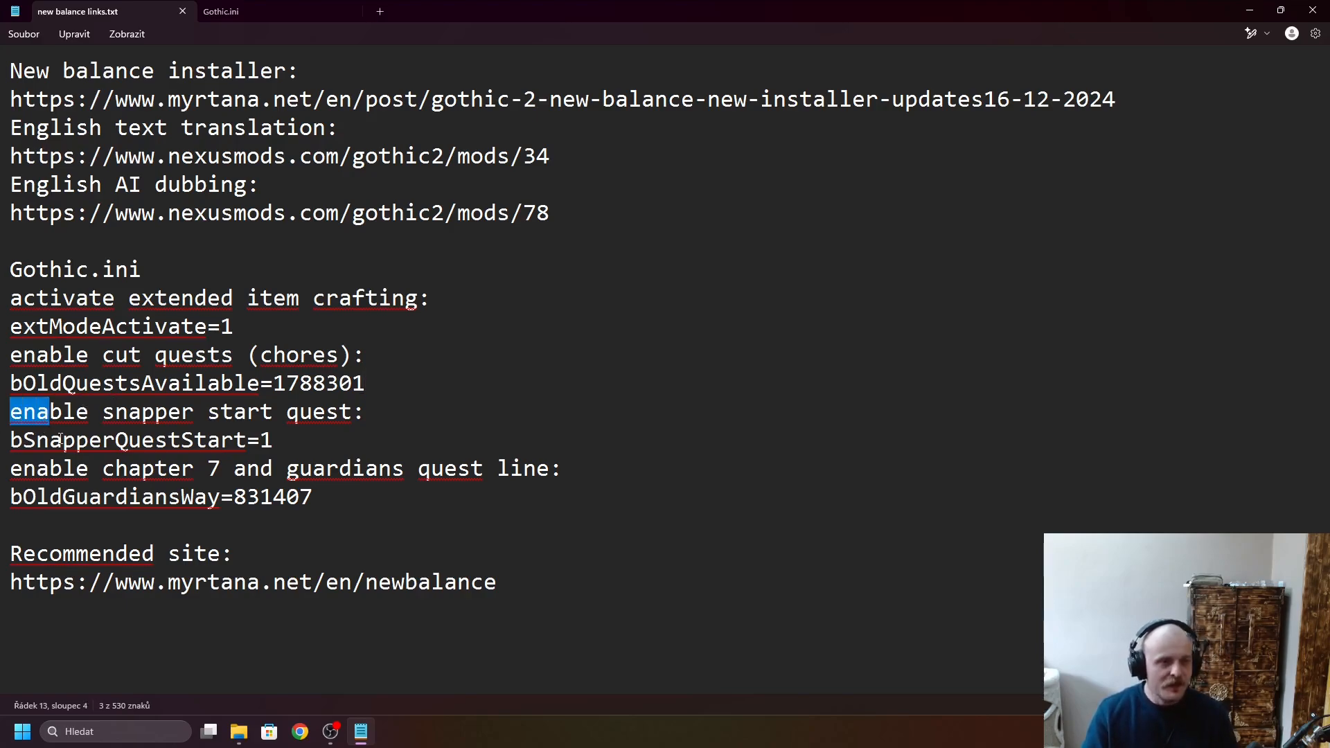
left_click(17, 412)
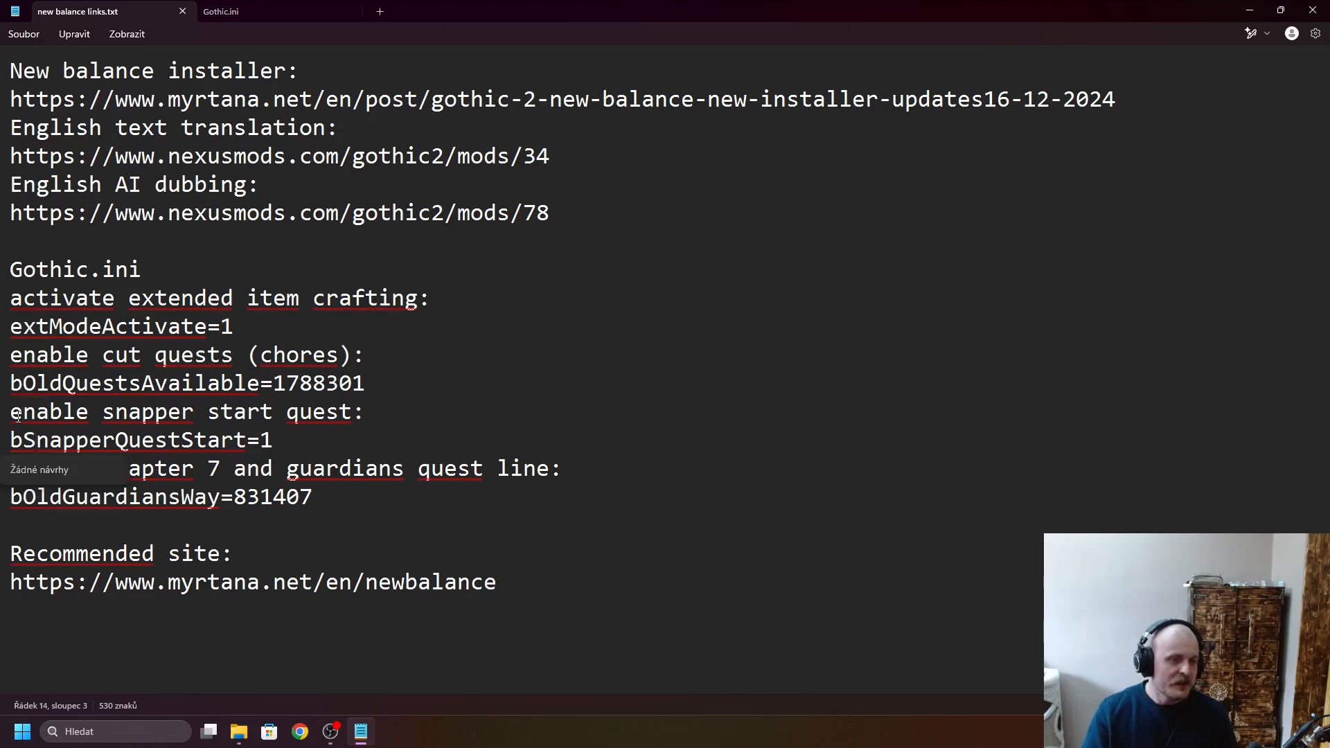
left_click(543, 350)
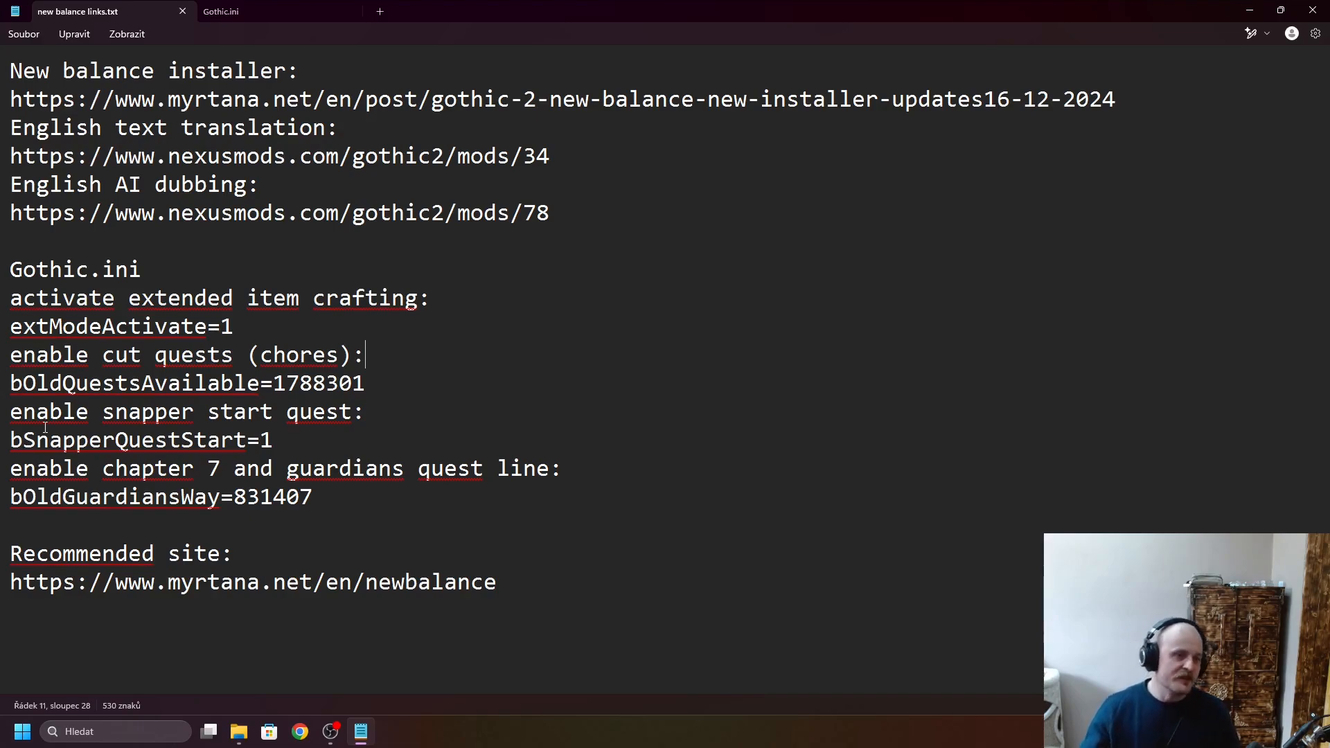
left_click_drag(8, 444, 247, 444)
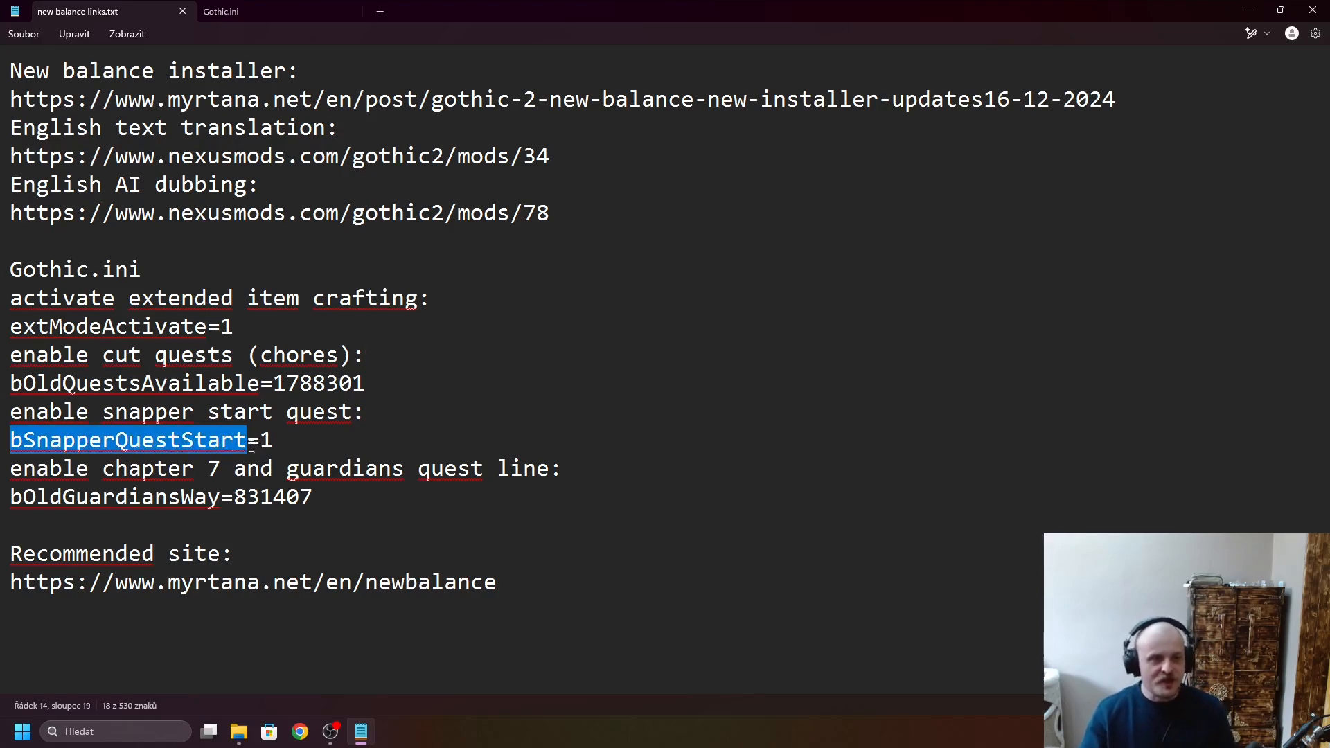
left_click(479, 438)
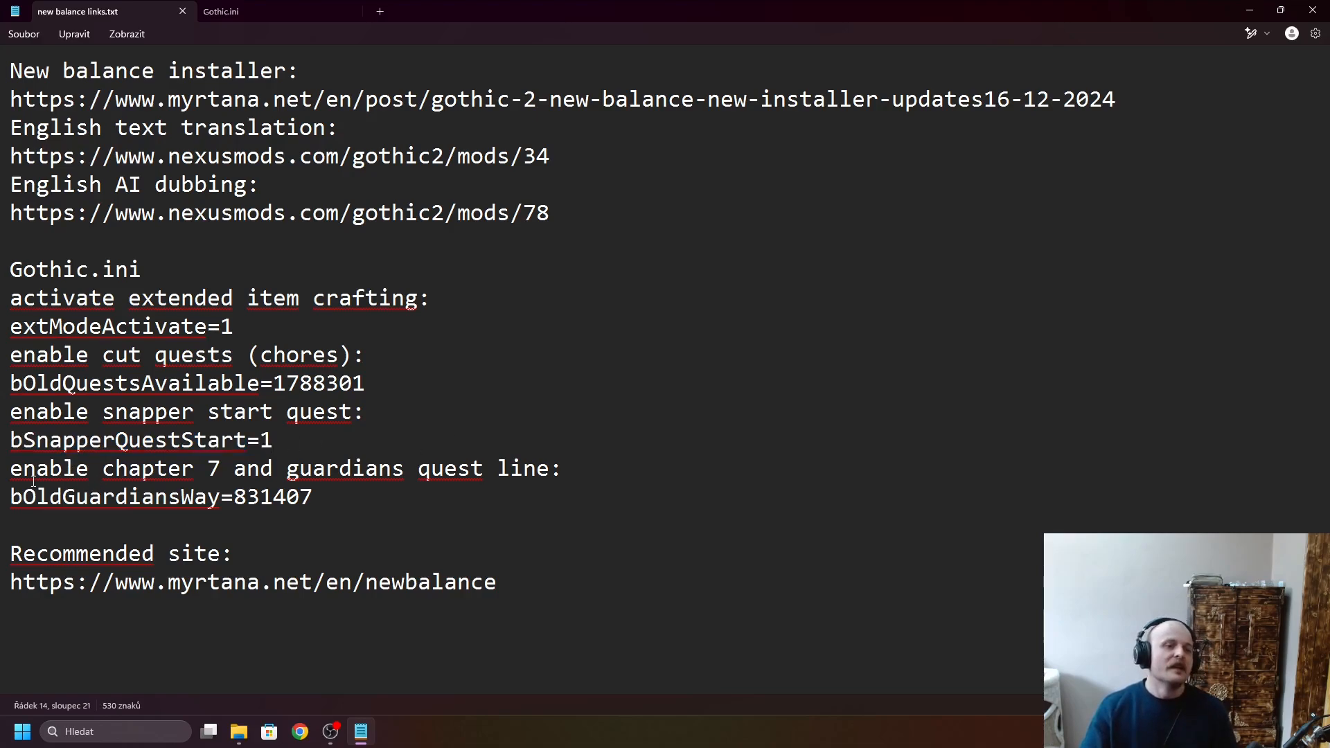
- Copy the chapter 7 and guardians quest line setting name bOldGuardiansWay from new balance links.txt and find it in Gothic.ini
left_click_drag(10, 470, 564, 470)
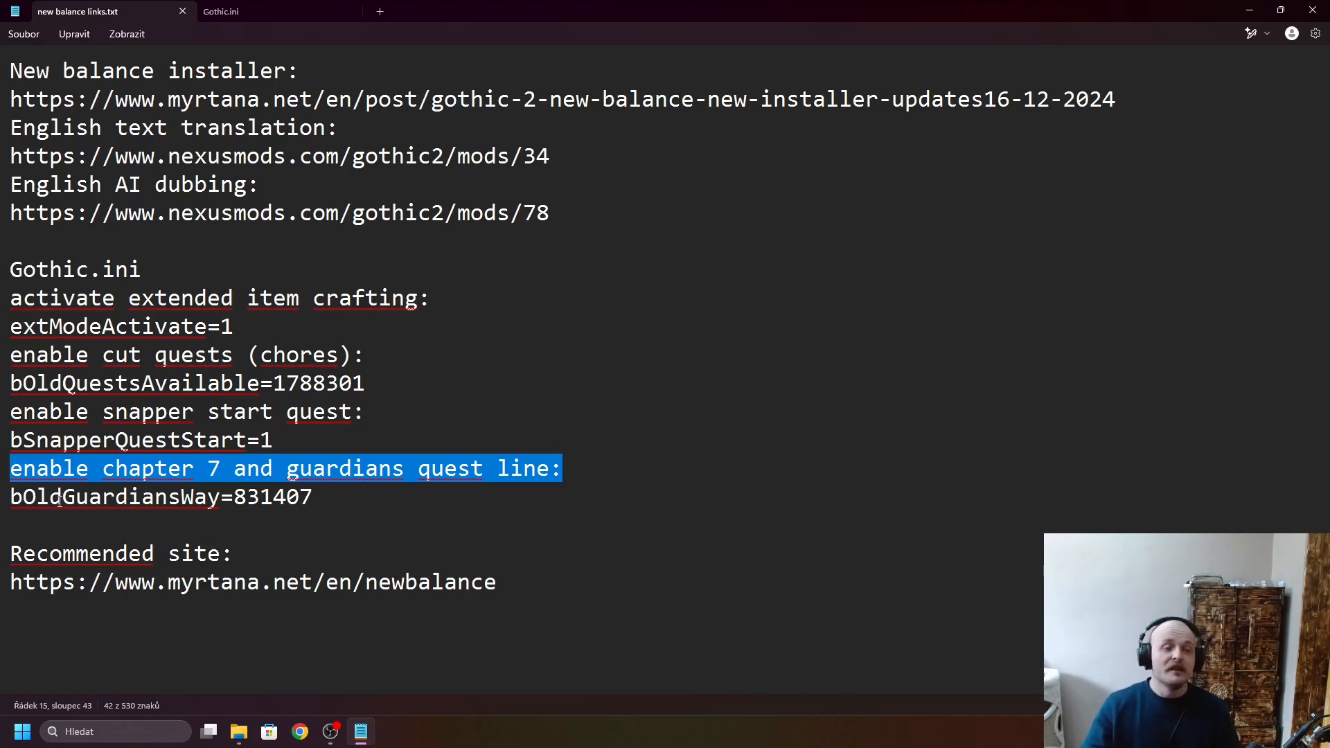
left_click_drag(6, 502, 221, 499)
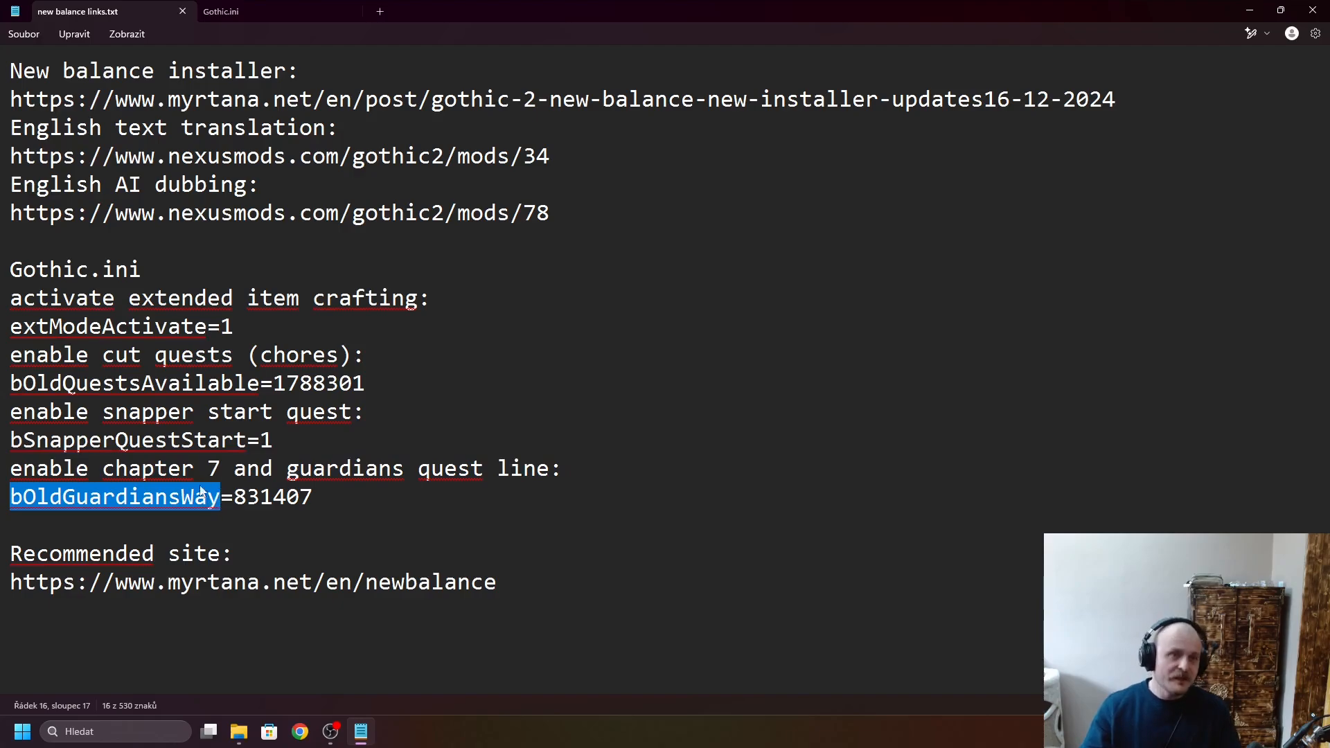
left_click(244, 11)
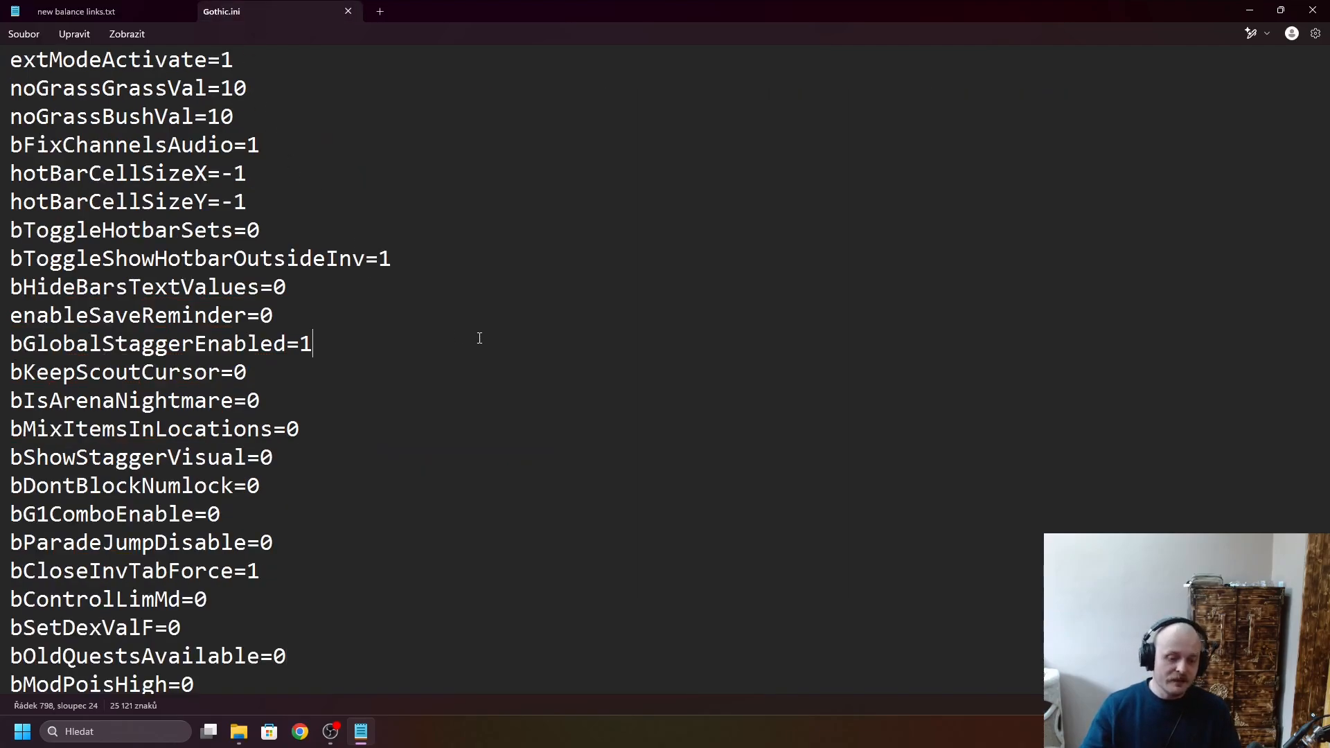
key("ctrl+f")
key("Return")
- Copy the value 831407 from new balance links.txt, set bOldGuardiansWay to it in Gothic.ini and save the file
left_click(114, 11)
left_click_drag(235, 500, 317, 502)
key("ctrl+c")
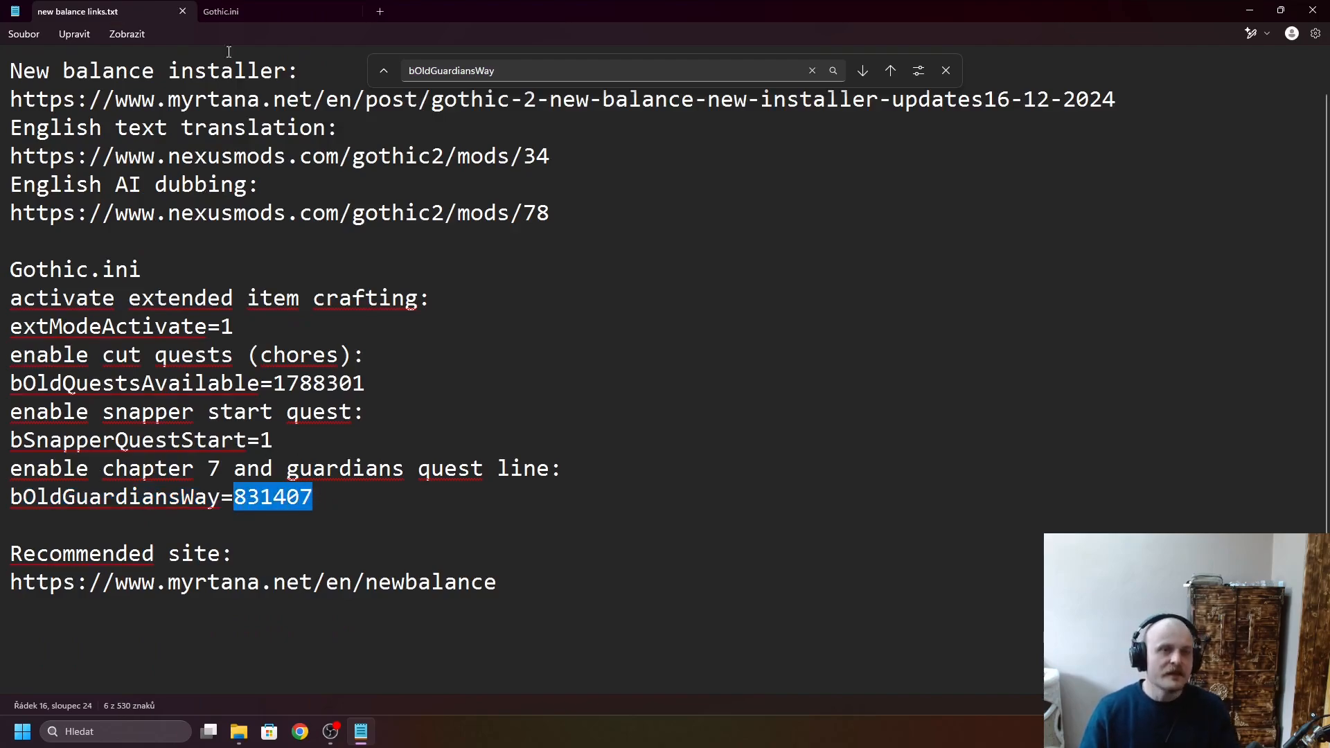
left_click(237, 11)
scroll(258, 673, "down", 1)
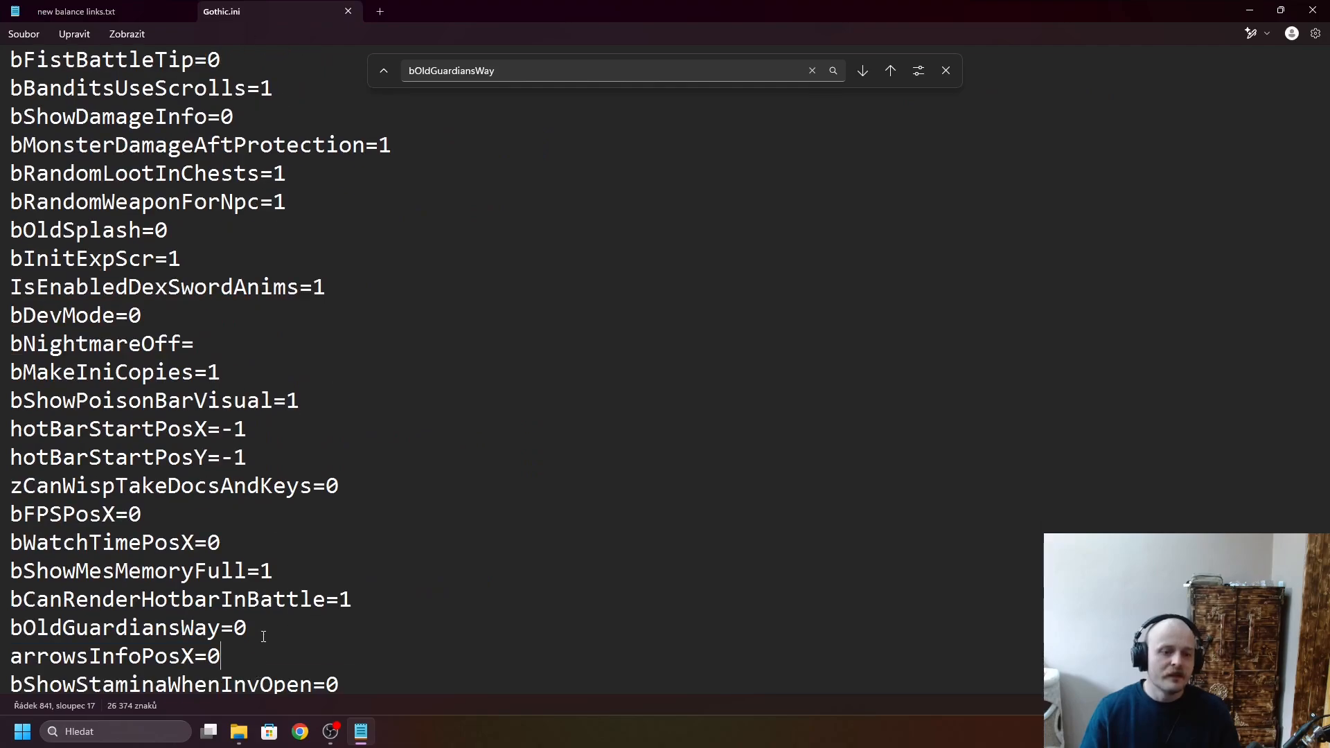
left_click(261, 627)
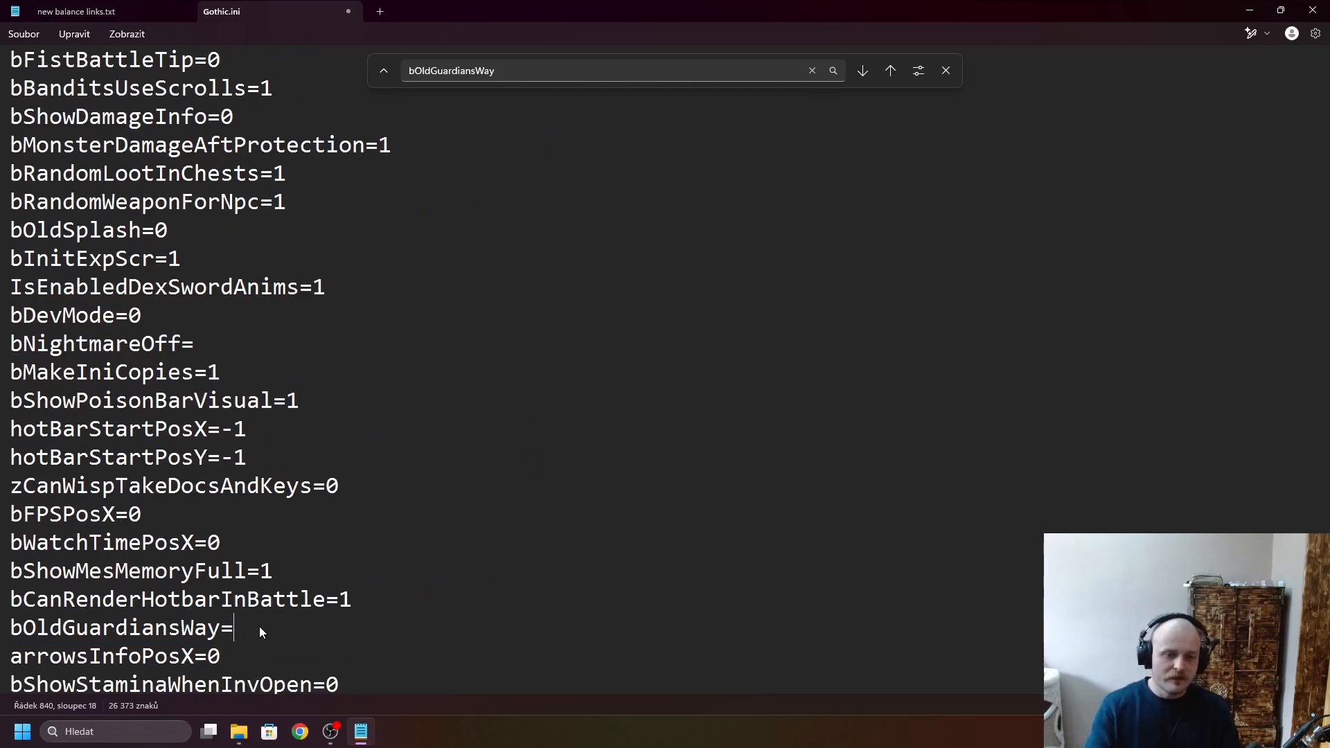
key("ctrl+v")
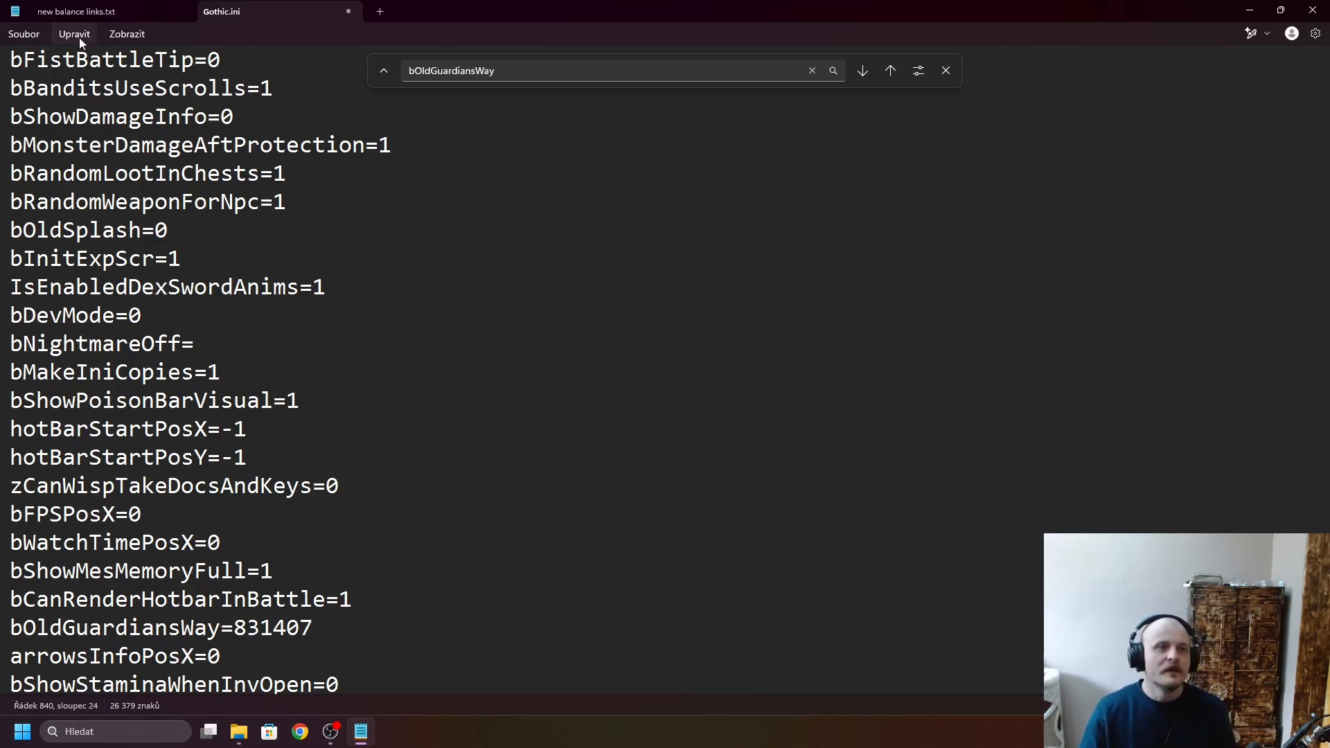
left_click(24, 34)
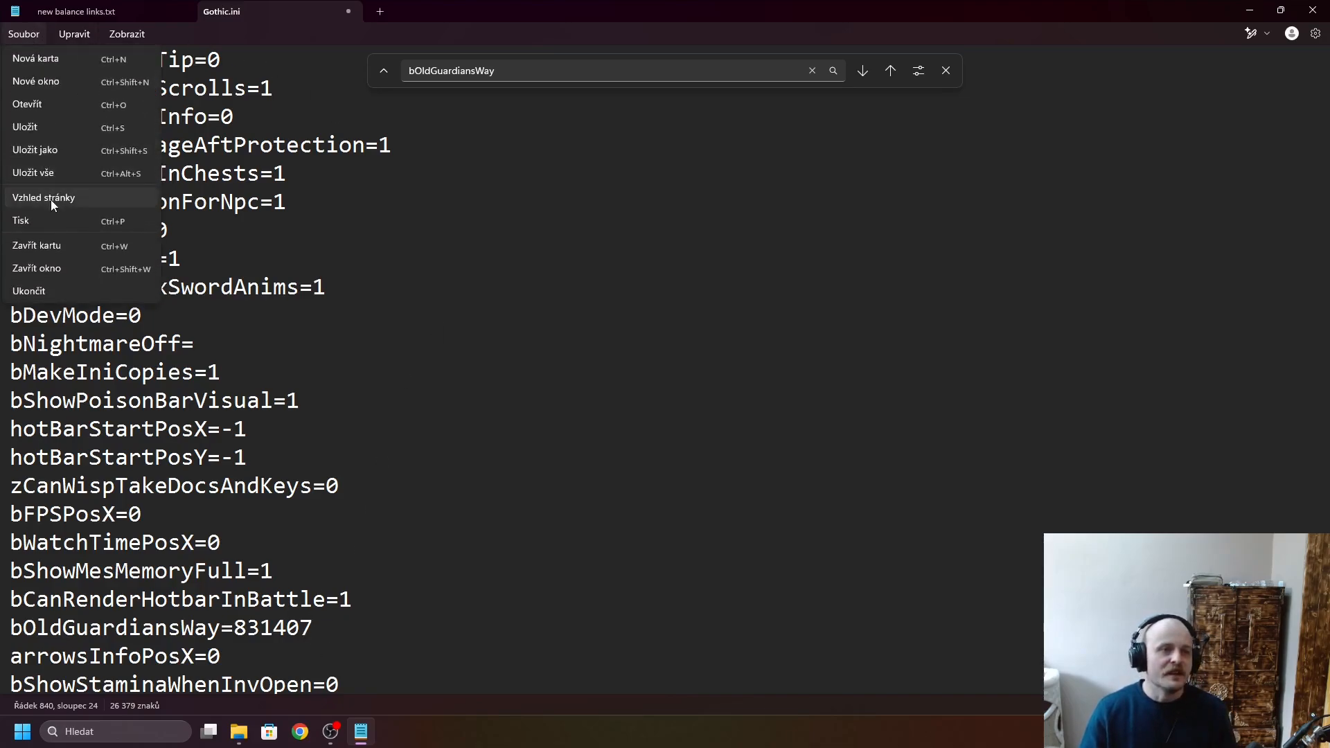
left_click(52, 127)
- Close Gothic.ini, new balance links.txt and the system folder window
left_click(346, 11)
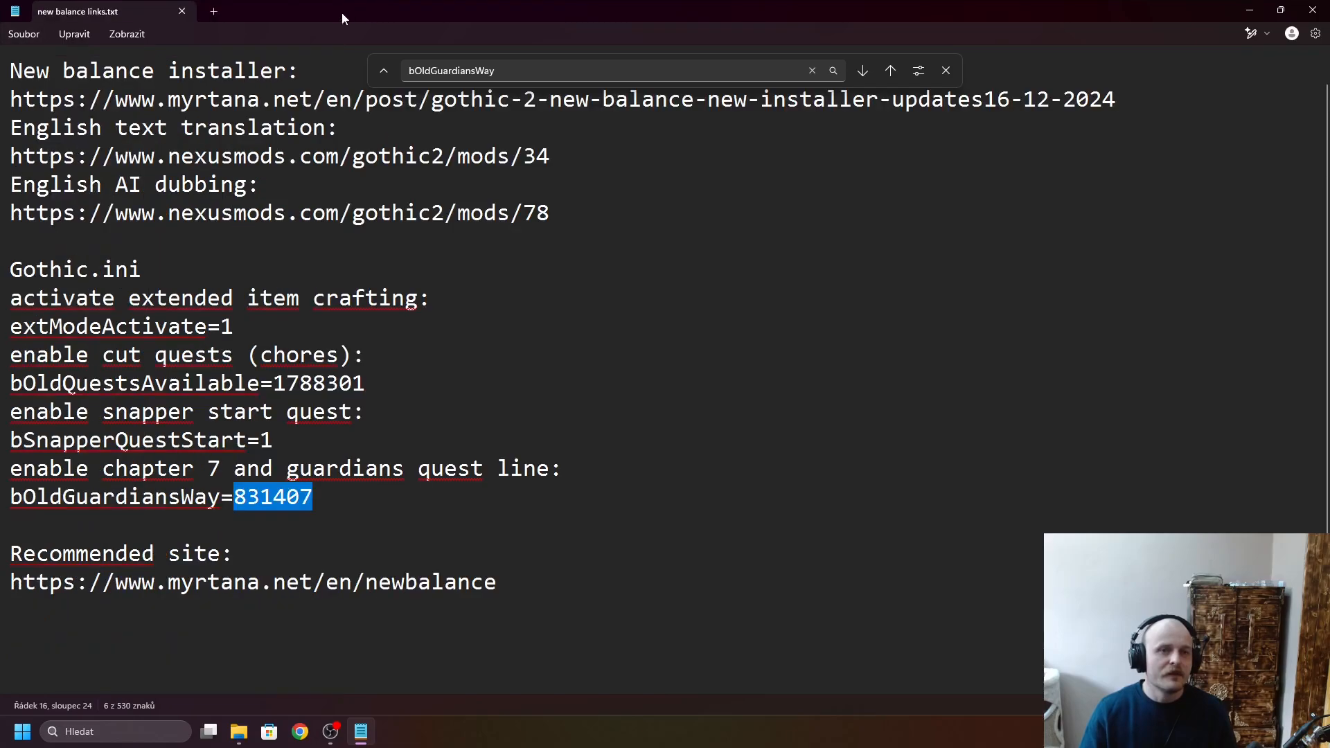
left_click(184, 11)
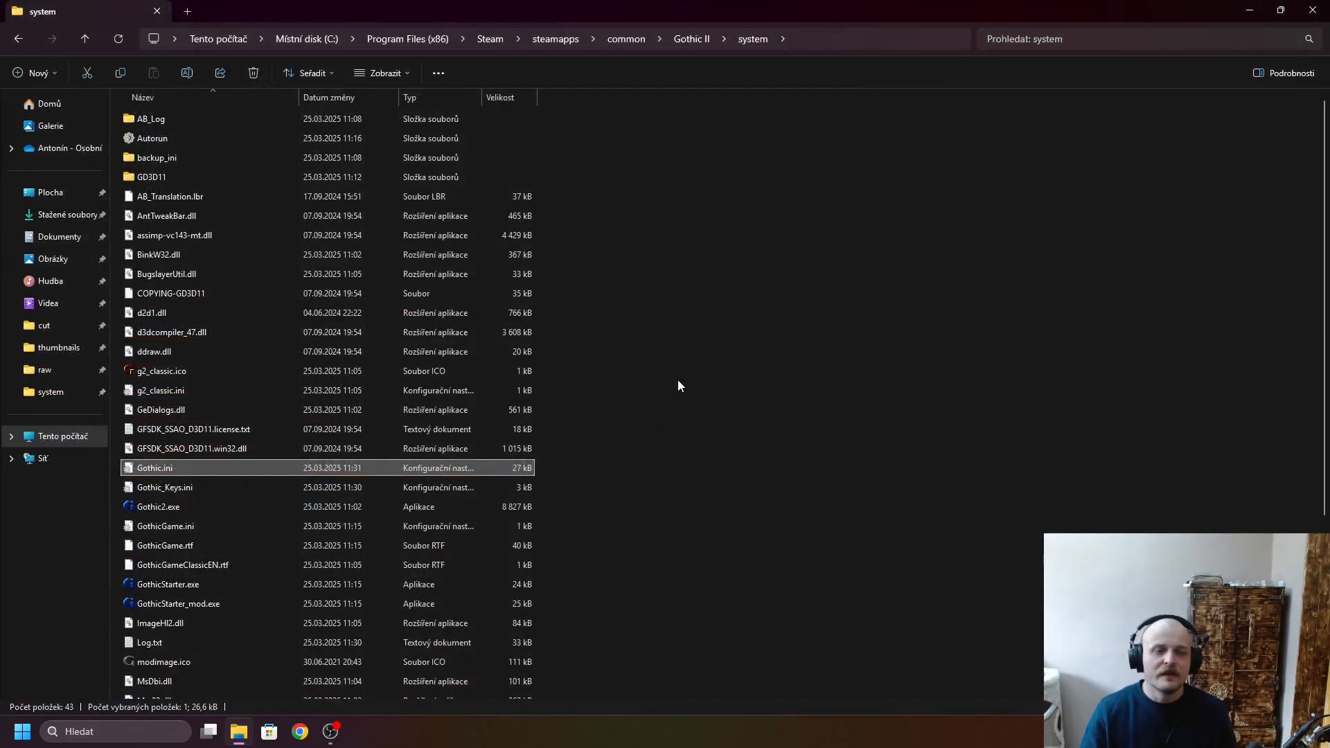
left_click(1312, 9)
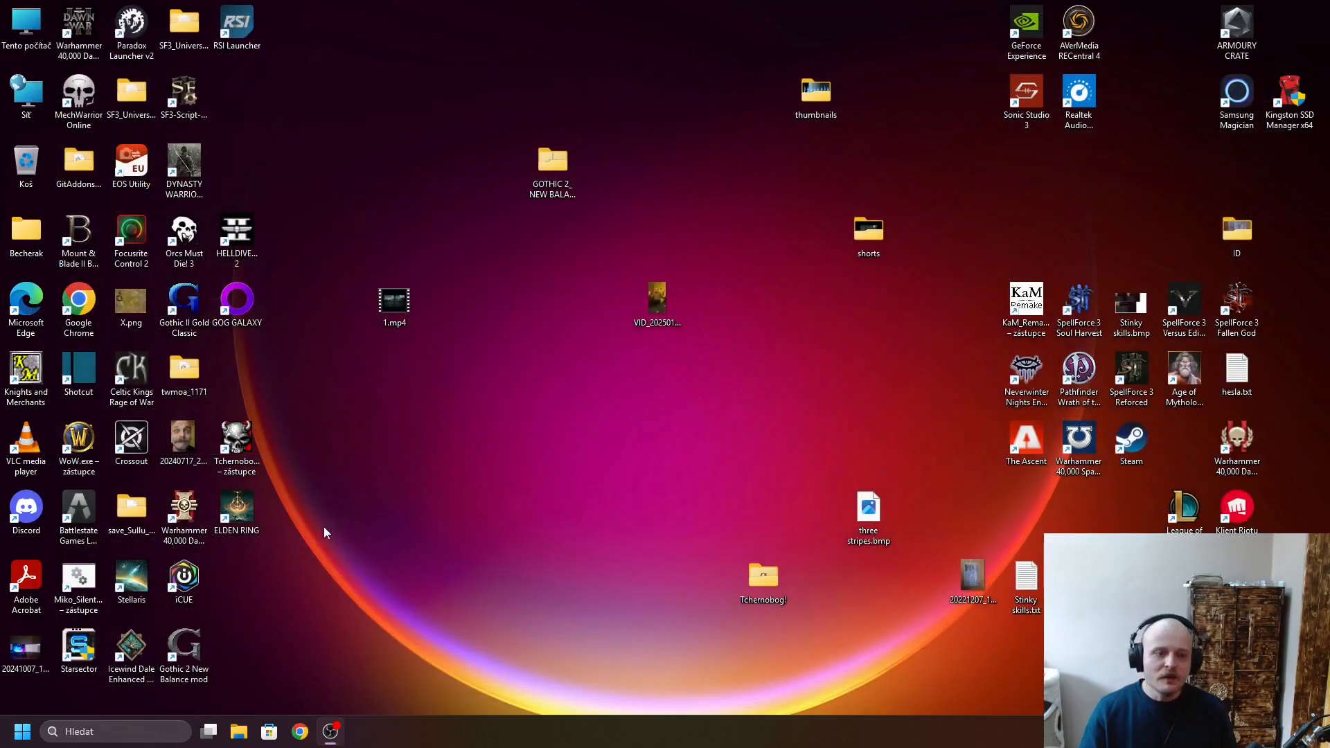
- Set the Gothic 2 New Balance mod desktop shortcut to run as administrator and apply the change
right_click(176, 647)
left_click(491, 597)
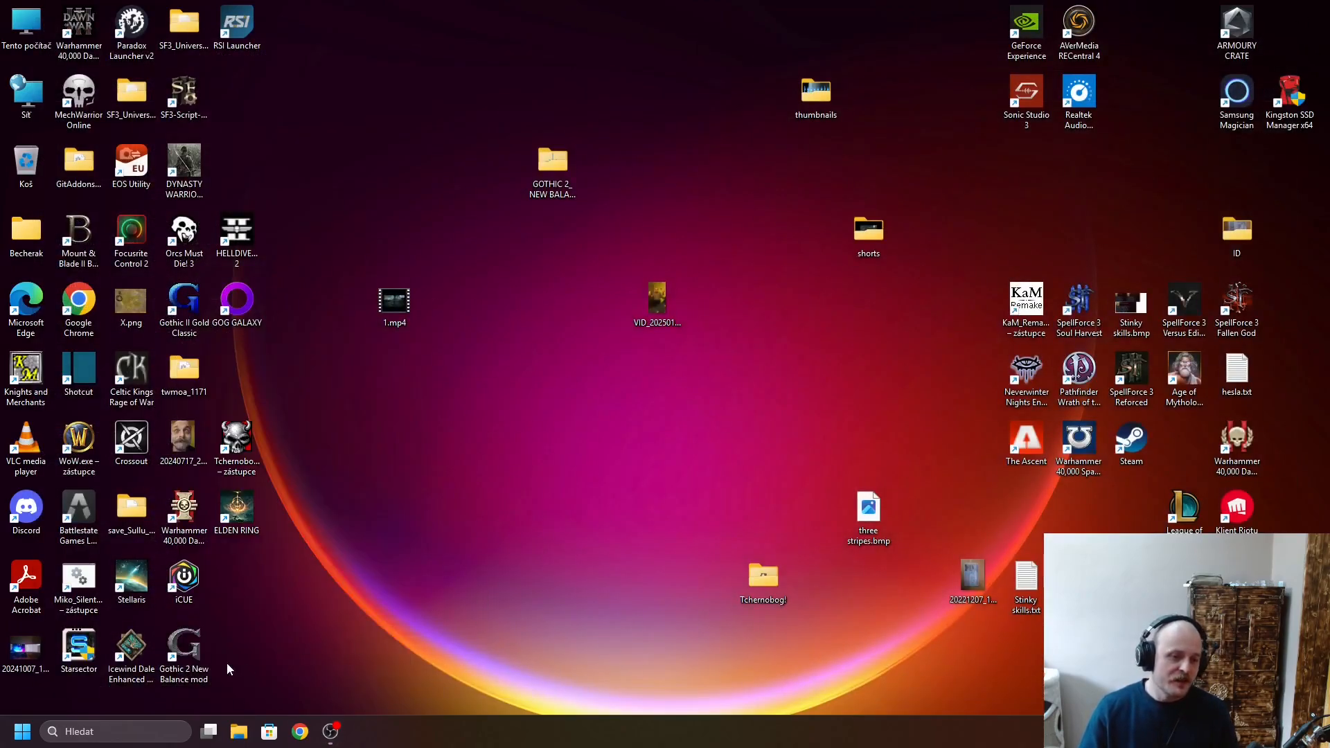
right_click(184, 651)
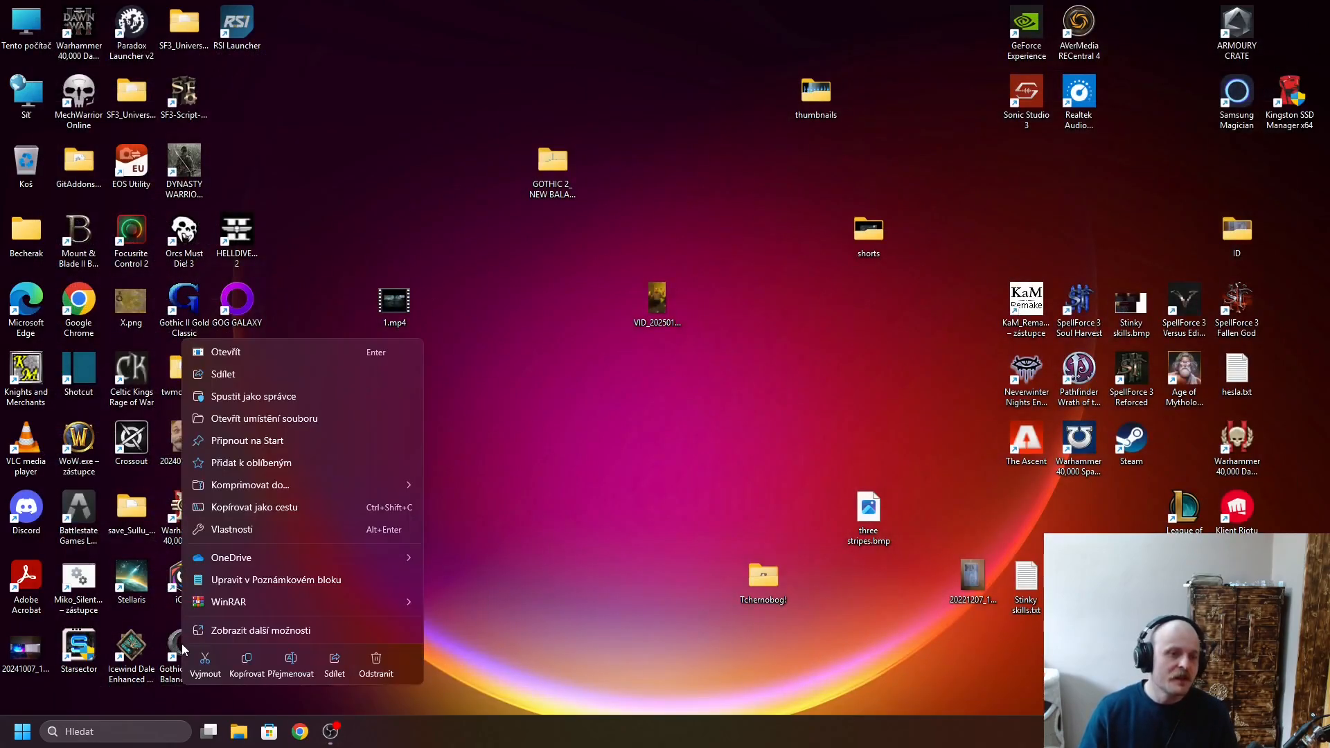
left_click(232, 530)
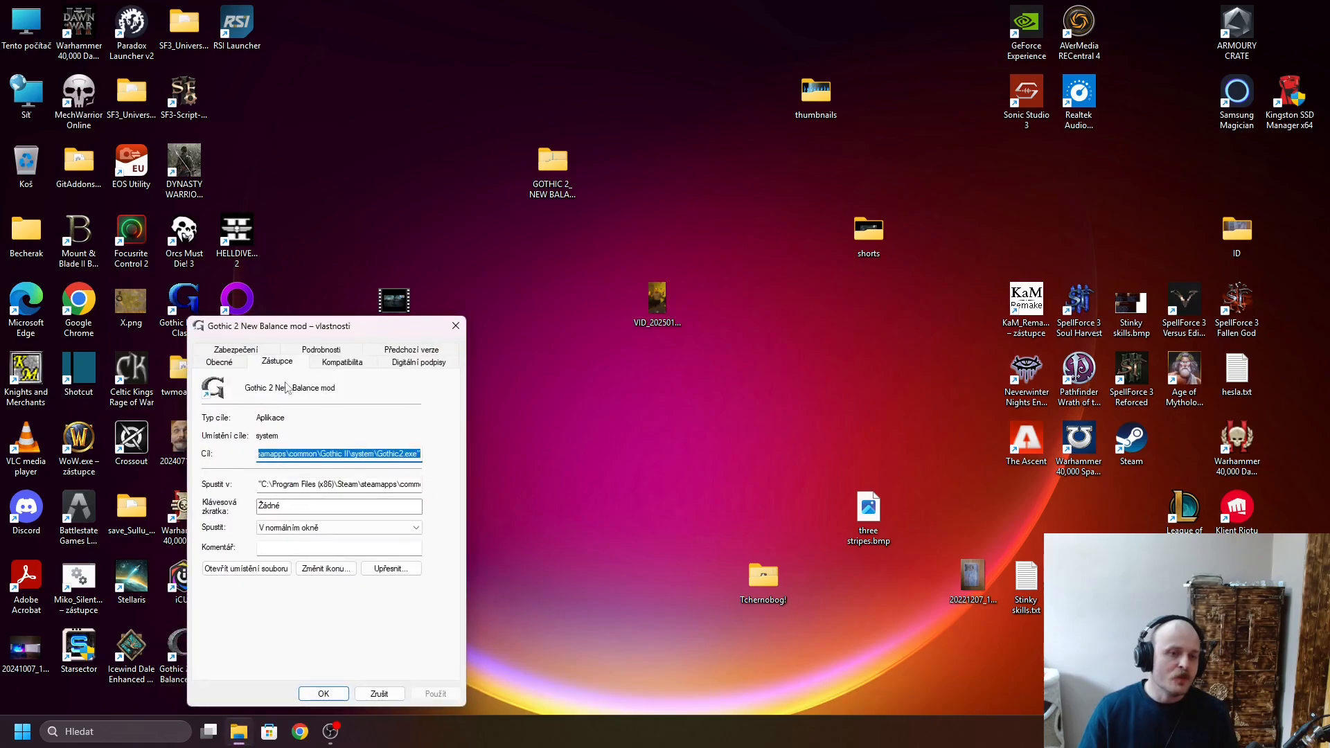
left_click(343, 362)
left_click(214, 582)
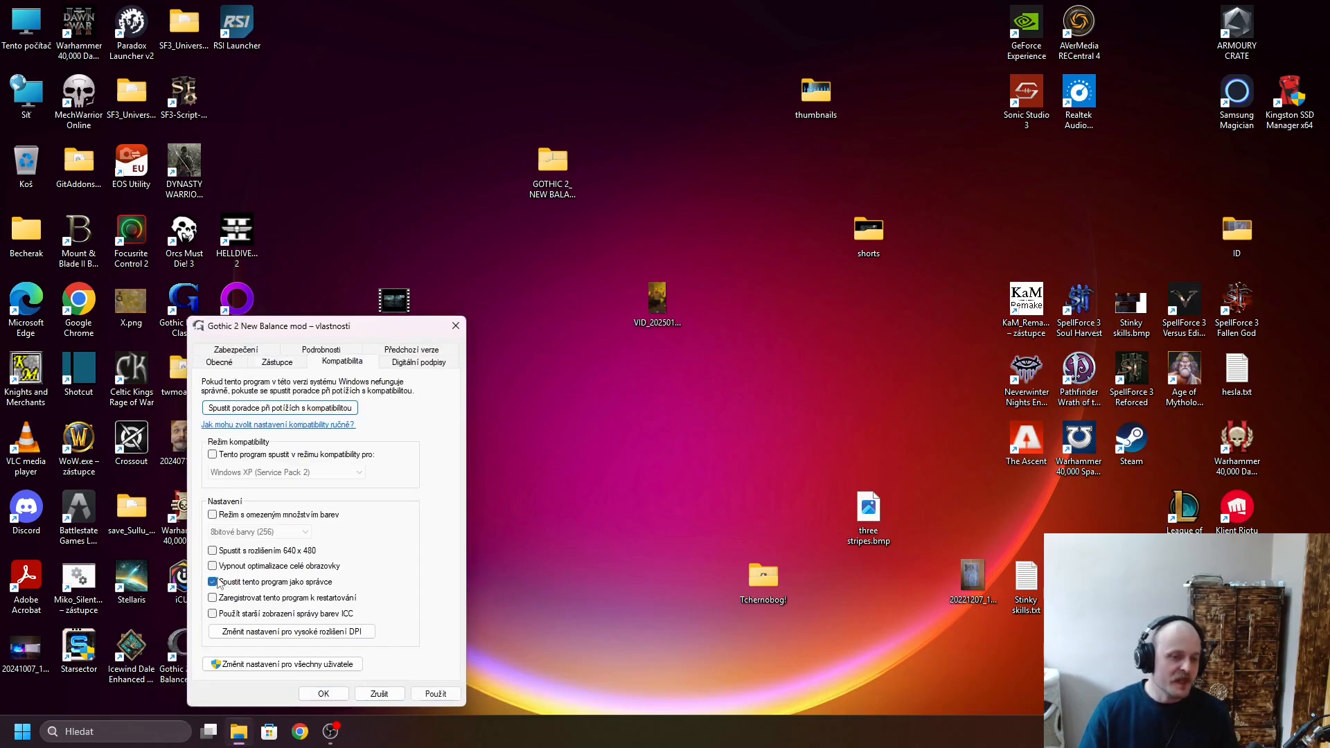
left_click(426, 695)
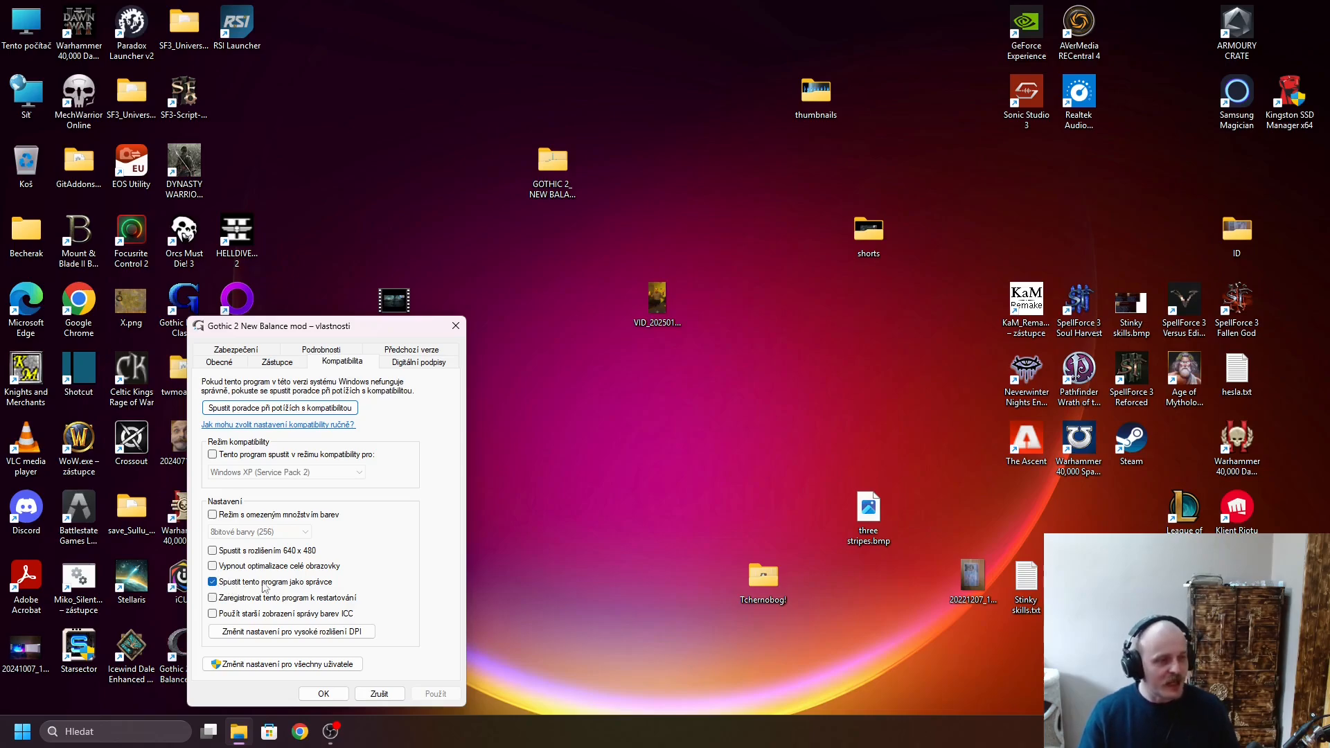
left_click(324, 694)
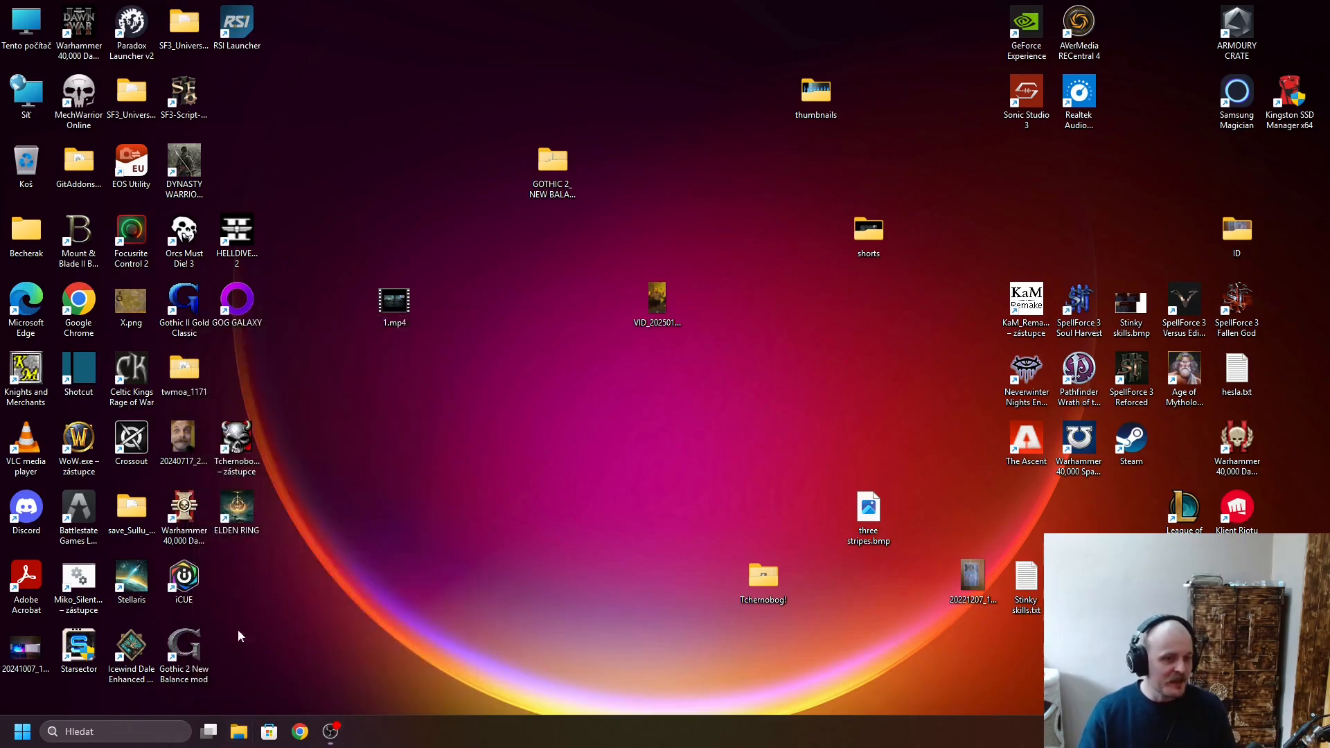
- Launch the Gothic 2 New Balance mod from the desktop and begin a new game, going to its 'Gothic' difficulty options
double_click(183, 648)
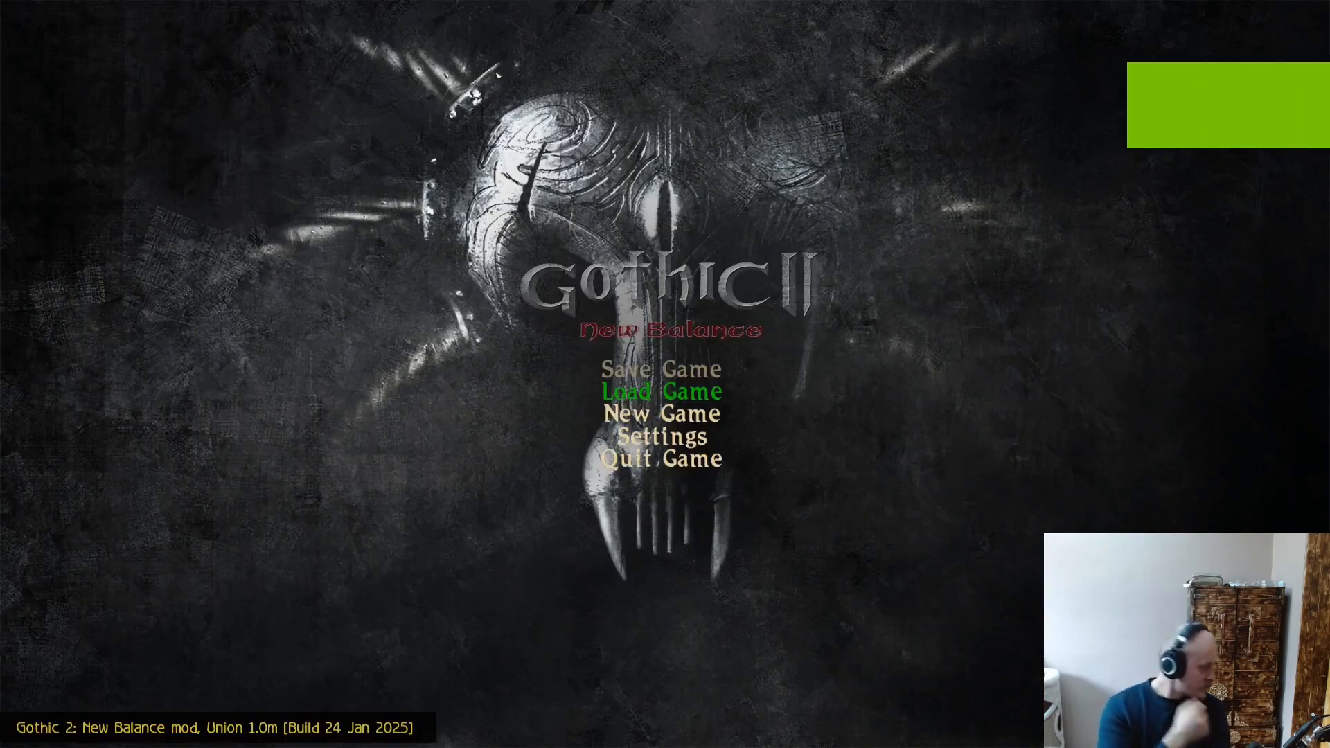
key("Down")
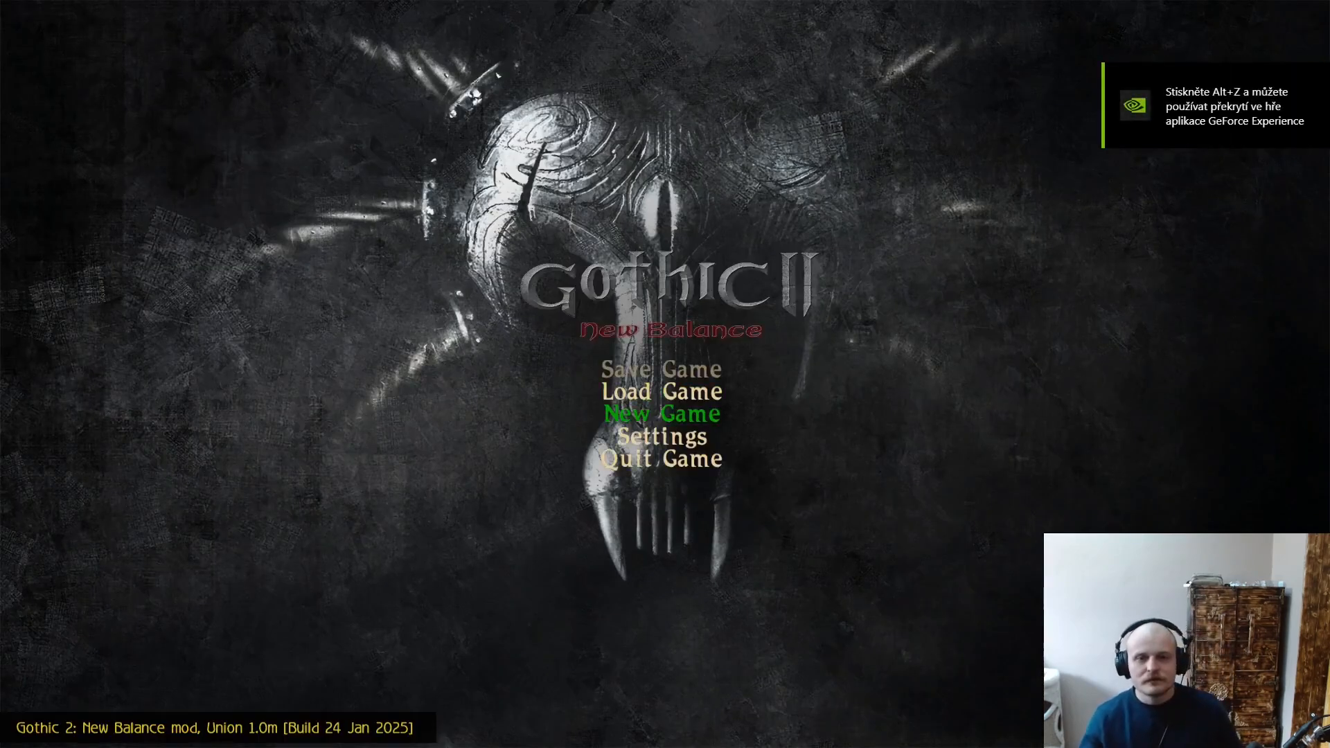
key("Return")
- Keep the default difficulty options, leave the Slash&Craft mode disabled and start the new game
key("Return")
key("Up")
key("Up")
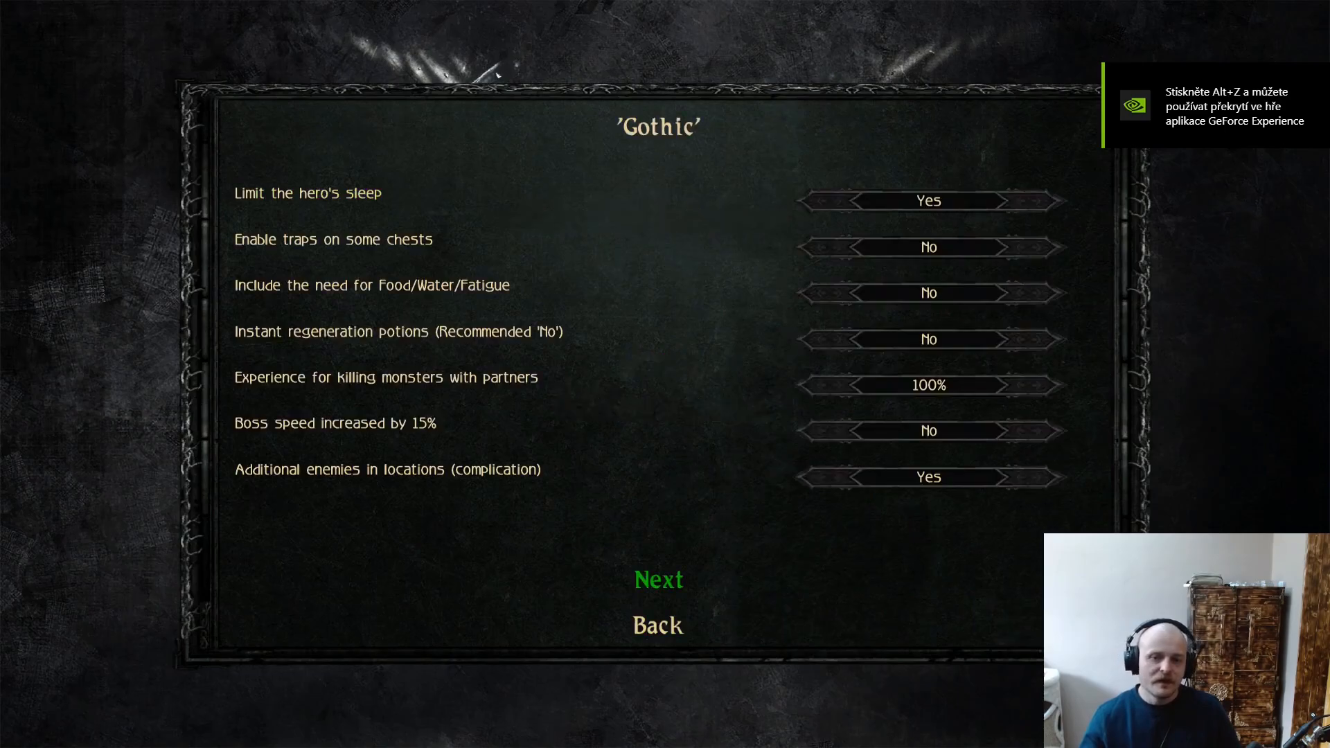
key("Return")
key("Up")
key("Up")
key("Return")
key("Down")
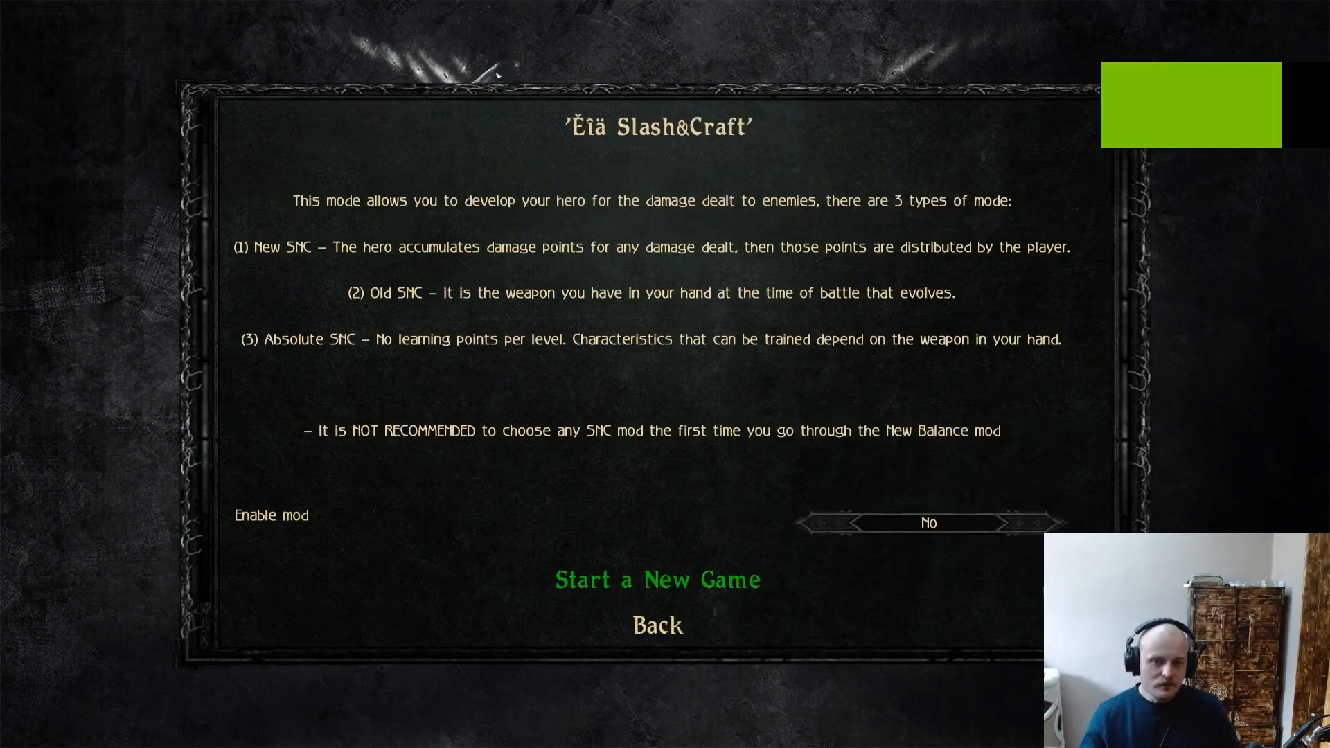
key("Return")
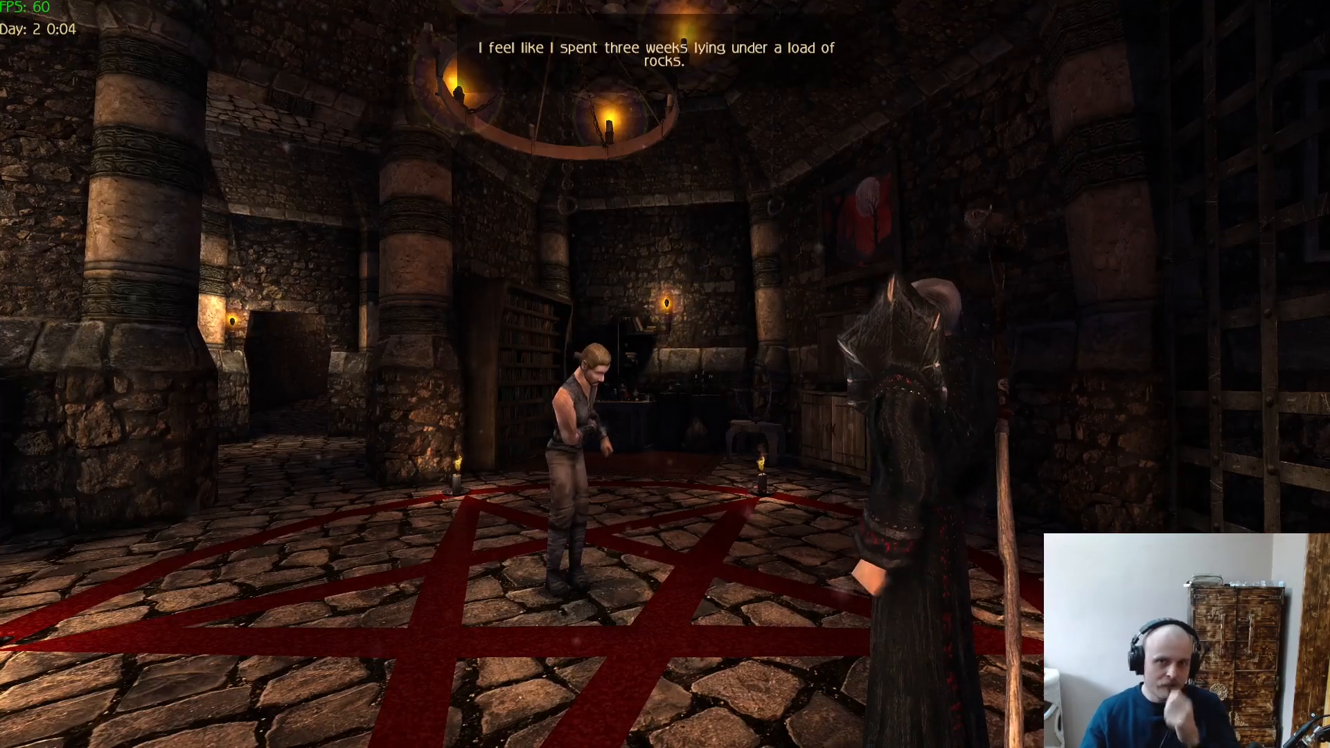
- Advance through the opening conversation with the dark-robed mage until the hero can be controlled
key("Escape")
key("Escape")
key("Escape")
key("Escape")
key("Escape")
key("Return")
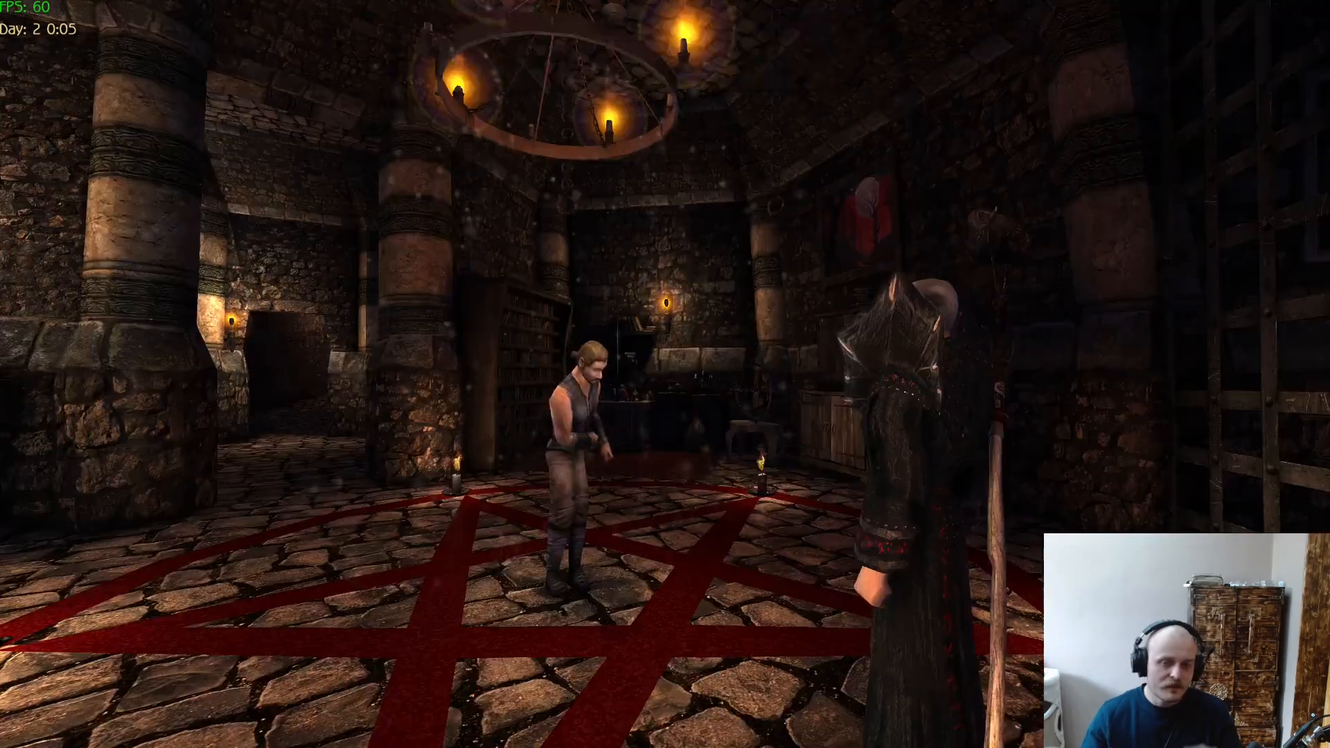
key("Return")
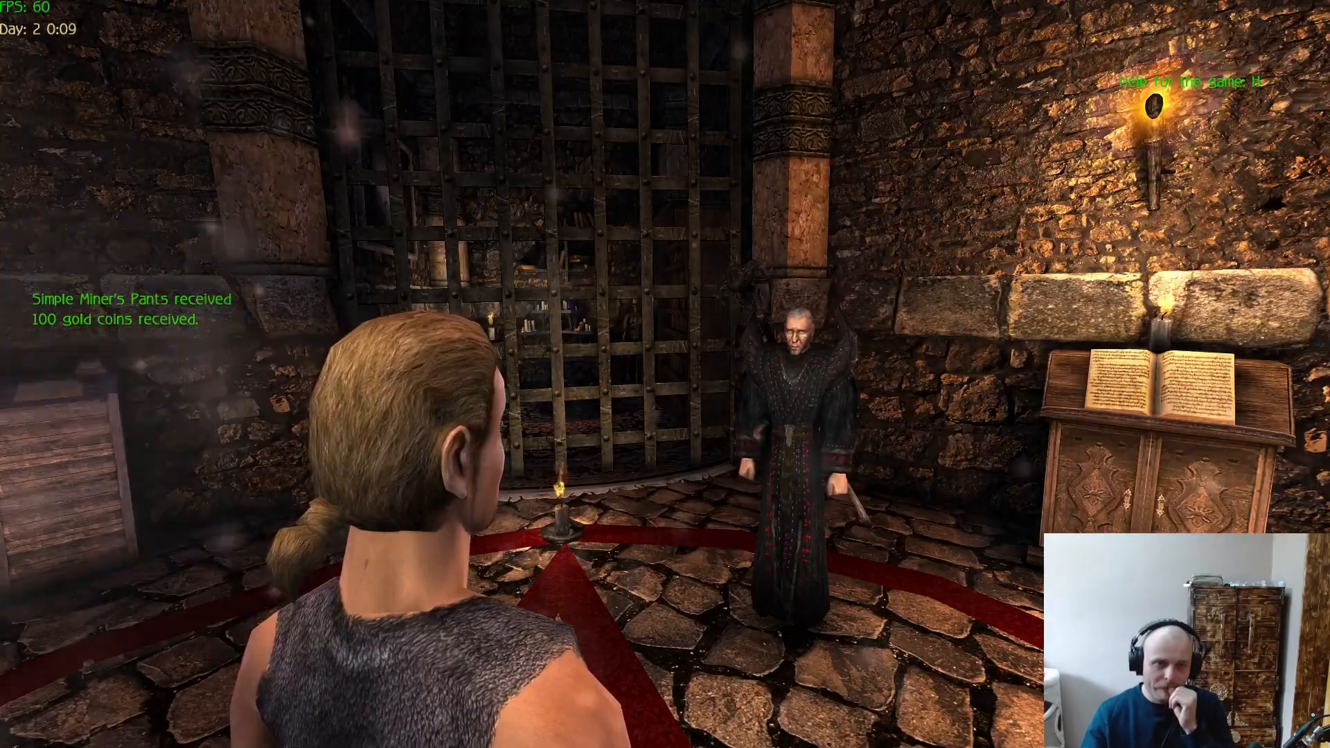
key("Escape")
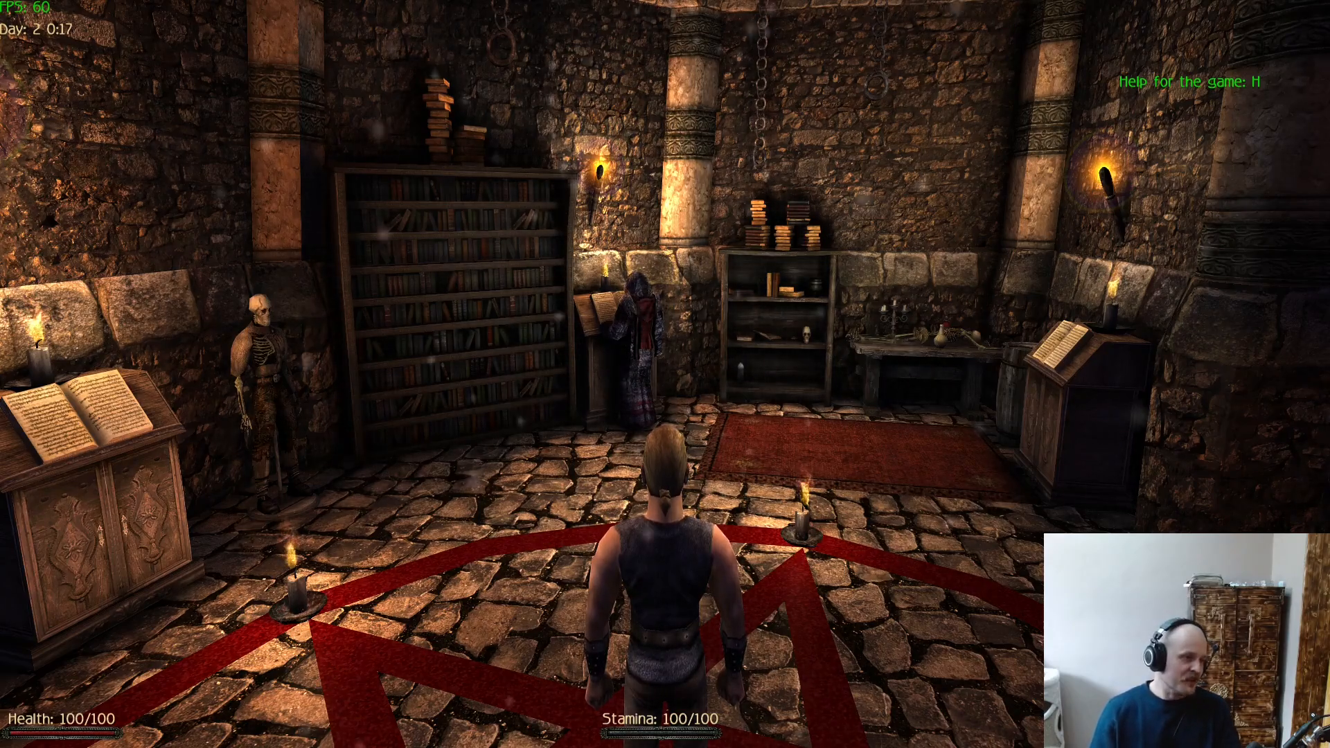
- Walk the hero around the starting chamber, going up to the bookstand and back toward the dark-robed mage
key("w")
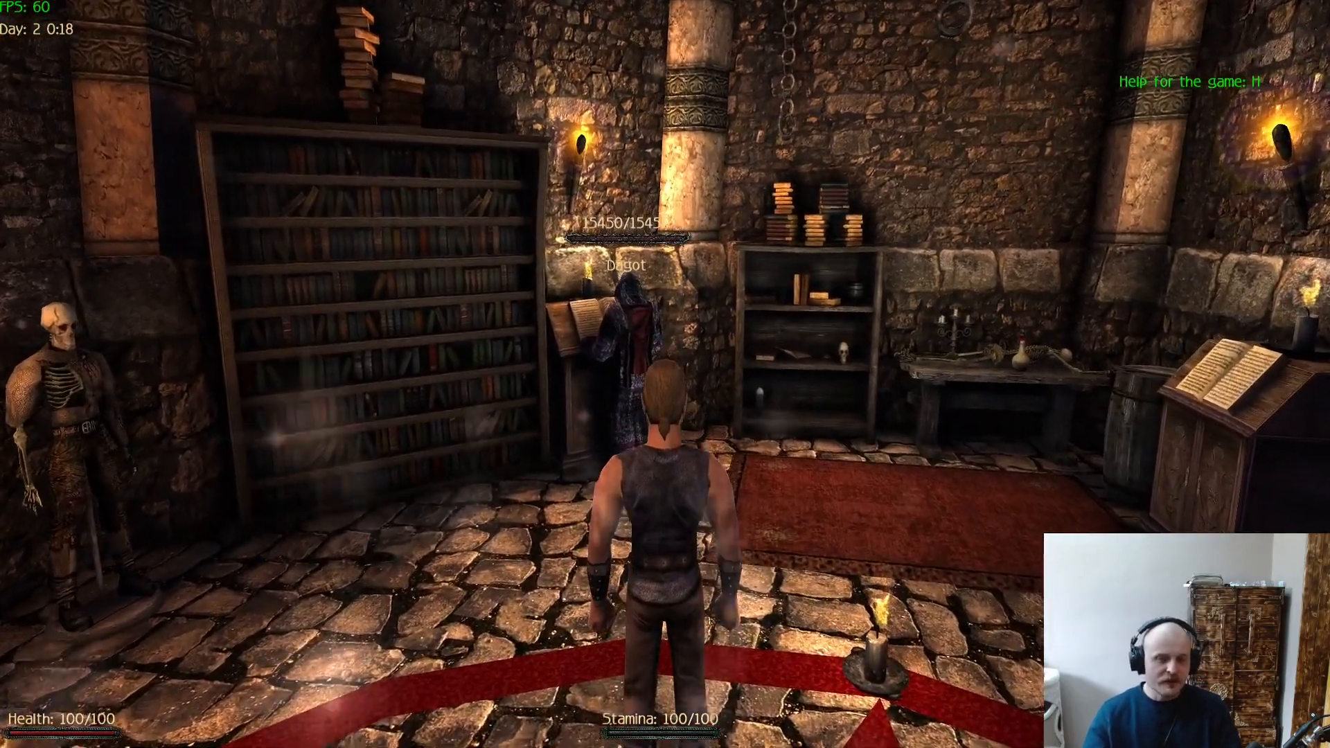
key("w")
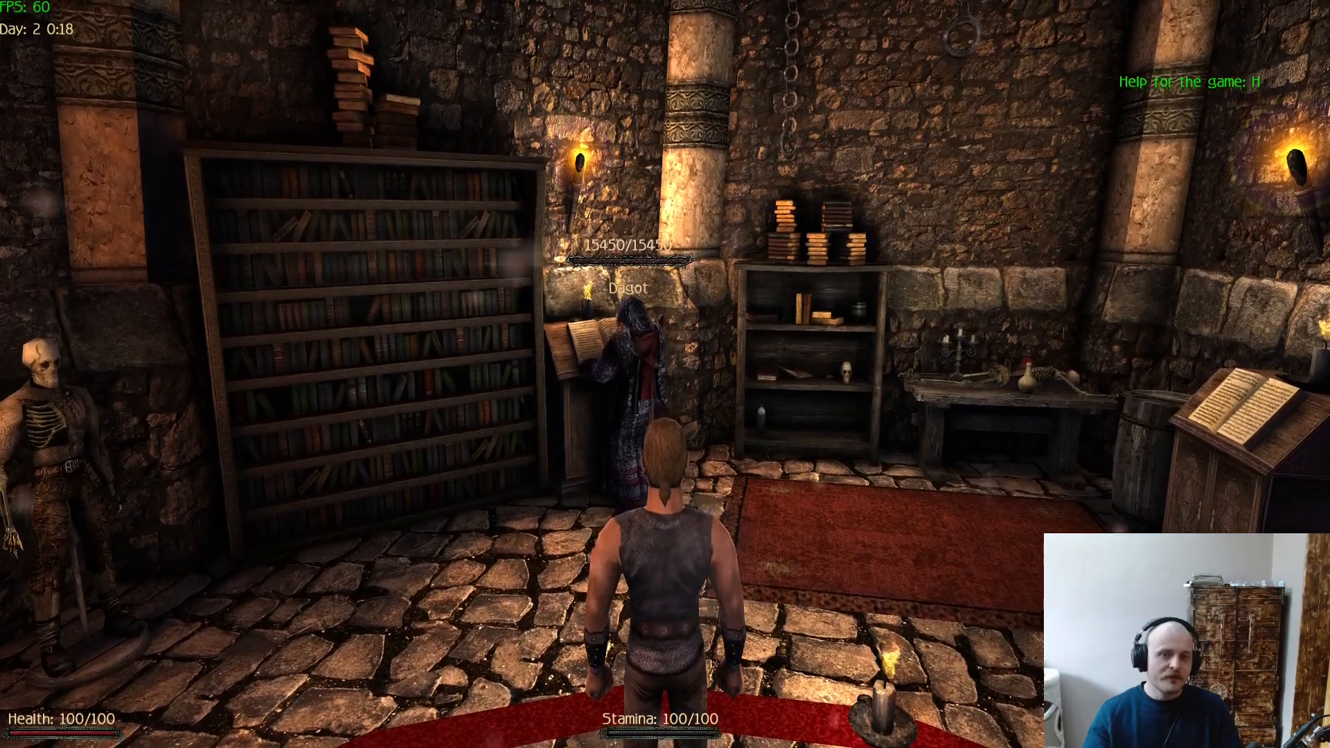
key("w")
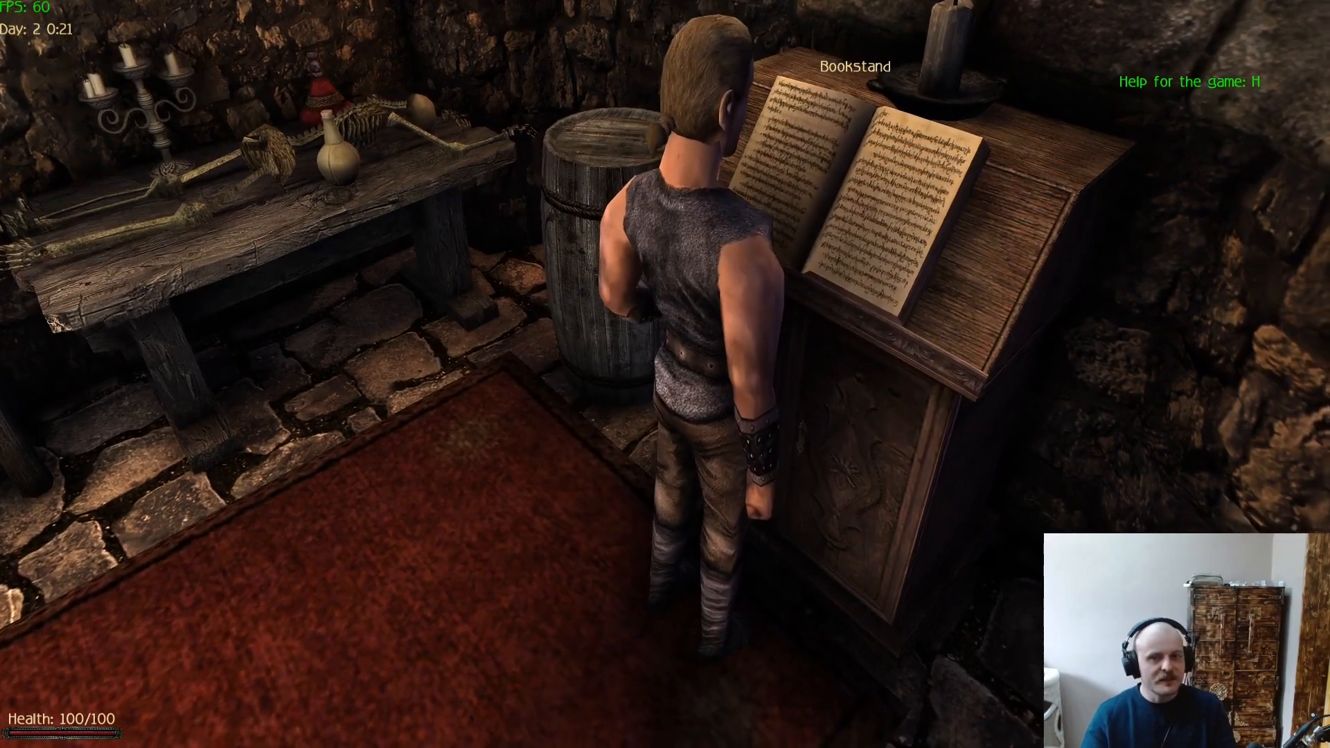
key("w")
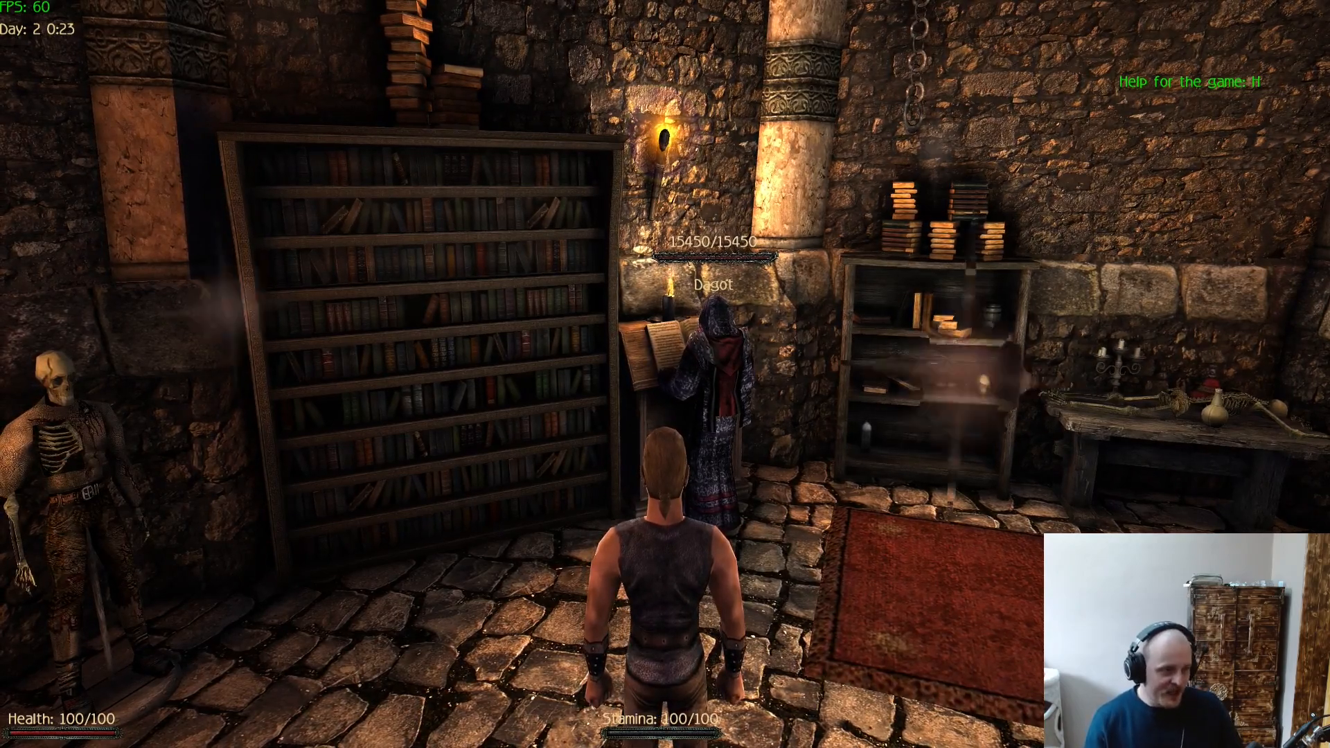
- Pause the game and review the Display Settings, including the damage, day and time, and FPS options
key("Escape")
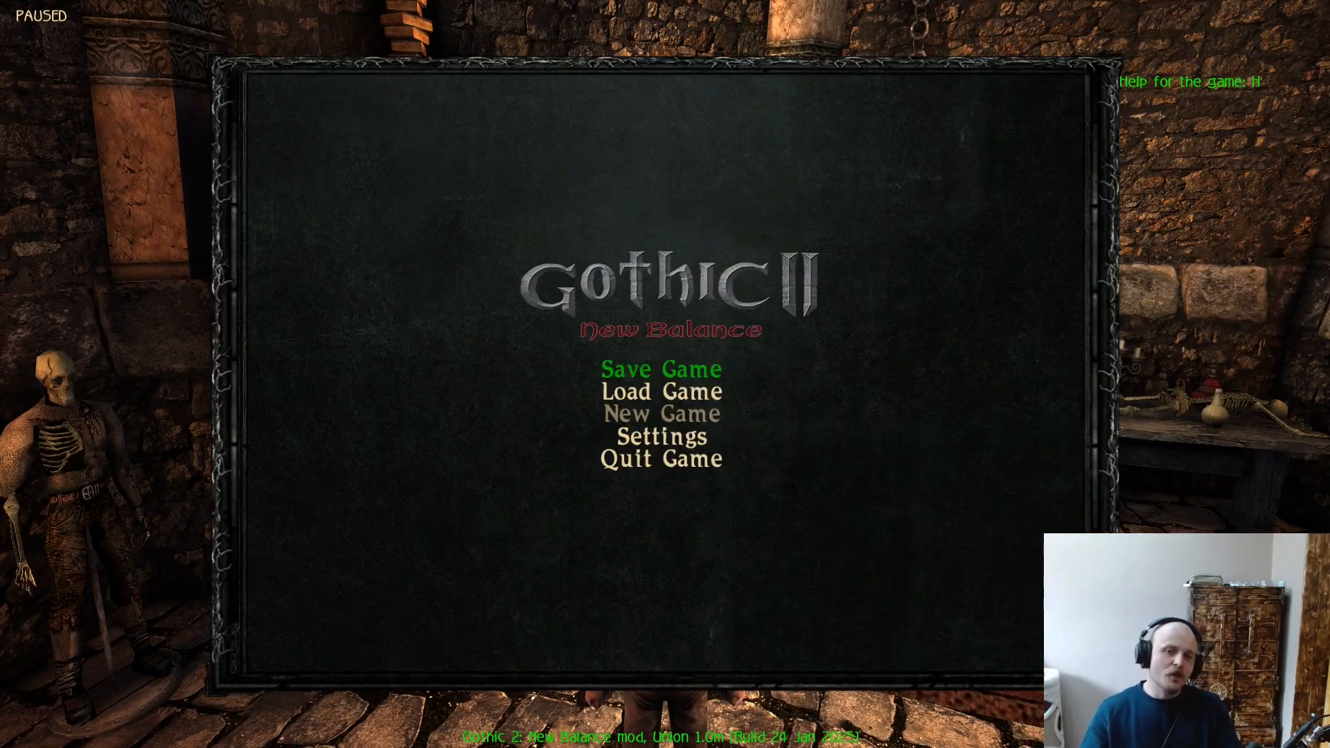
key("Up")
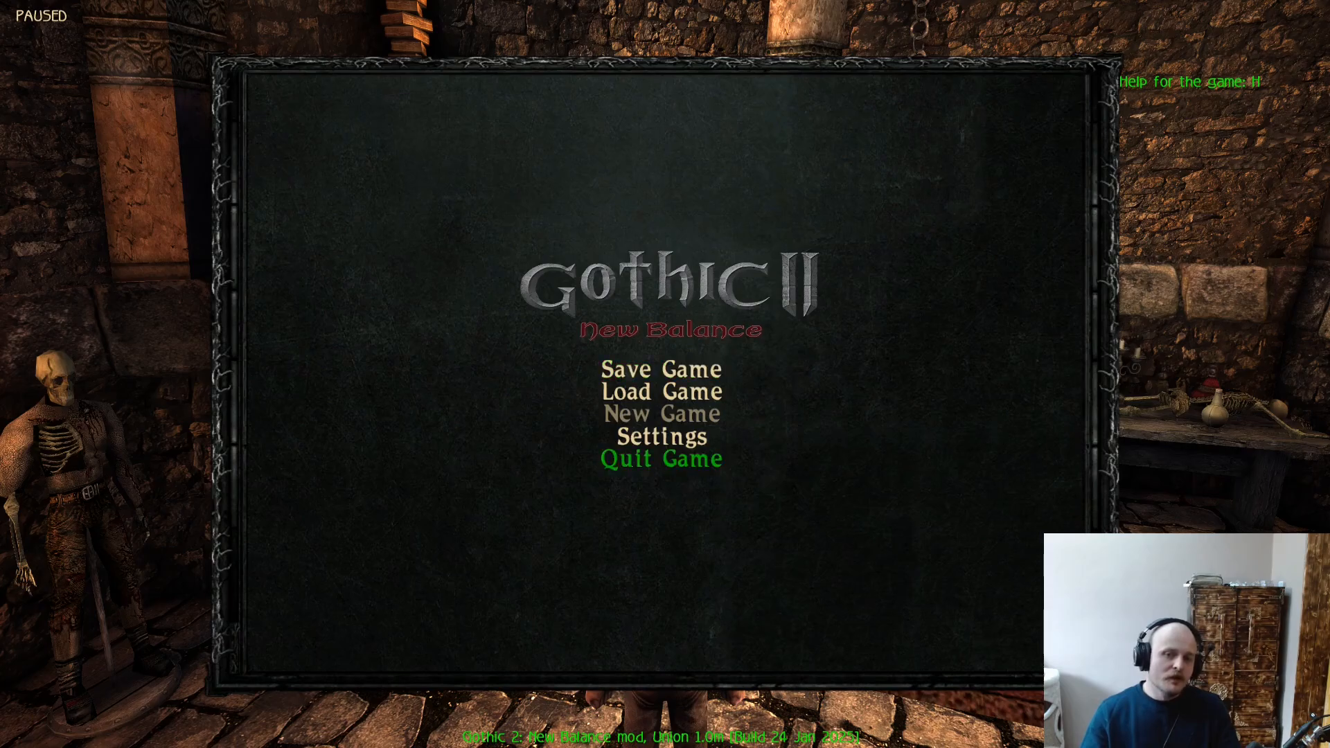
key("Up")
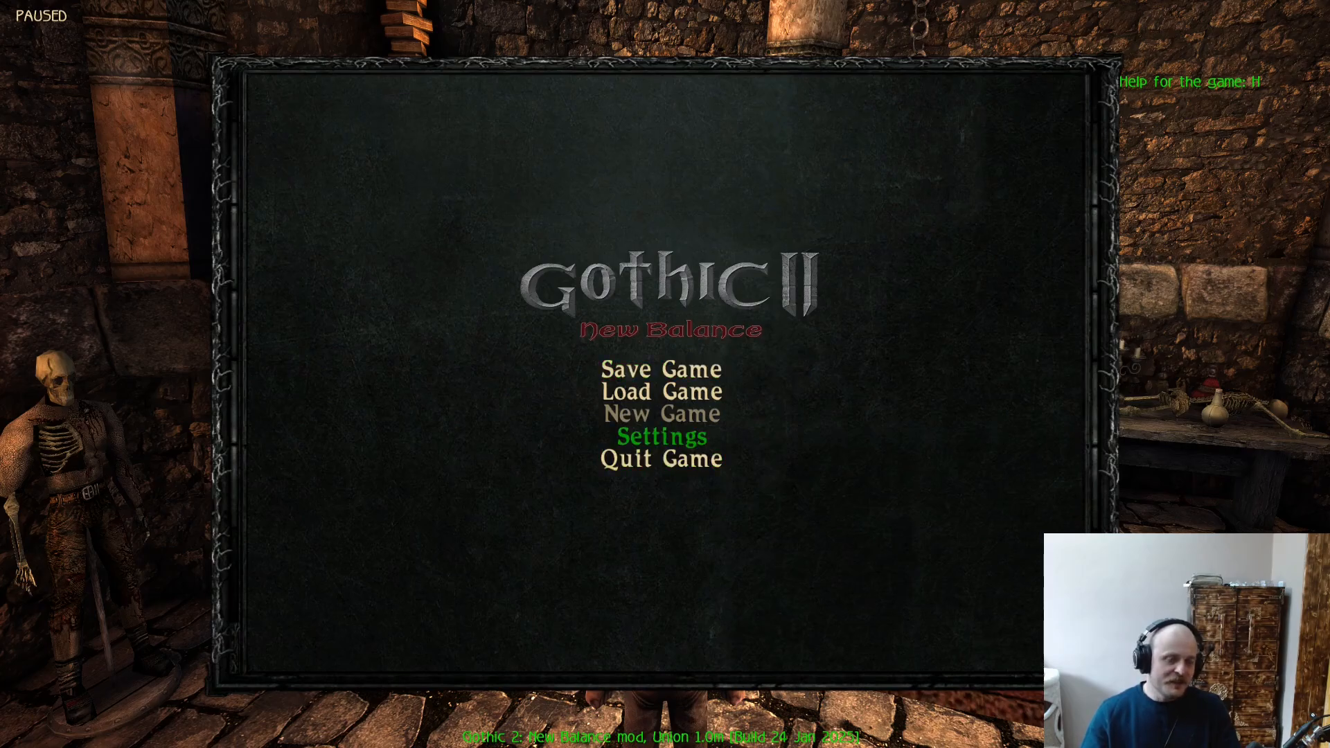
key("Return")
key("Return")
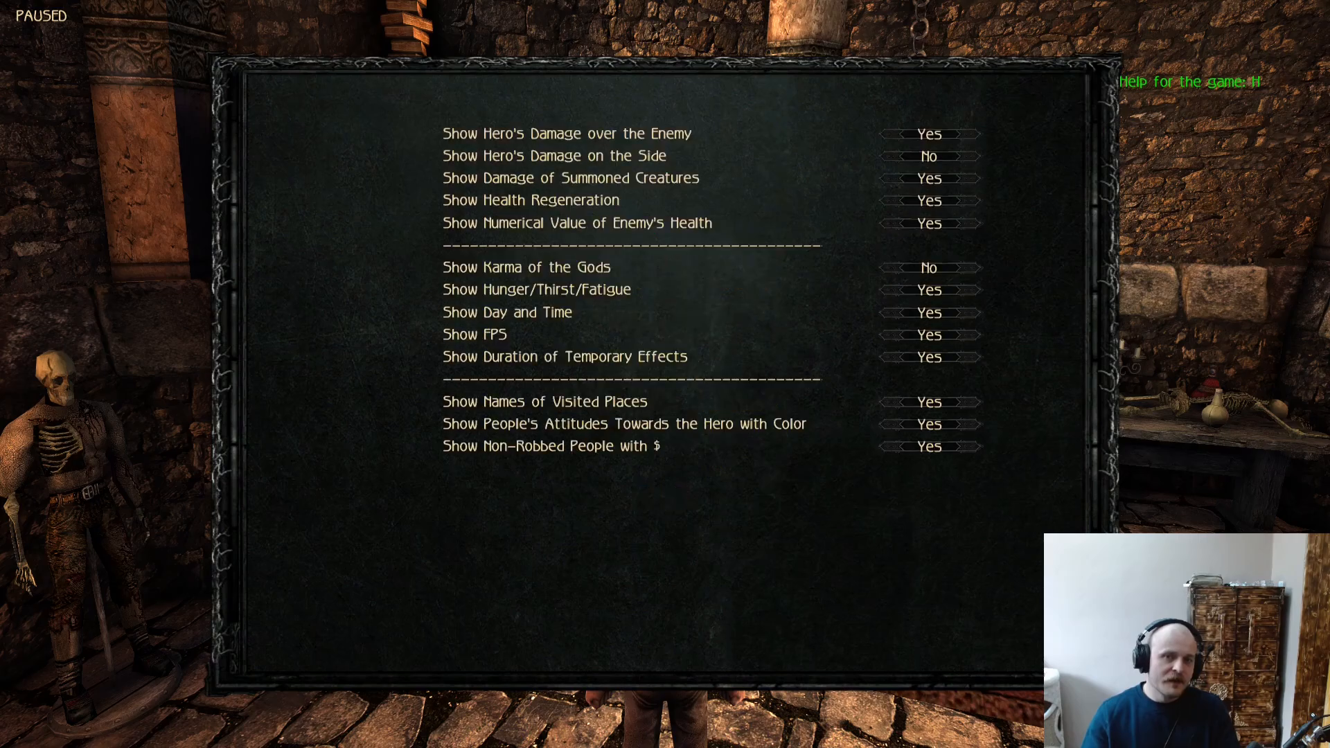
key("Down")
key("Down")
key("Down")
key("Down")
key("Down")
key("Down")
key("Down")
key("Down")
key("Down")
key("Down")
key("Down")
key("Down")
key("Down")
key("Down")
key("Down")
key("Down")
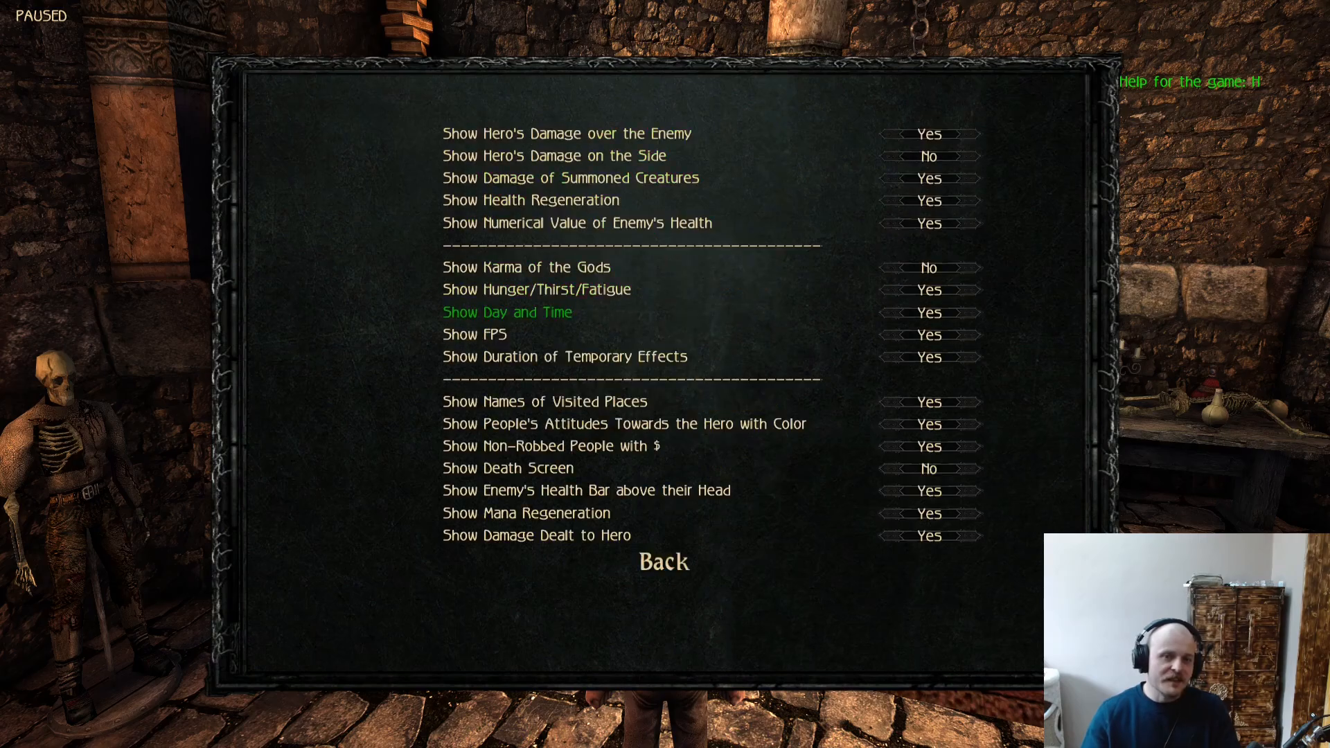
key("Down")
key("Return")
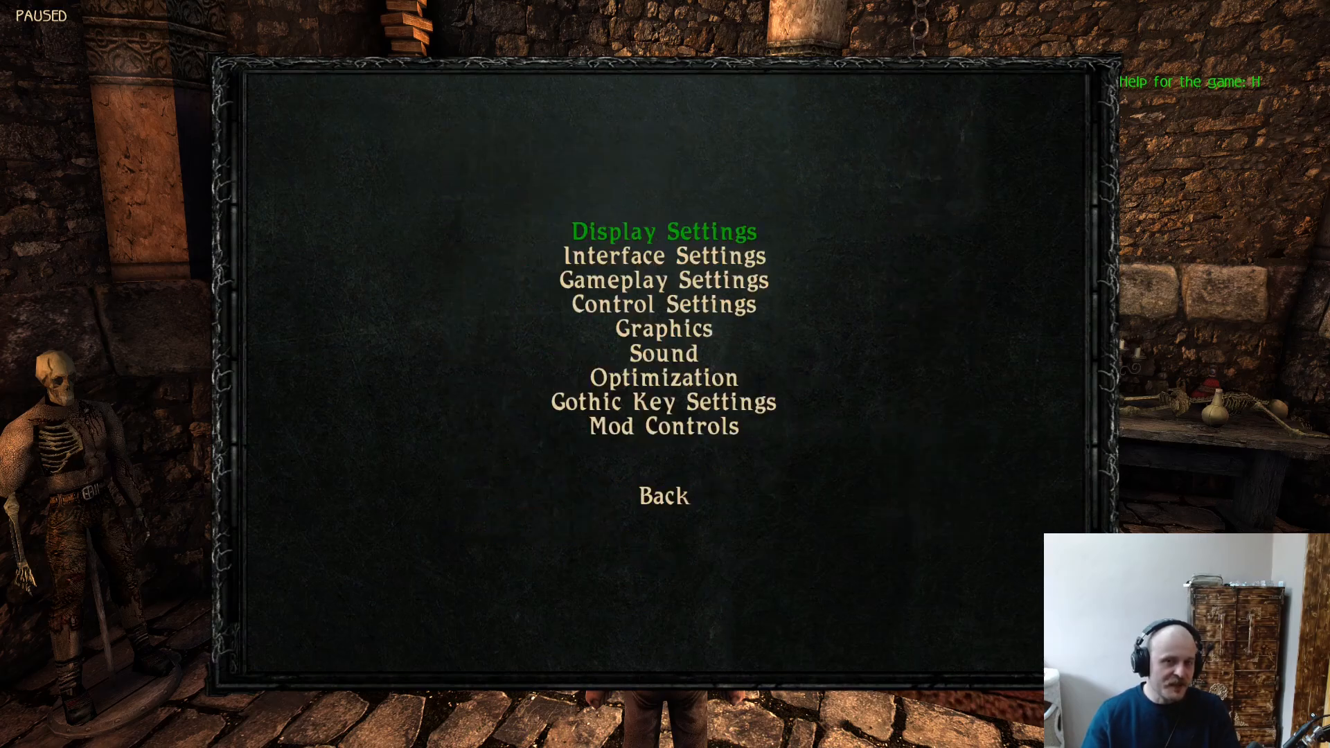
- Review the Interface Settings for interface size, inventory, hotbar and spellbar without changing anything
key("Down")
key("Return")
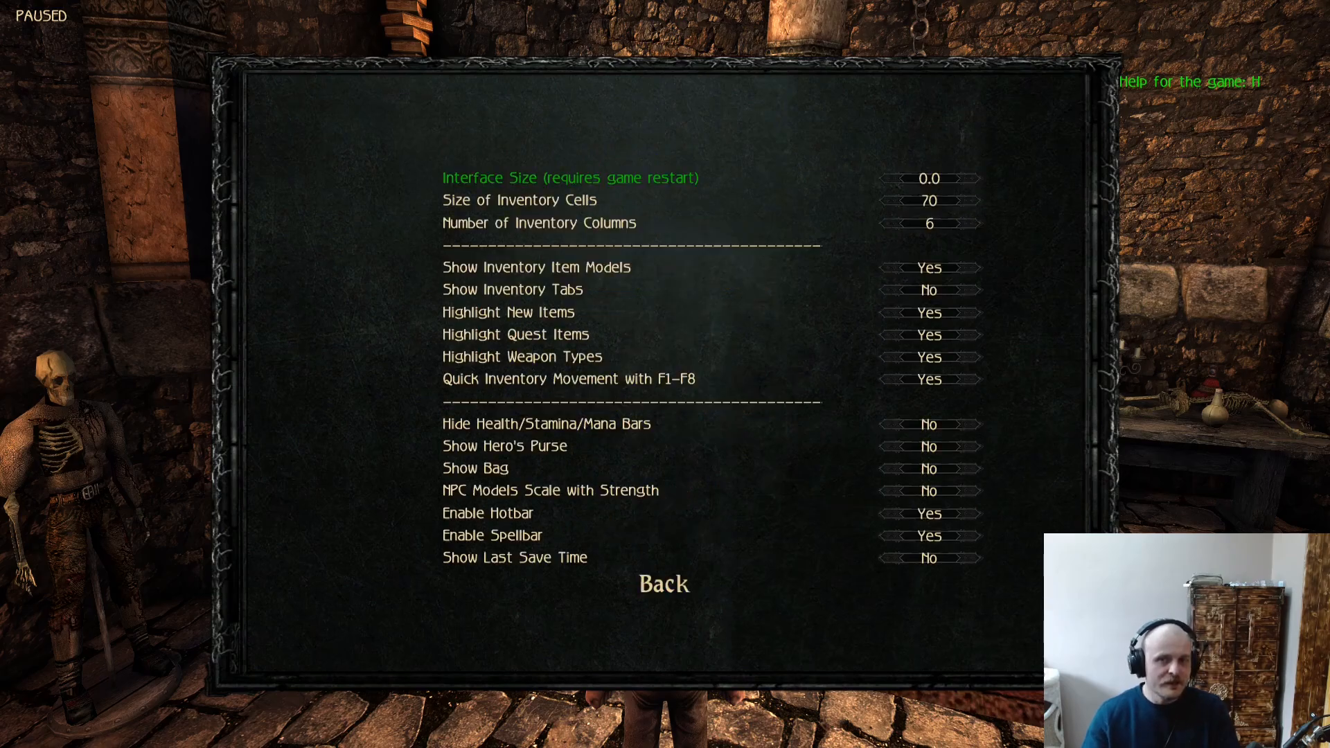
key("Up")
key("Return")
- Enable HDR in the renderer settings, leaving the other graphics options as they are, and close that window
key("Down")
key("Down")
key("Down")
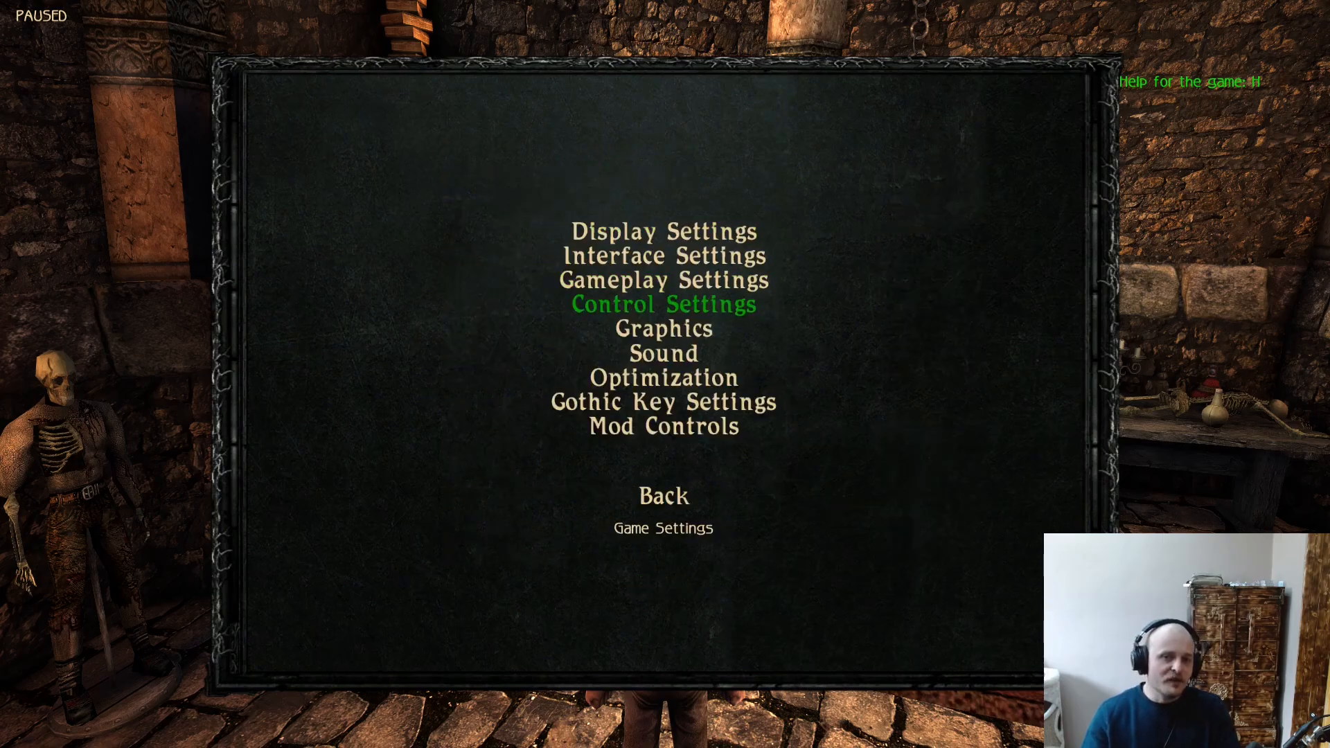
key("Down")
key("Return")
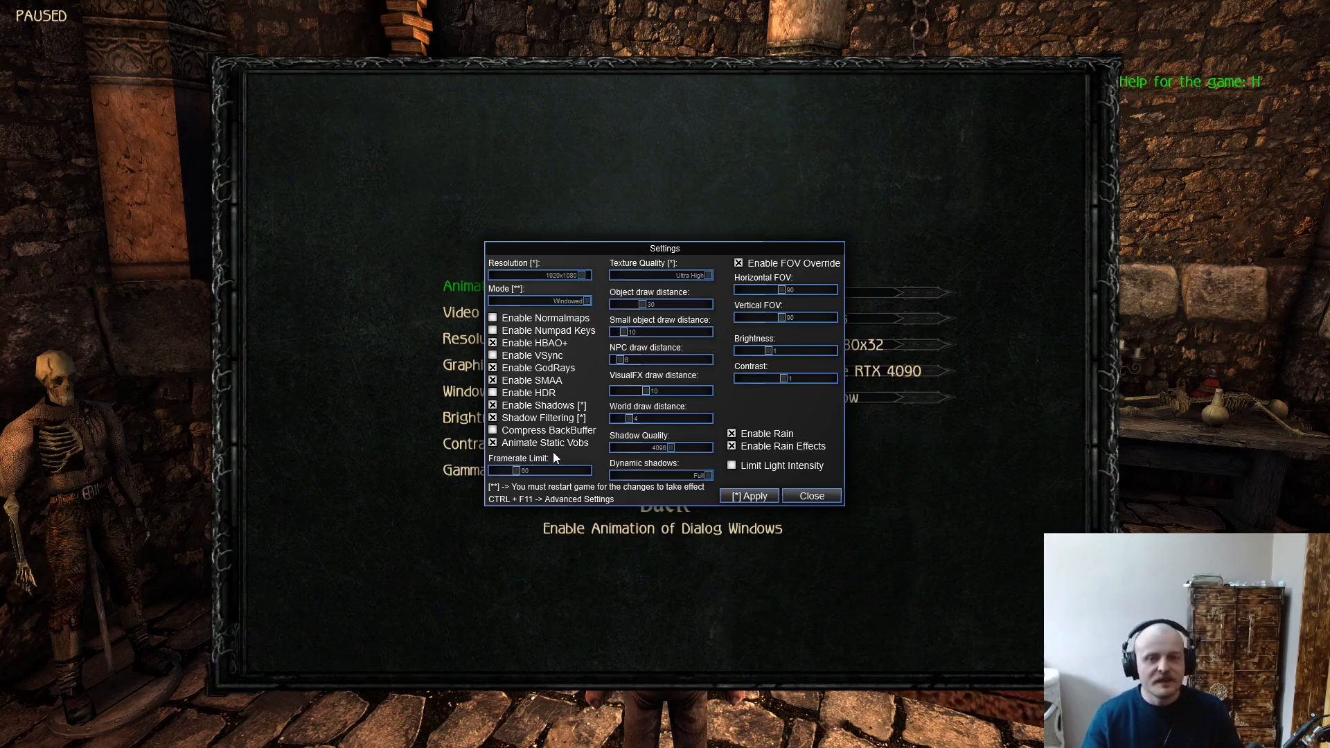
left_click(511, 394)
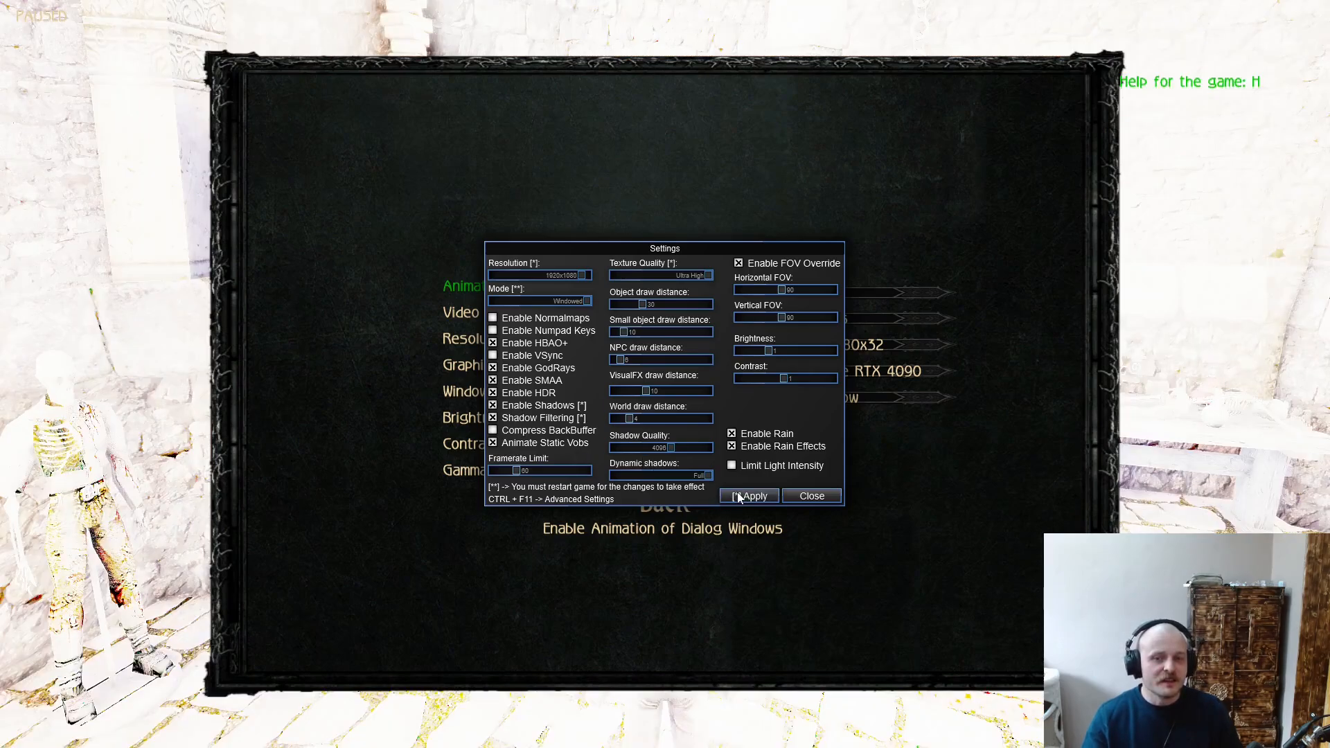
left_click(810, 496)
- Return to the game and walk the hero around the chamber to check the lighting with HDR on
key("Escape")
key("Escape")
key("Escape")
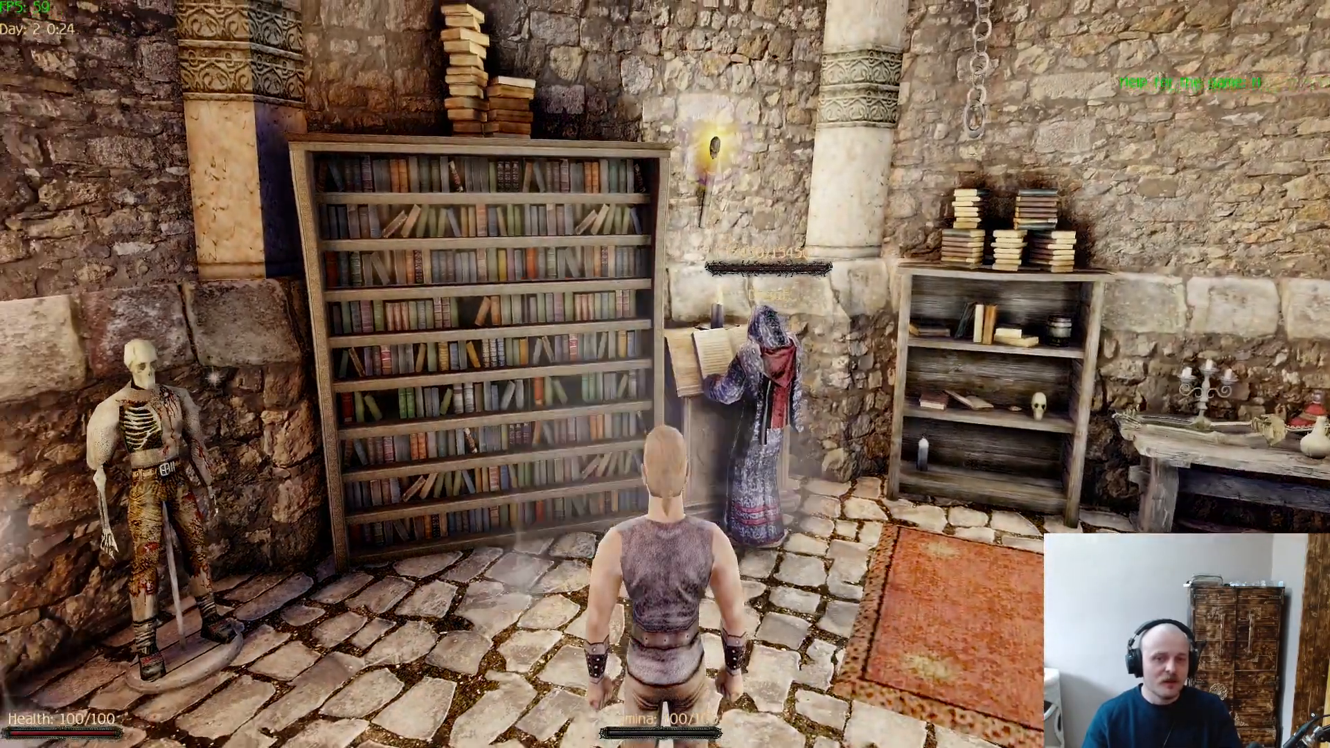
key("w")
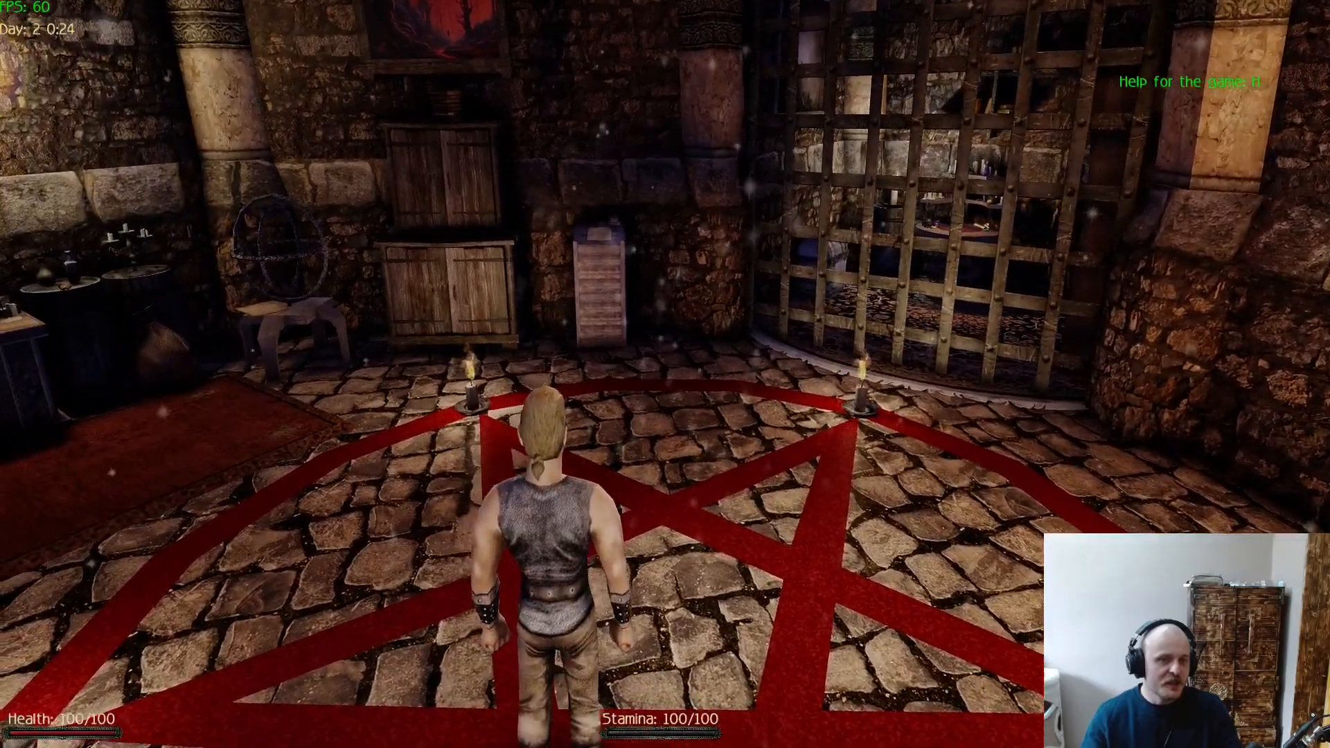
key("w")
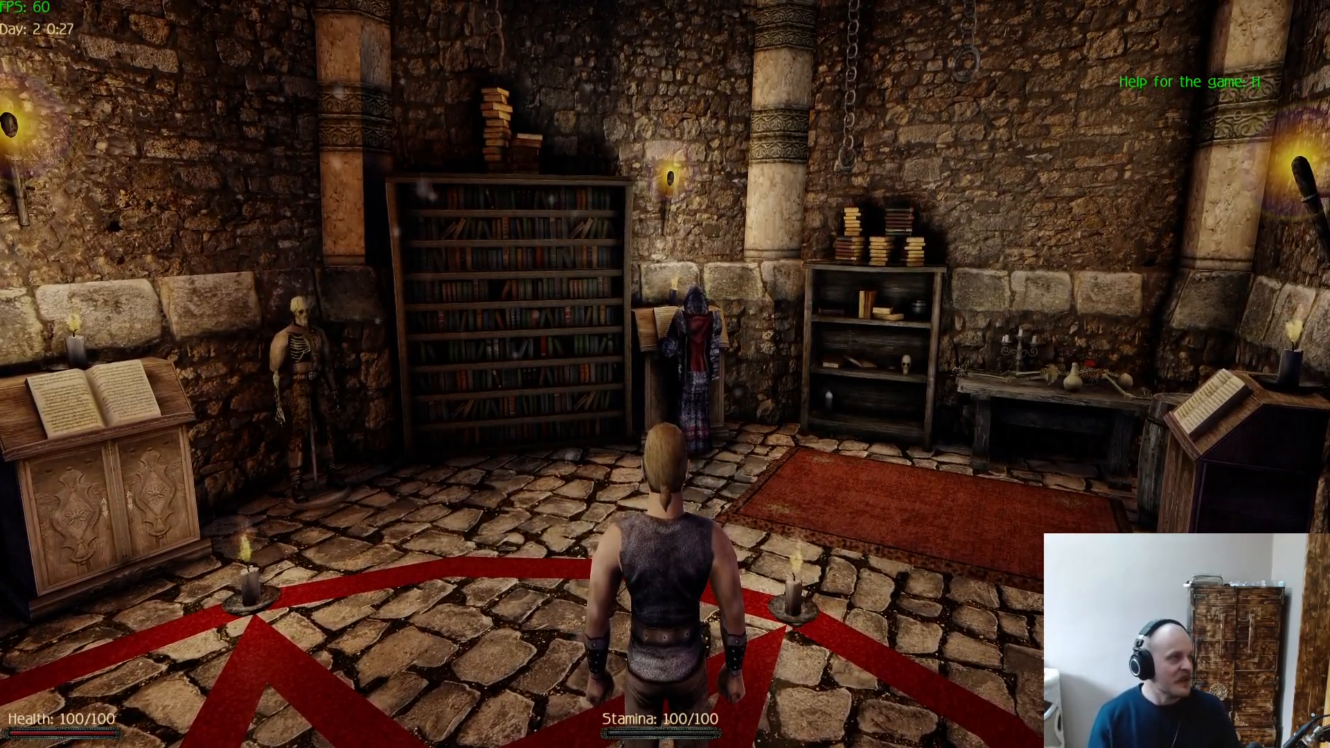
- Pause the game and examine the mouse sensitivity, subtitles and Control Style settings, leaving them as they are
key("Escape")
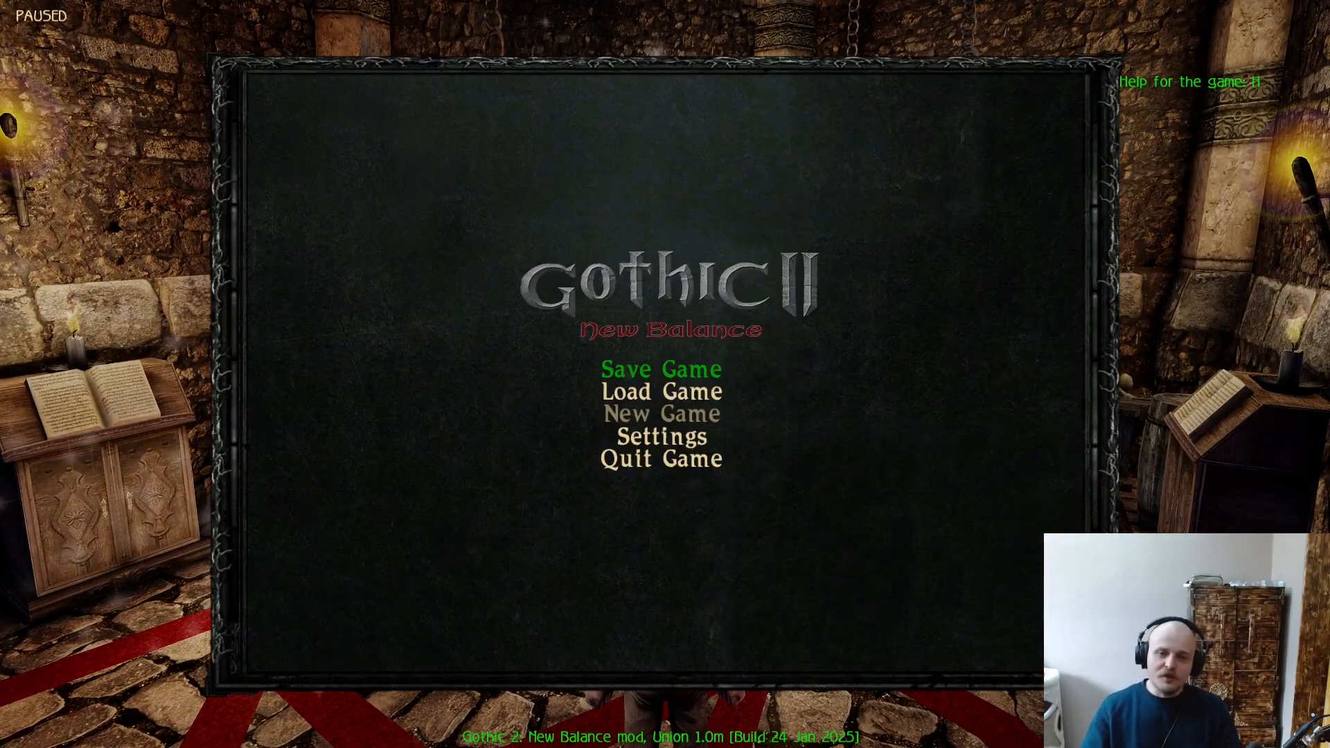
key("Return")
key("Down")
key("Down")
key("Down")
key("Return")
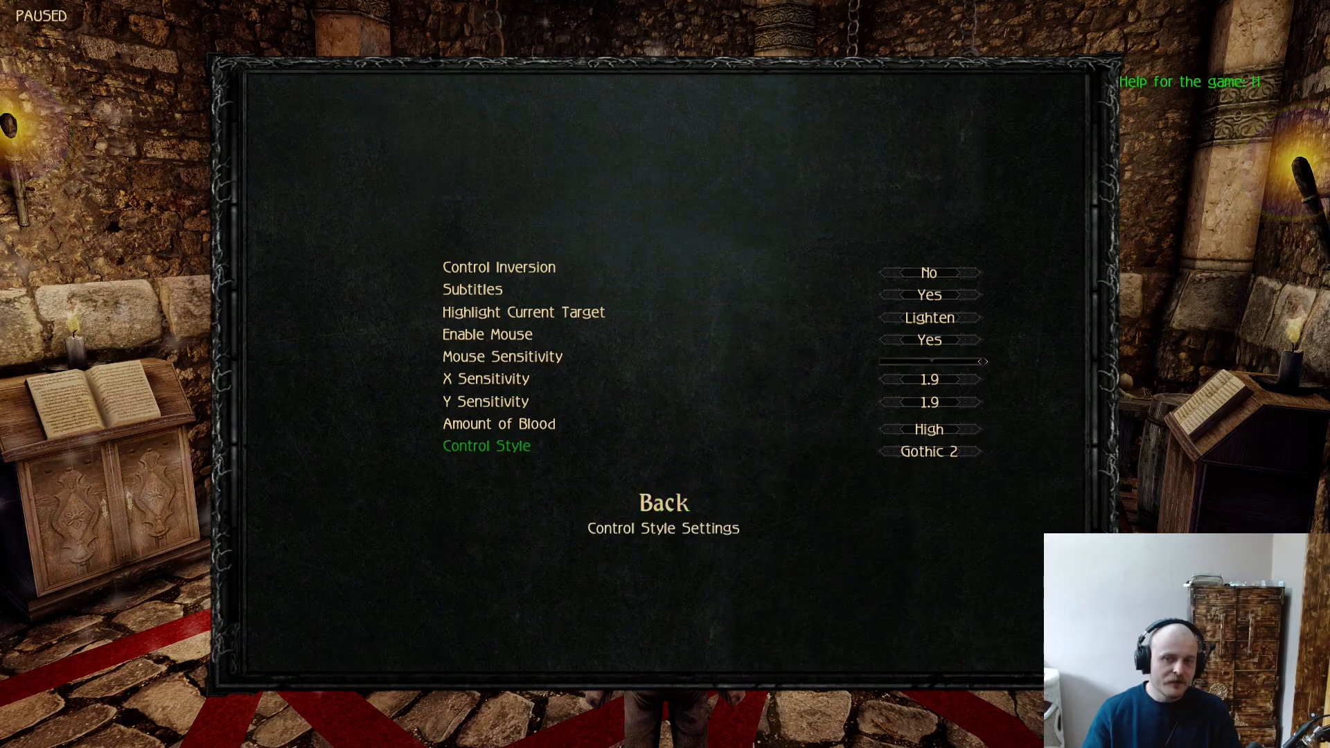
key("Down")
key("Down")
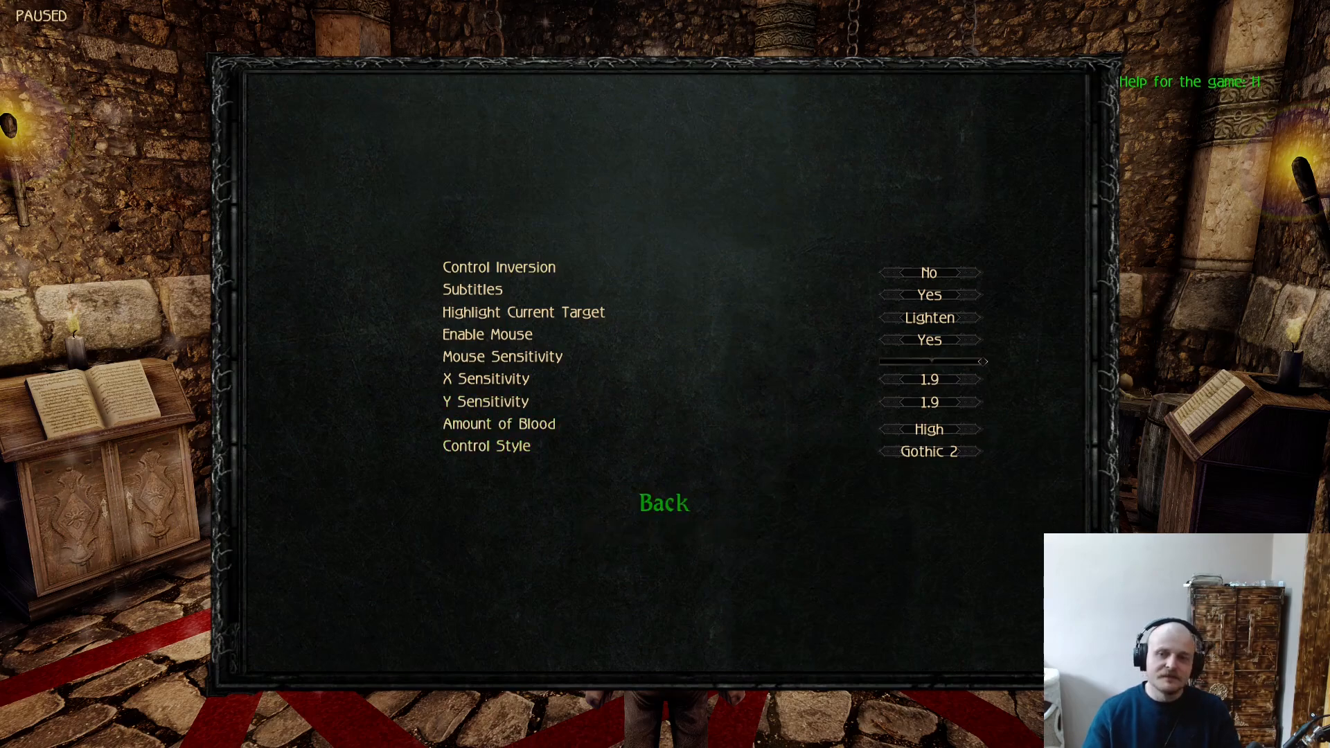
key("Return")
key("Return")
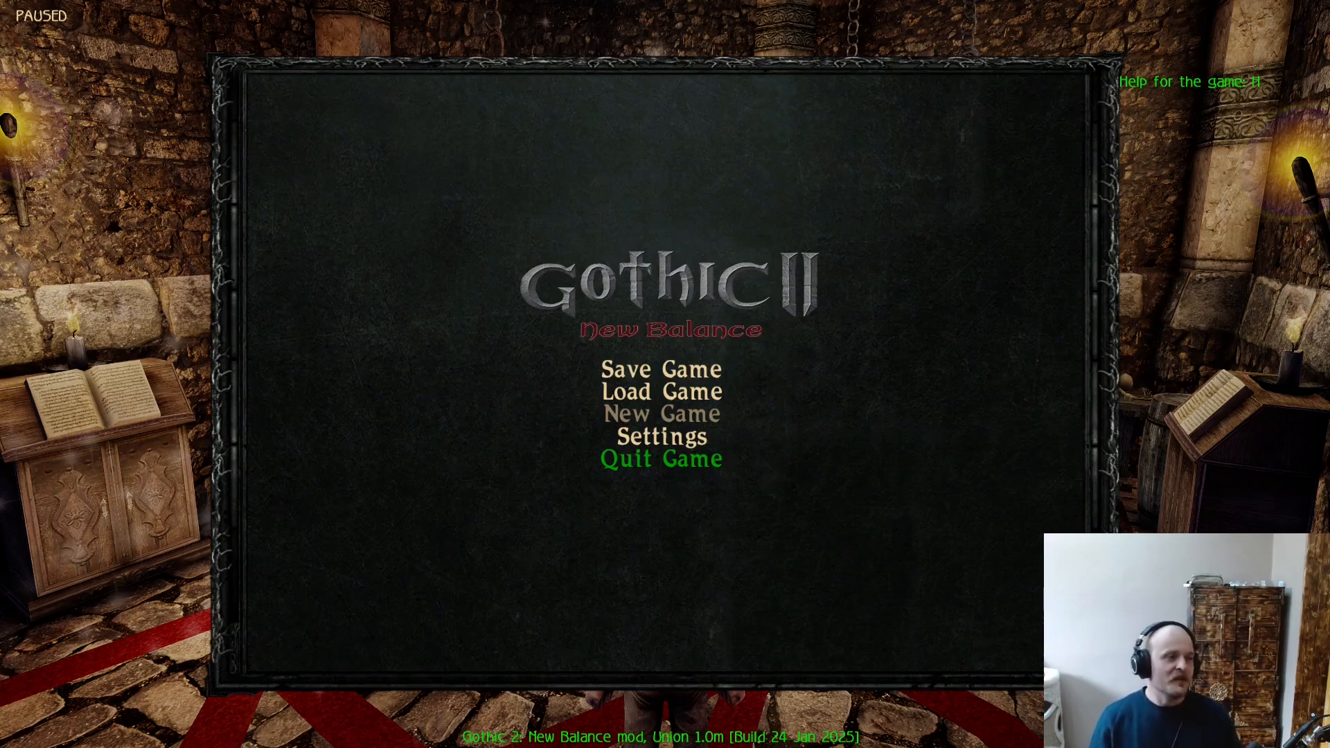
- Resume the game, look around the chamber from the pentagram once more, and pause the game again
key("Escape")
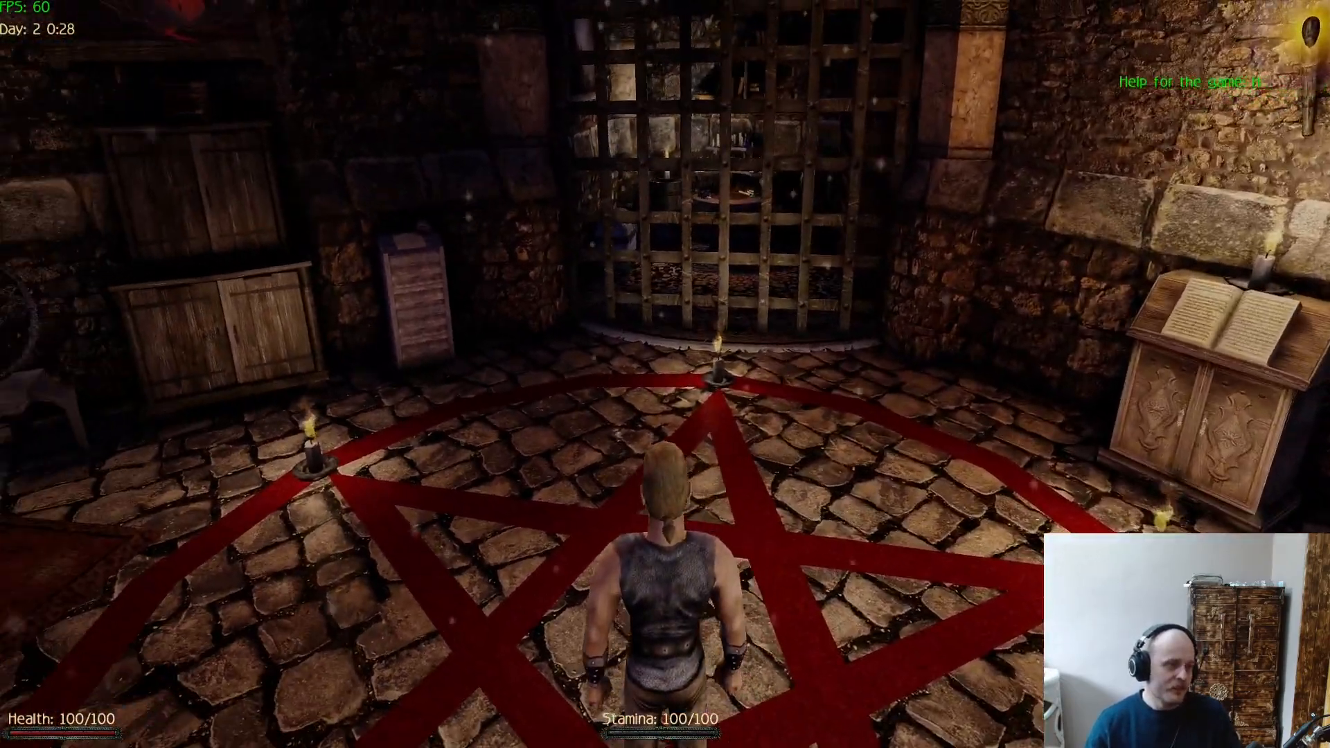
key("w")
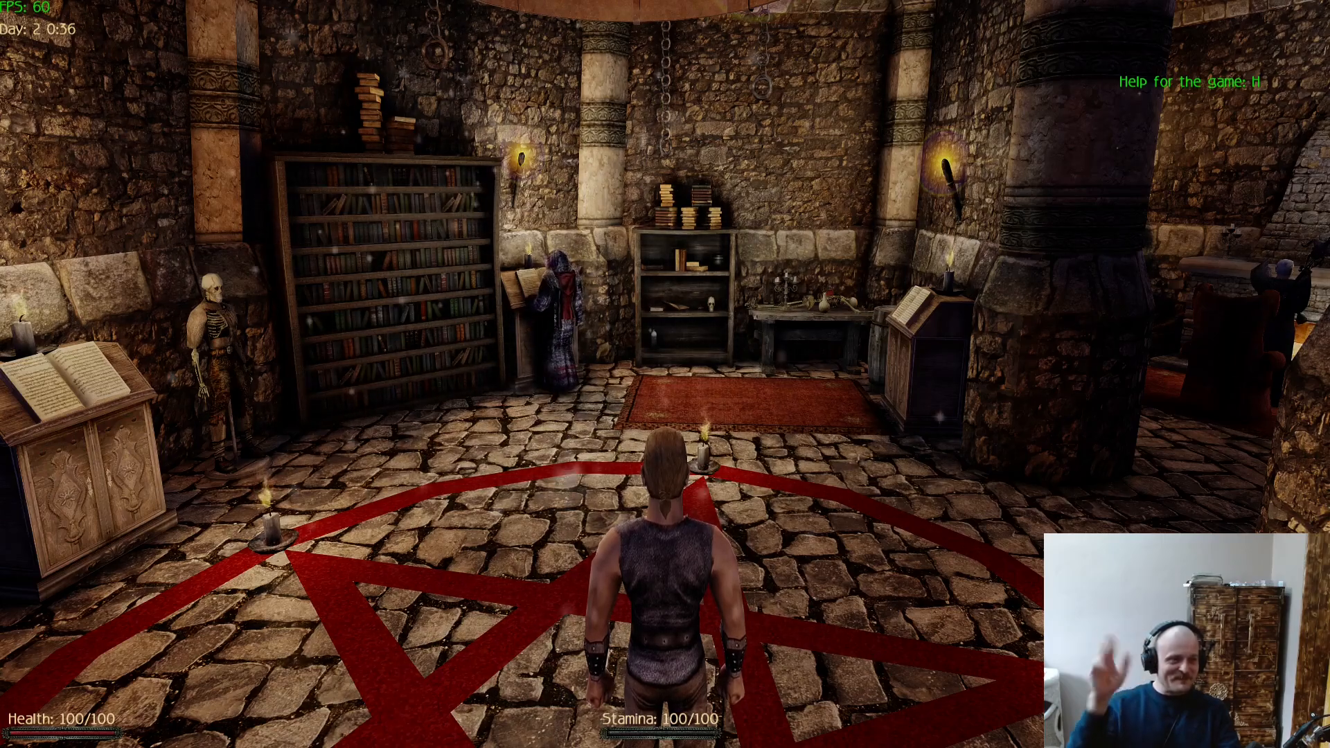
key("Escape")
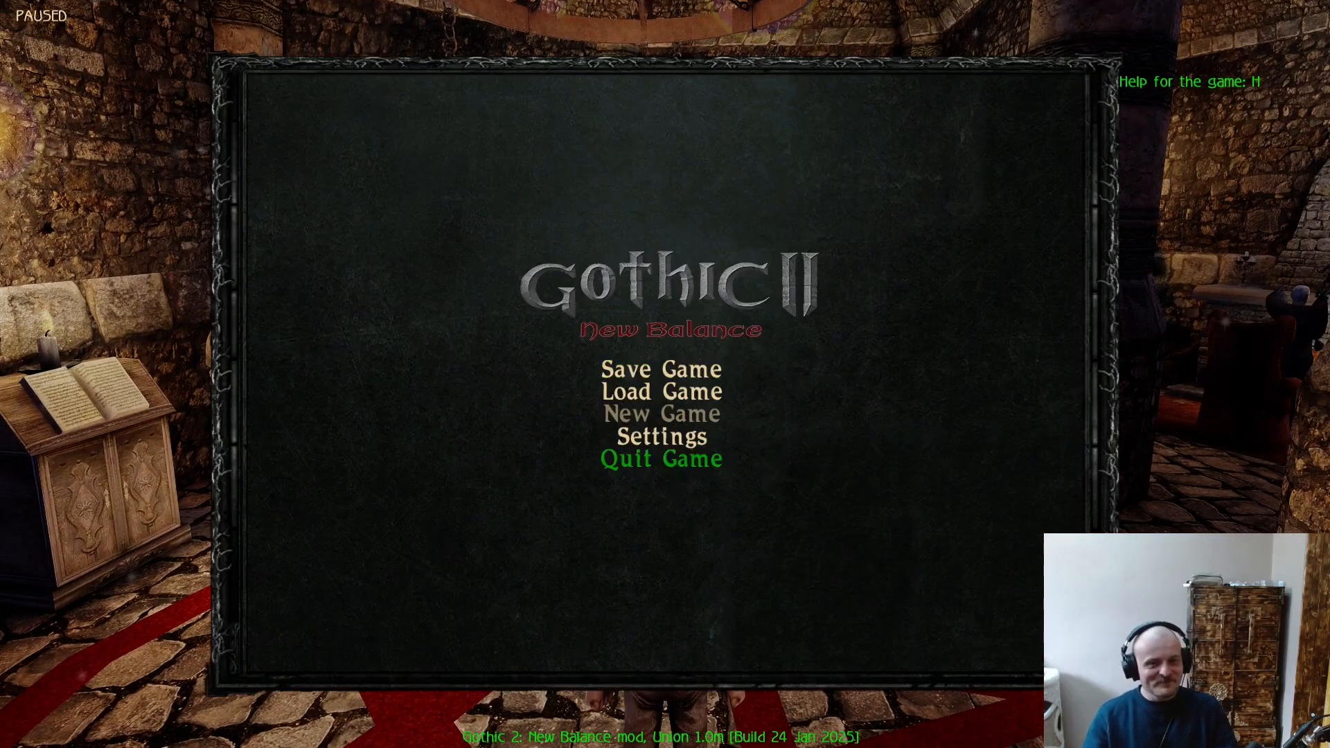